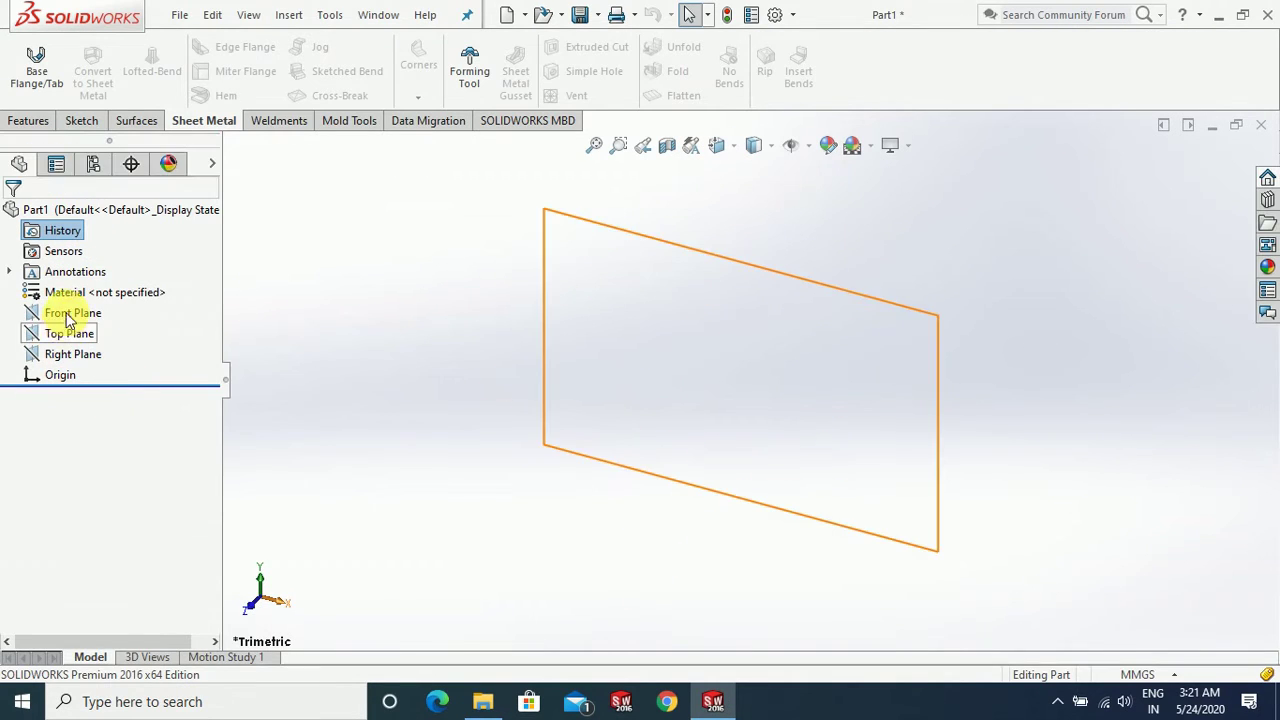
Step: Select the Front Plane and open a new empty sketch (Sketch1) on it
left_click(76, 316)
left_click(77, 318)
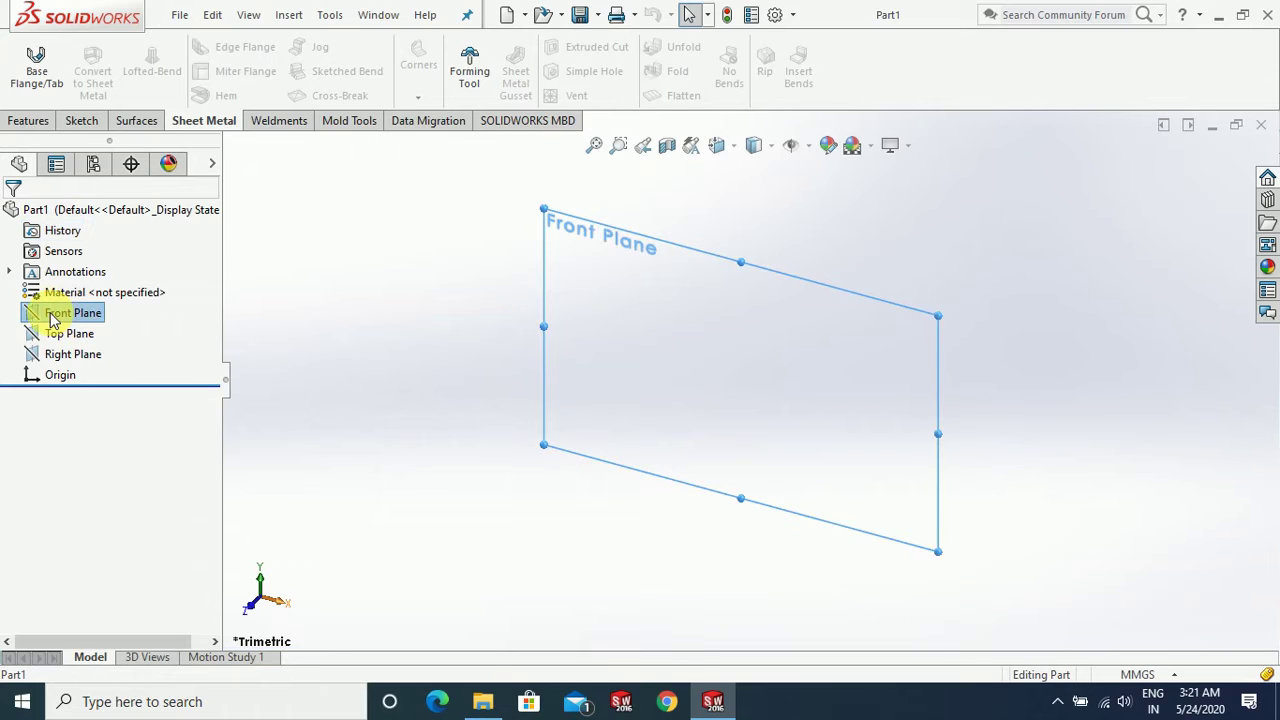
left_click(67, 287)
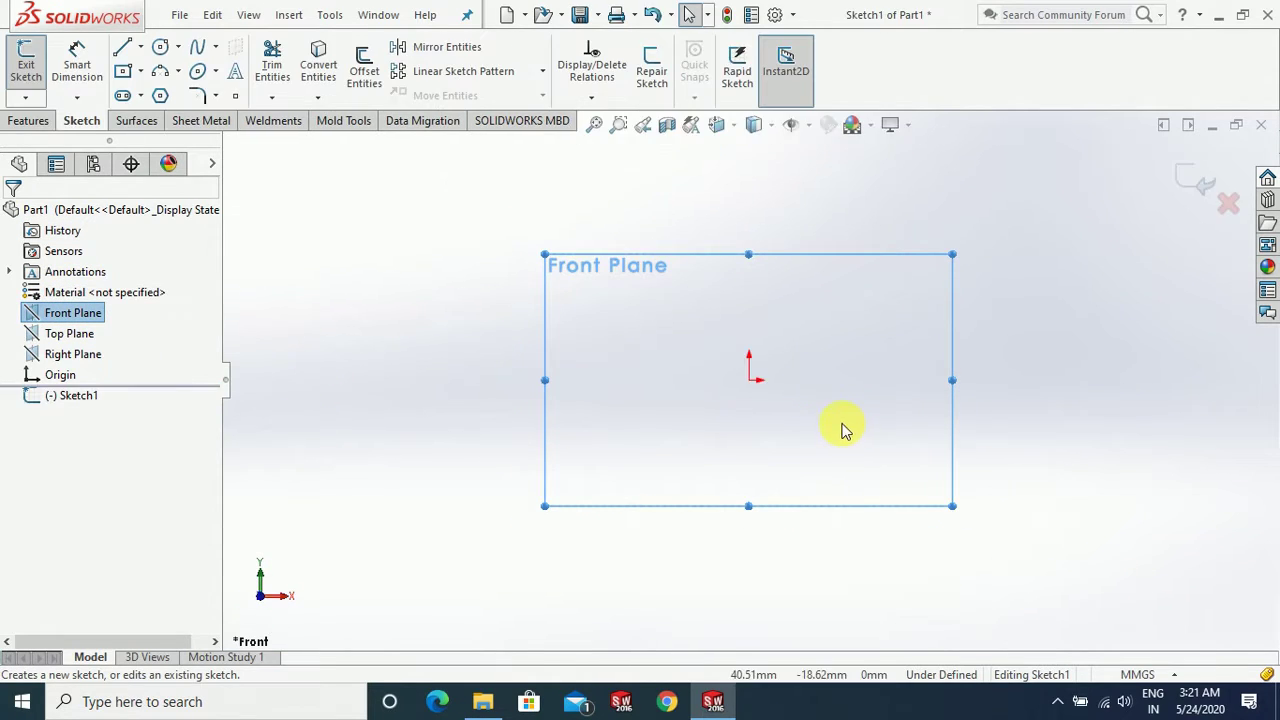
Step: Draw a center rectangle about 112 × 71 mm centred on the origin
left_click(140, 71)
left_click(147, 120)
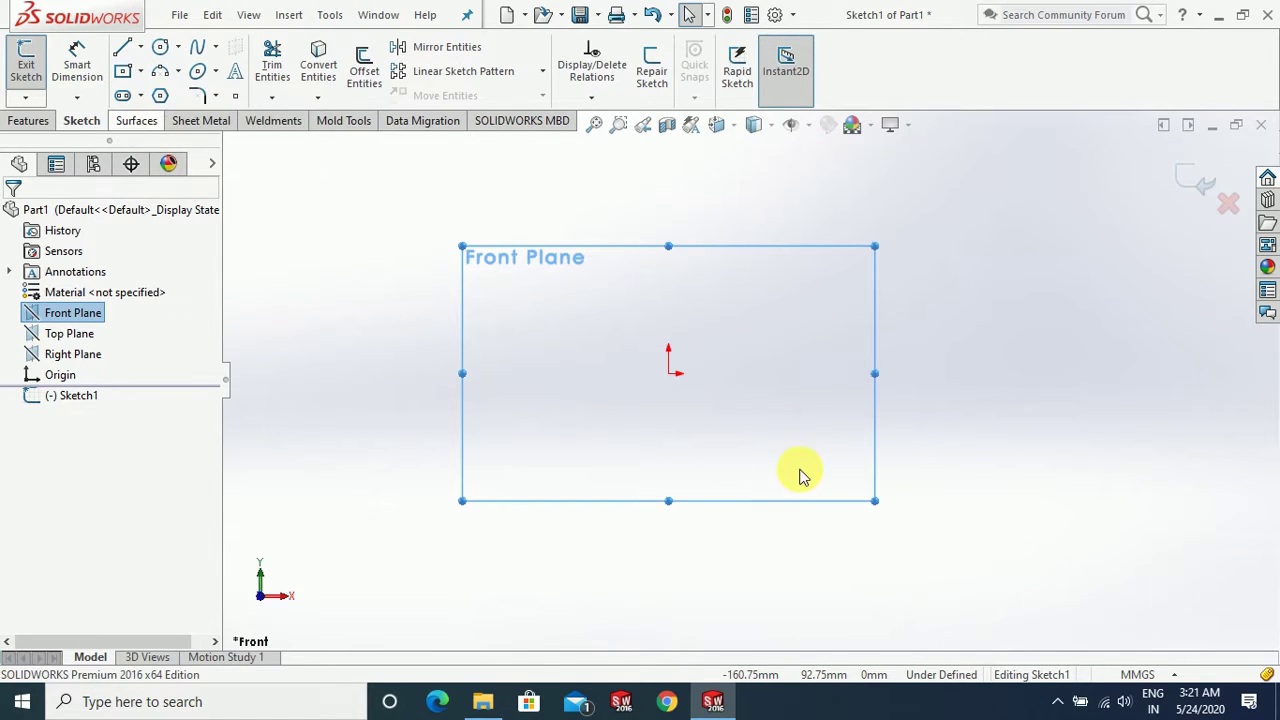
left_click(668, 373)
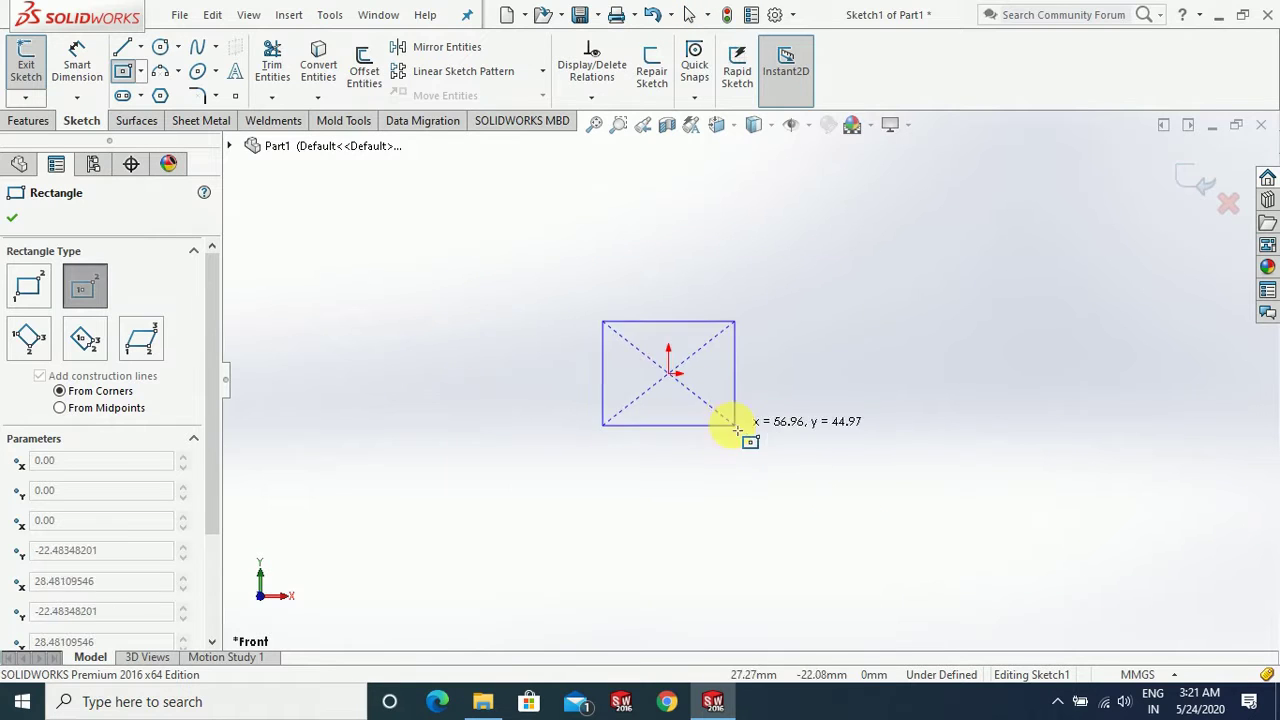
left_click(805, 458)
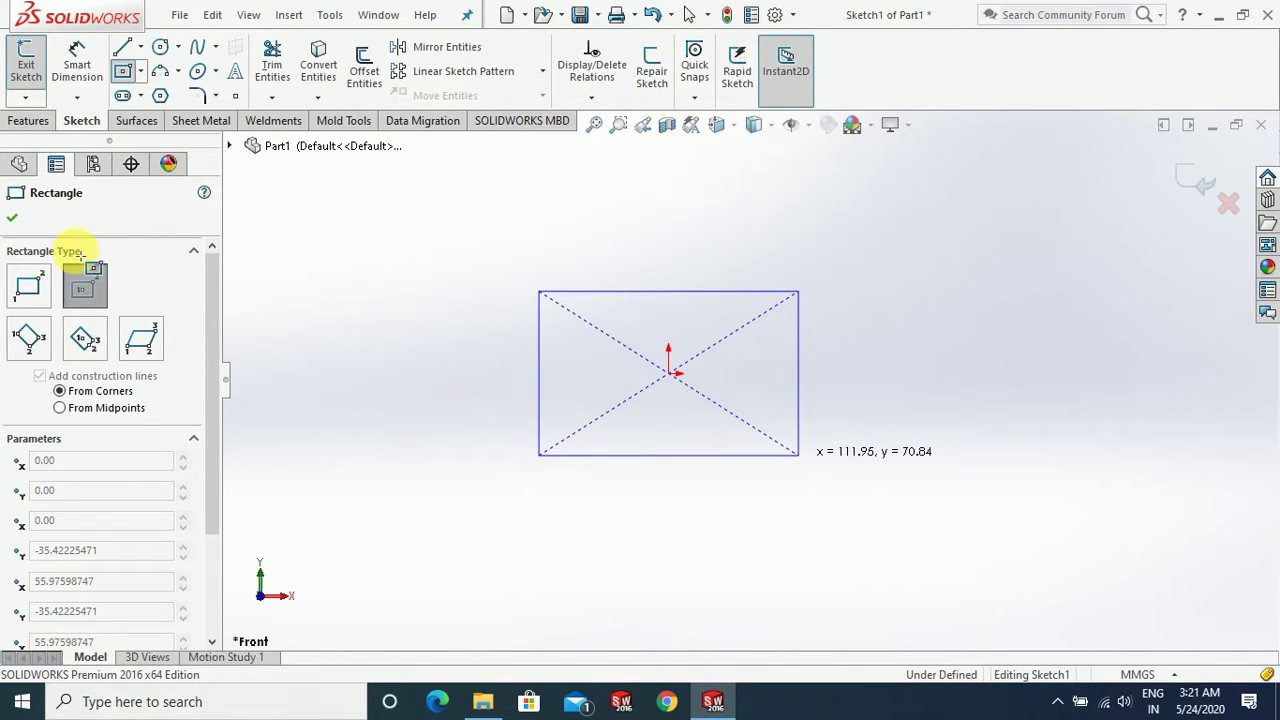
left_click(17, 224)
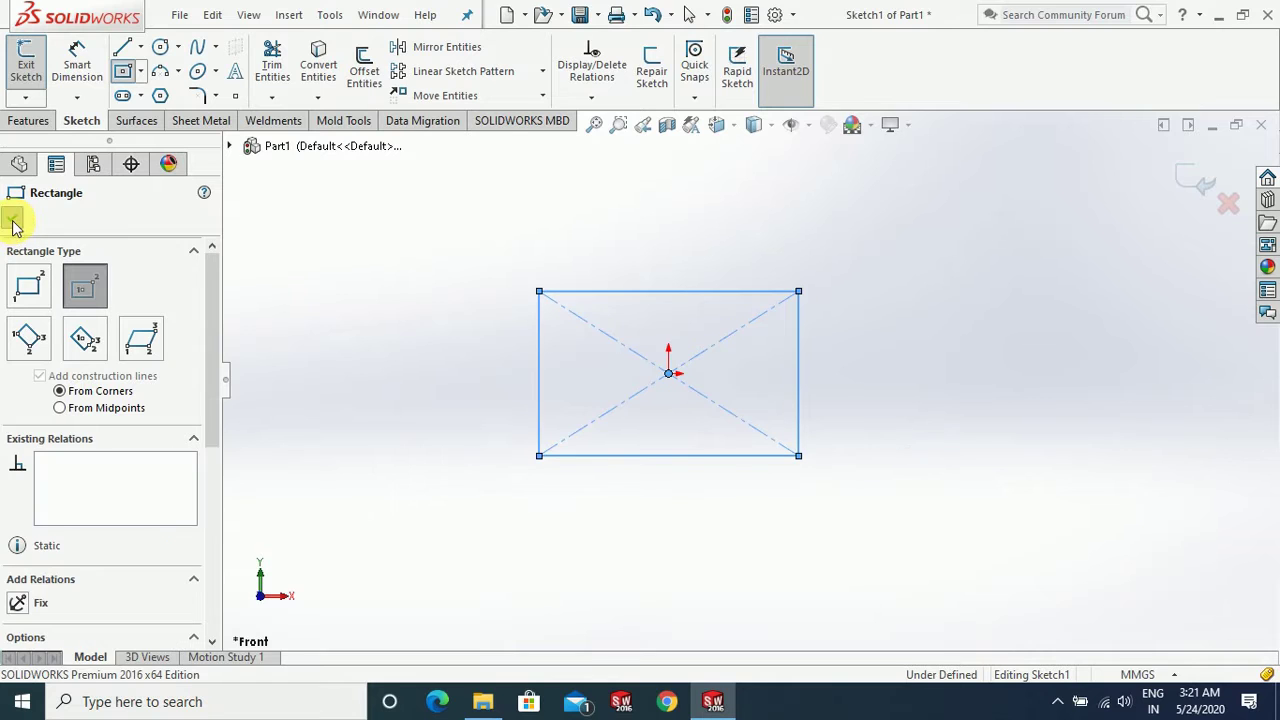
left_click(13, 224)
left_click(77, 58)
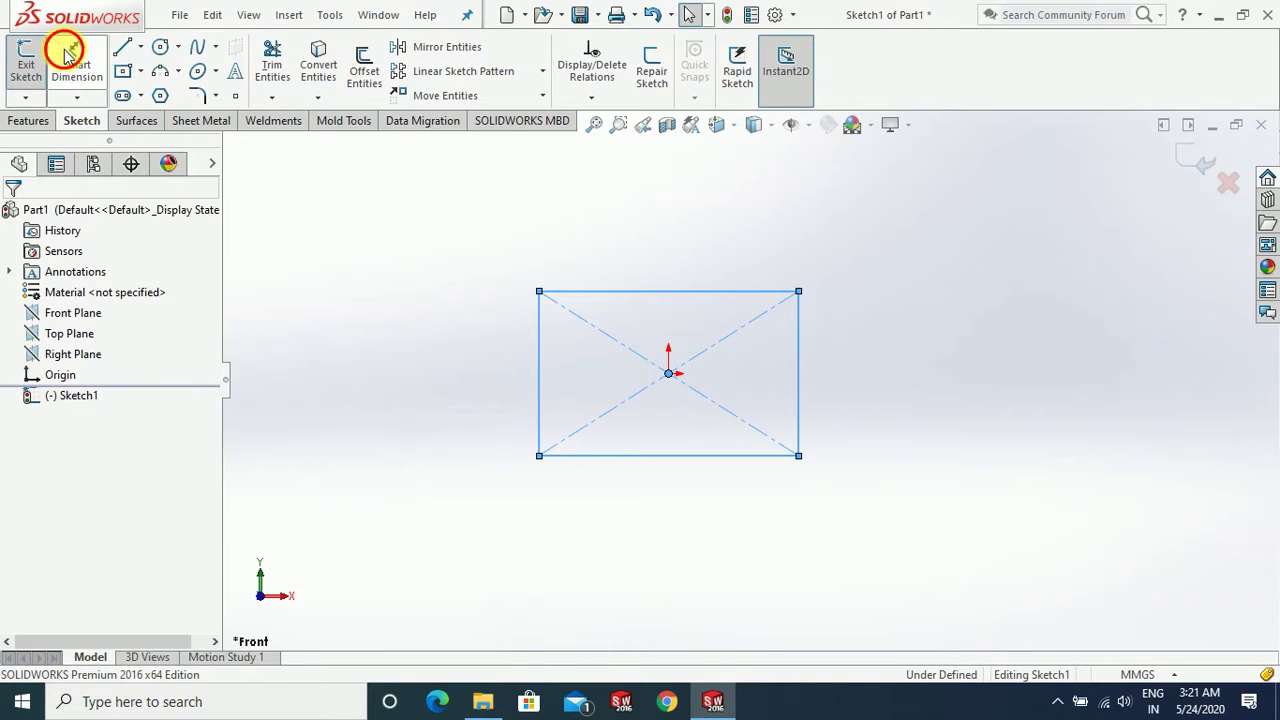
Step: Dimension the rectangle 275 mm tall and 420 mm wide, then exit Sketch1
left_click(539, 406)
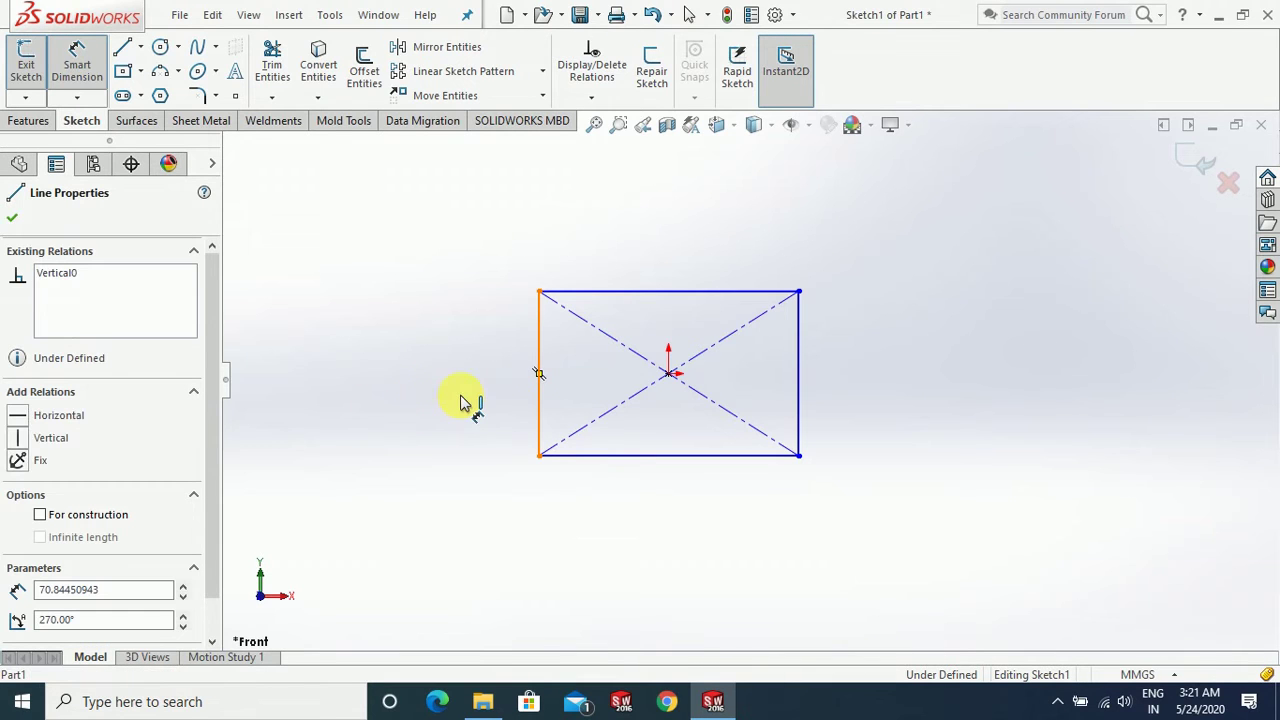
left_click(460, 397)
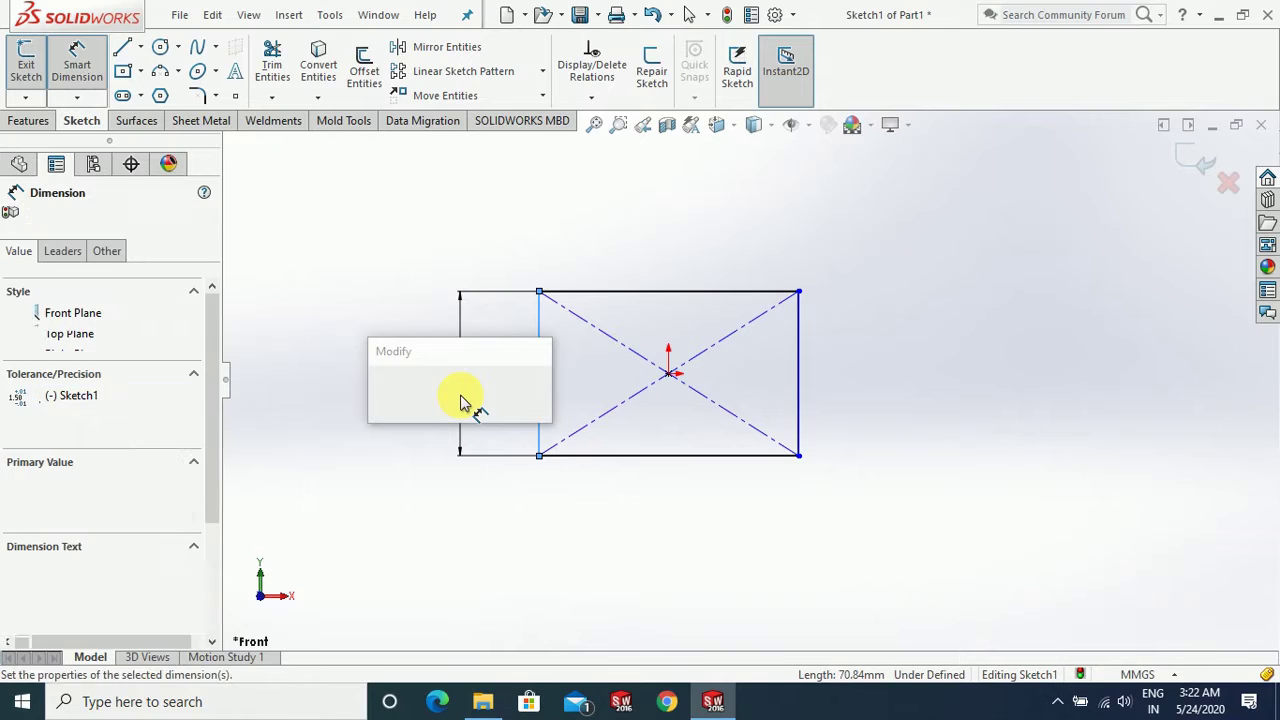
type("2")
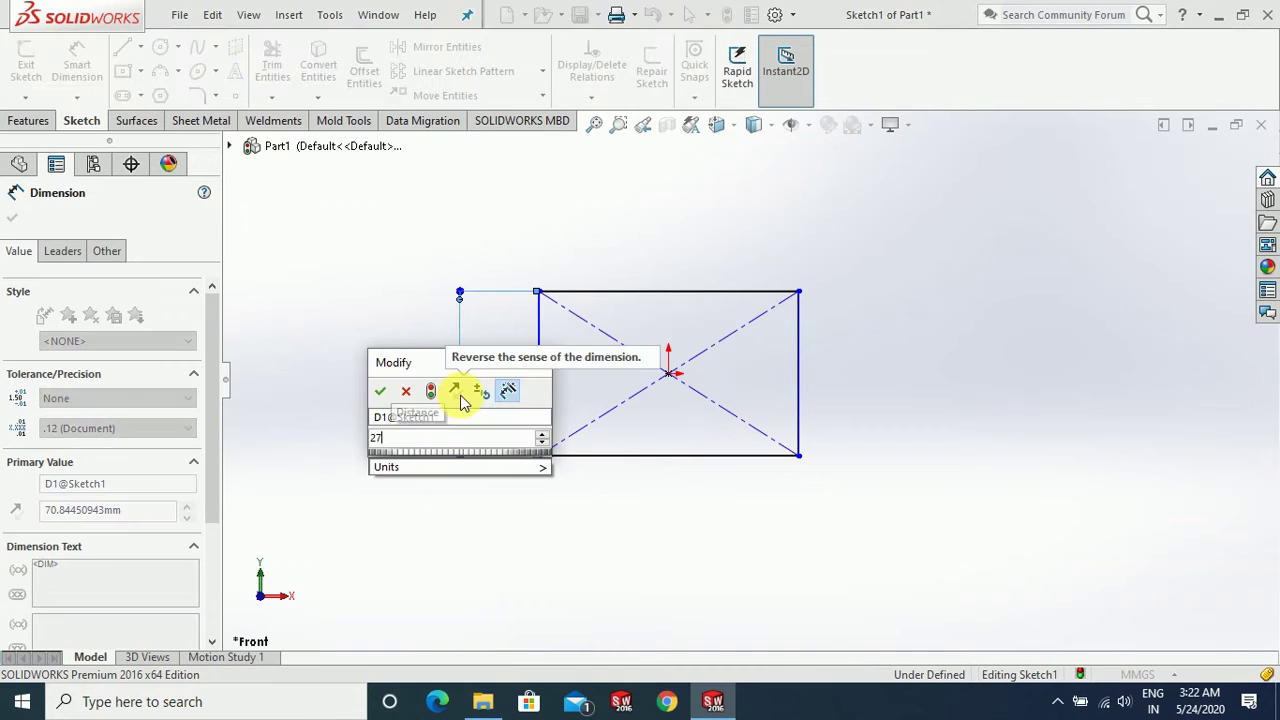
type("75")
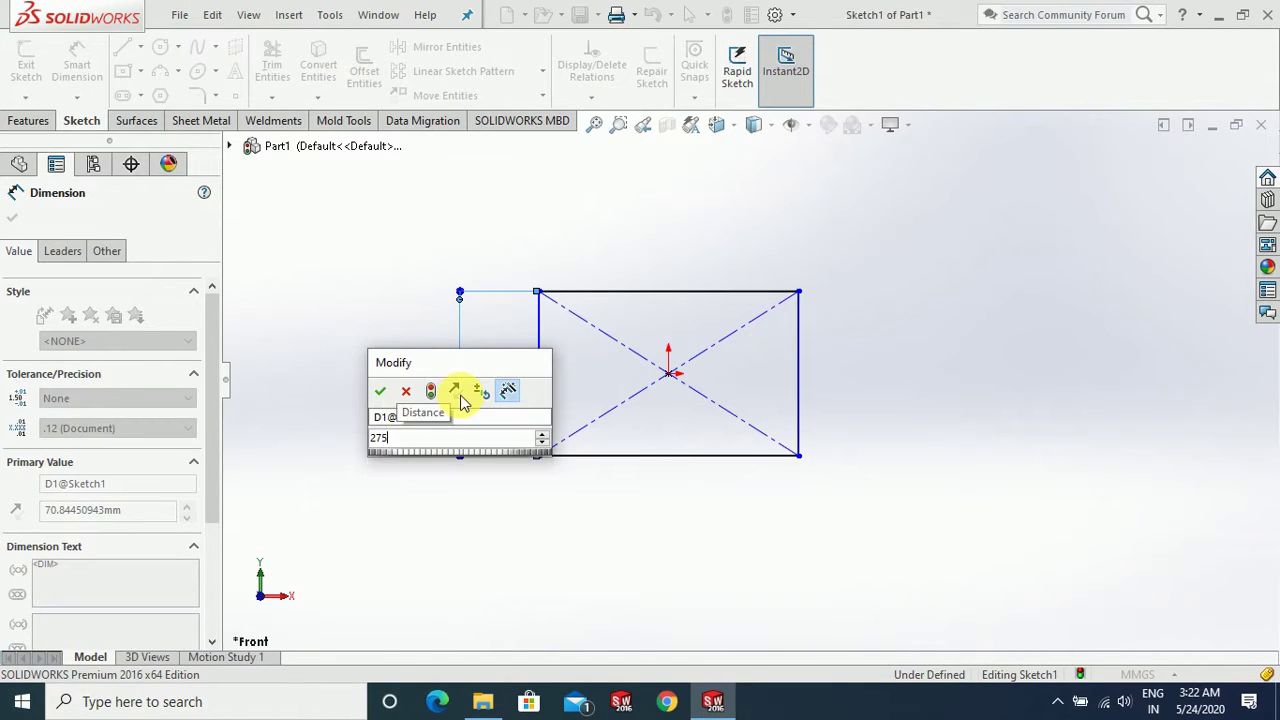
key("Return")
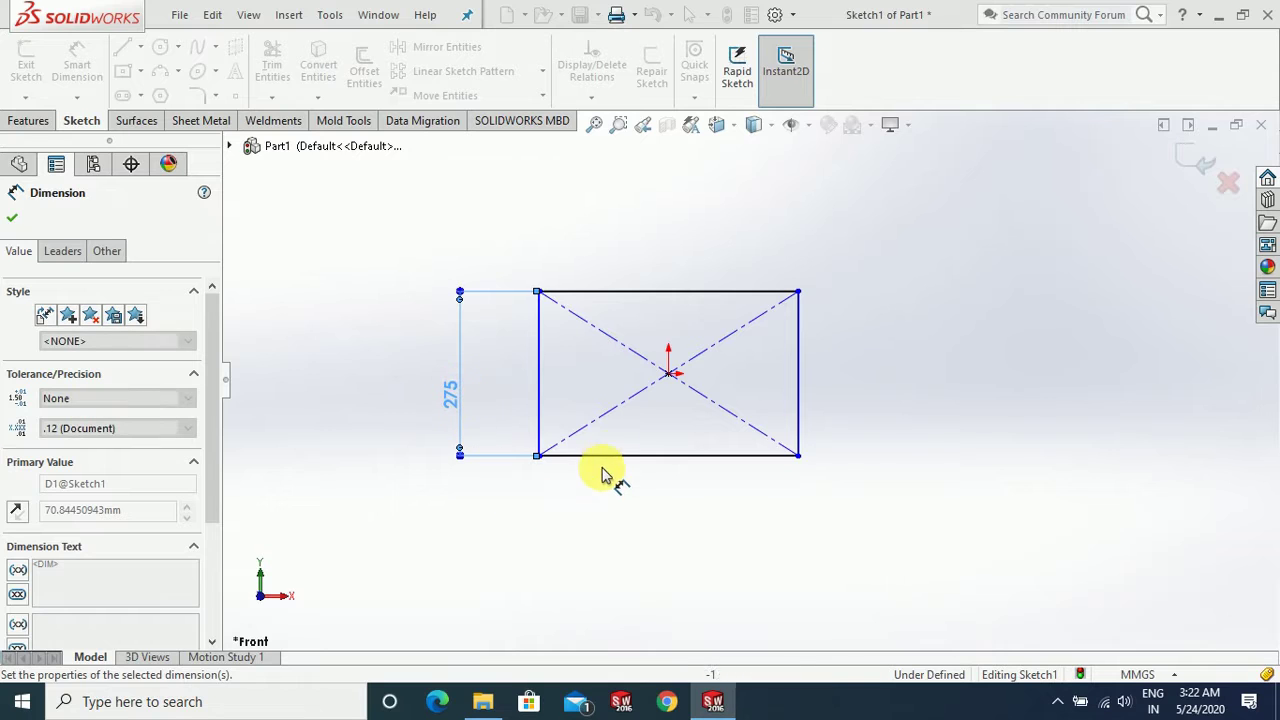
left_click(605, 456)
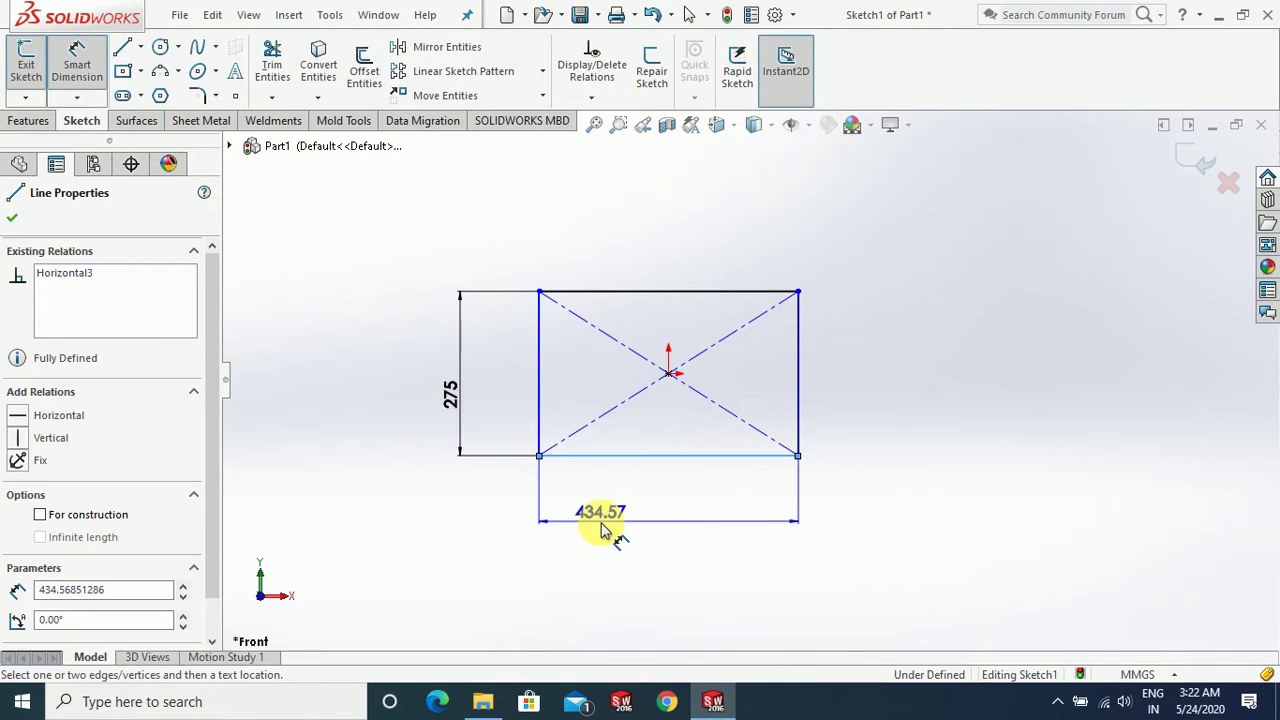
left_click(610, 530)
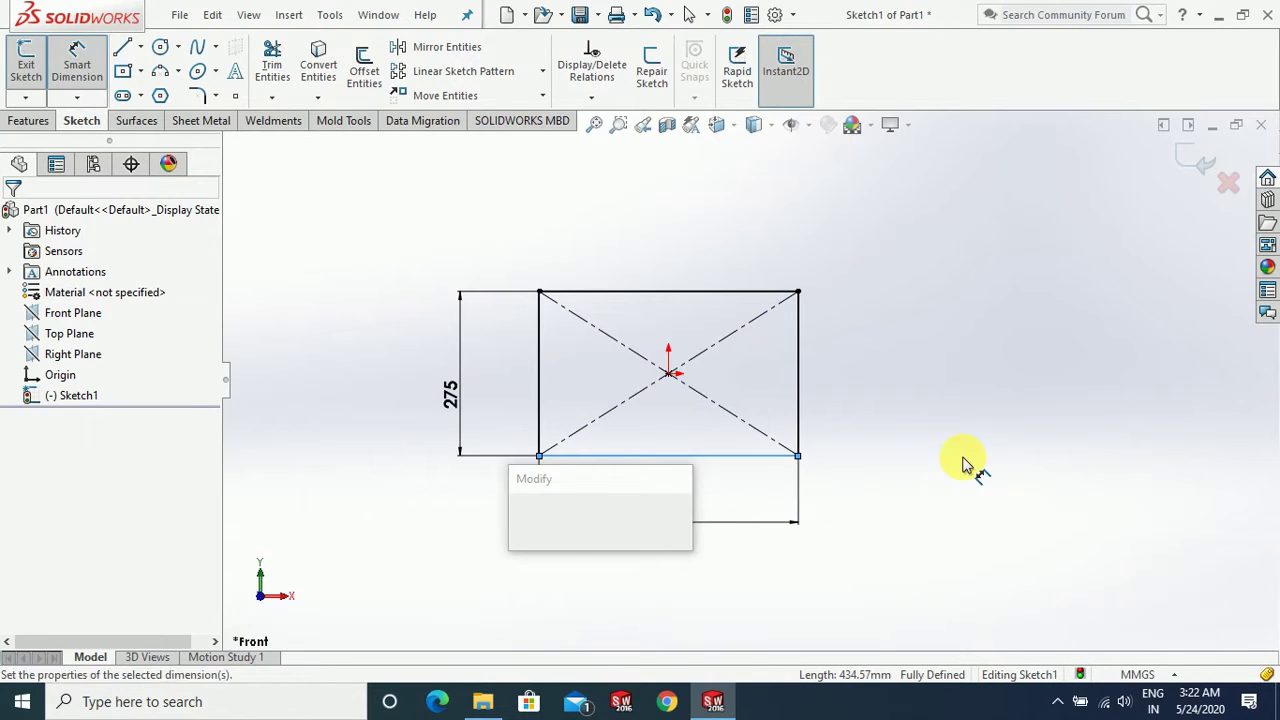
type("420")
key("Return")
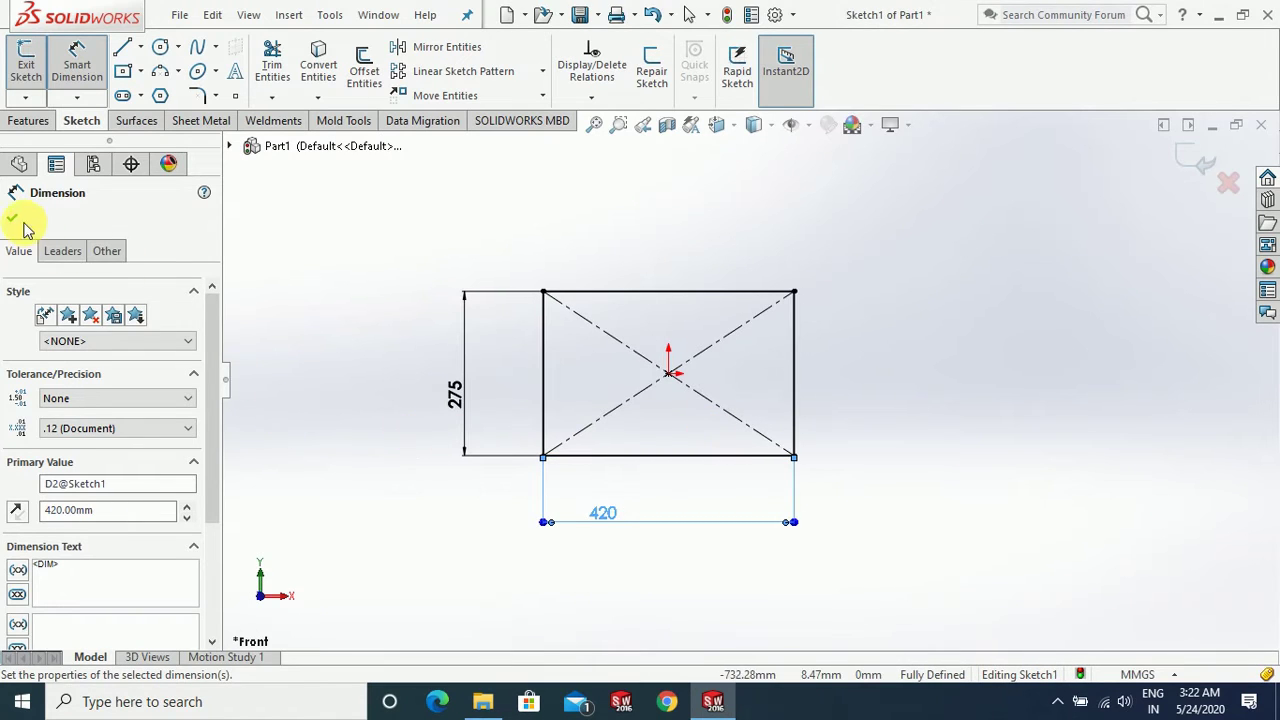
left_click(12, 217)
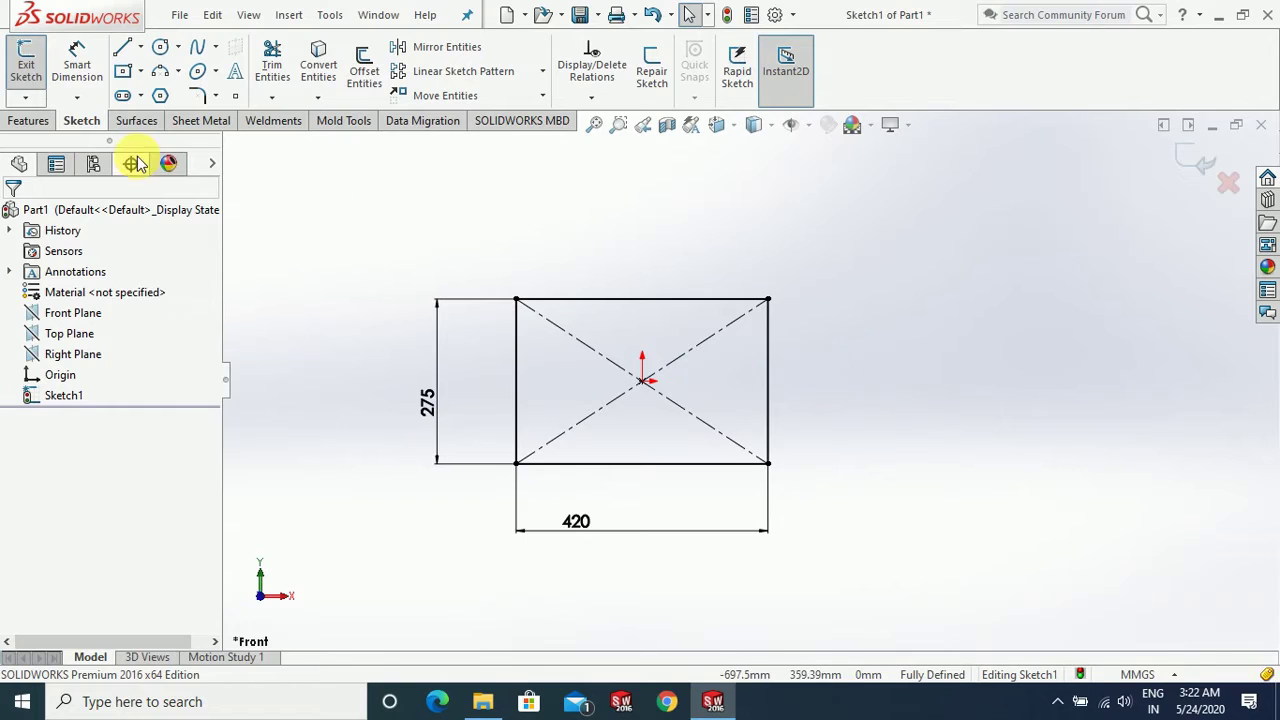
left_click(1203, 163)
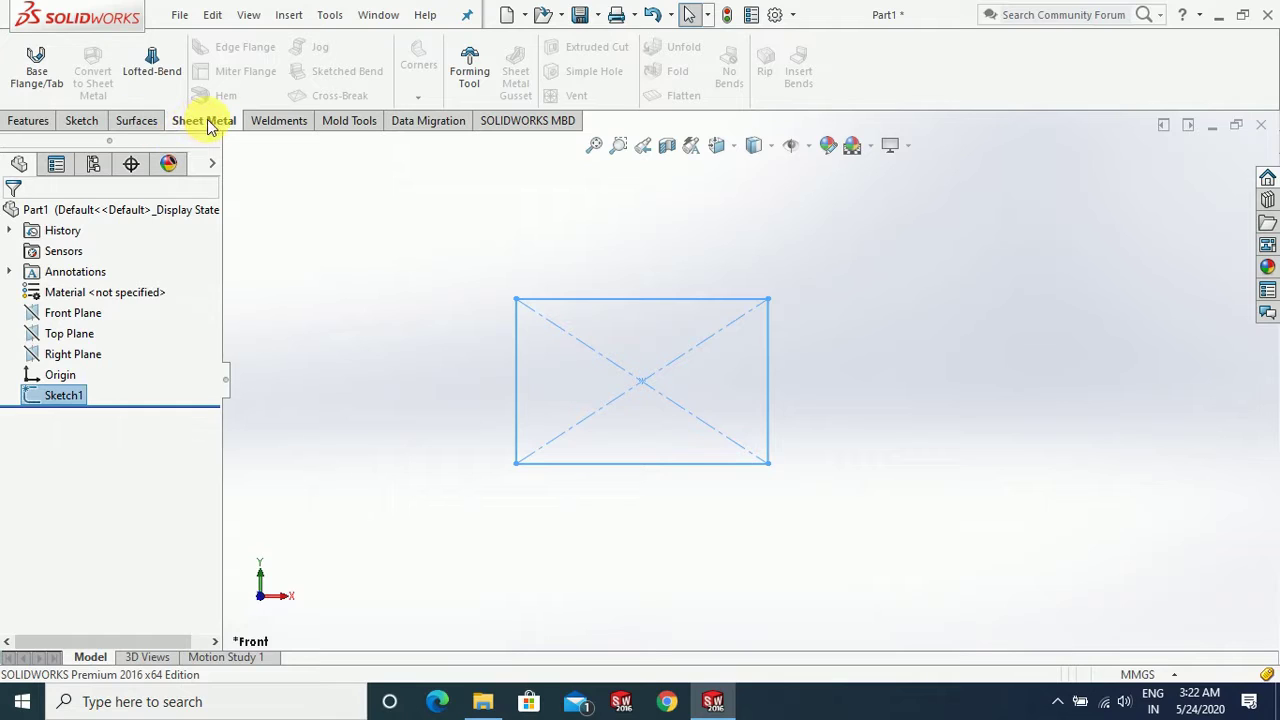
Step: Create Base-Flange1 with 0.75 mm thickness, K-Factor 0.4 and Tear relief
left_click(37, 76)
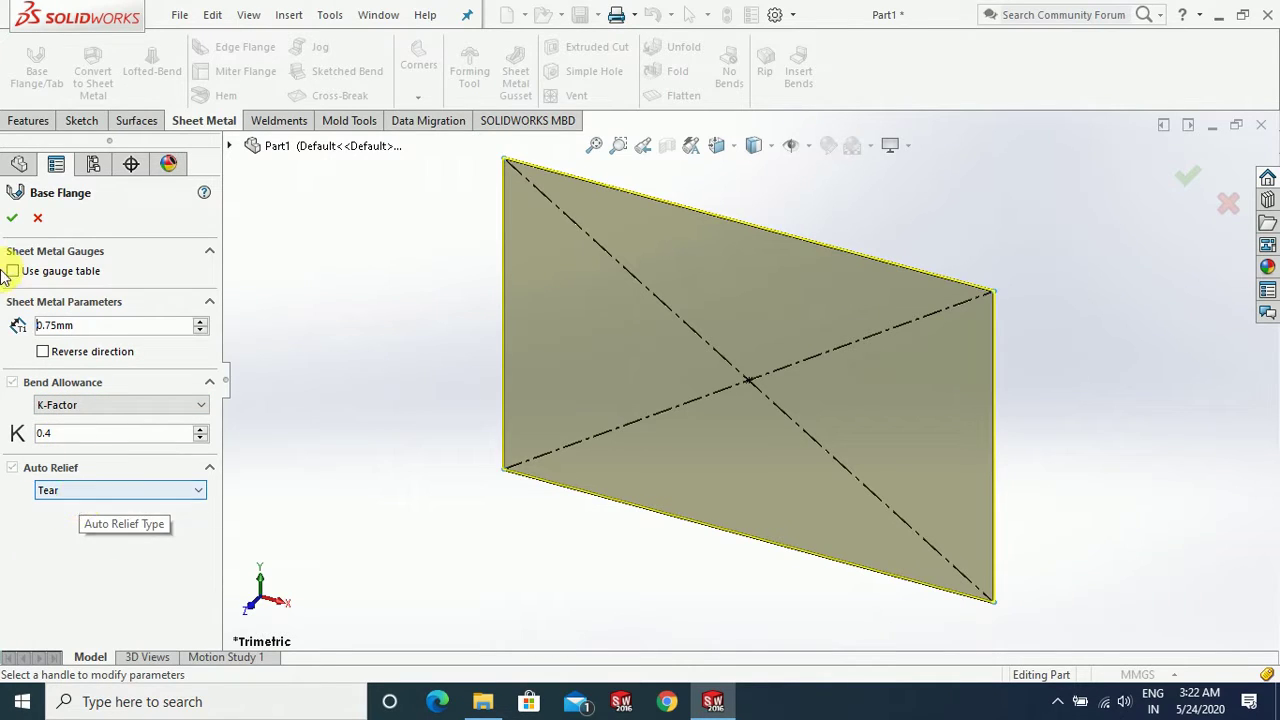
left_click(12, 217)
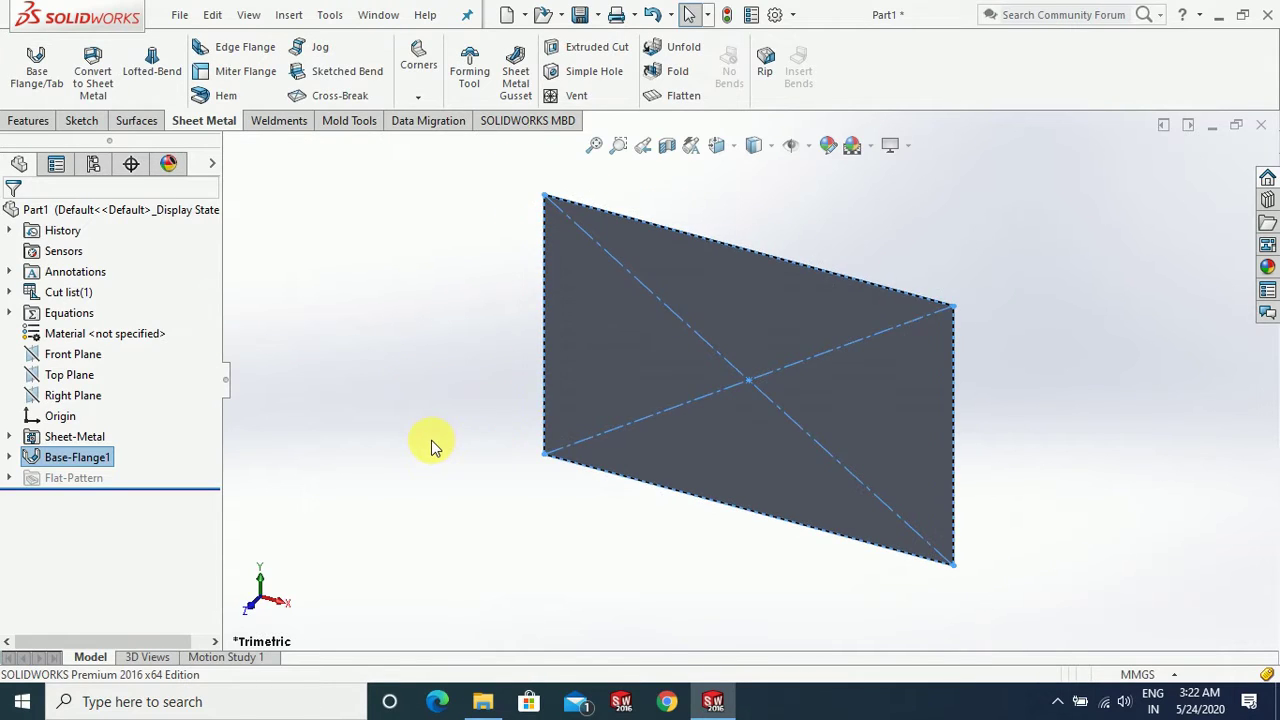
Step: Assign 1023 Carbon Steel Sheet (SS) as the part's material
left_click(509, 523)
mouse_move(509, 523)
middle_mouse_down()
mouse_move(640, 286)
mouse_move(546, 360)
mouse_move(572, 387)
middle_mouse_up()
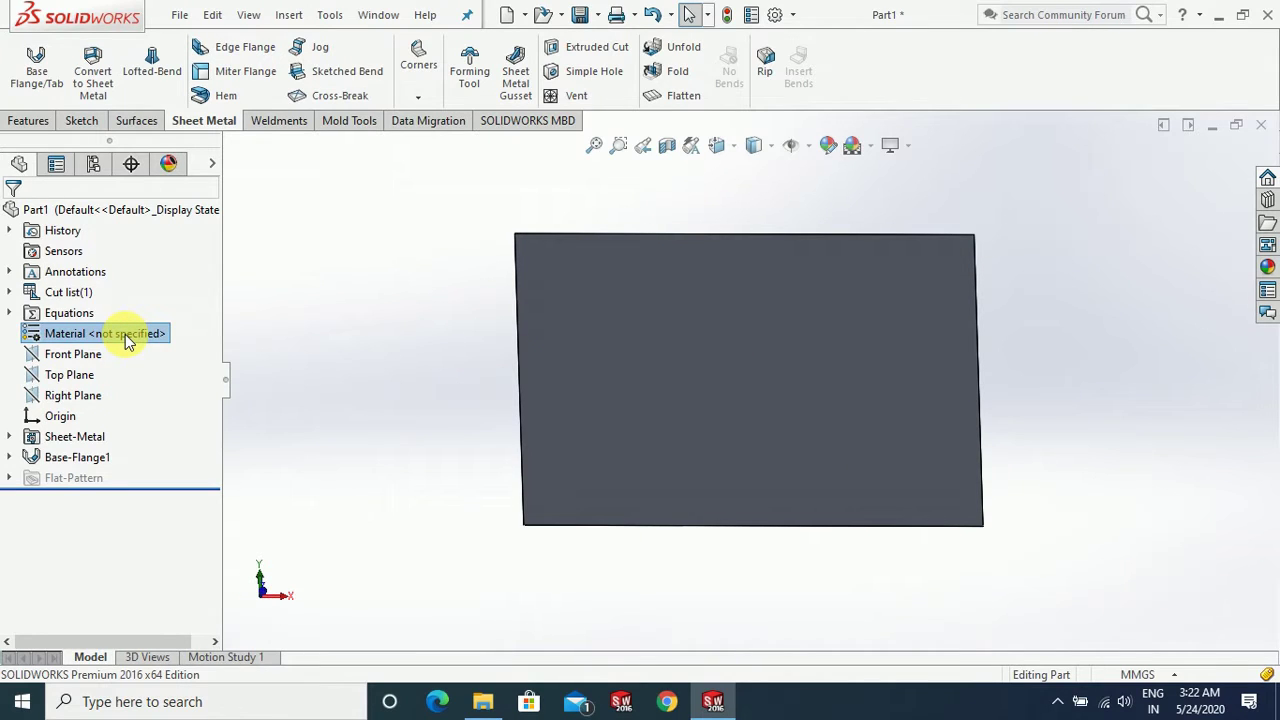
right_click(125, 334)
left_click(182, 304)
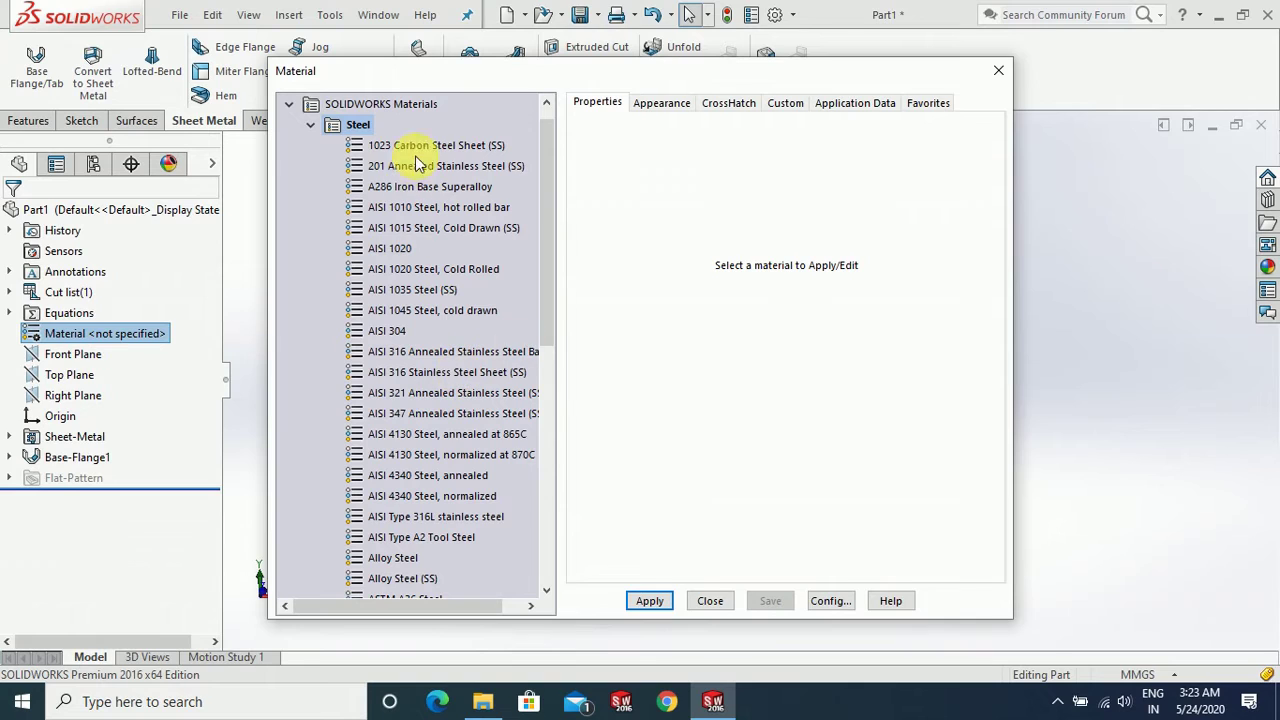
left_click(420, 150)
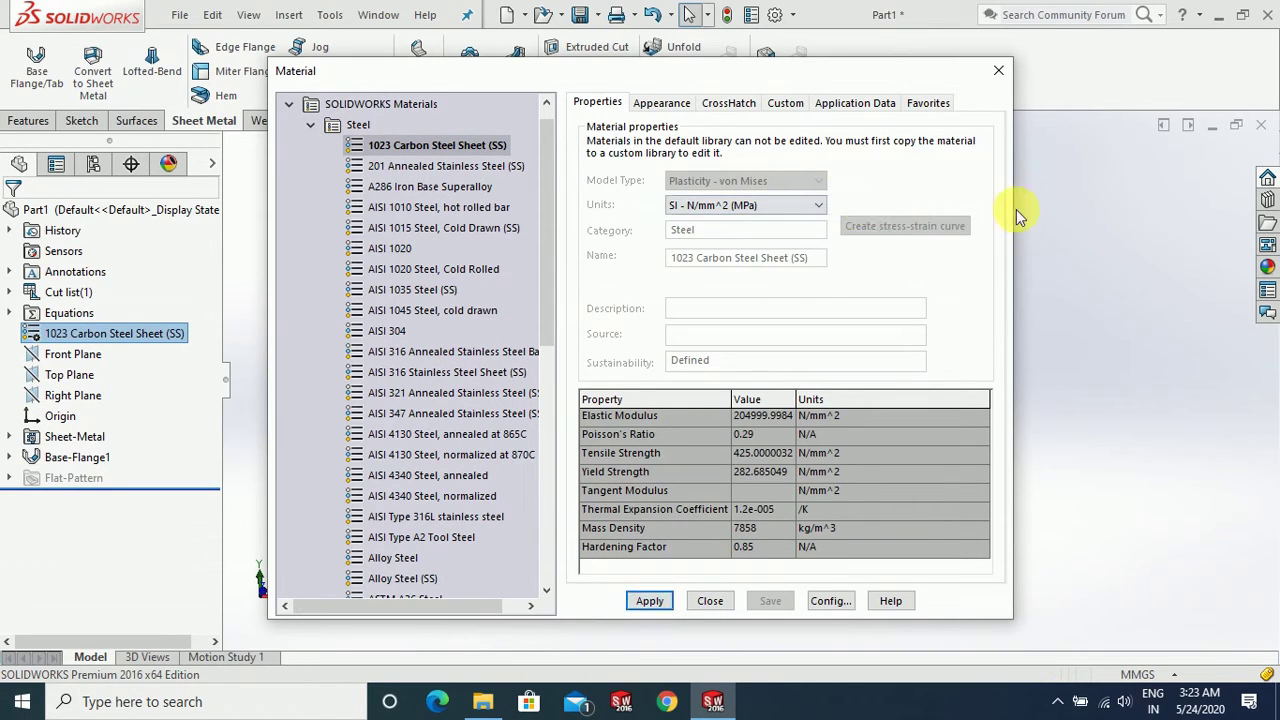
left_click(999, 71)
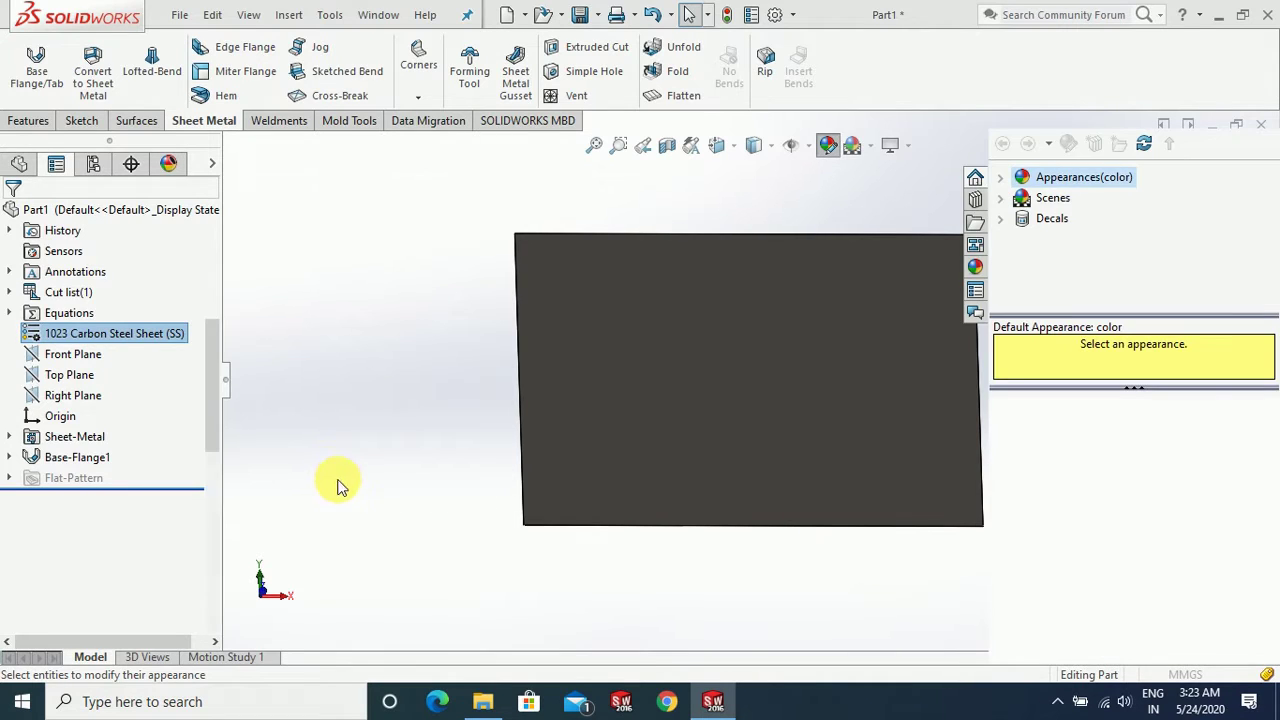
Step: Choose a teal colour from the spectrum and apply it to the plate face
scroll(760, 500, "up", 3)
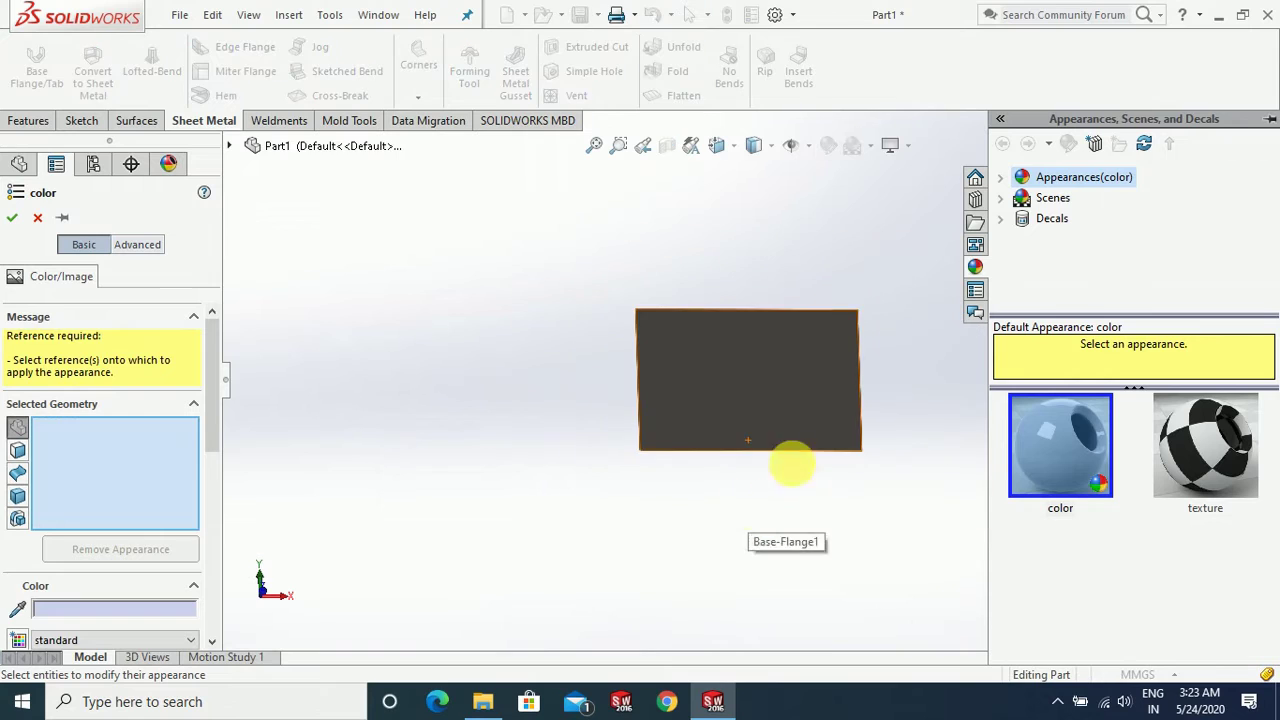
scroll(848, 414, "down", 1)
scroll(910, 295, "down", 2)
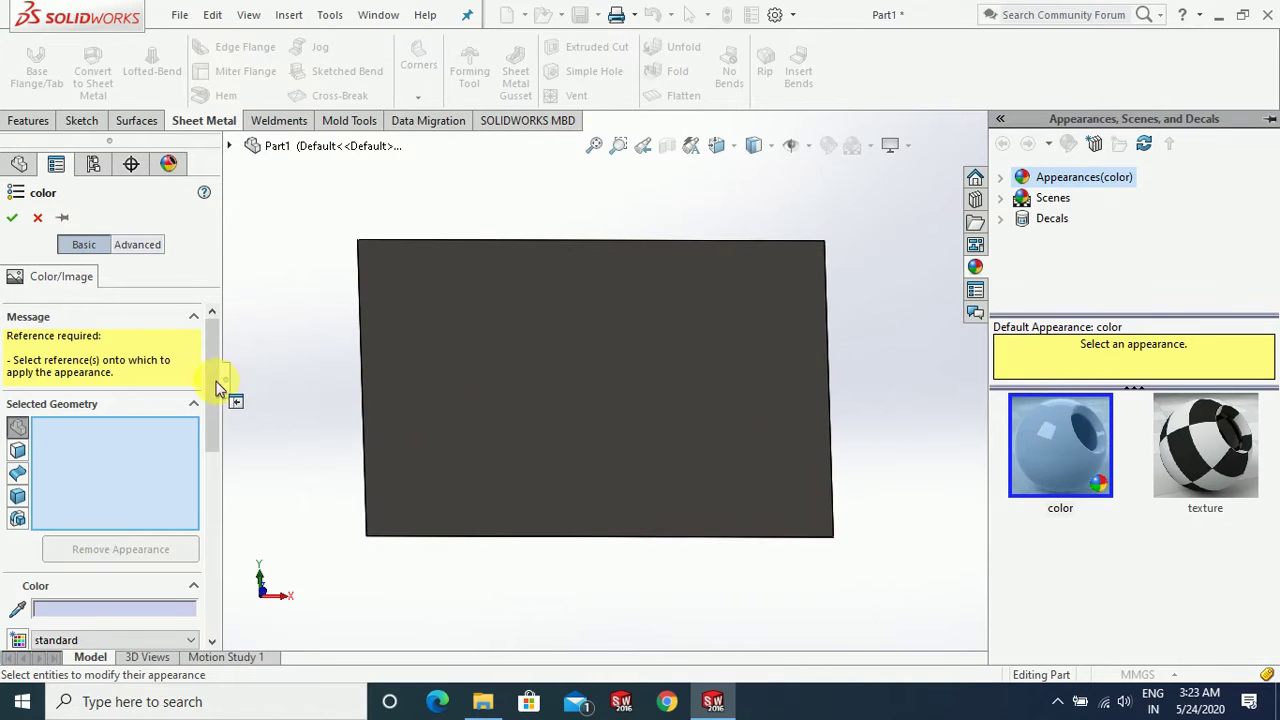
scroll(210, 440, "down", 3)
scroll(206, 495, "down", 3)
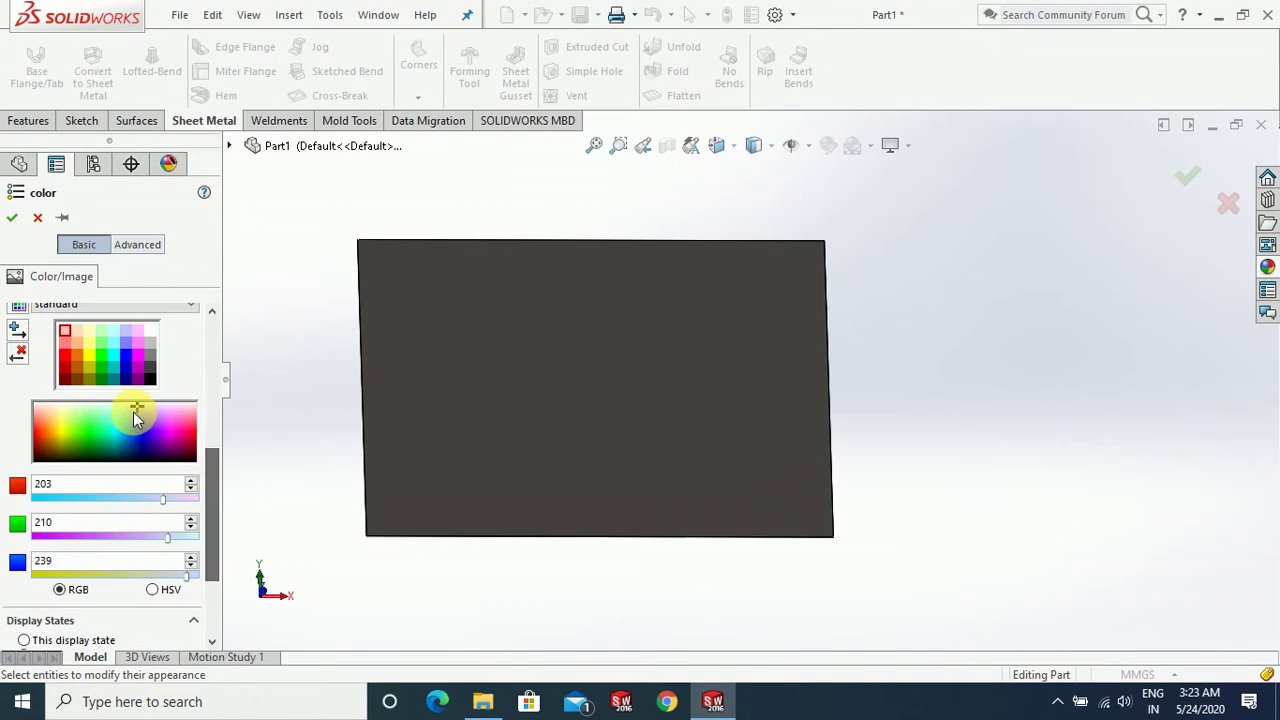
left_click_drag(134, 414, 115, 420)
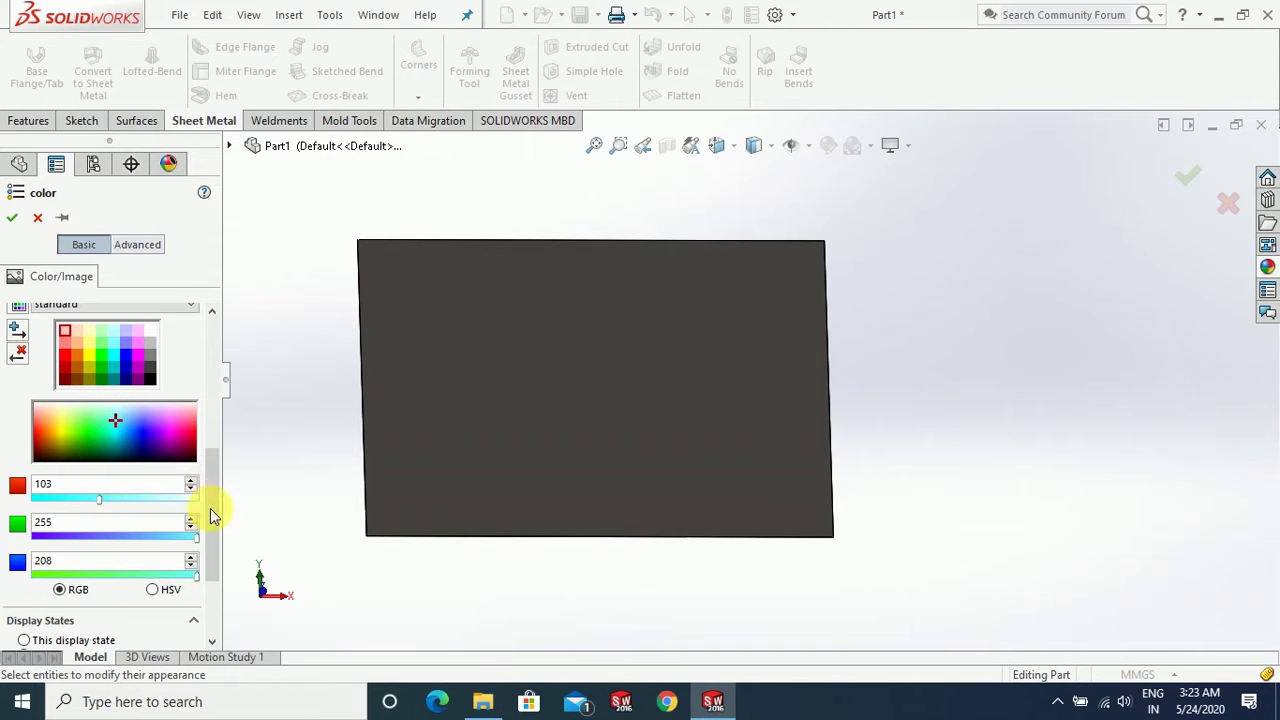
scroll(212, 460, "up", 3)
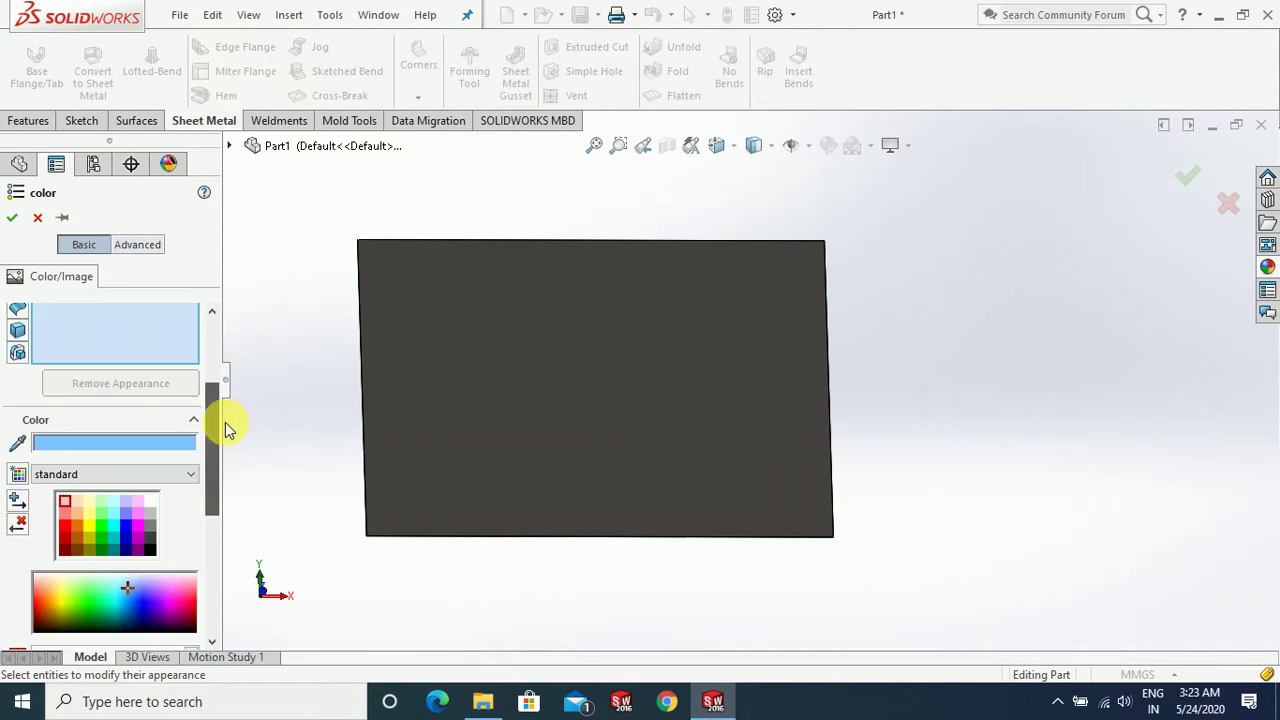
scroll(225, 422, "up", 2)
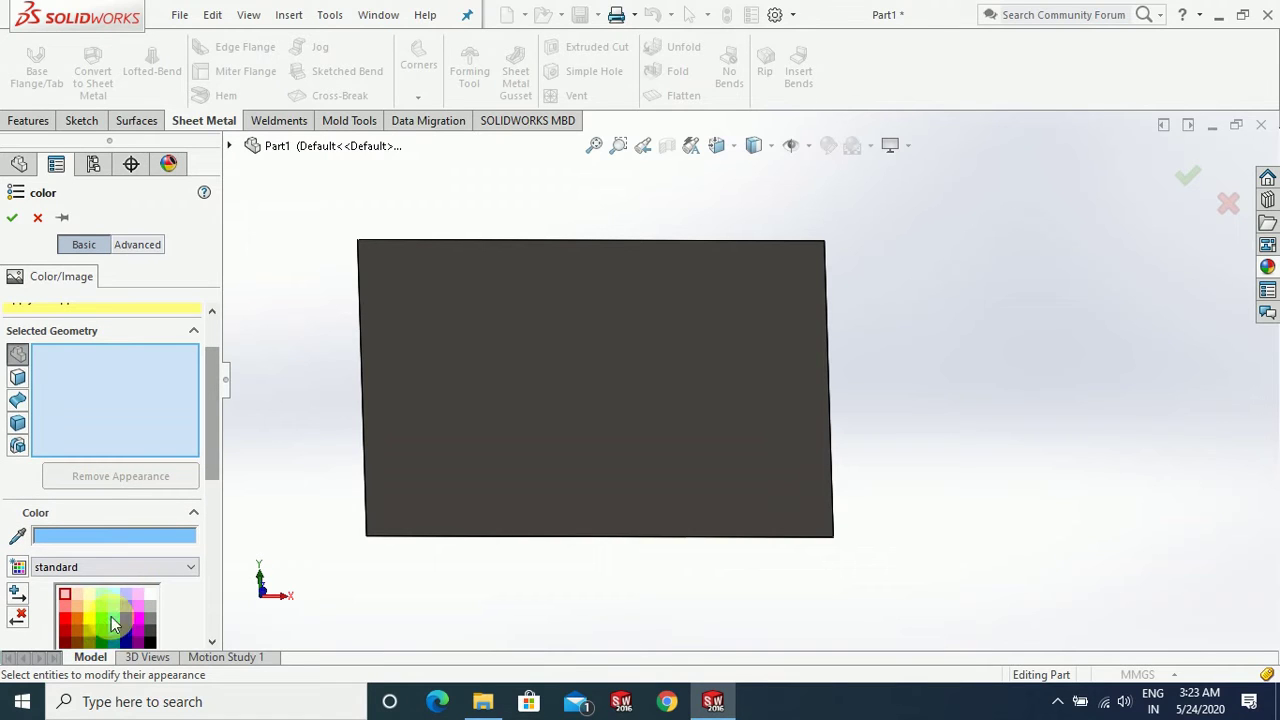
left_click(551, 366)
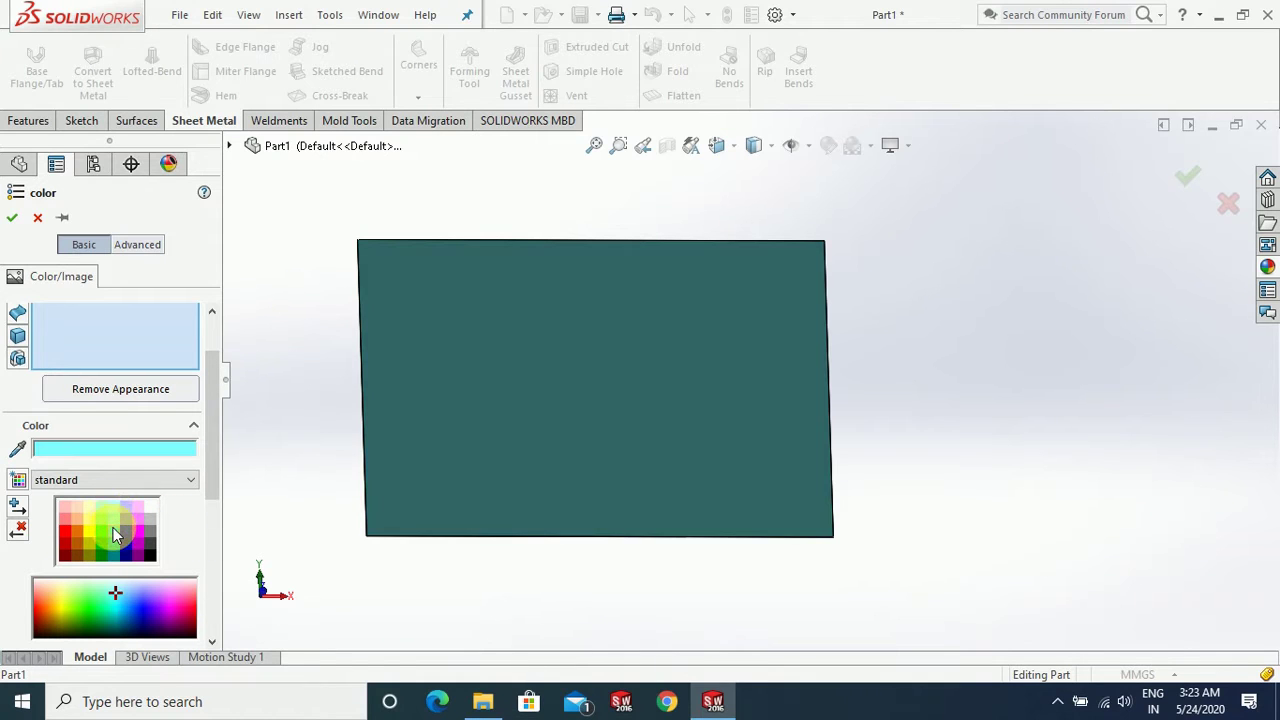
left_click(10, 218)
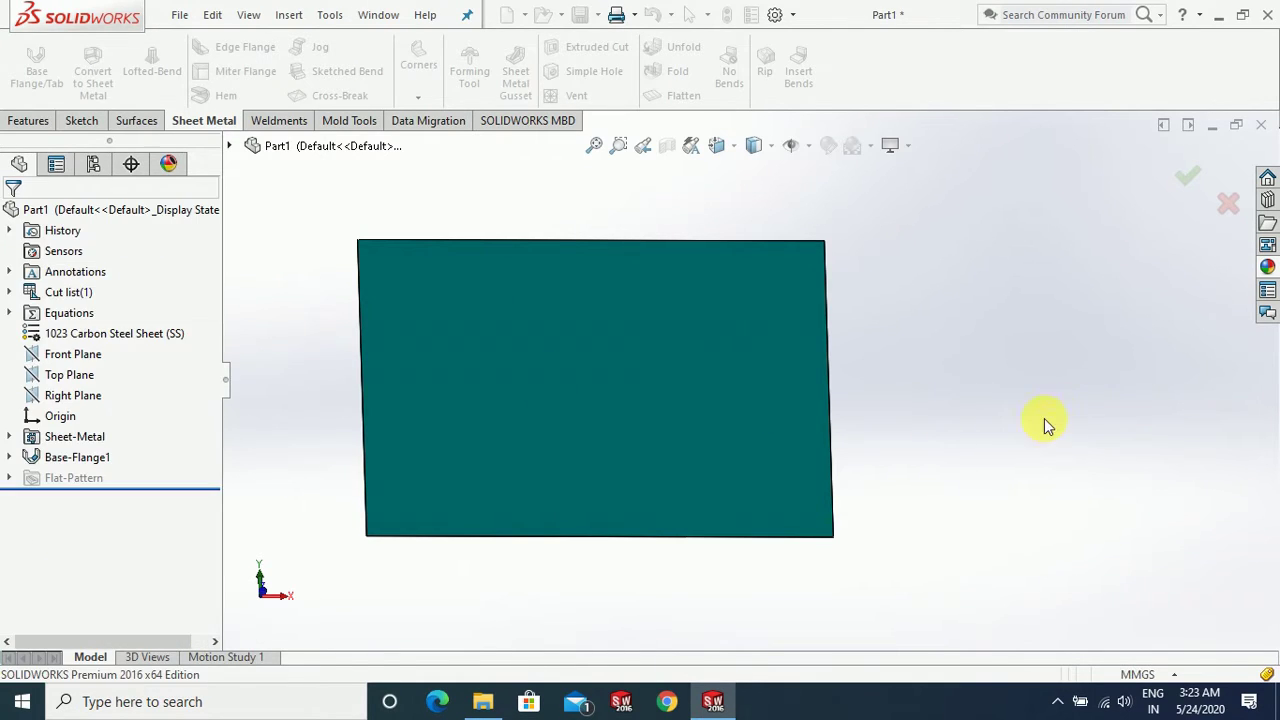
middle_click_drag(993, 530, 366, 429)
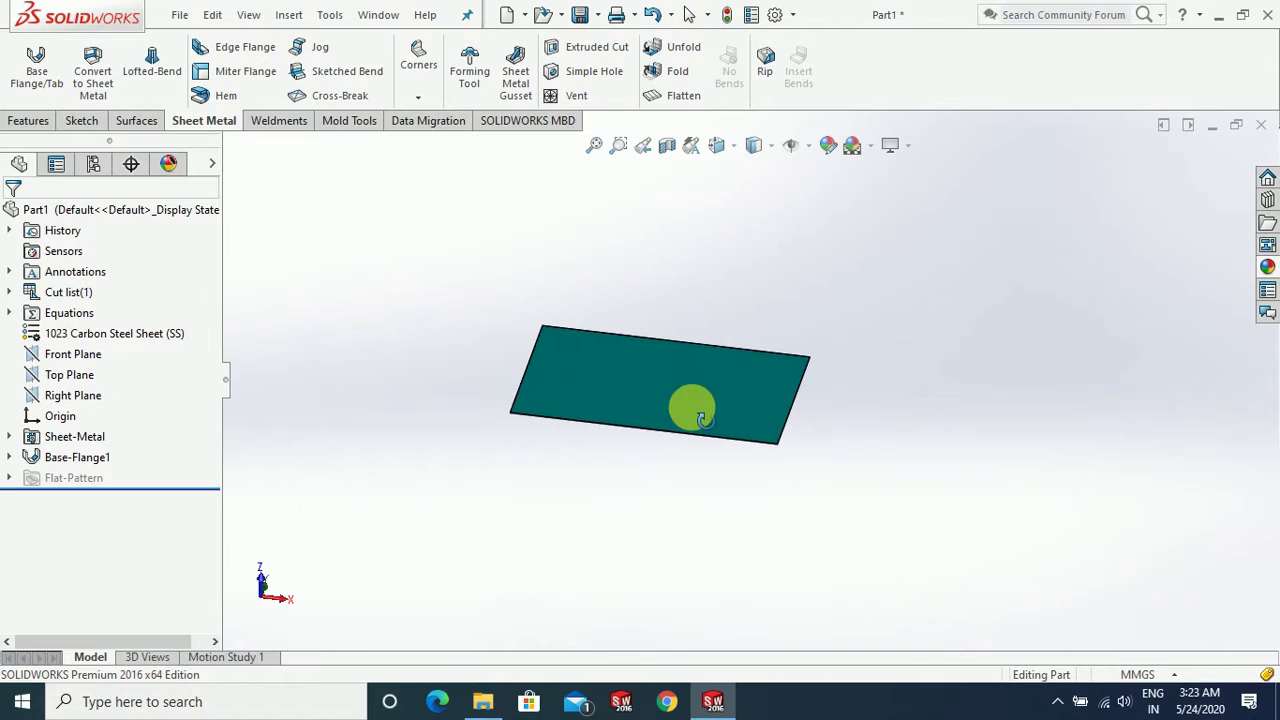
Step: Review the Sheet-Metal feature's bend parameters and accept them unchanged
left_click(60, 437)
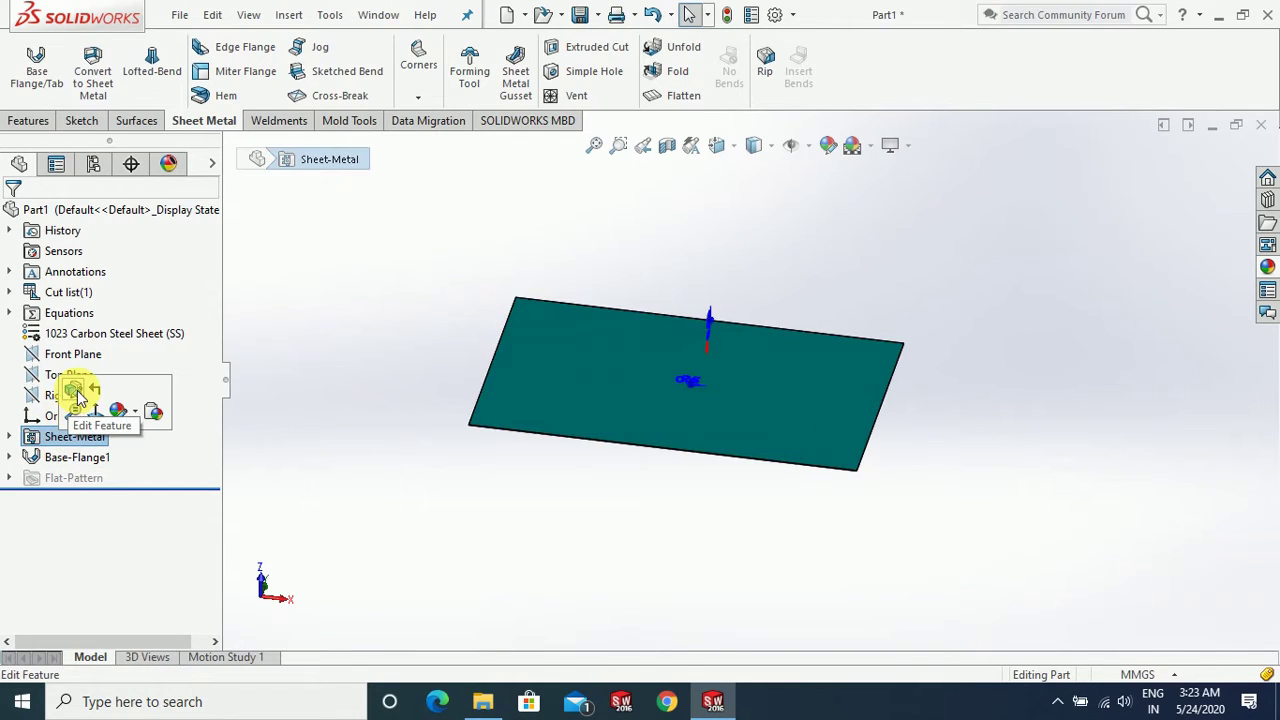
left_click(90, 408)
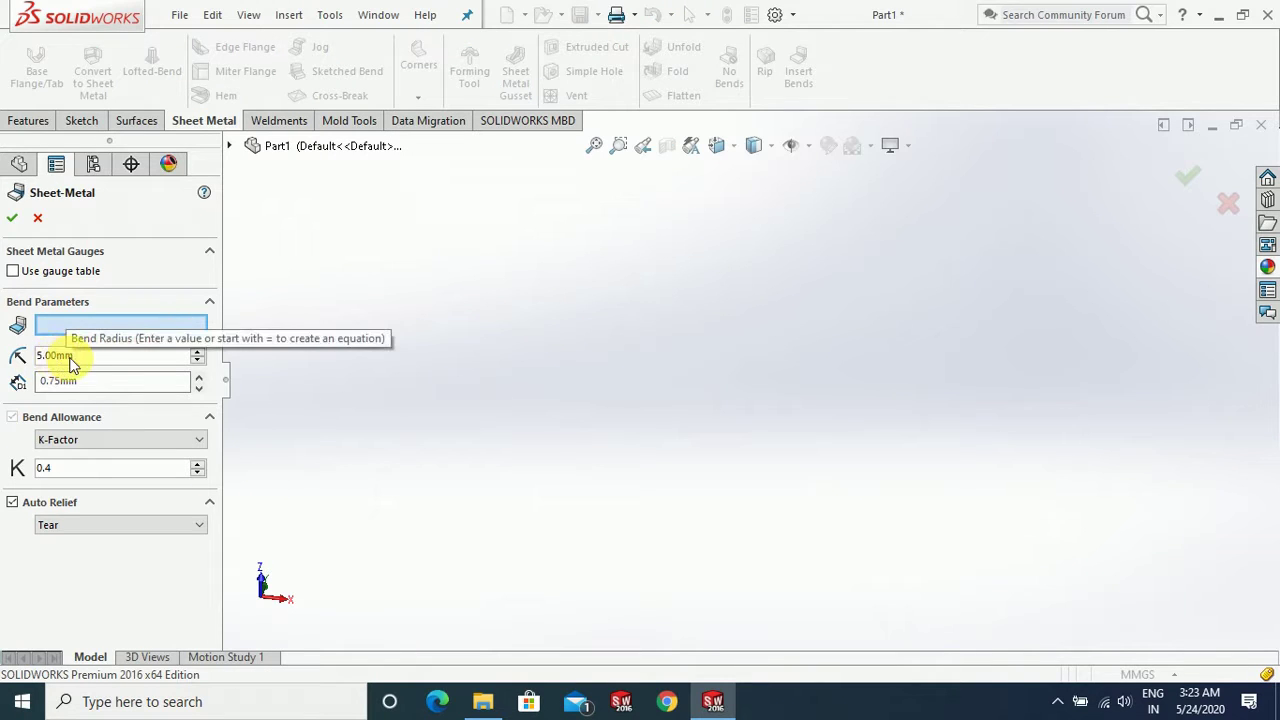
left_click(12, 218)
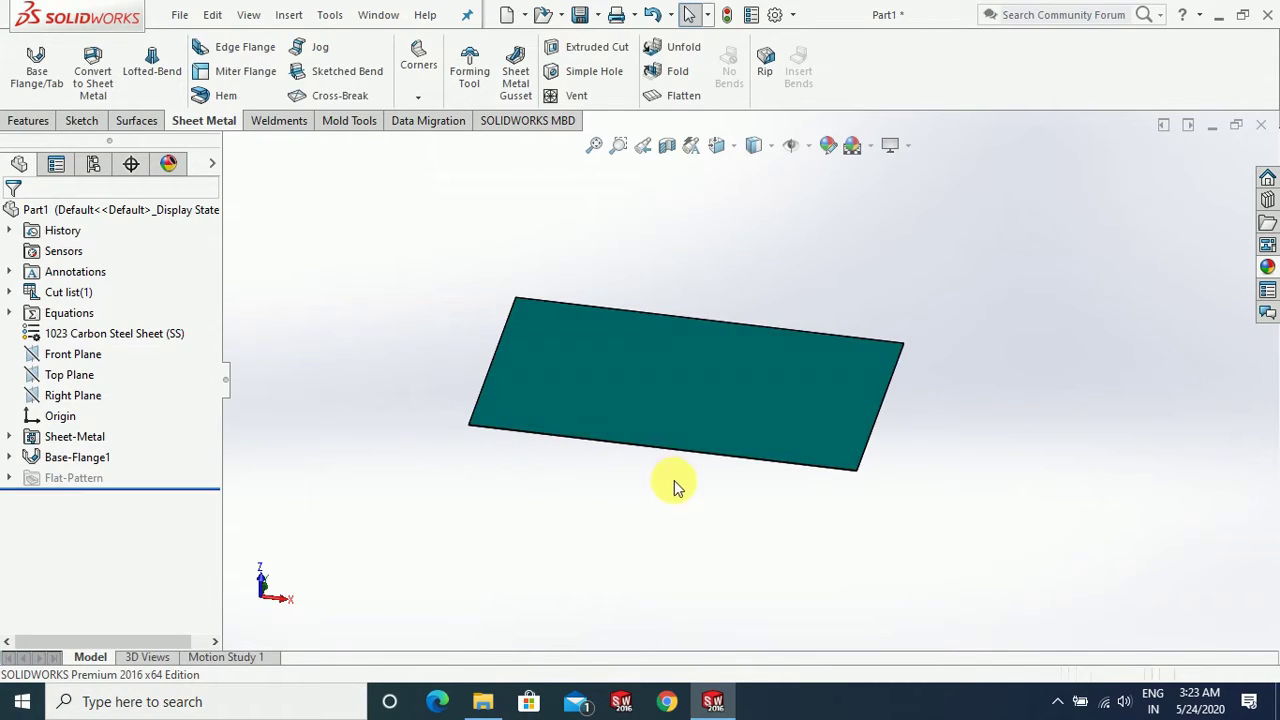
mouse_move(674, 486)
middle_mouse_down()
mouse_move(731, 517)
mouse_move(777, 443)
mouse_move(806, 527)
mouse_move(834, 503)
mouse_move(937, 503)
mouse_move(936, 522)
middle_mouse_up()
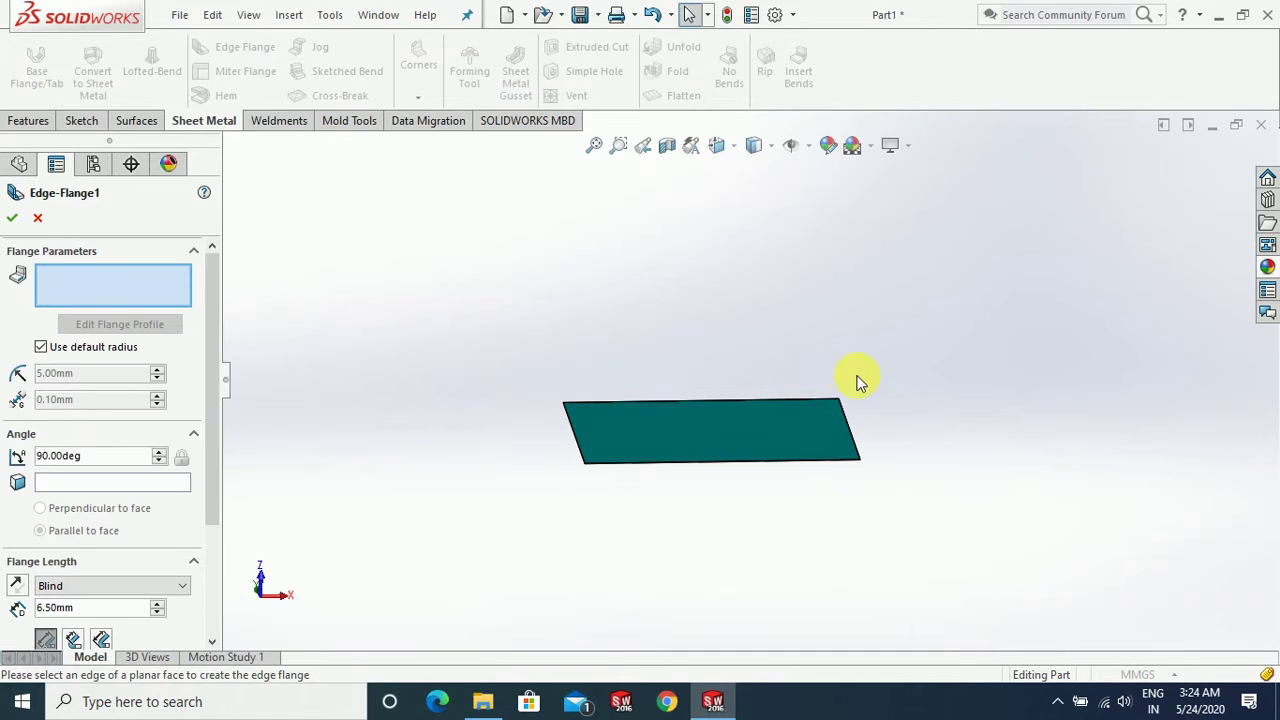
Step: Select the plate's right short edge as the first edge flange
scroll(865, 385, "down", 1)
mouse_move(886, 486)
middle_mouse_down()
mouse_move(880, 471)
mouse_move(857, 474)
middle_mouse_up()
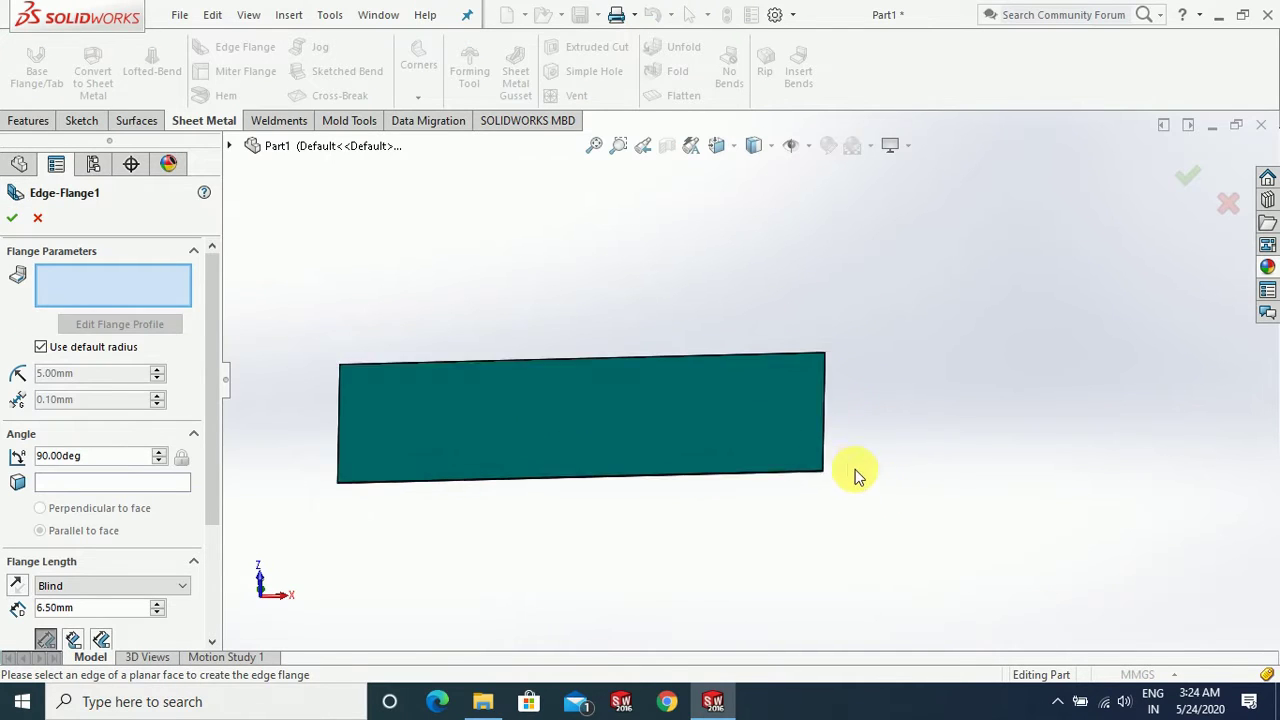
scroll(800, 438, "down", 2)
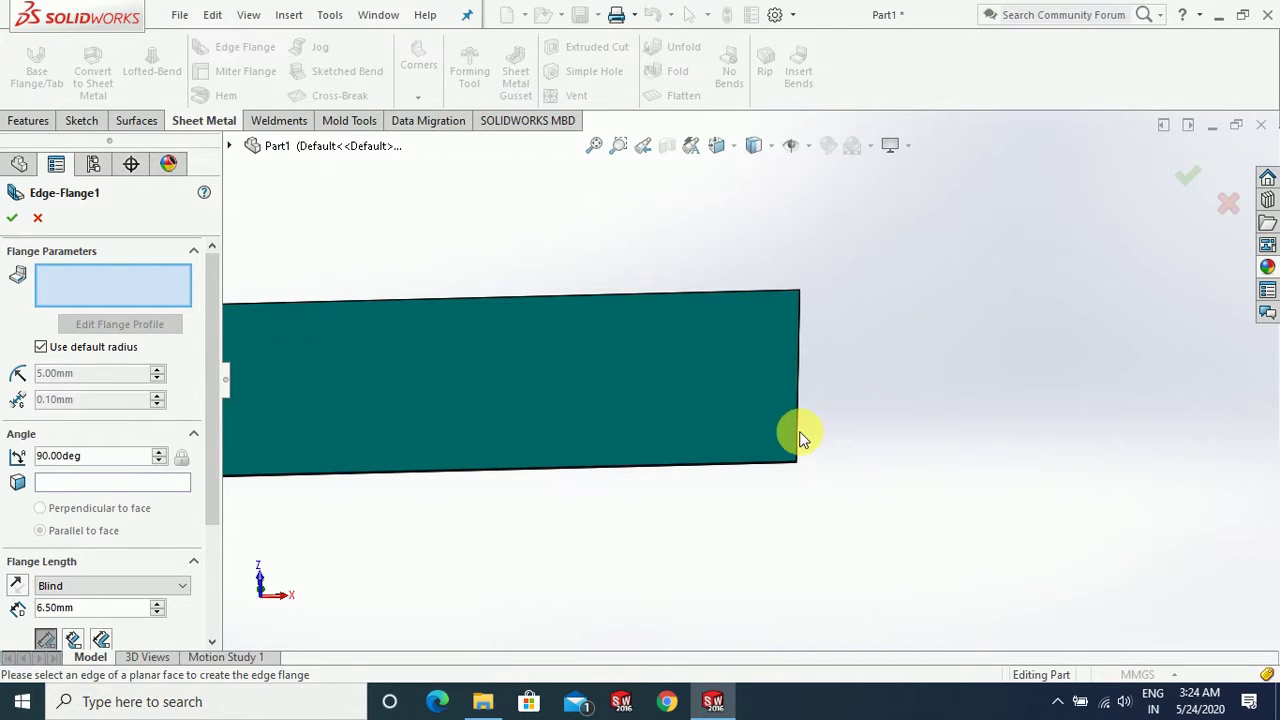
left_click(934, 474)
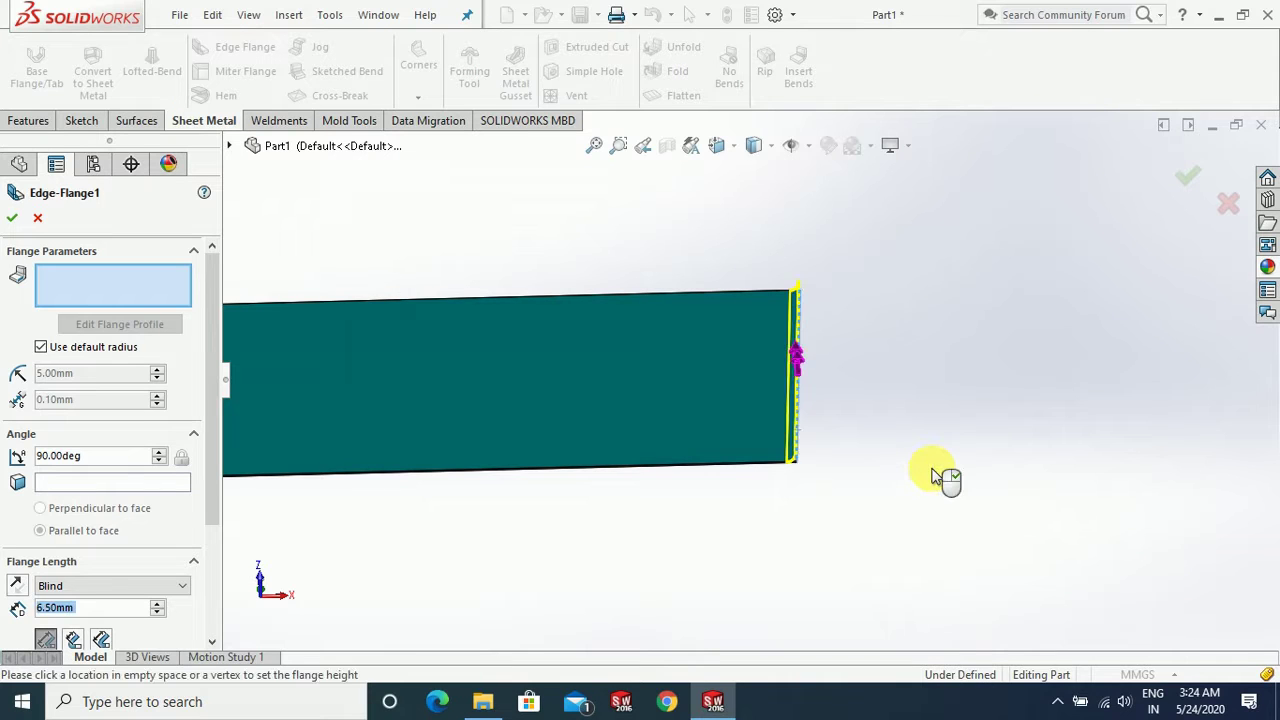
scroll(906, 478, "up", 2)
scroll(889, 451, "up", 2)
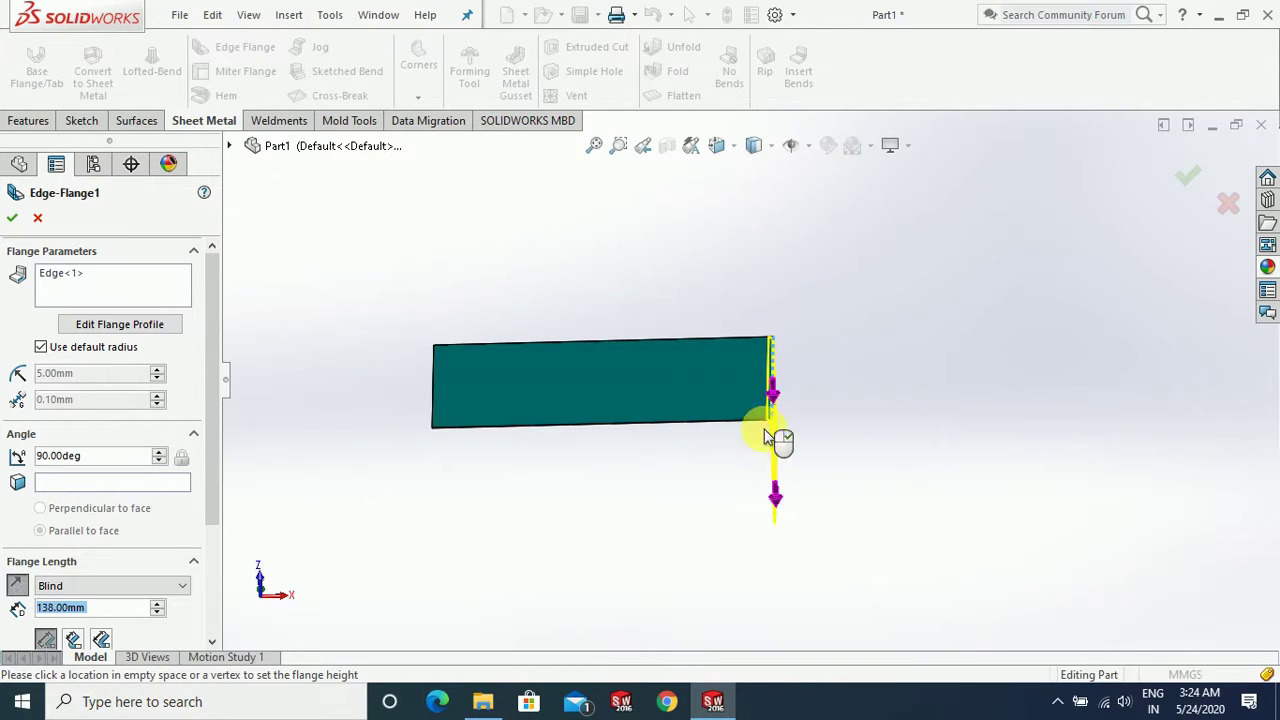
mouse_move(777, 437)
middle_mouse_down()
mouse_move(793, 398)
mouse_move(800, 429)
mouse_move(743, 449)
mouse_move(749, 509)
mouse_move(809, 523)
mouse_move(814, 417)
mouse_move(800, 491)
mouse_move(775, 488)
middle_mouse_up()
left_click(820, 460)
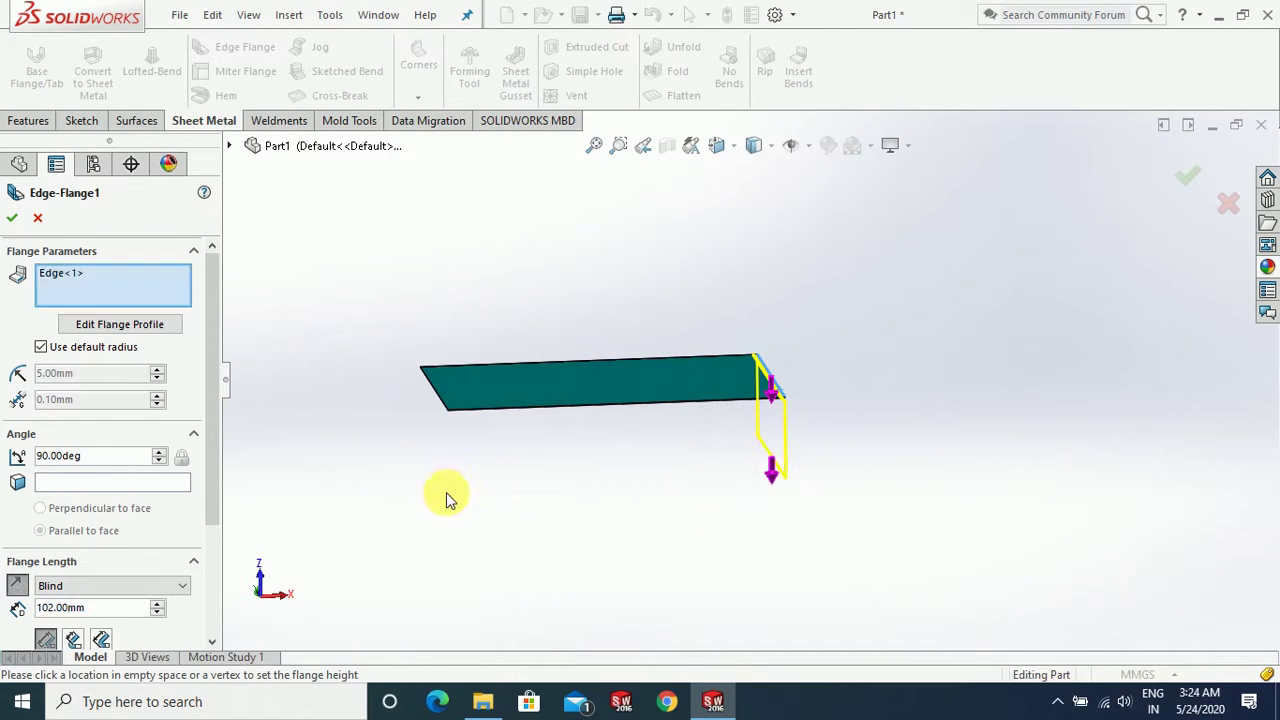
Step: Add the left short edge, set flange length to 73 mm, and commit both flanges
middle_click_drag(366, 486, 429, 449)
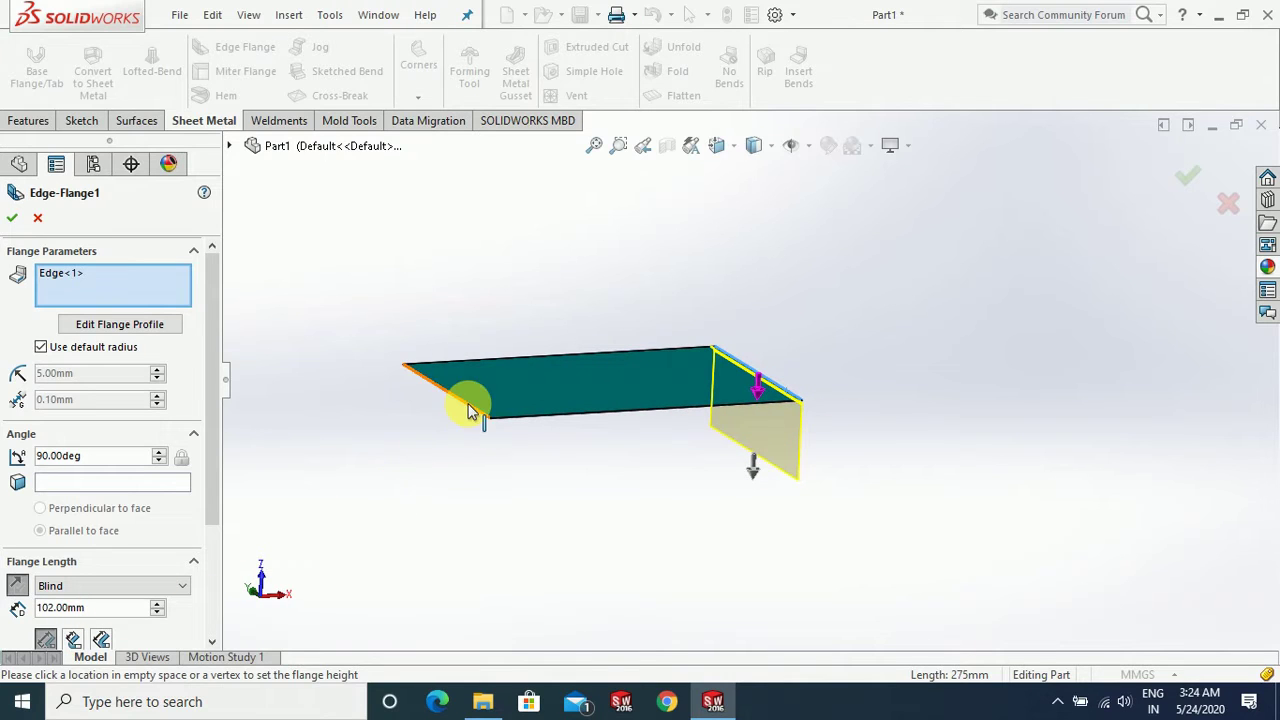
left_click(452, 487)
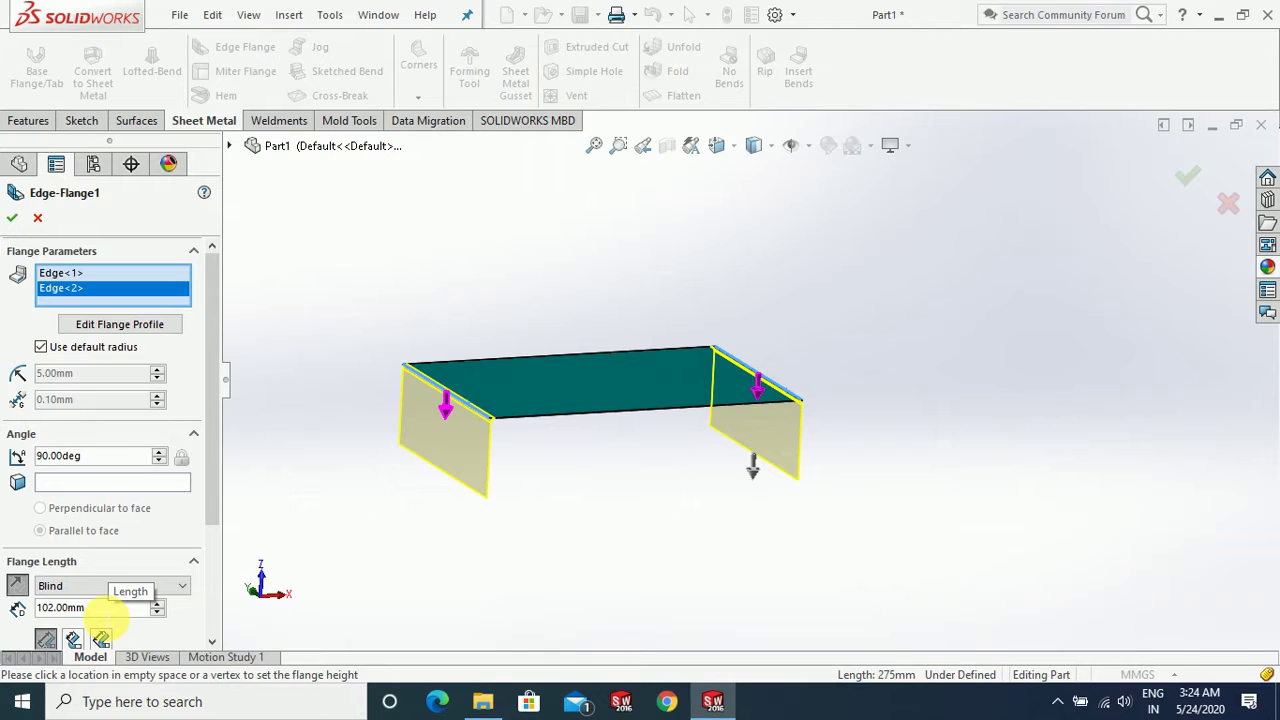
left_click_drag(85, 610, 22, 608)
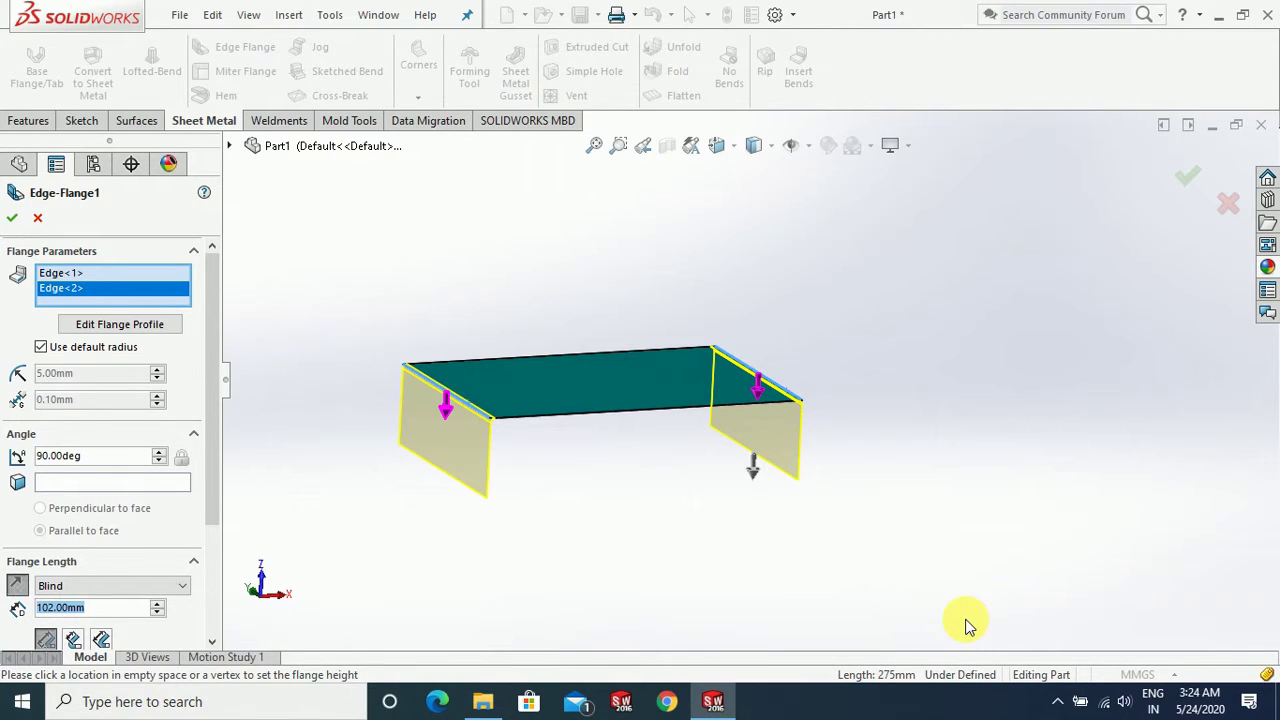
type("73")
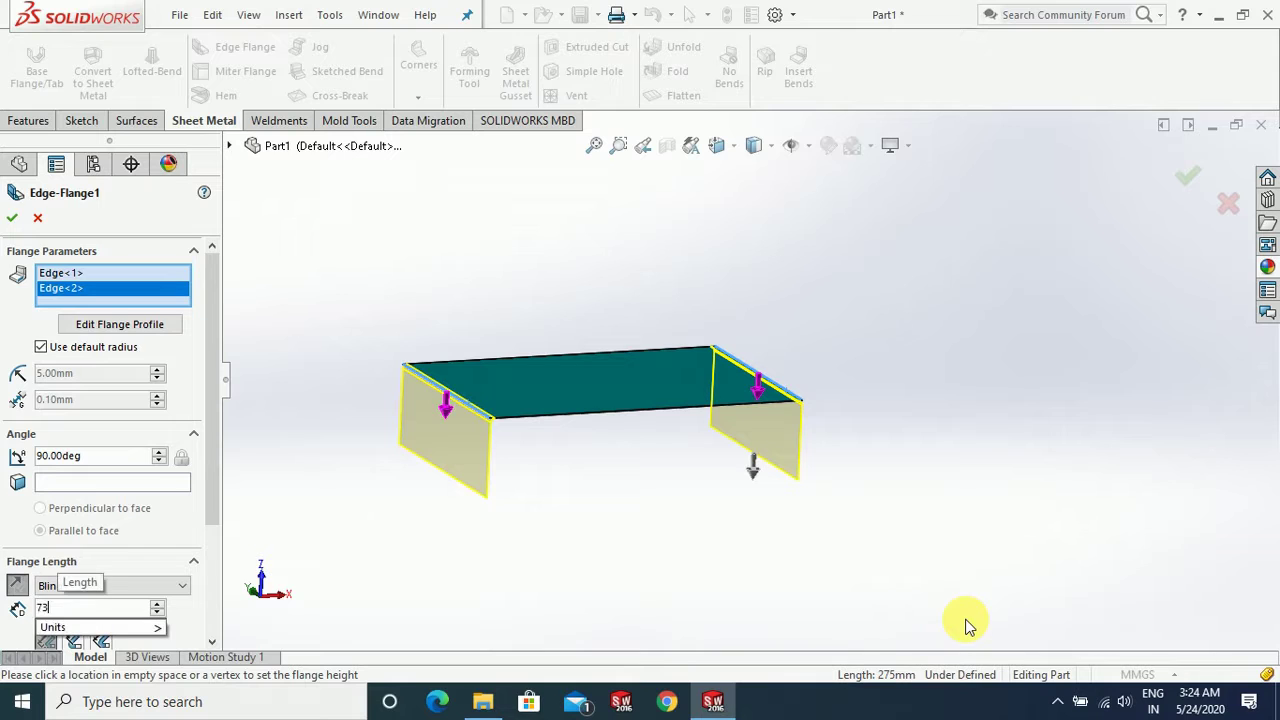
key("Return")
middle_click_drag(650, 490, 694, 506)
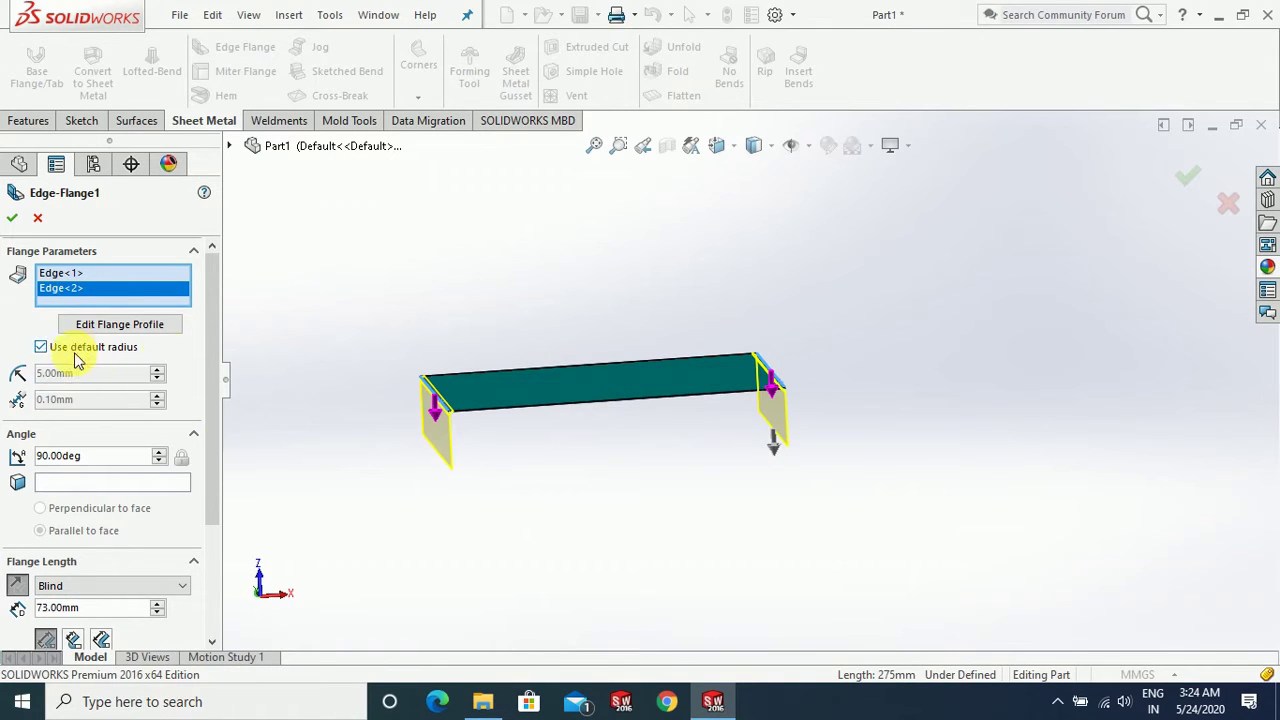
left_click_drag(211, 372, 212, 480)
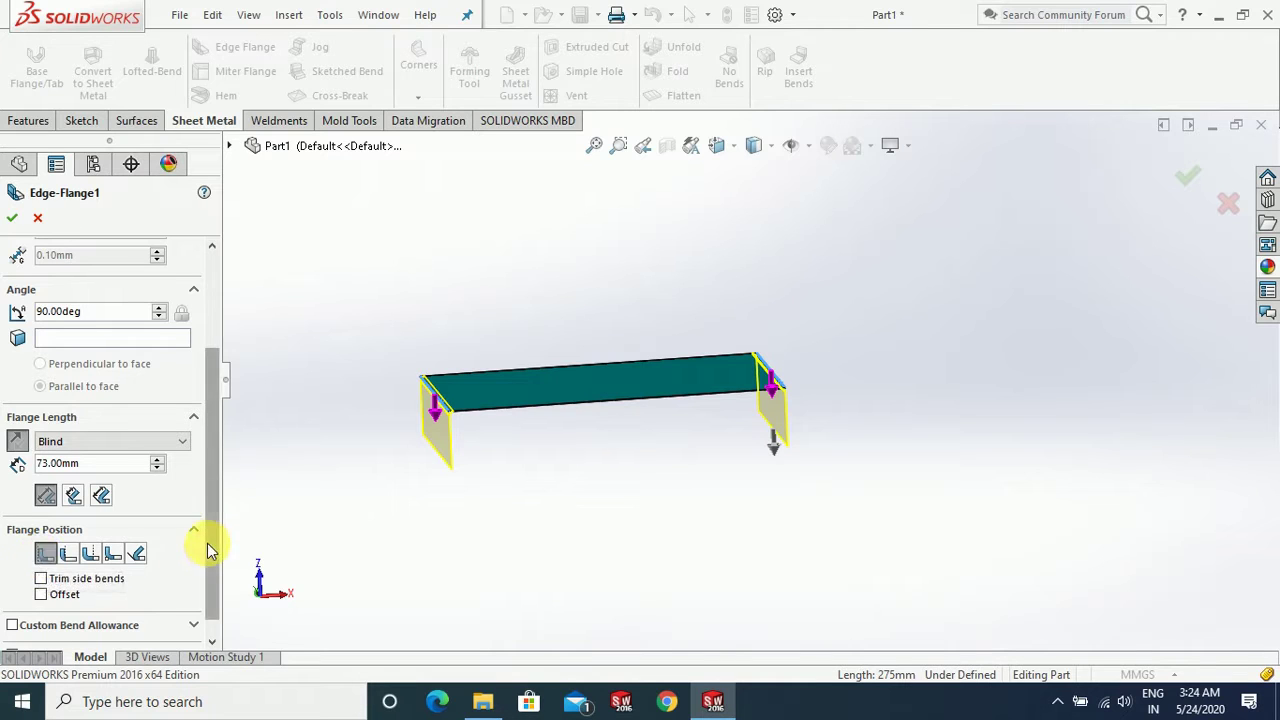
left_click_drag(209, 542, 217, 433)
middle_click_drag(443, 513, 477, 534)
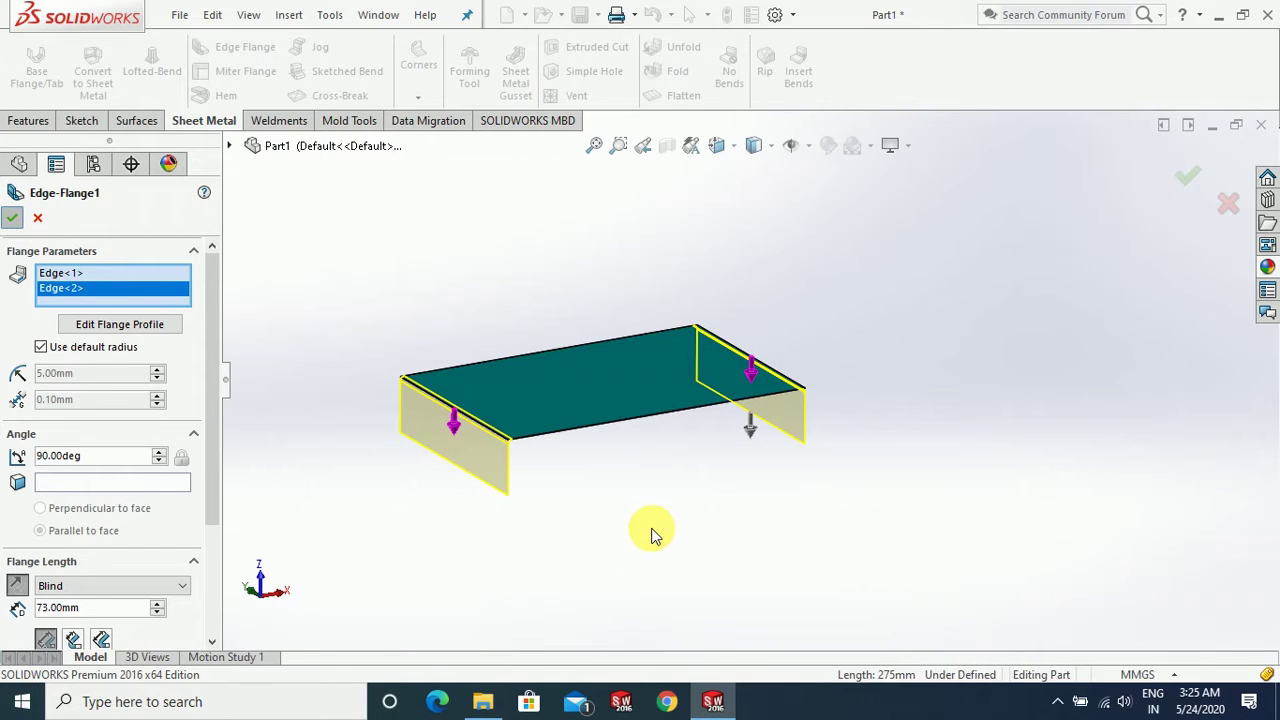
key("Return")
mouse_move(617, 543)
middle_mouse_down()
mouse_move(588, 563)
mouse_move(560, 515)
middle_mouse_up()
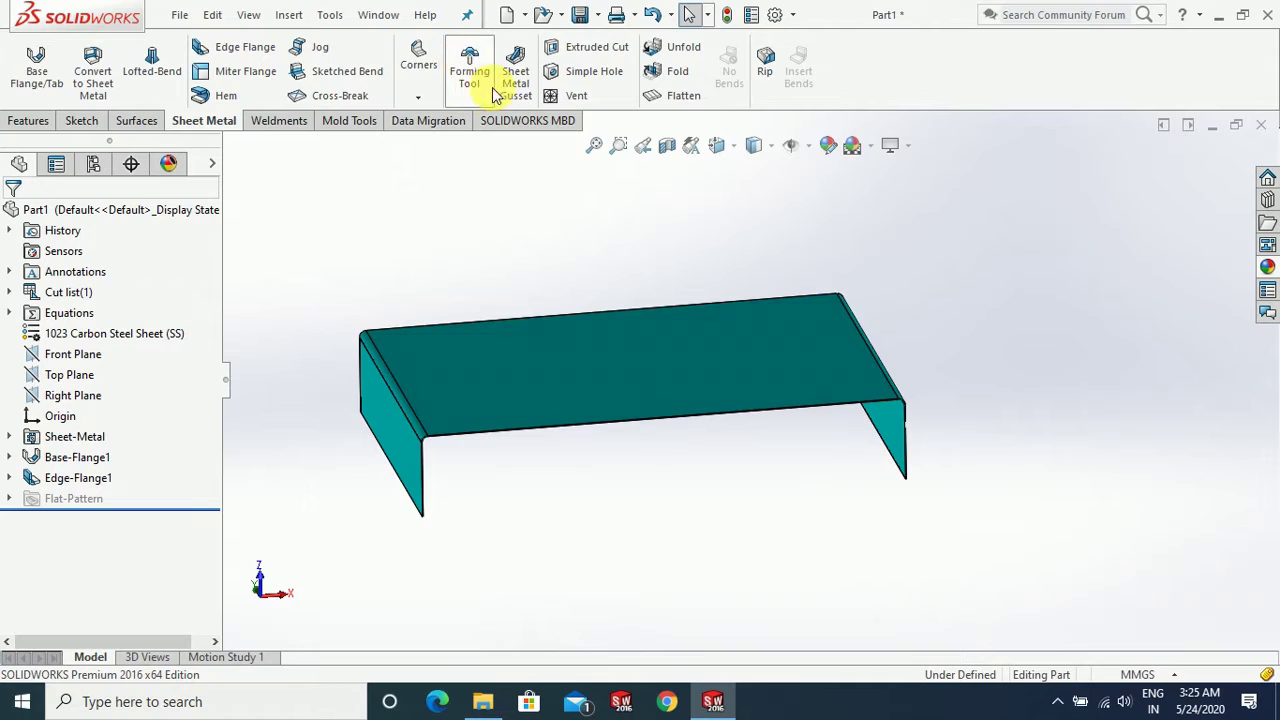
Step: Start Edge-Flange2 on the left flange's inner edge and the plate's long edge, length 26 mm
left_click(207, 47)
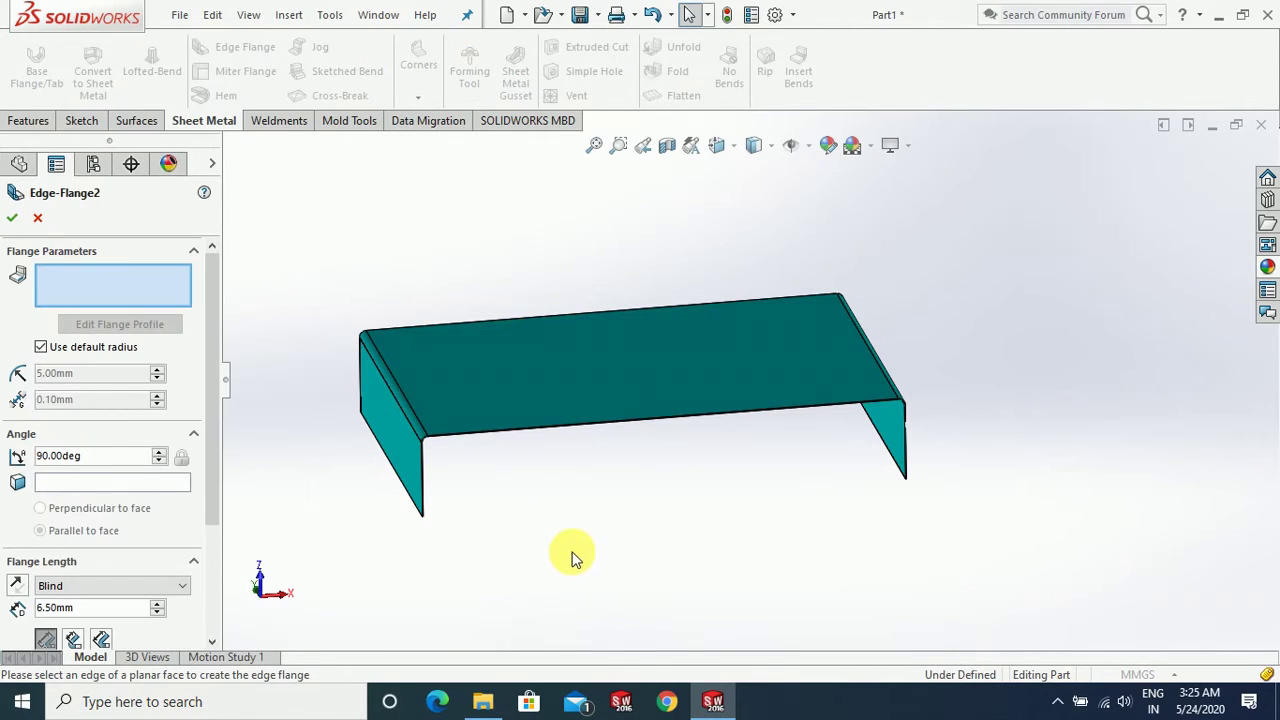
middle_click_drag(571, 557, 577, 520)
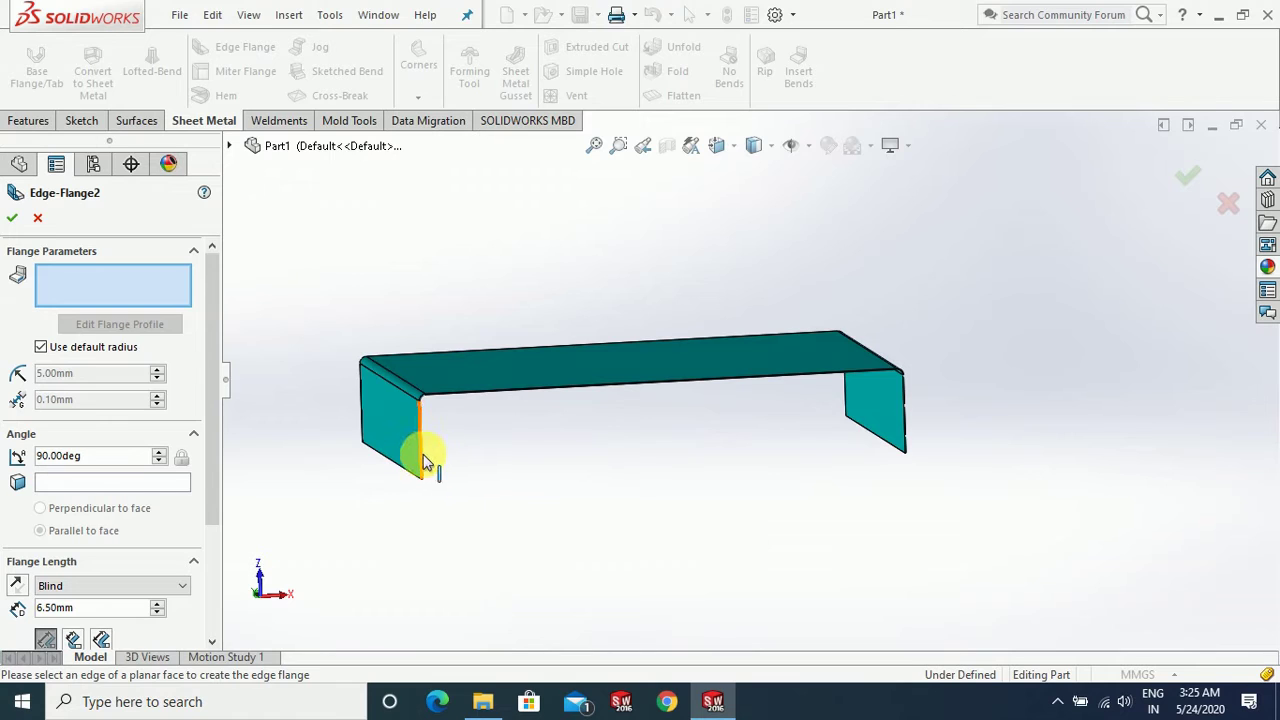
left_click(479, 461)
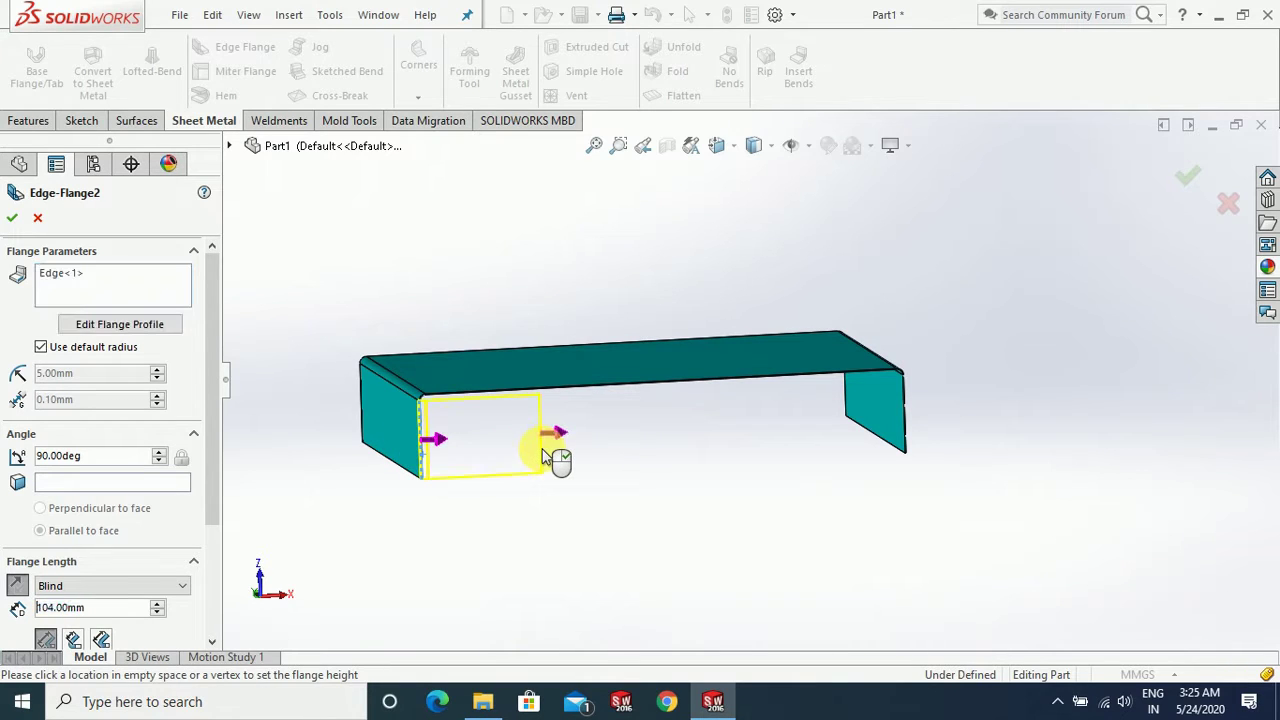
left_click(455, 462)
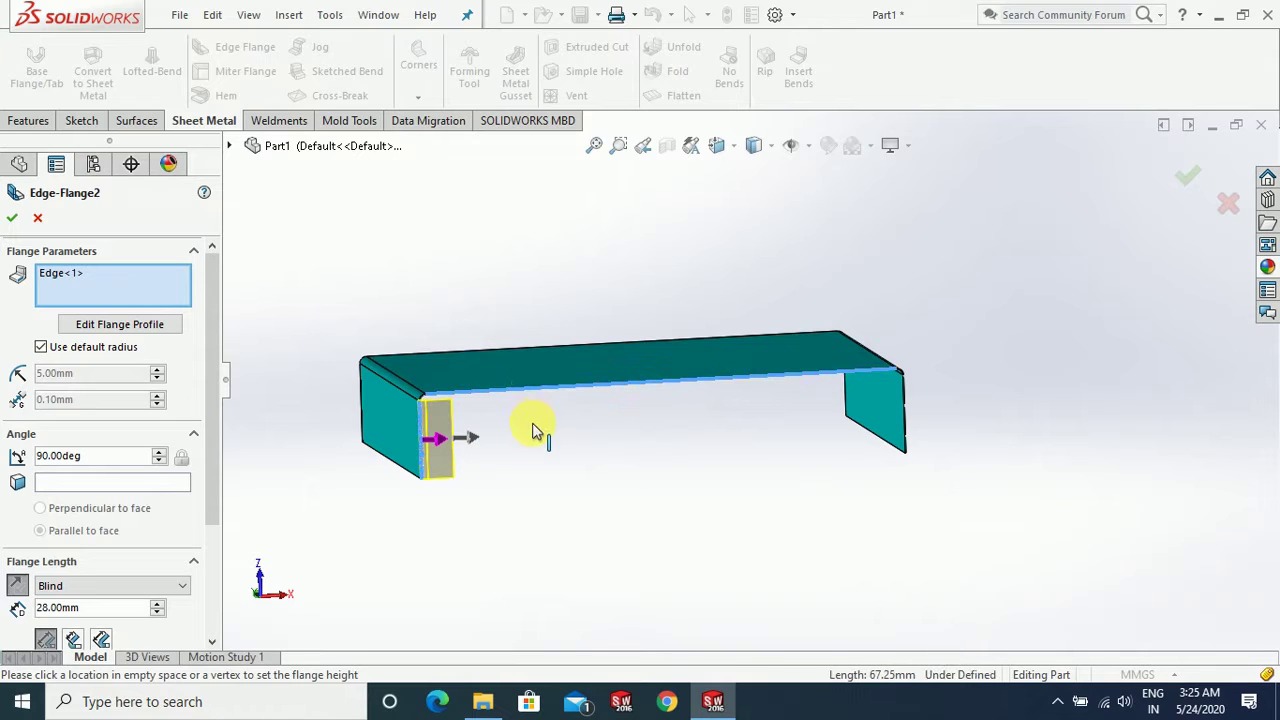
left_click(907, 419)
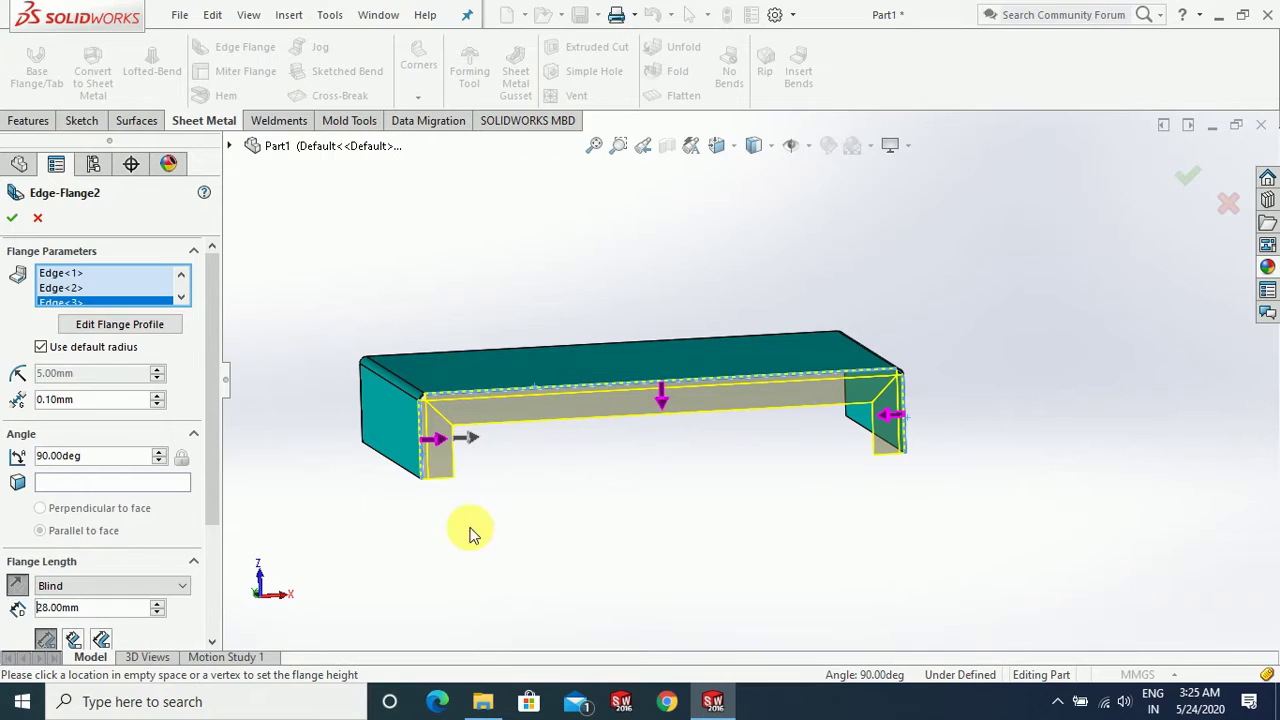
left_click_drag(211, 506, 211, 571)
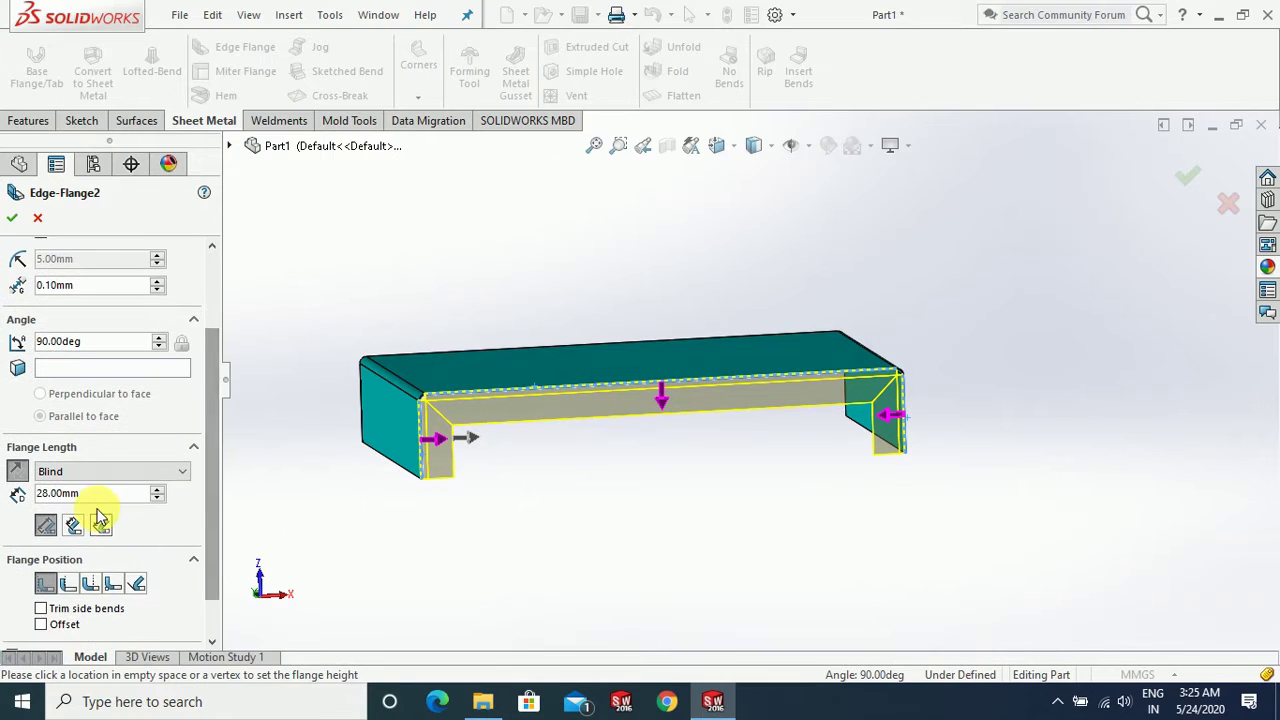
double_click(57, 493)
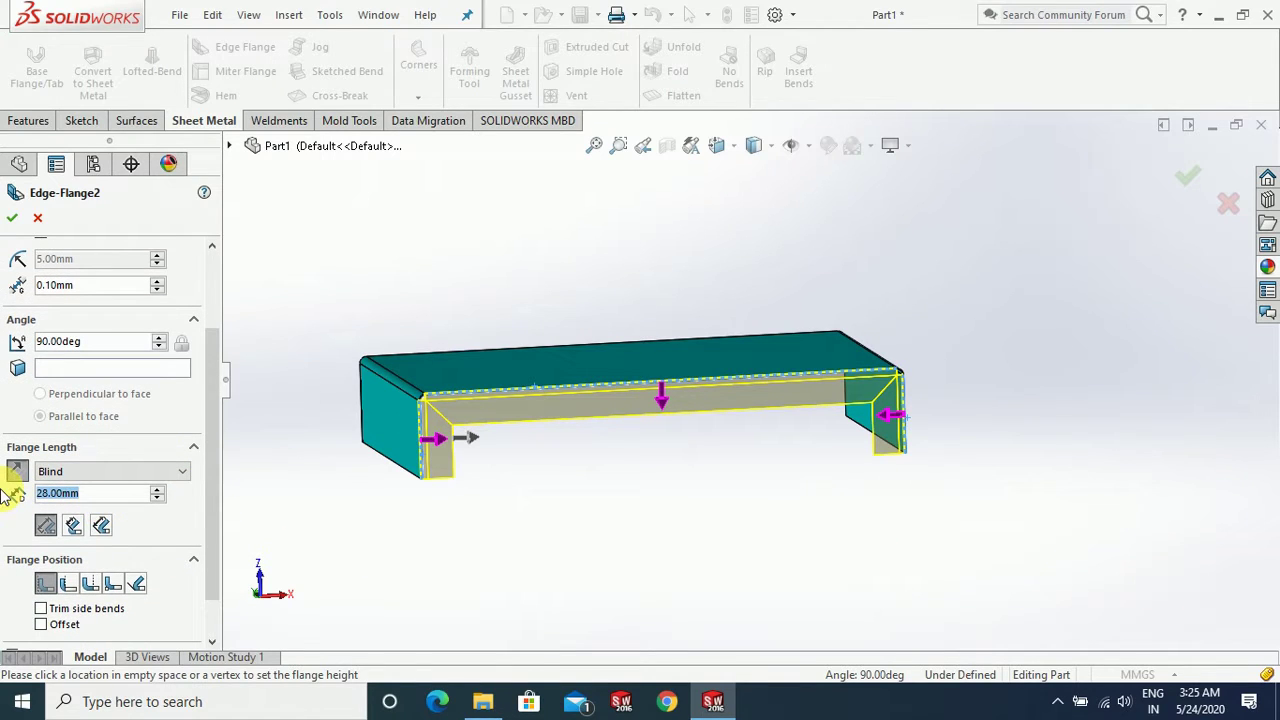
type("26")
key("Return")
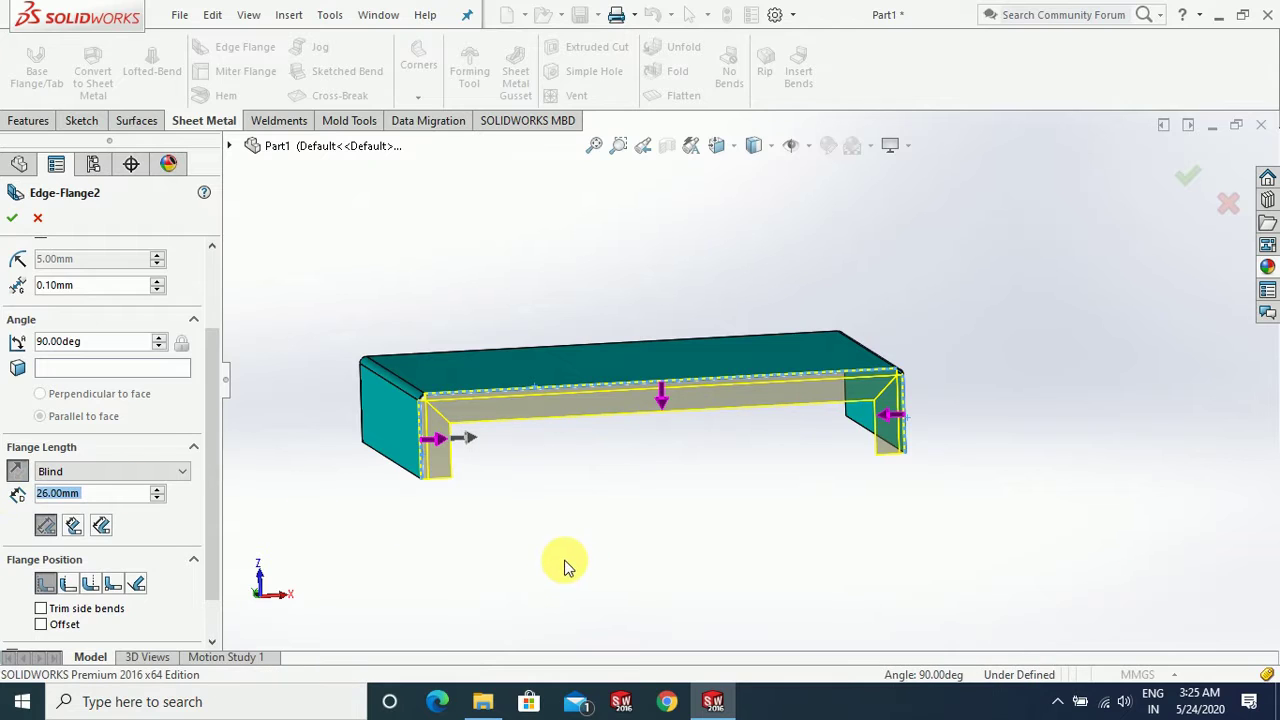
middle_click_drag(565, 566, 640, 594)
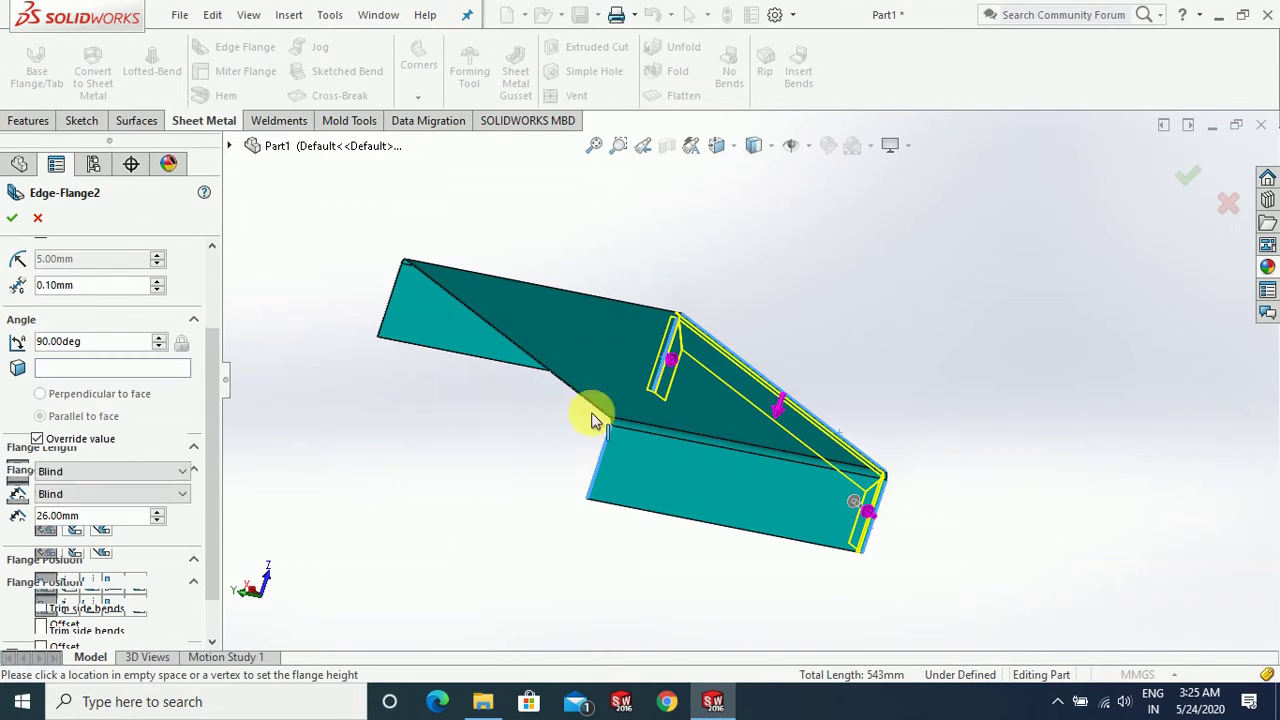
Step: Add the remaining flange edges and commit the 26 mm, 90° return flanges
left_click(607, 436)
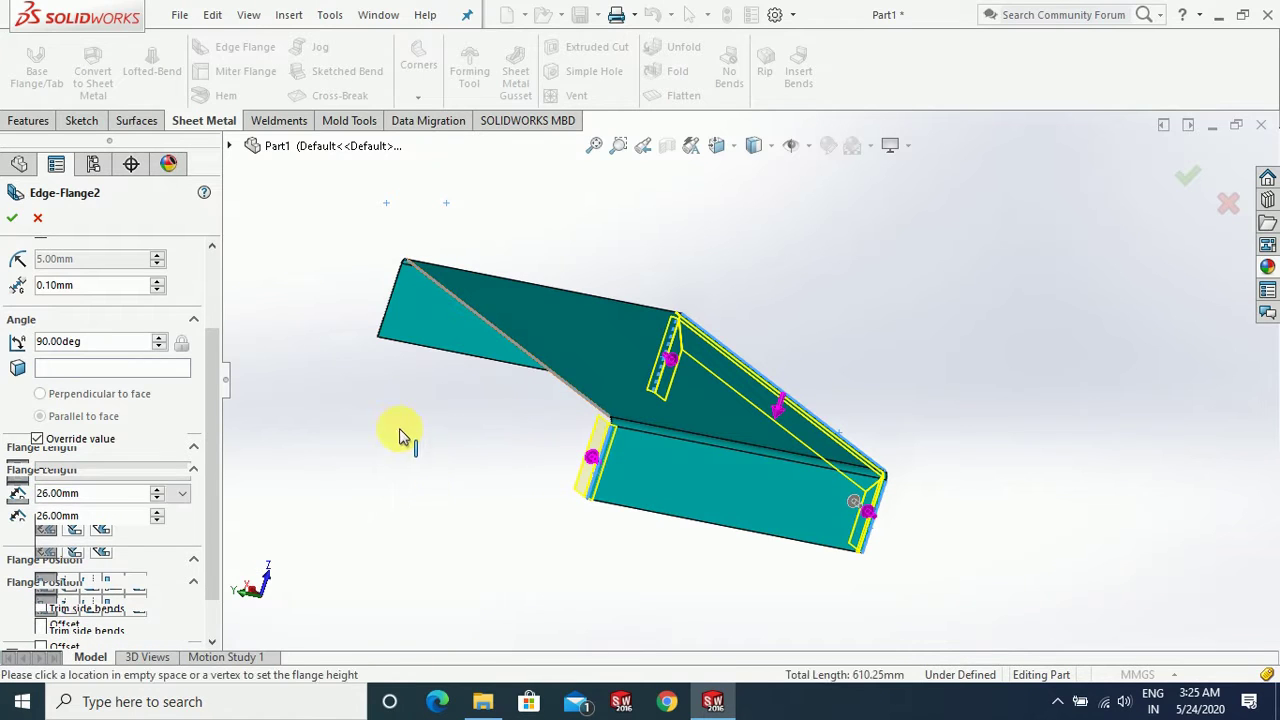
left_click(372, 336)
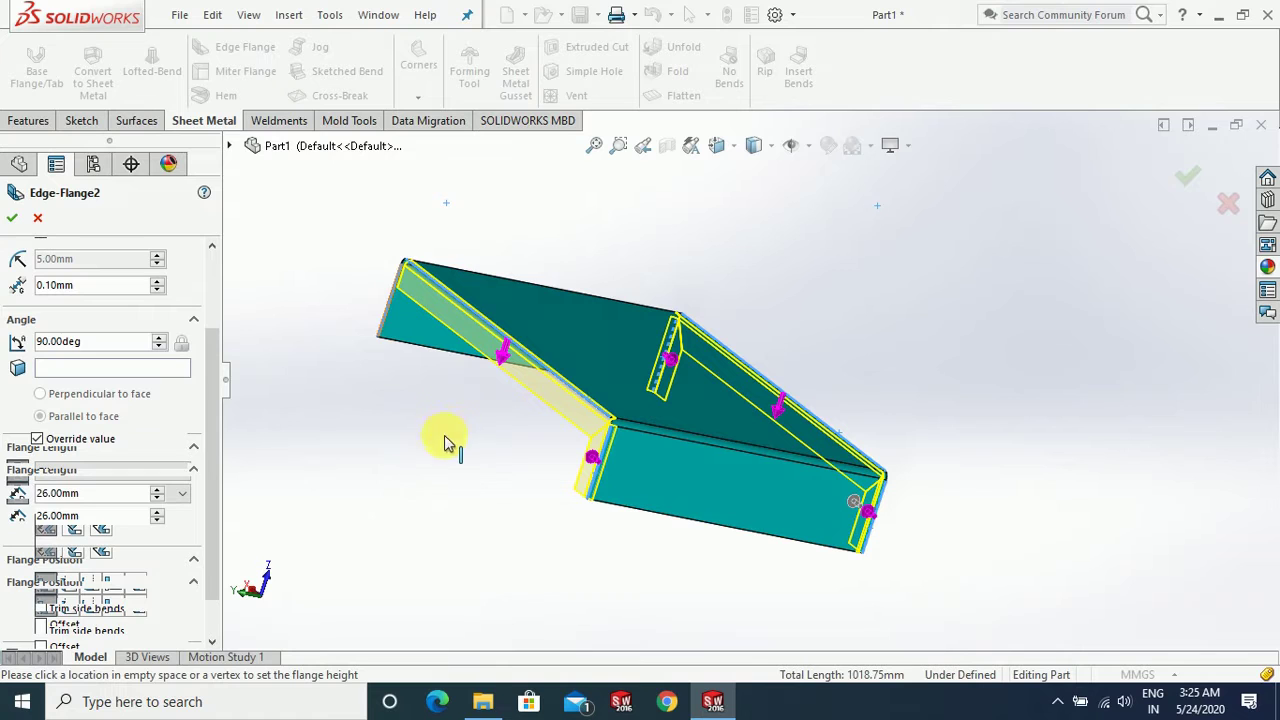
middle_click_drag(435, 456, 829, 528)
mouse_move(1046, 496)
middle_mouse_down()
mouse_move(971, 457)
mouse_move(333, 477)
middle_mouse_up()
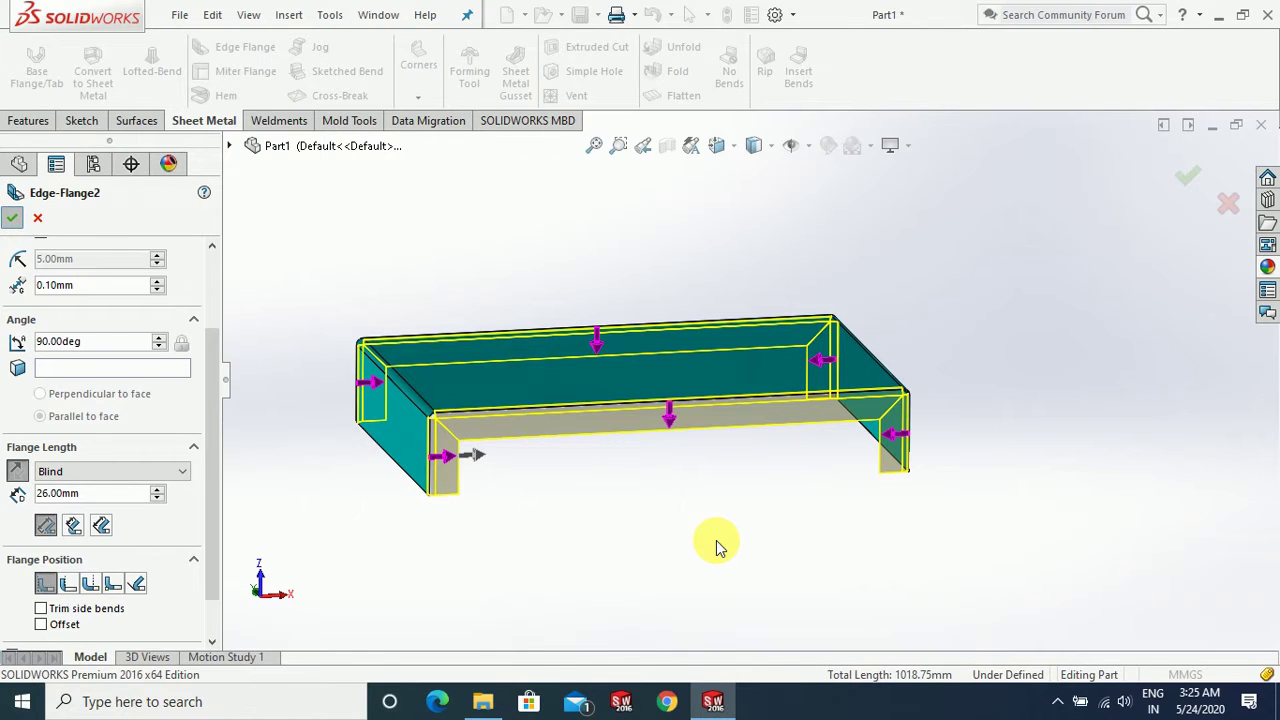
key("Return")
mouse_move(717, 543)
middle_mouse_down()
mouse_move(729, 560)
mouse_move(718, 497)
mouse_move(717, 543)
middle_mouse_up()
scroll(666, 391, "down", 3)
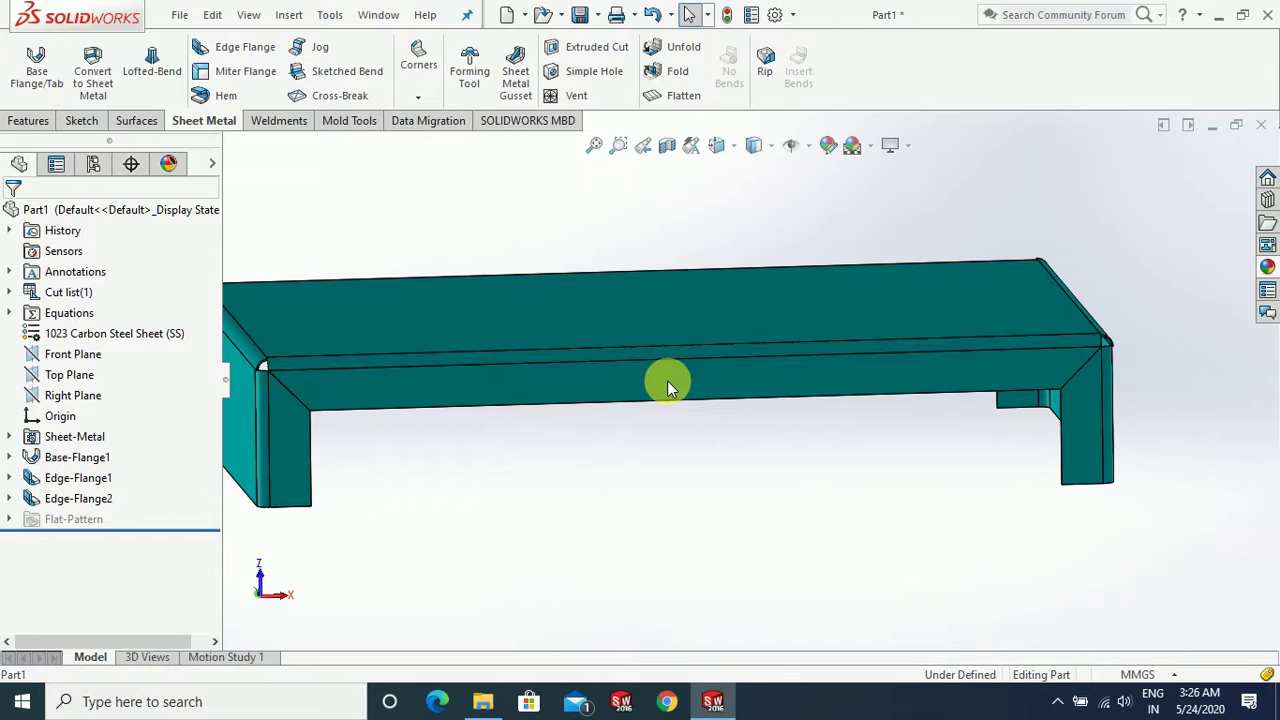
Step: Start a sketch on the front flange face with a circle dimensioned to Ø25 mm
left_click(683, 388)
left_click(741, 324)
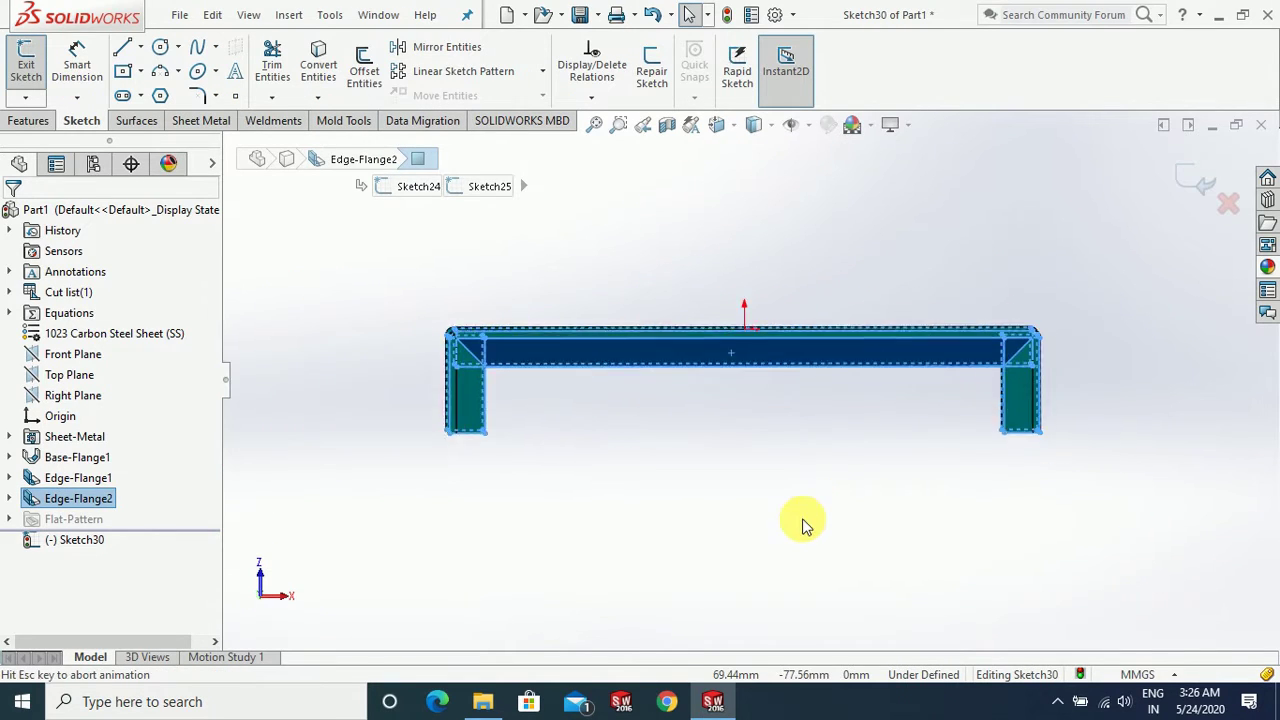
scroll(844, 365, "down", 2)
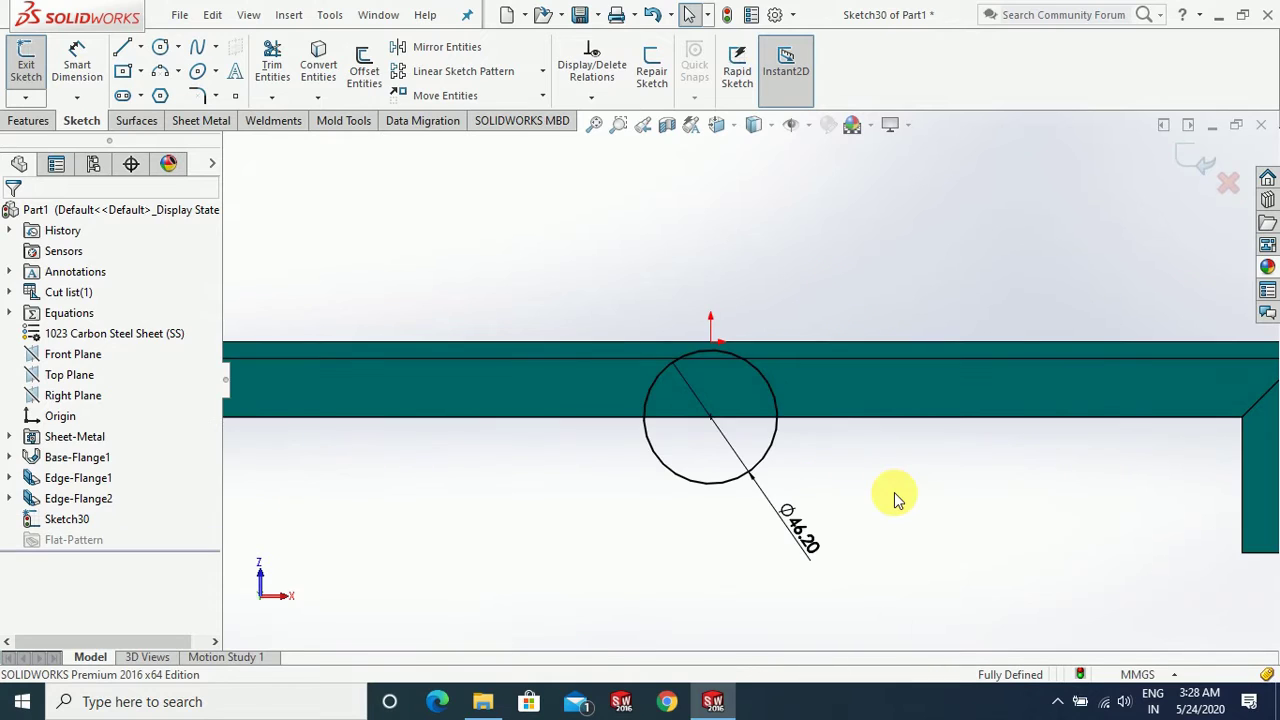
scroll(726, 374, "up", 2)
scroll(731, 397, "down", 3)
scroll(849, 400, "down", 1)
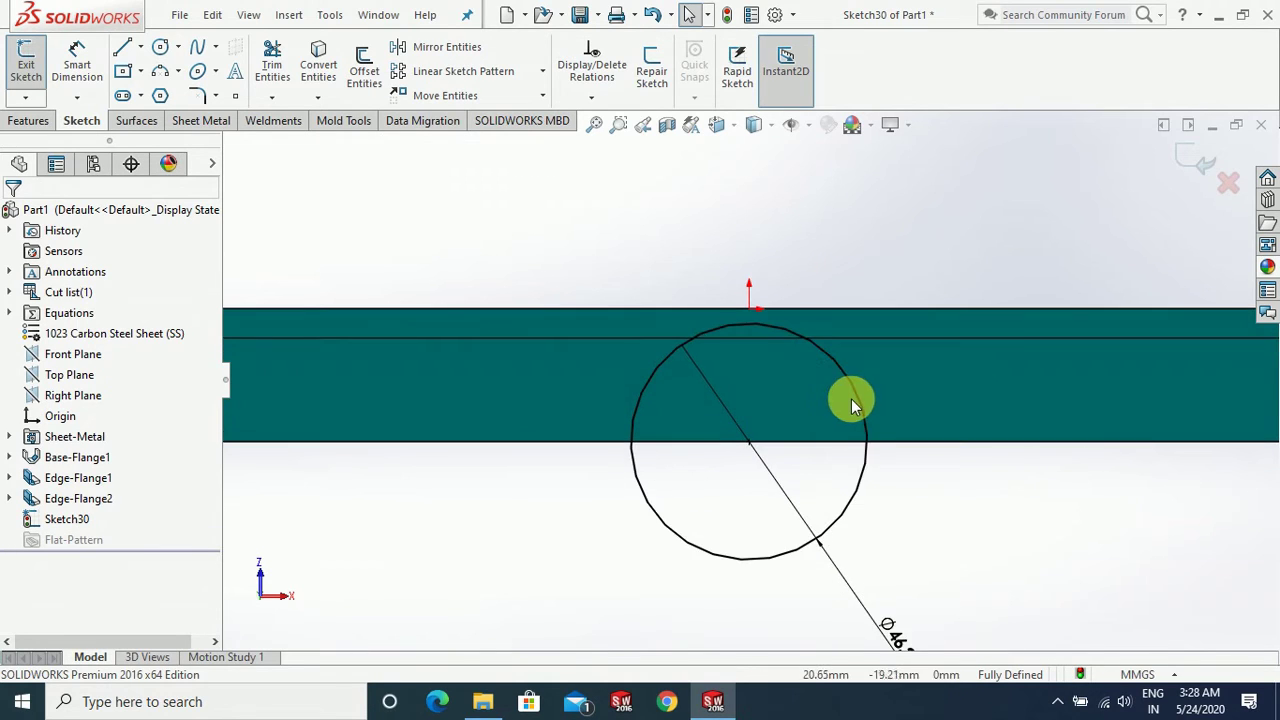
scroll(851, 404, "up", 1)
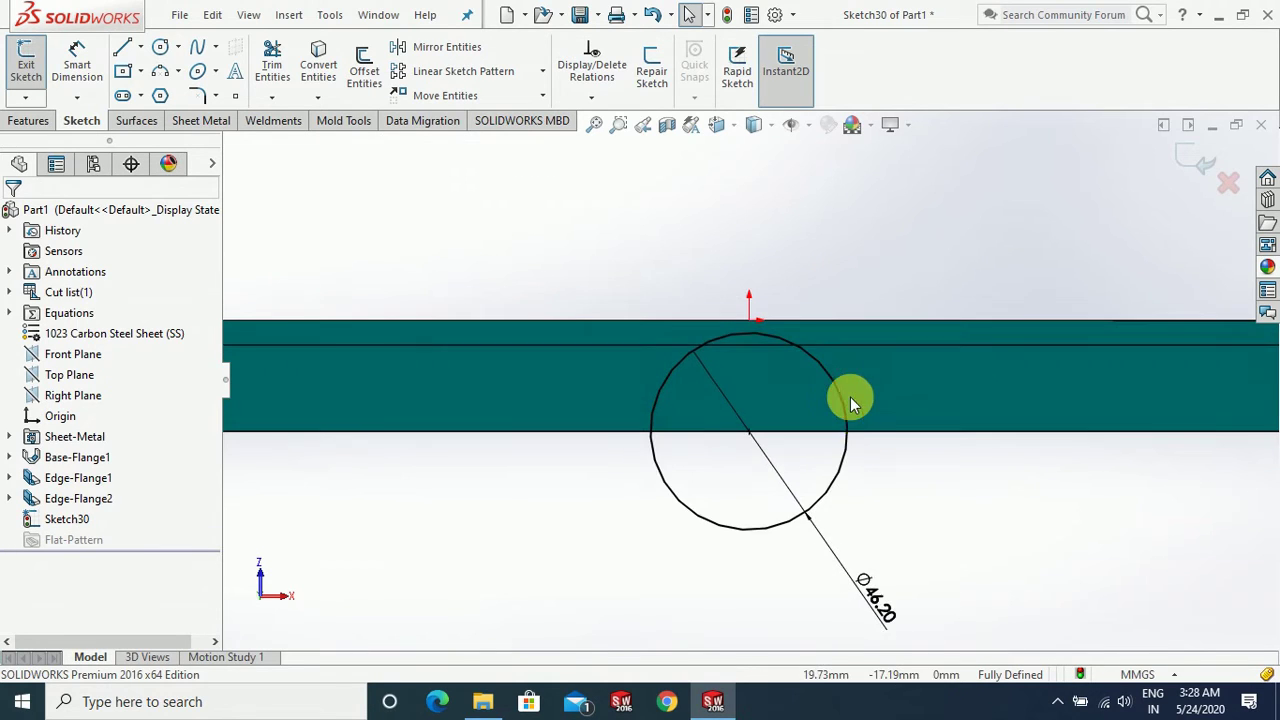
double_click(873, 600)
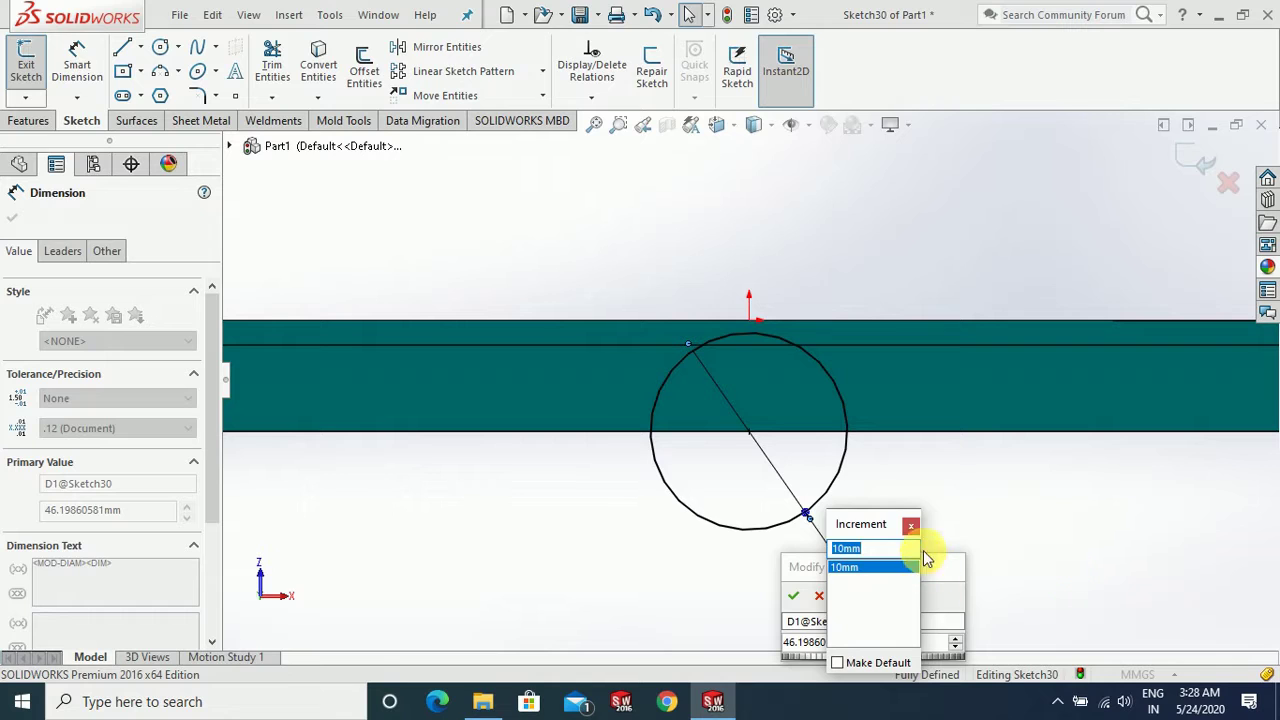
type("2")
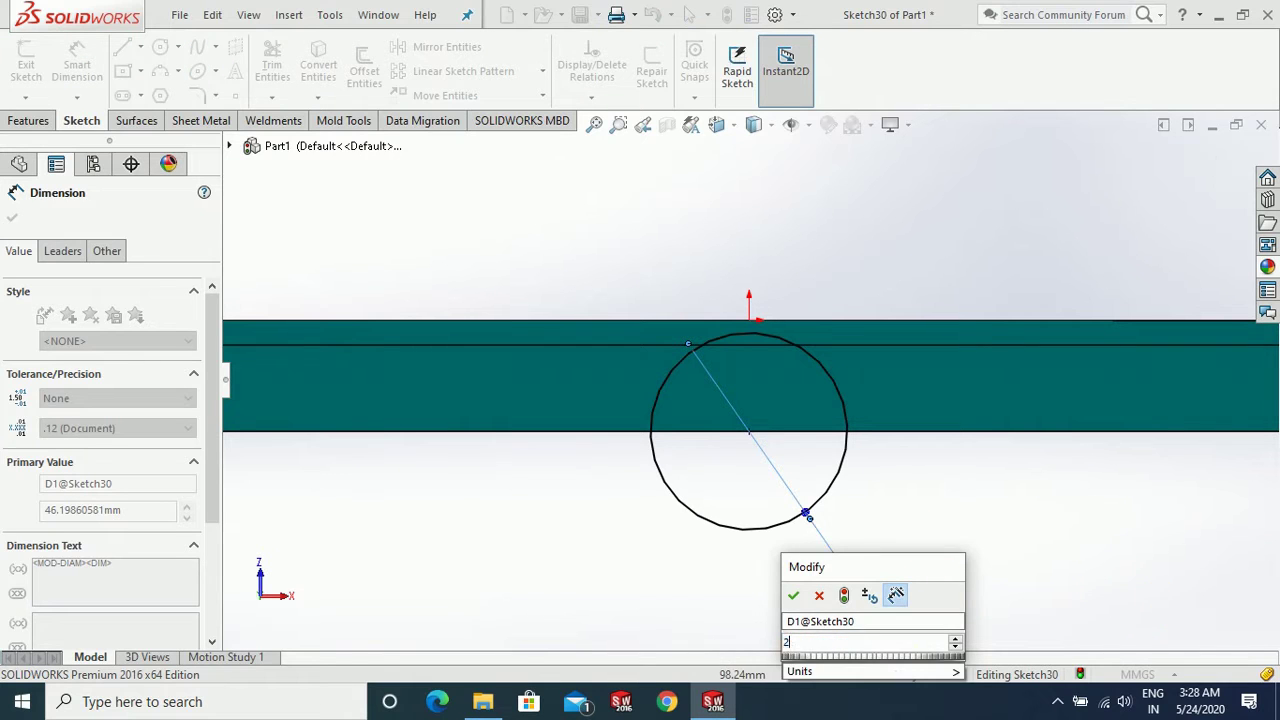
type("5")
key("Return")
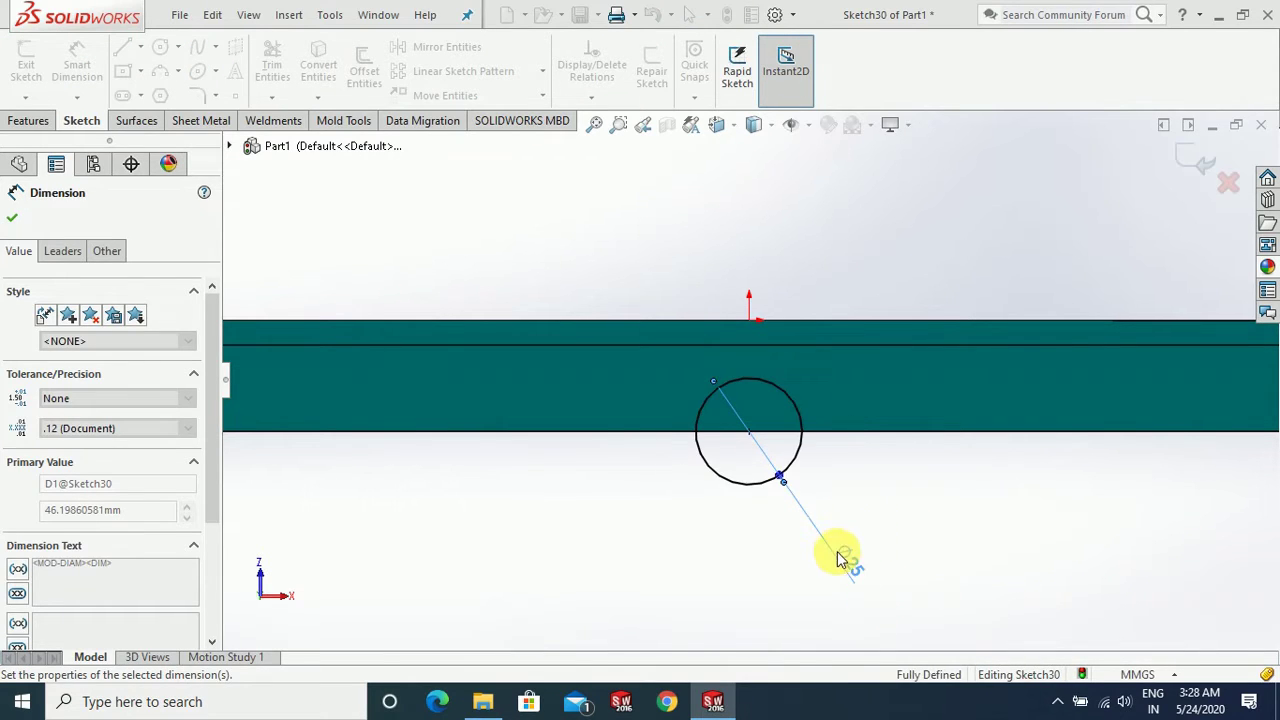
left_click(12, 220)
Step: Draw a line through the circle along the flange edge and trim away the upper arc
scroll(650, 390, "up", 1)
left_click(123, 47)
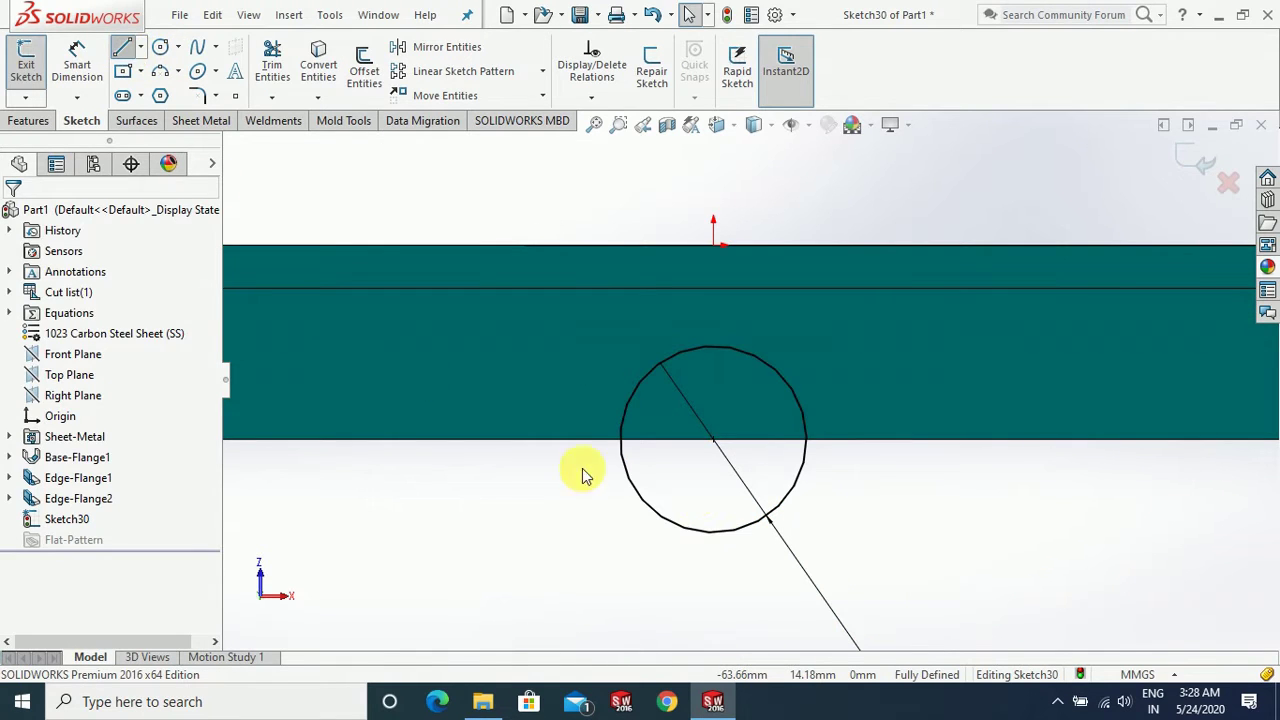
left_click(816, 450)
key("Escape")
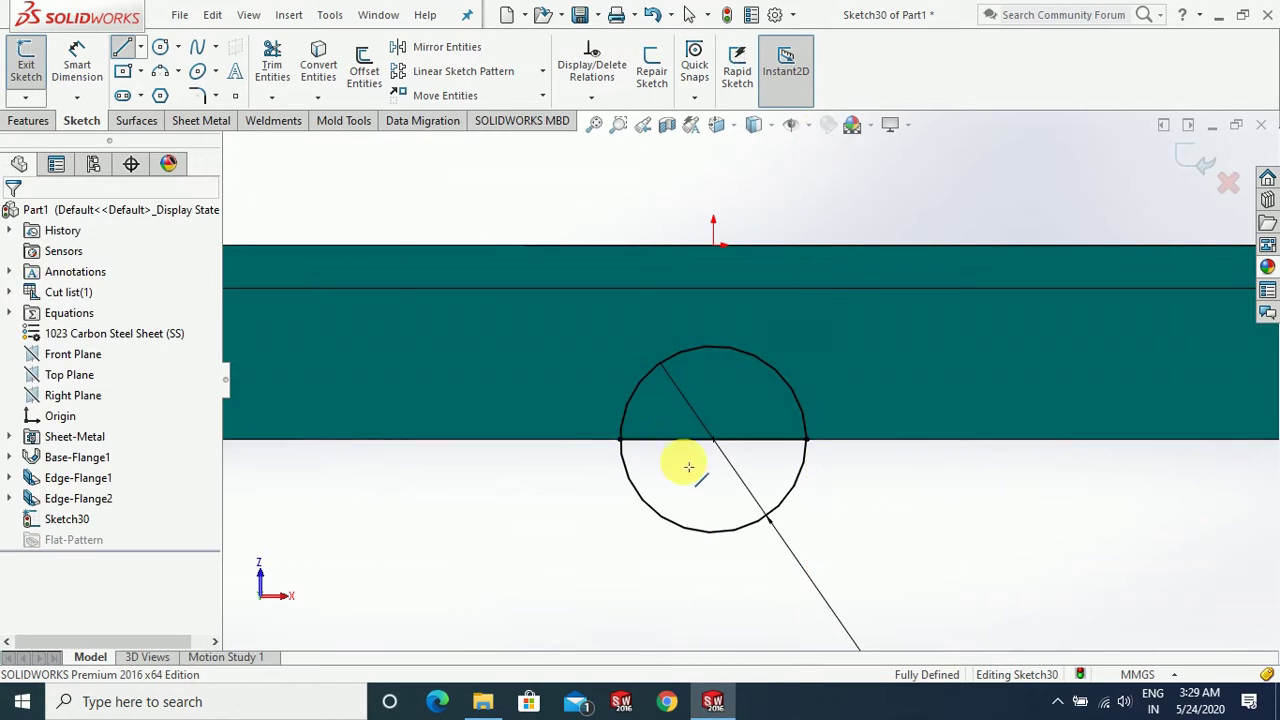
left_click(123, 47)
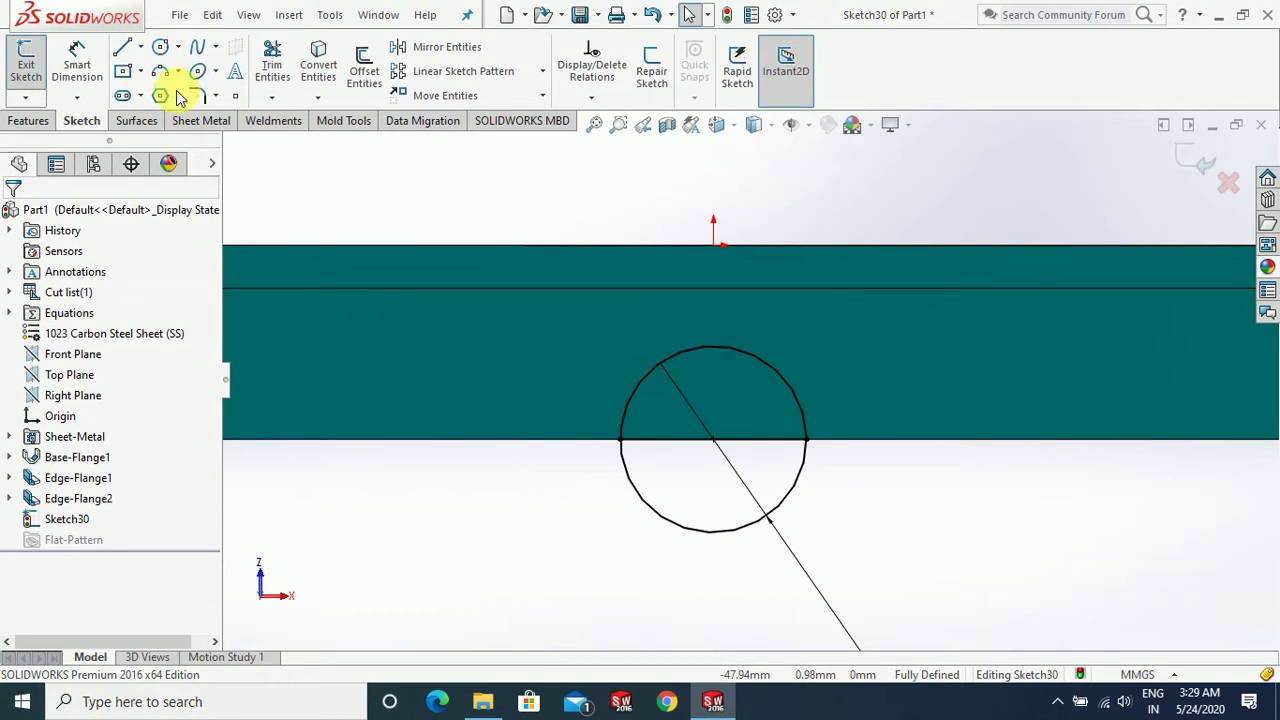
left_click(293, 60)
left_click_drag(857, 389, 743, 389)
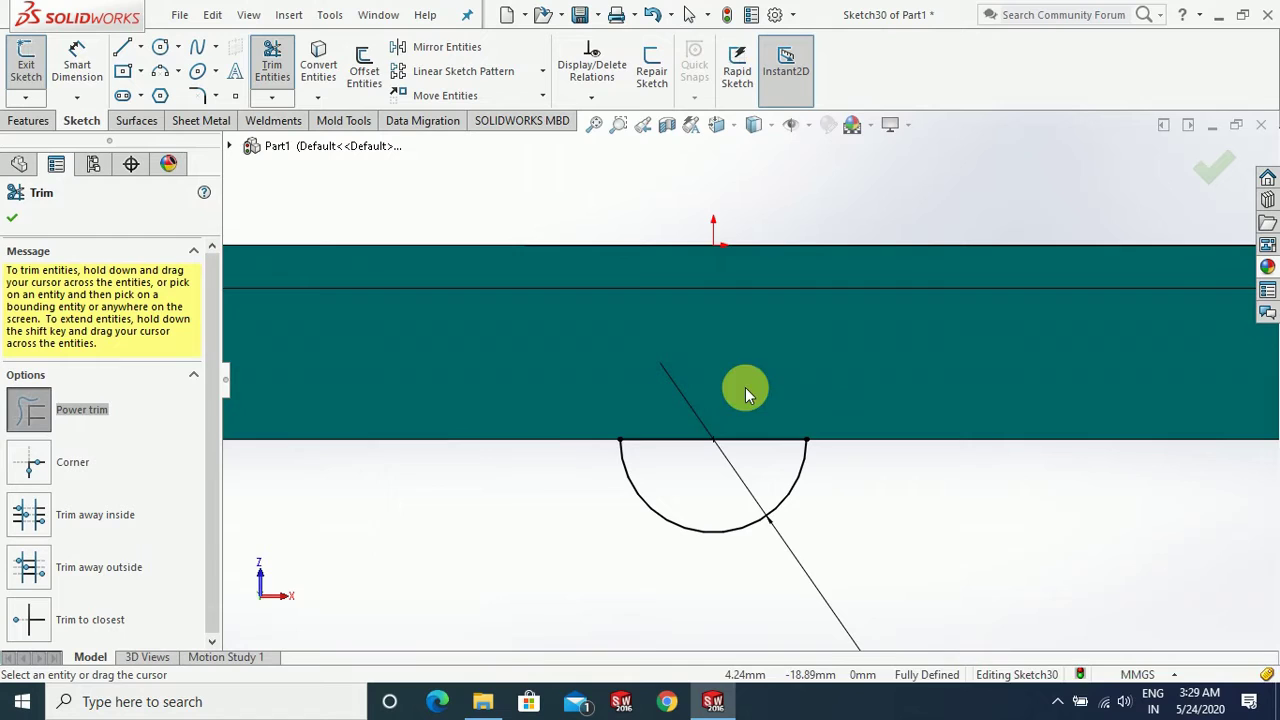
left_click(12, 219)
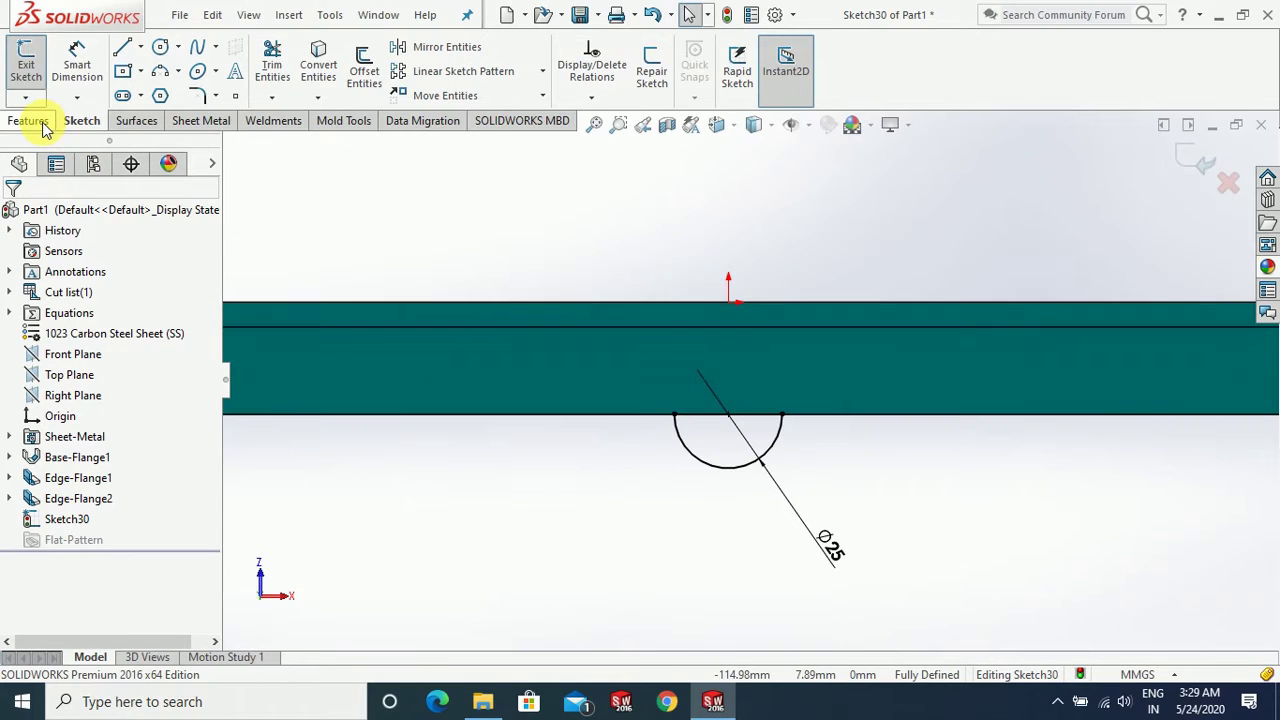
Step: Extrude the semicircle 0.75 mm in the reversed direction as a boss tab
left_click(42, 122)
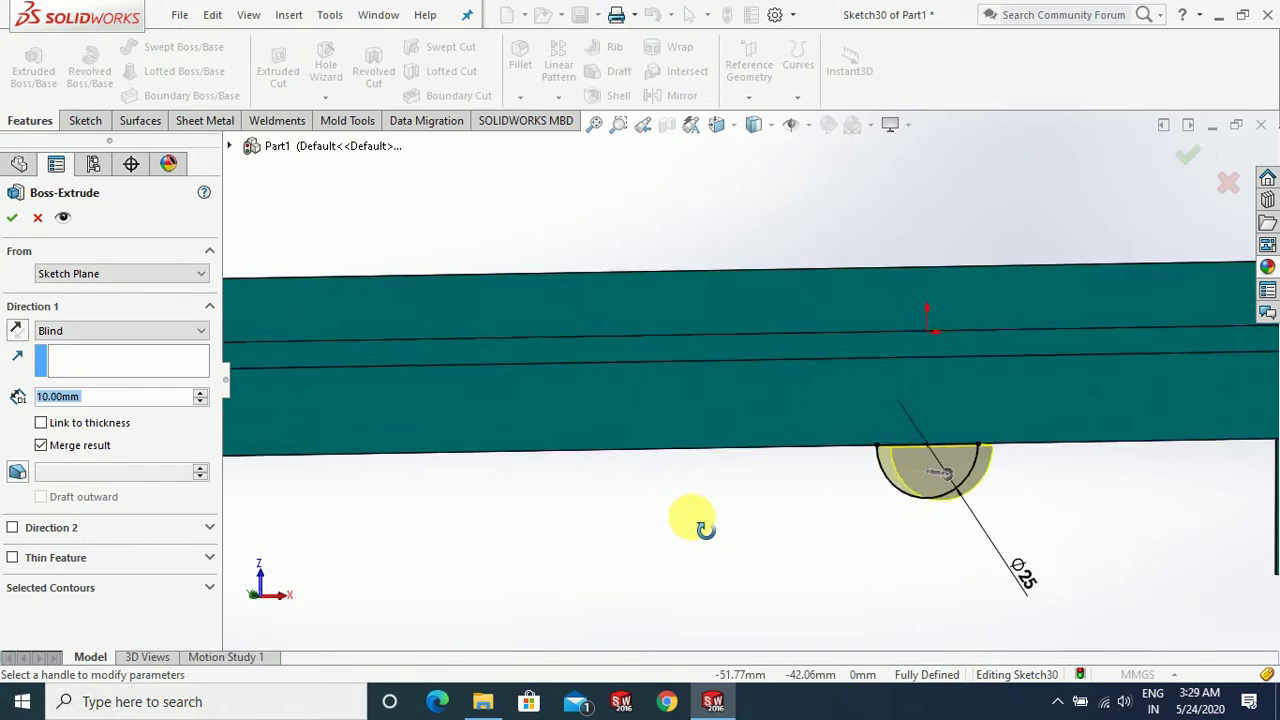
left_click(26, 330)
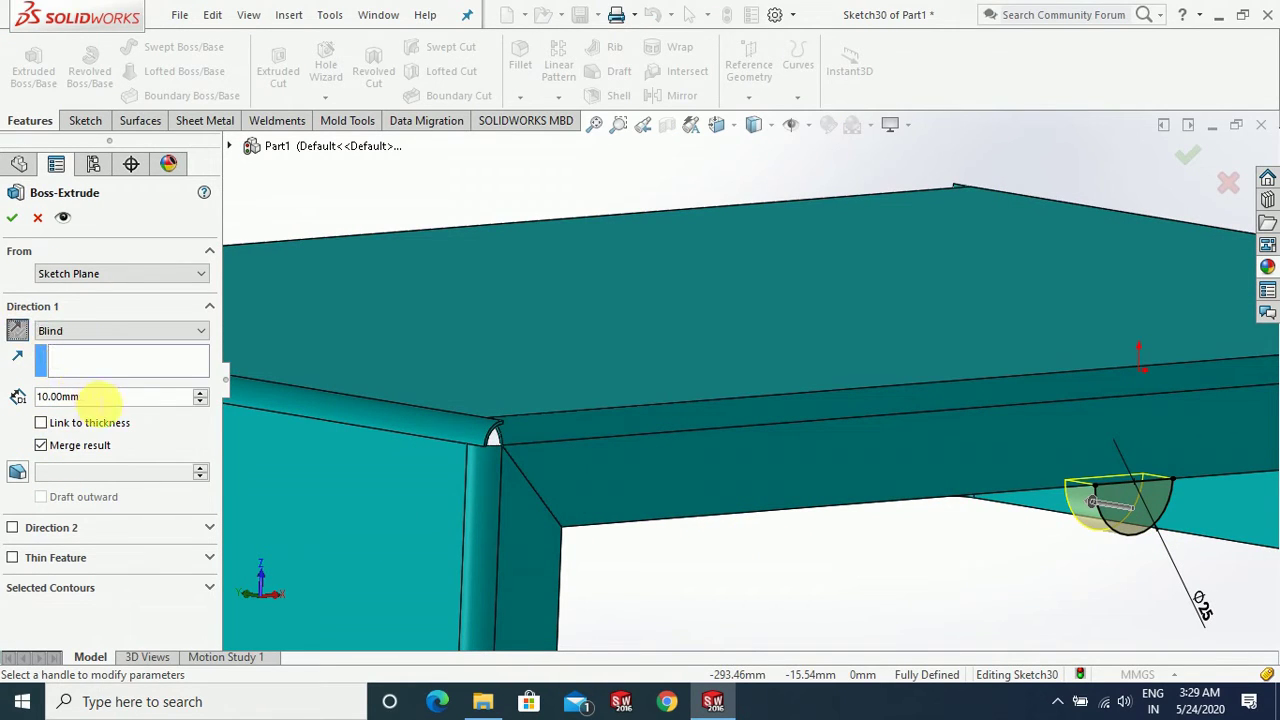
left_click_drag(98, 397, 15, 402)
type("75")
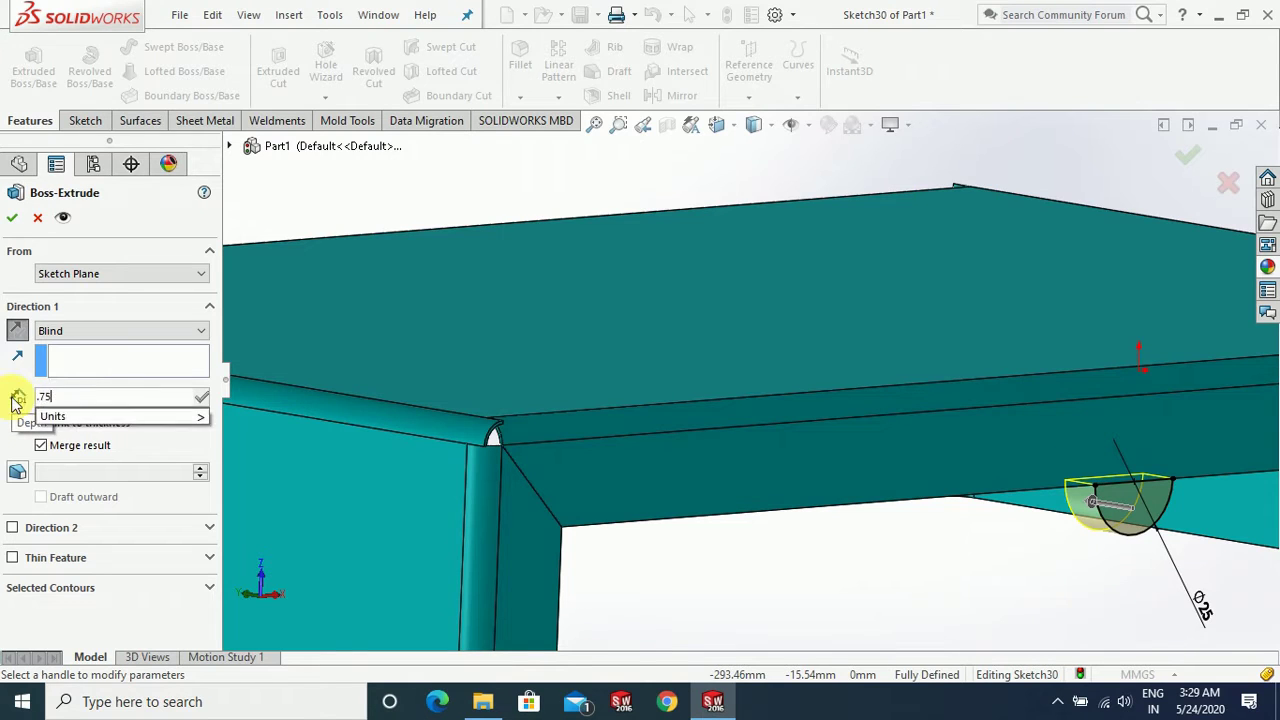
key("Return")
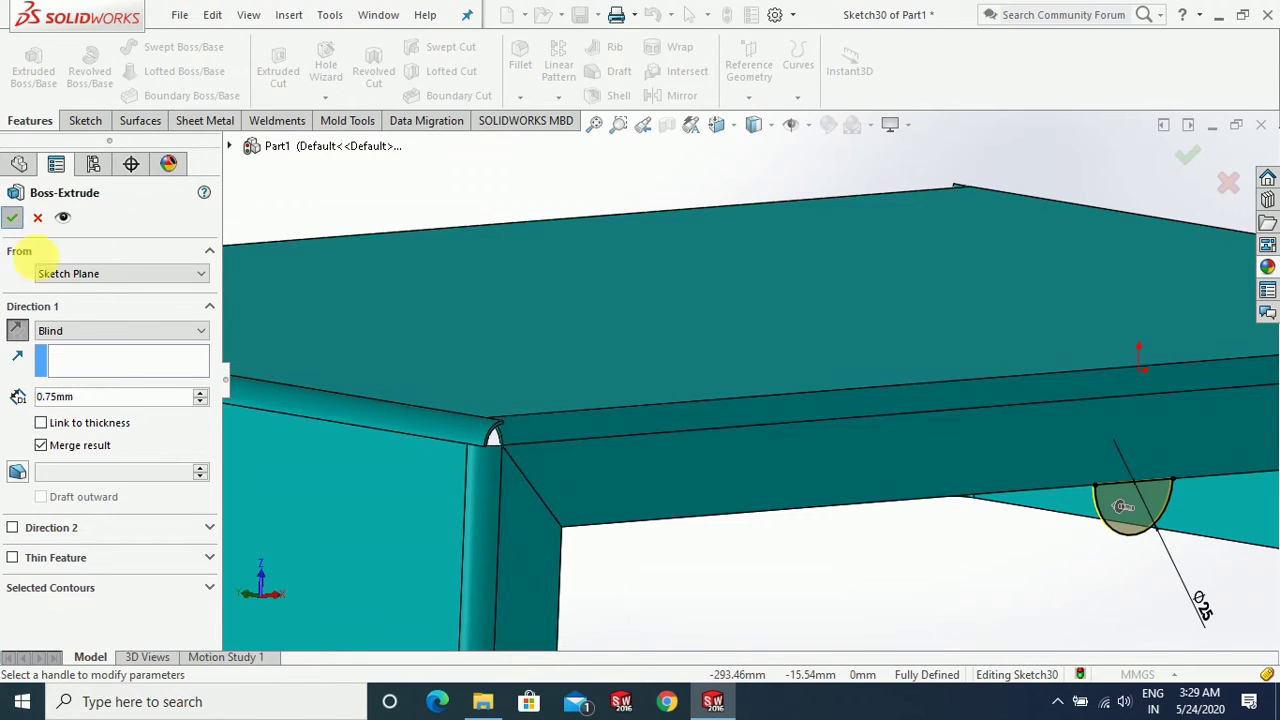
left_click(12, 217)
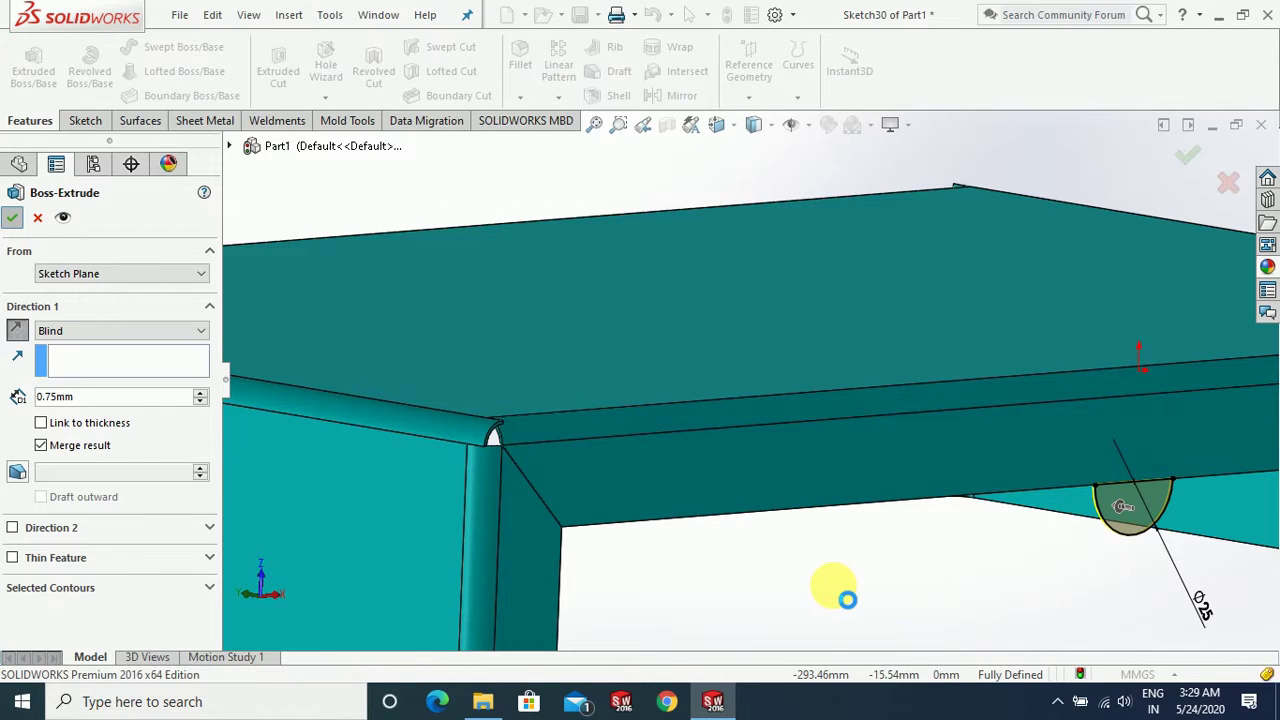
right_click(890, 589)
Step: Orbit and zoom around the part to inspect the new tab and underside
key("f")
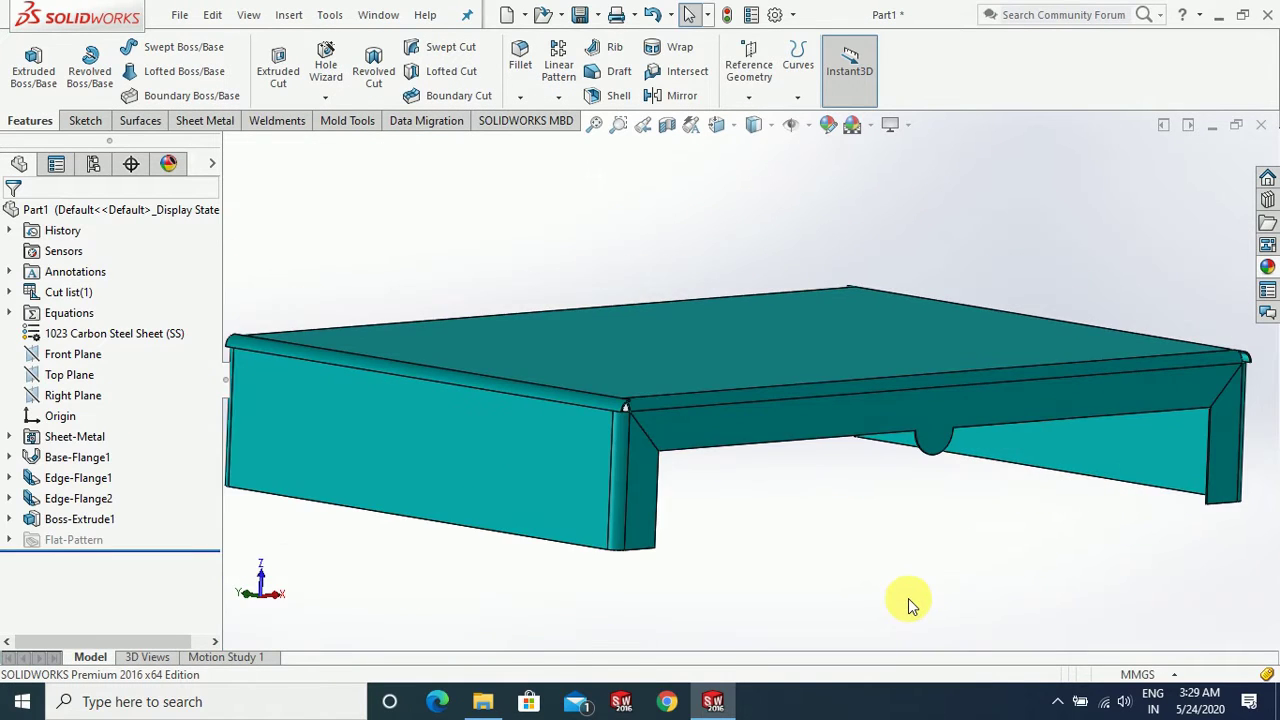
middle_click_drag(908, 598, 943, 583)
scroll(1104, 455, "down", 3)
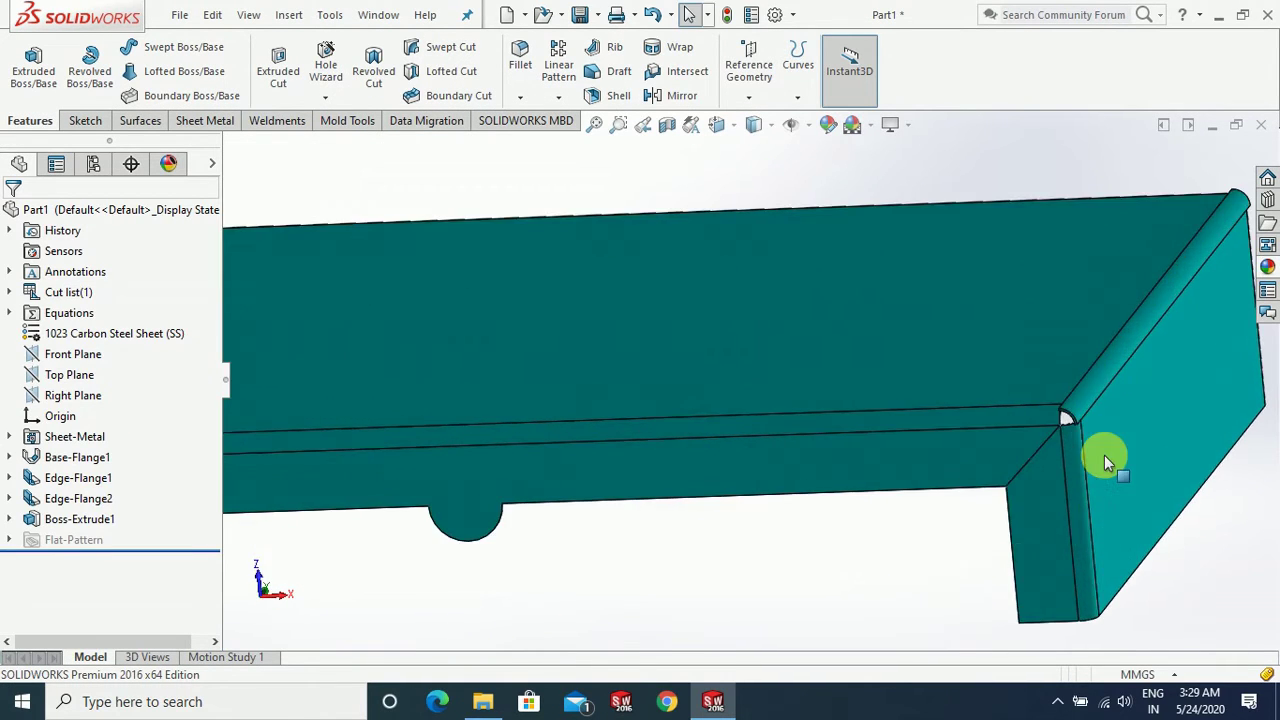
scroll(1104, 455, "down", 2)
mouse_move(914, 354)
middle_mouse_down()
mouse_move(995, 268)
mouse_move(1030, 490)
mouse_move(722, 355)
mouse_move(658, 441)
middle_mouse_up()
scroll(1030, 490, "up", 5)
scroll(645, 435, "down", 3)
Step: Sketch a small circle on the front flange face, centred on the tab's arc centre
left_click(635, 405)
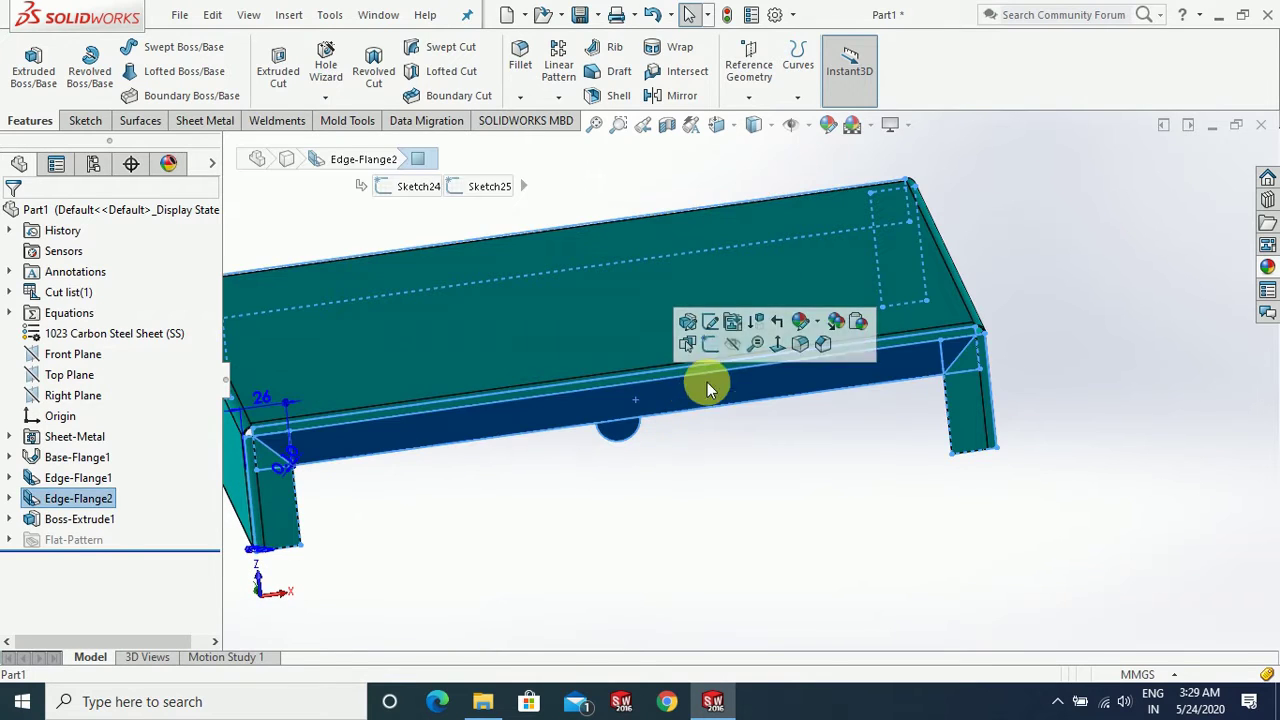
left_click(697, 343)
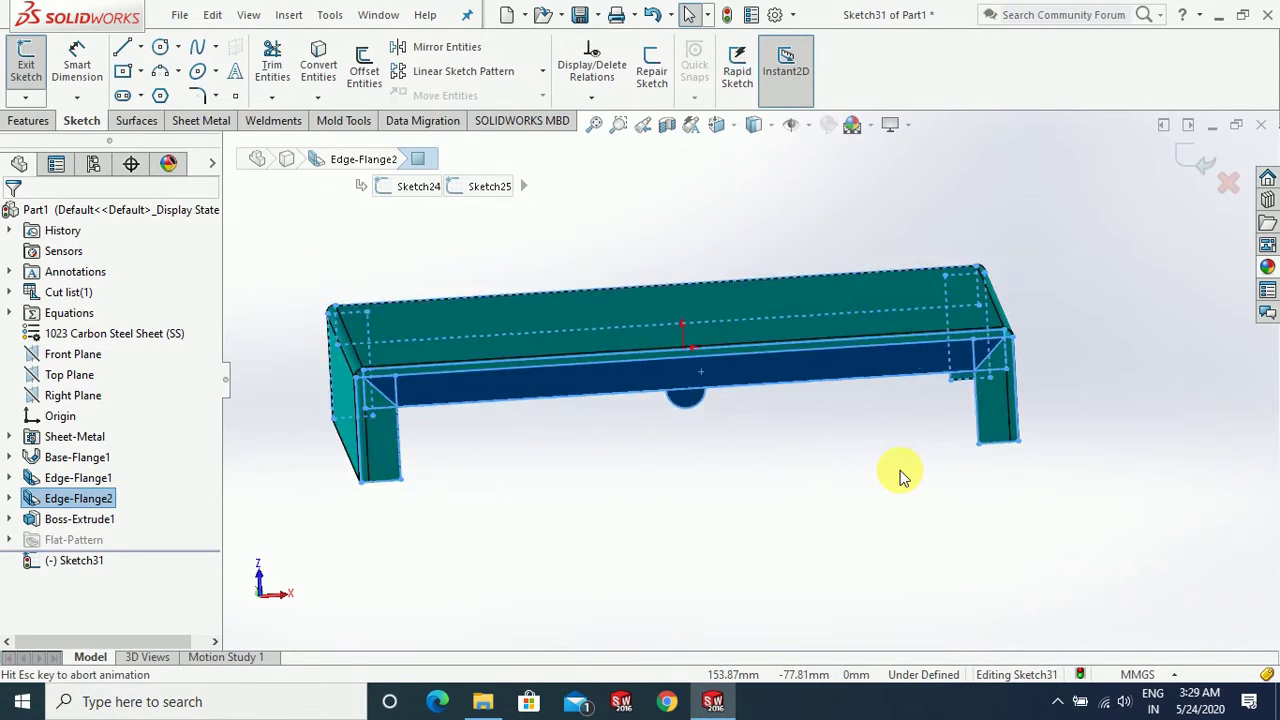
scroll(791, 280, "down", 3)
scroll(700, 490, "down", 2)
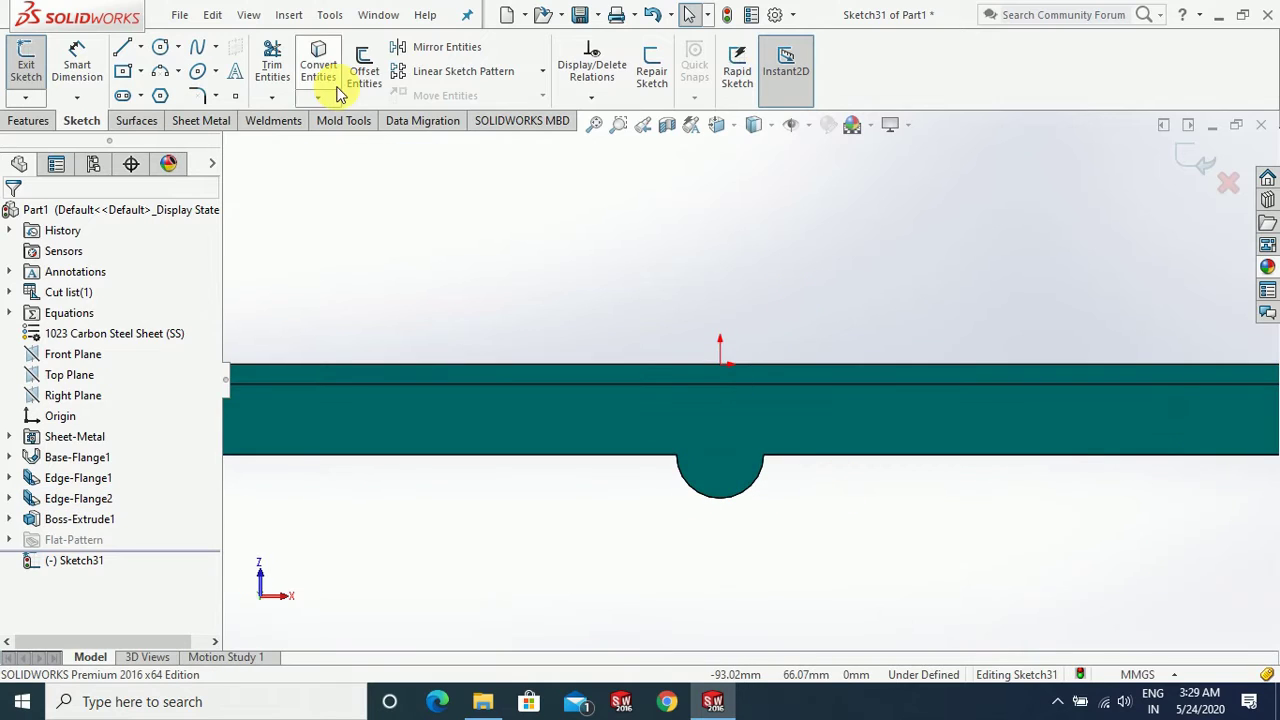
left_click(162, 48)
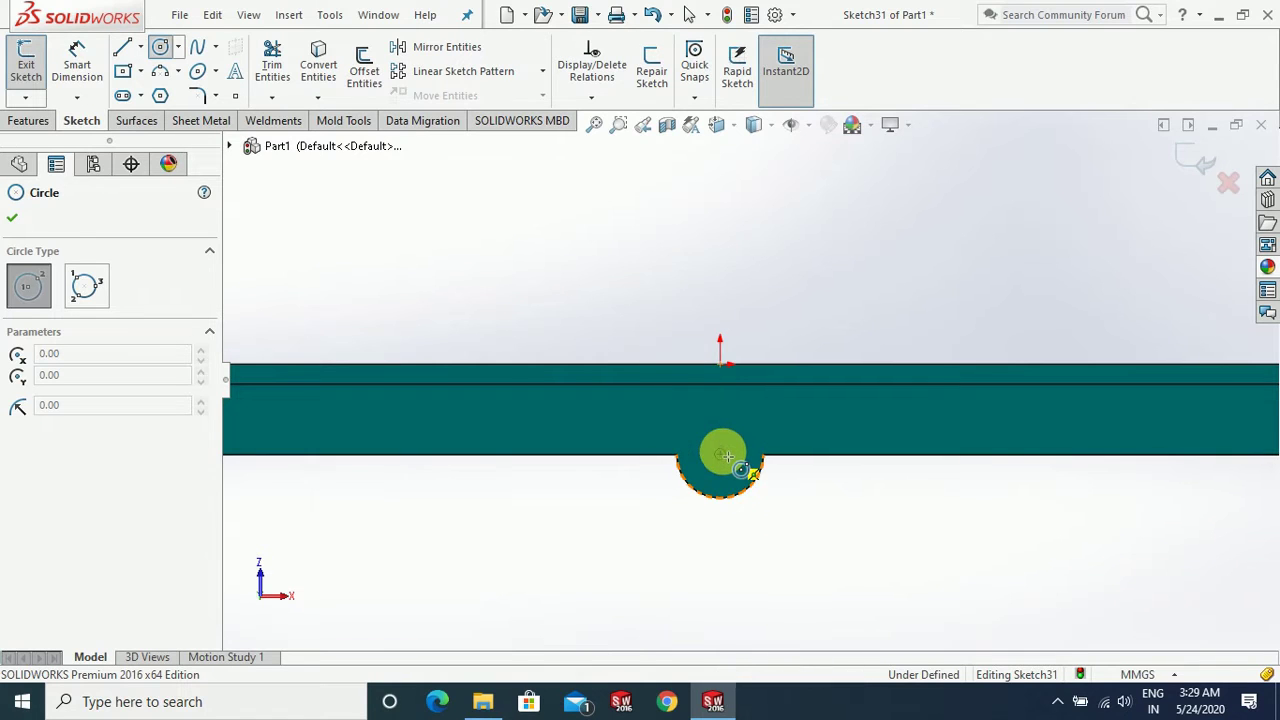
left_click(725, 459)
left_click(743, 471)
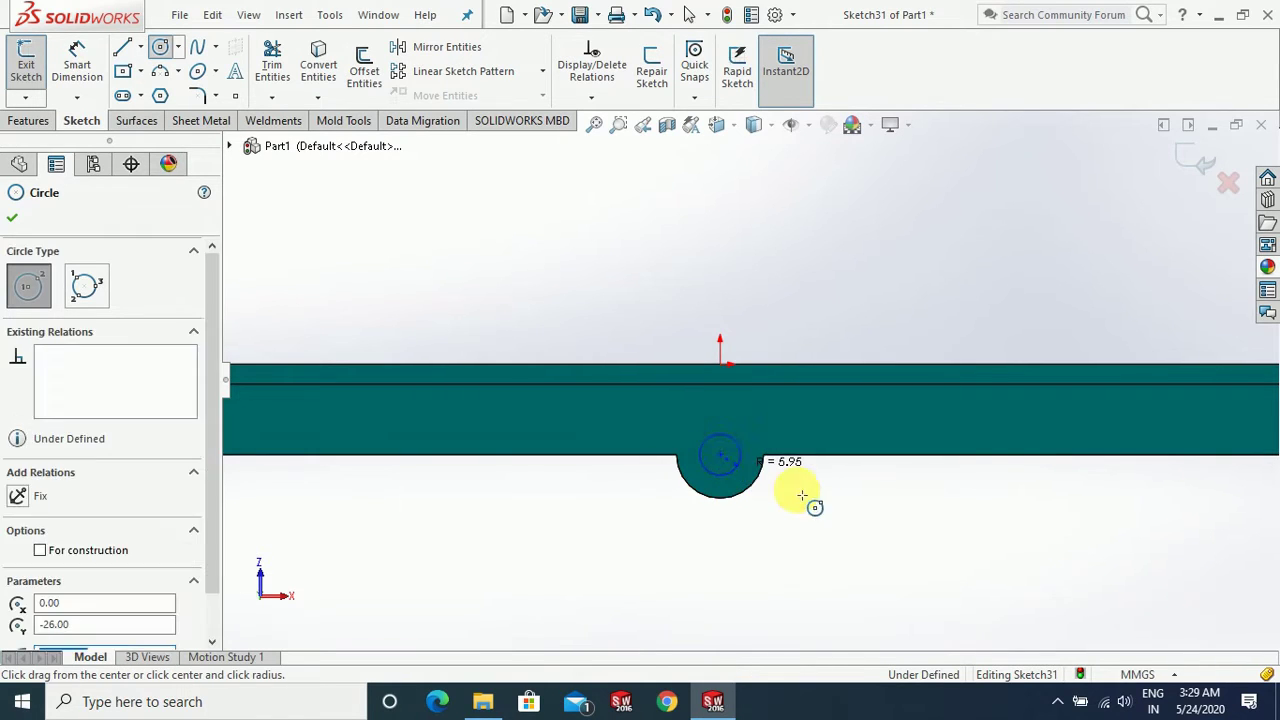
key("Escape")
Step: Orbit to an angled view and set up an Extruded Cut from the circle
middle_click_drag(506, 517, 608, 537)
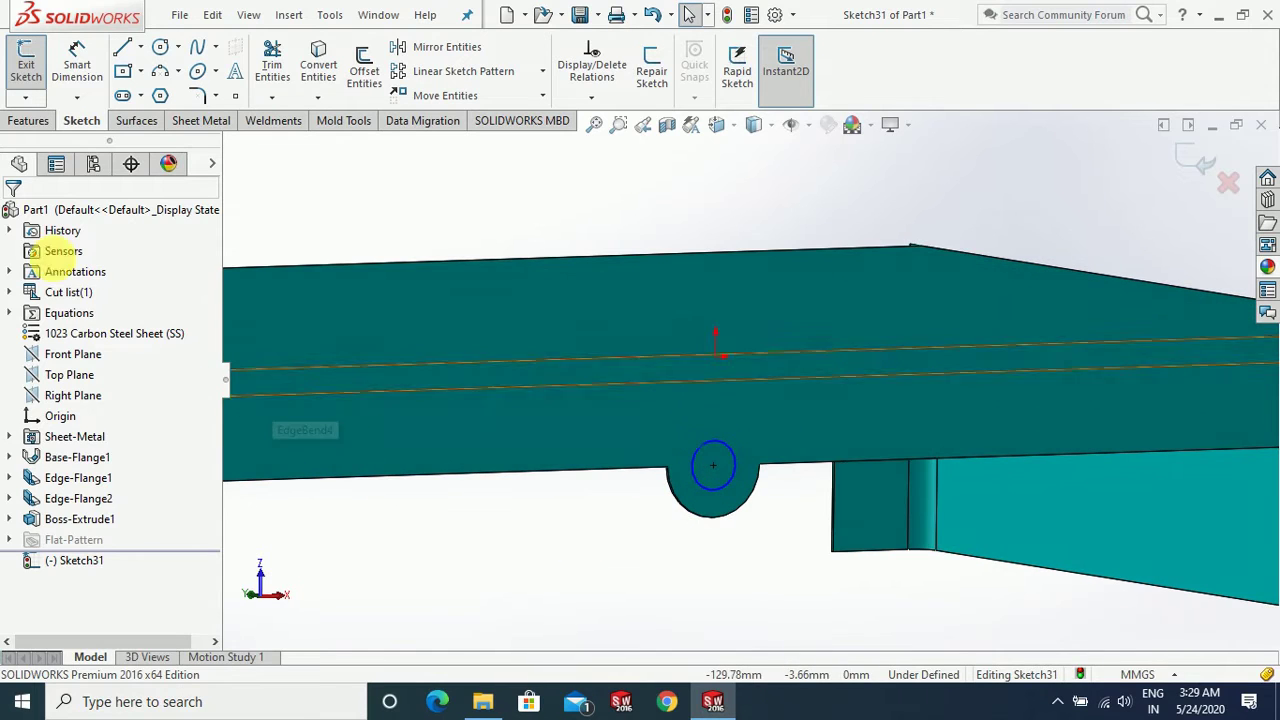
left_click(28, 120)
left_click(277, 72)
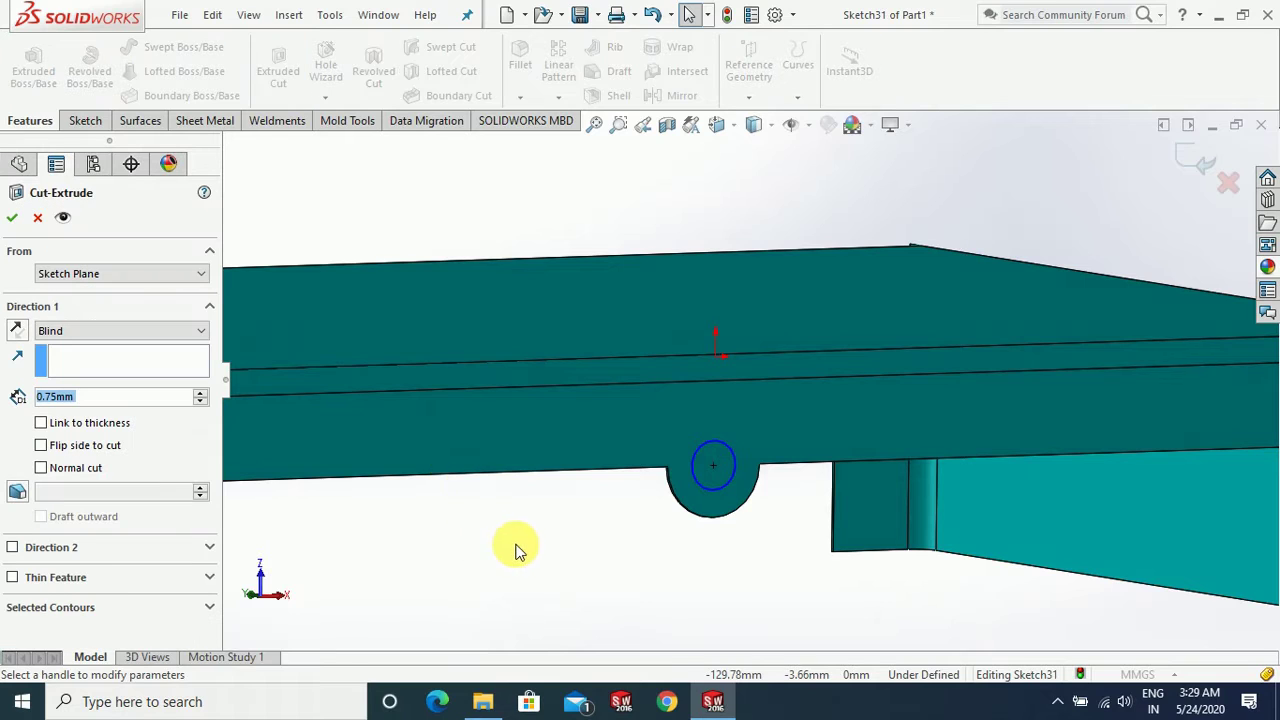
Step: Commit the 0.75 mm blind cut through the tab and view the whole tray
left_click(13, 219)
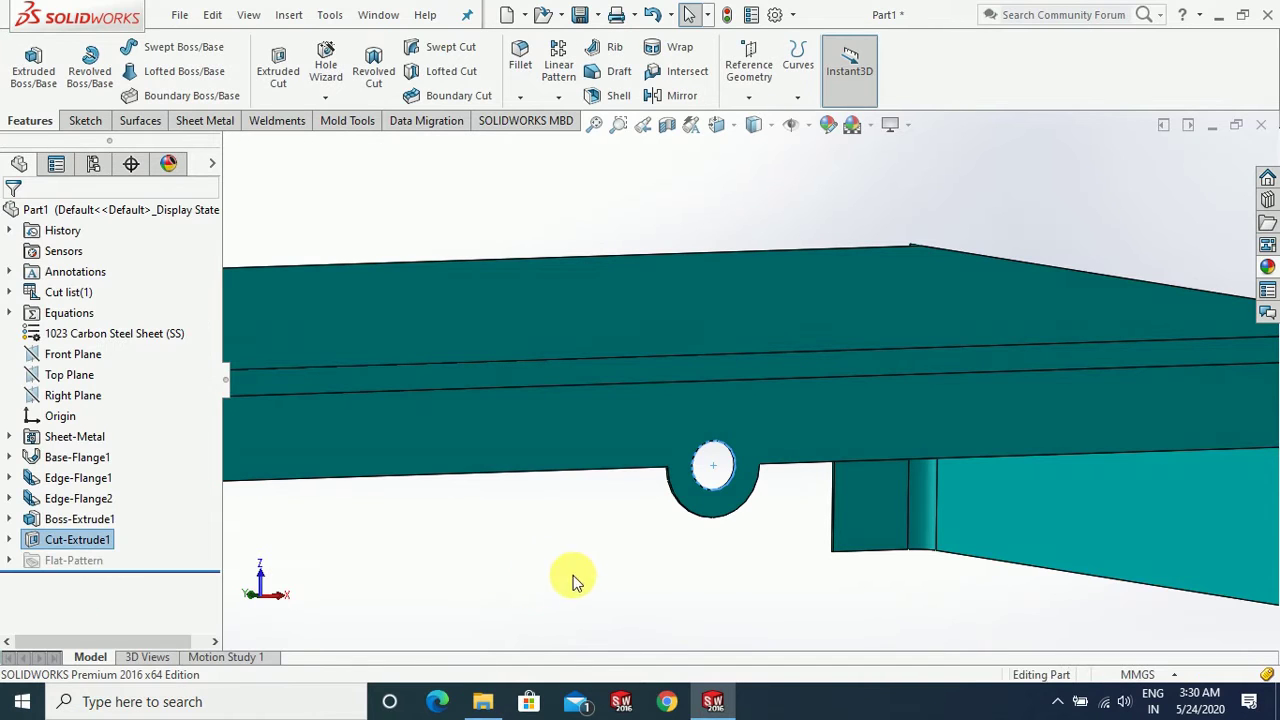
scroll(650, 570, "down", 5)
mouse_move(723, 563)
middle_mouse_down()
mouse_move(780, 563)
mouse_move(734, 514)
mouse_move(784, 590)
mouse_move(691, 603)
mouse_move(703, 649)
mouse_move(271, 509)
mouse_move(410, 556)
mouse_move(406, 566)
mouse_move(814, 534)
mouse_move(786, 455)
mouse_move(766, 484)
middle_mouse_up()
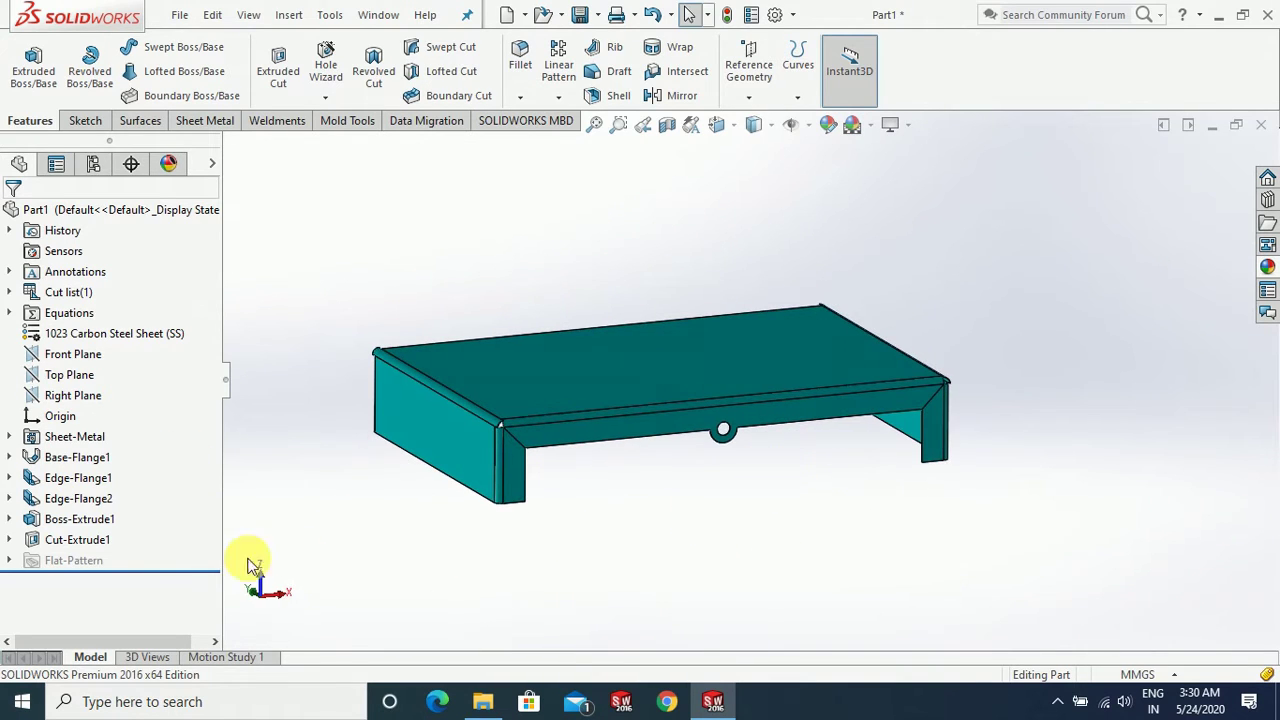
Step: Open Edge-Flange2 for editing and scroll to its relief settings
left_click(60, 499)
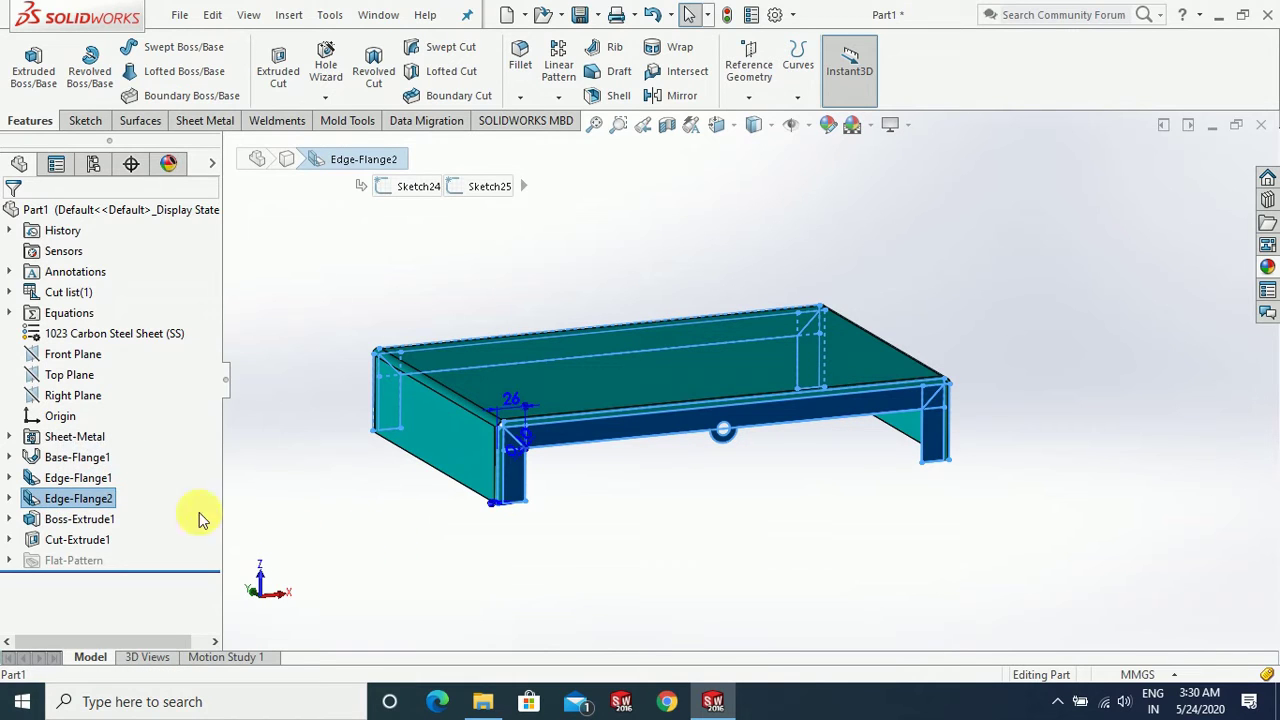
left_click(36, 500)
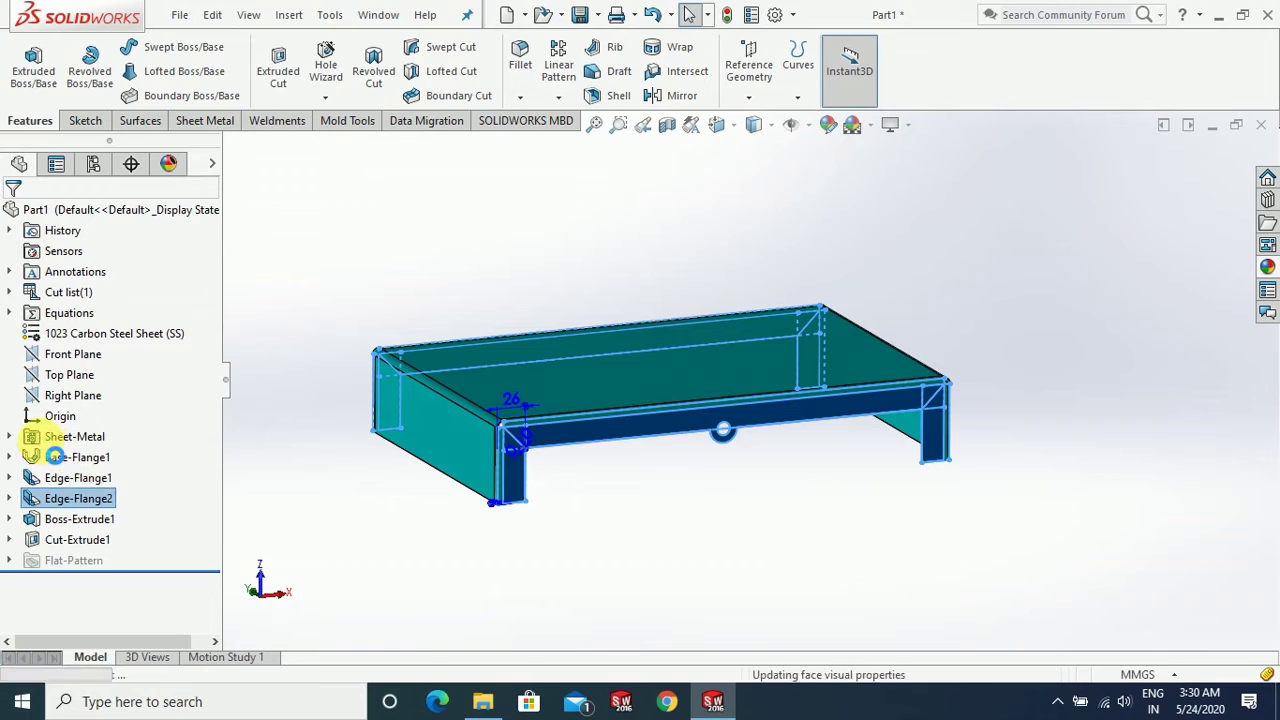
left_click(594, 563)
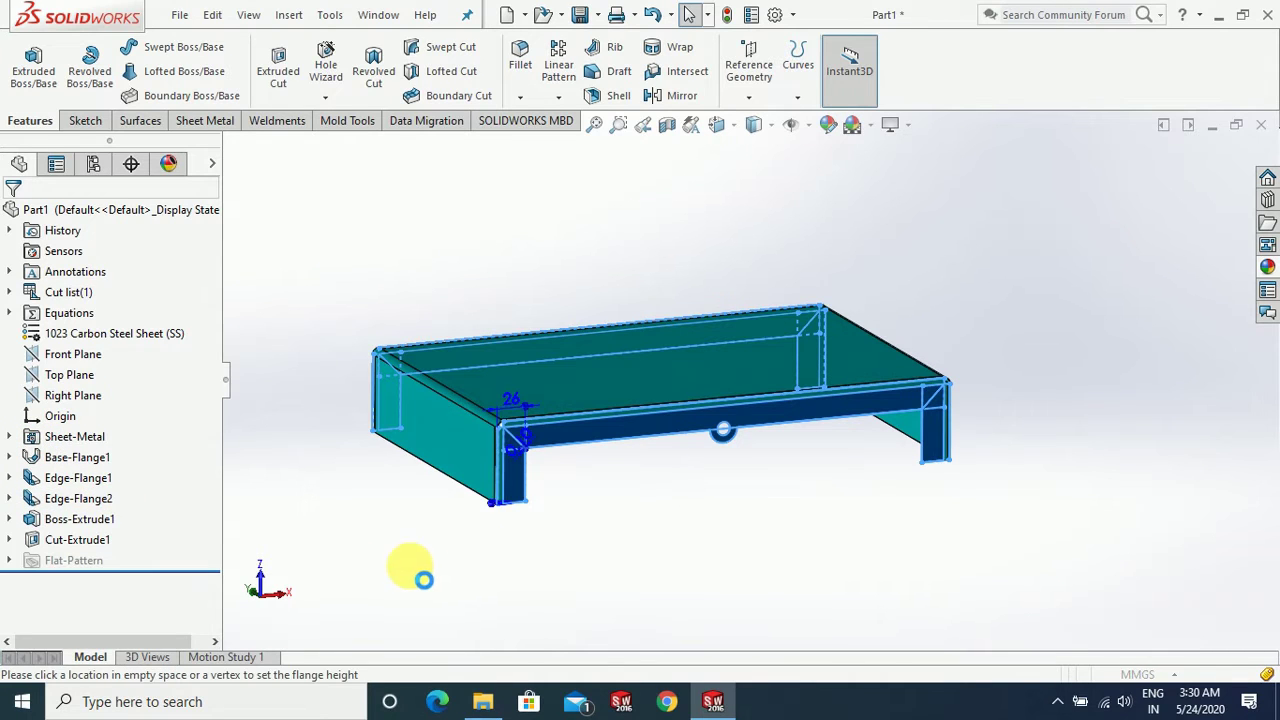
left_click(331, 569)
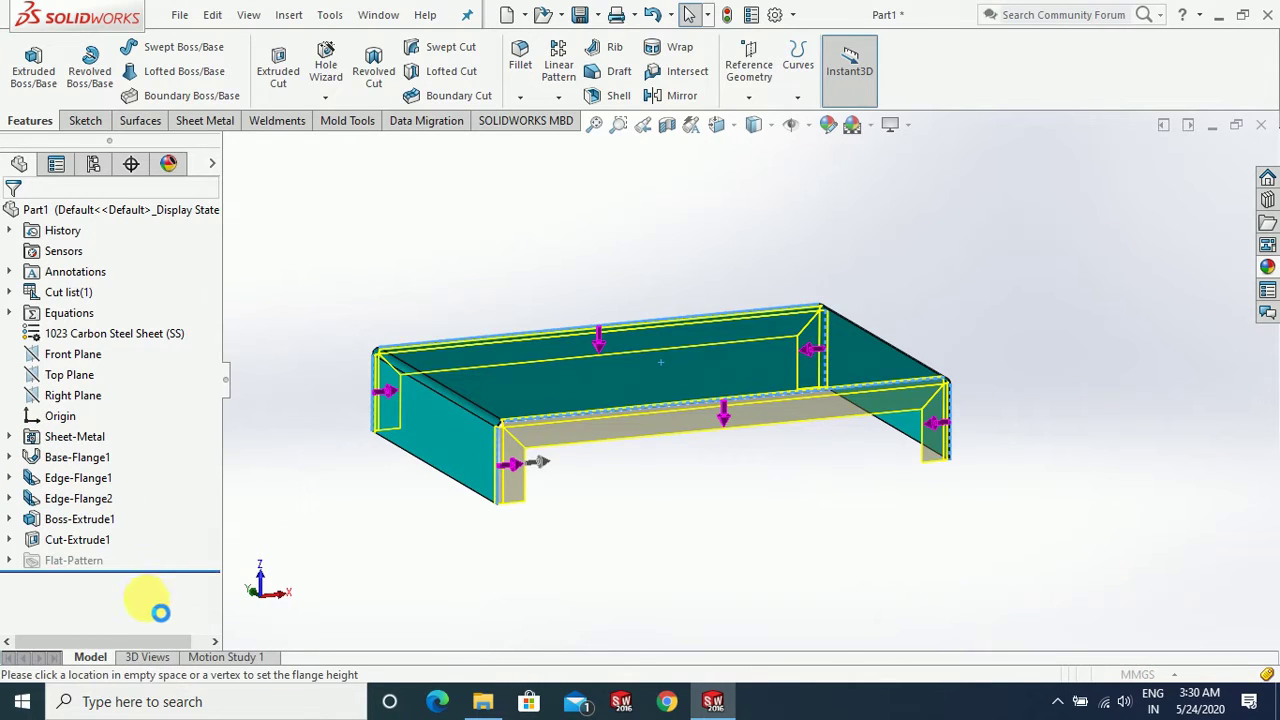
left_click_drag(213, 490, 206, 606)
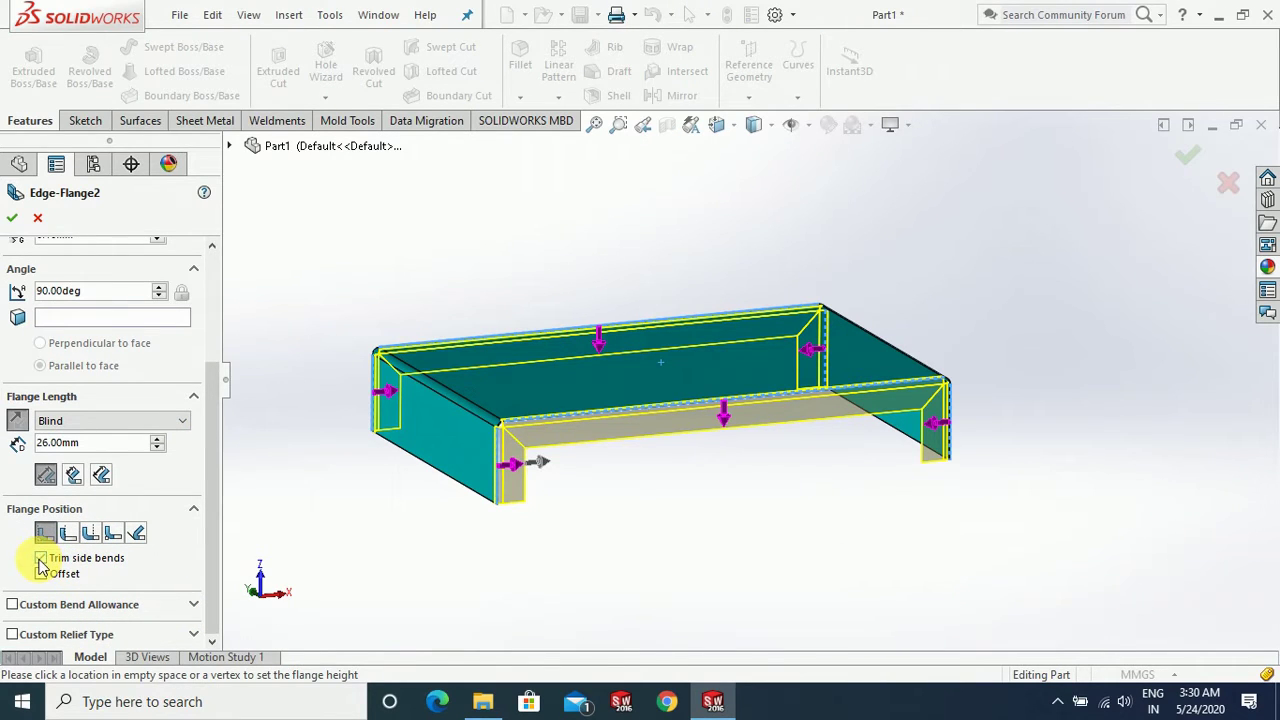
scroll(608, 424, "down", 2)
scroll(600, 430, "down", 3)
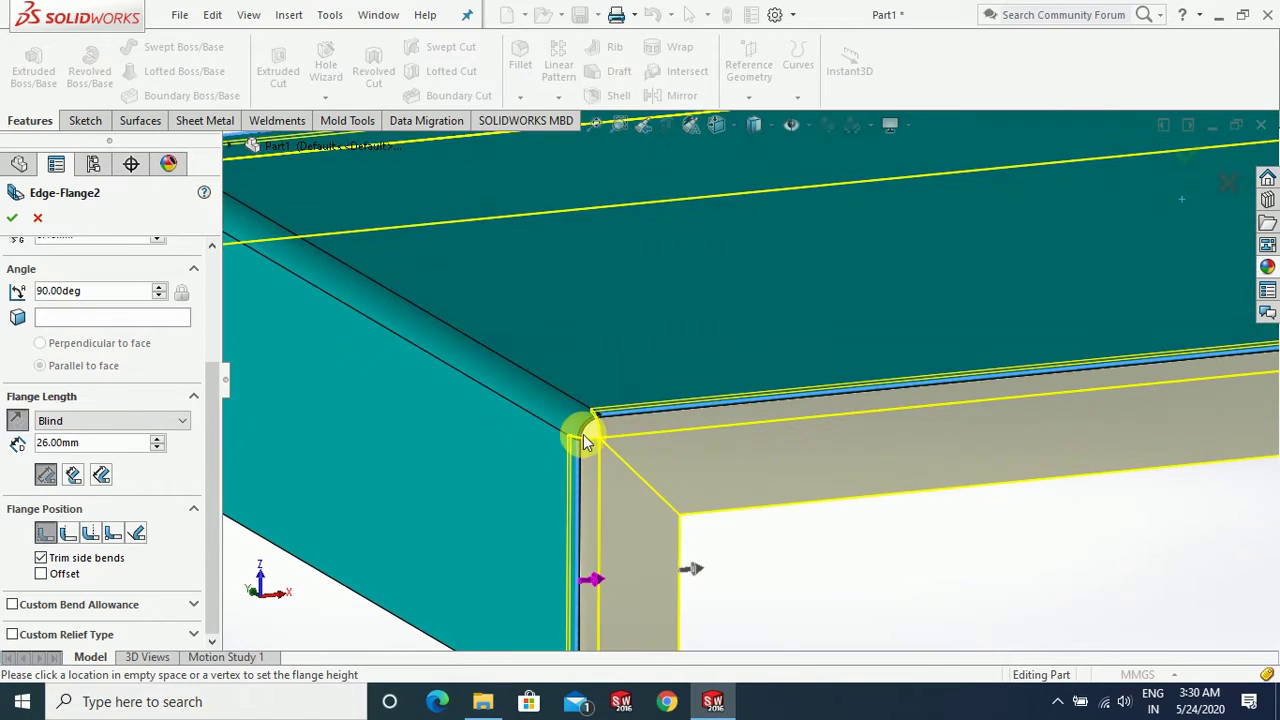
scroll(600, 450, "down", 2)
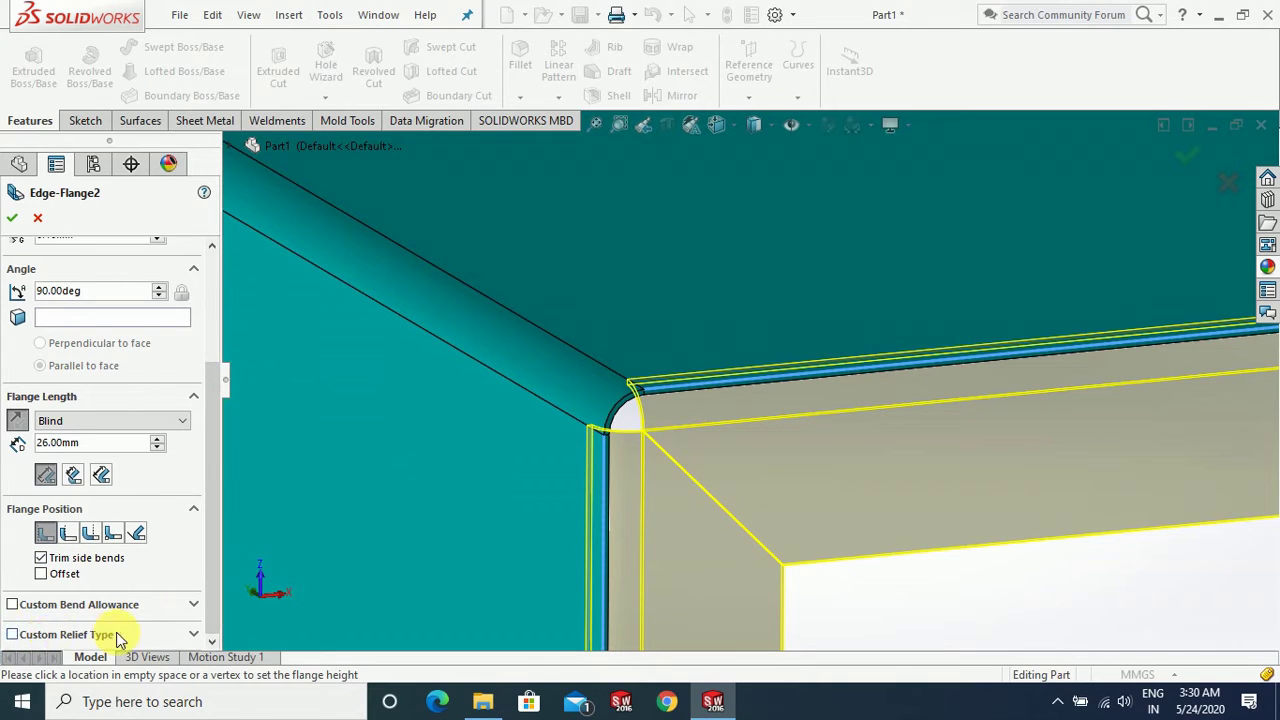
Step: Enable custom relief, try Rectangle and Obround, settle on Tear, and rebuild the flange
left_click(13, 636)
left_click_drag(205, 540, 206, 612)
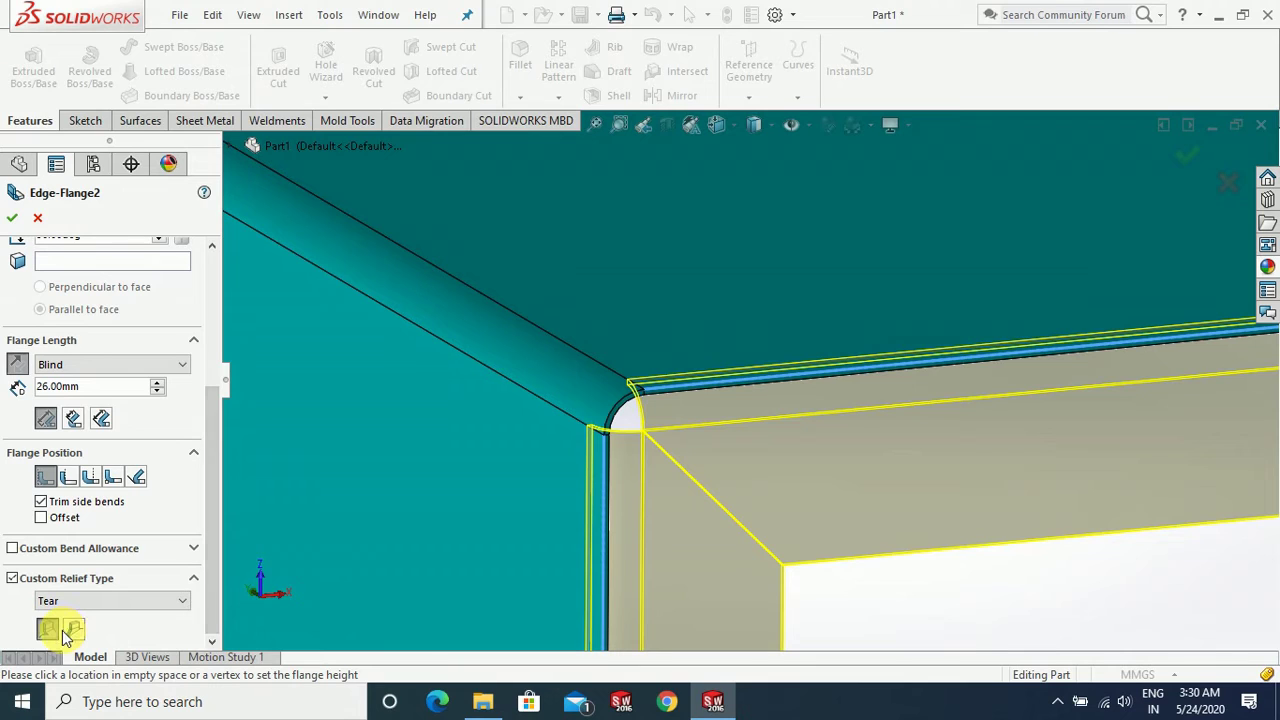
left_click(83, 604)
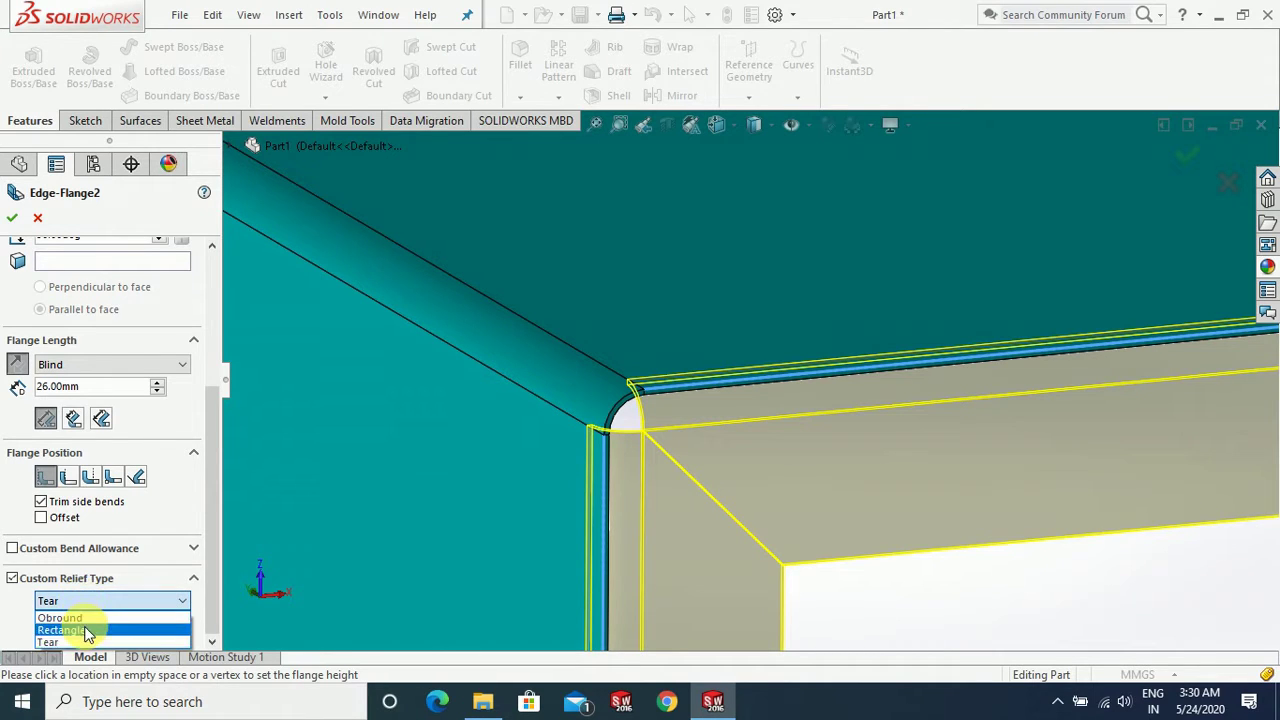
left_click(85, 630)
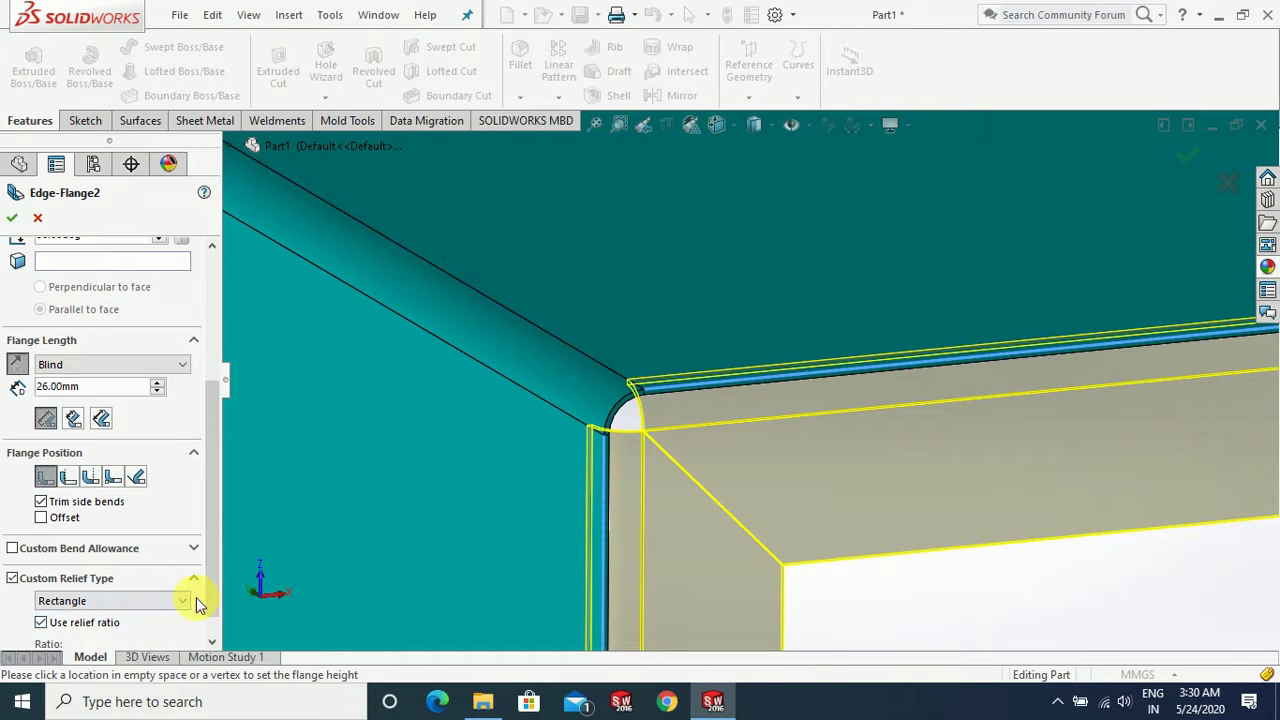
scroll(215, 596, "down", 1)
left_click(163, 571)
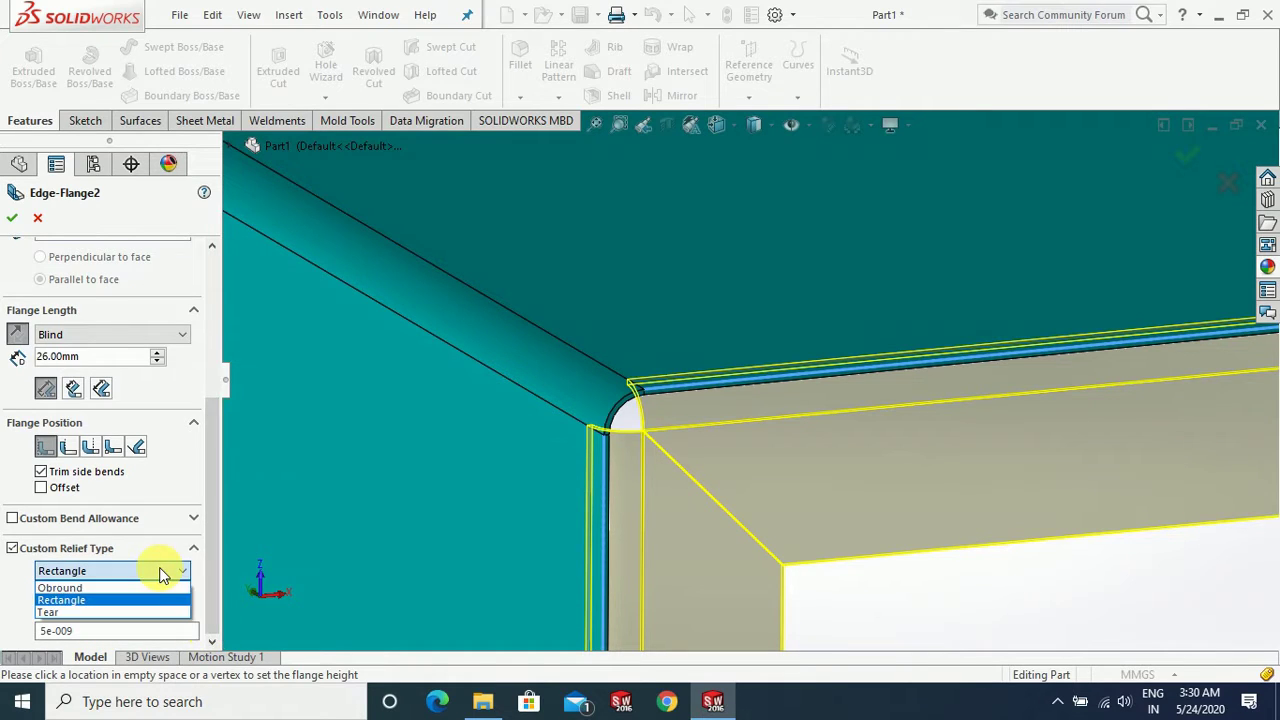
left_click(131, 589)
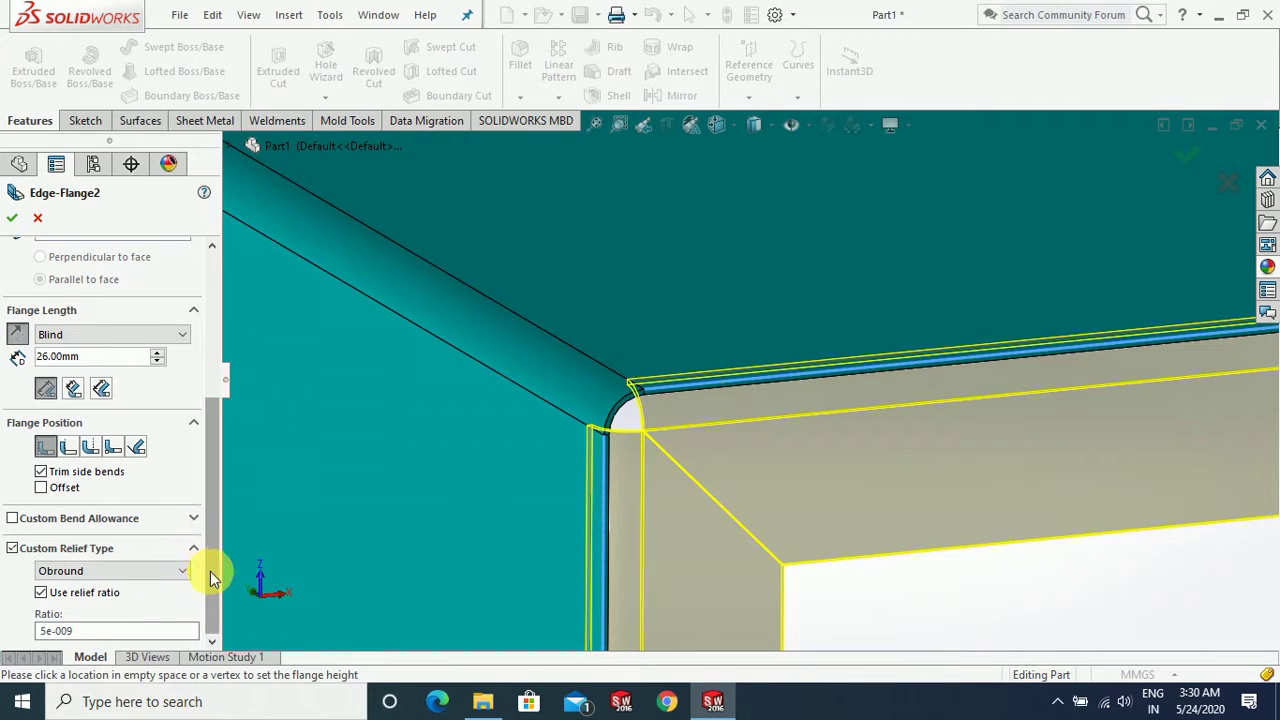
left_click(157, 571)
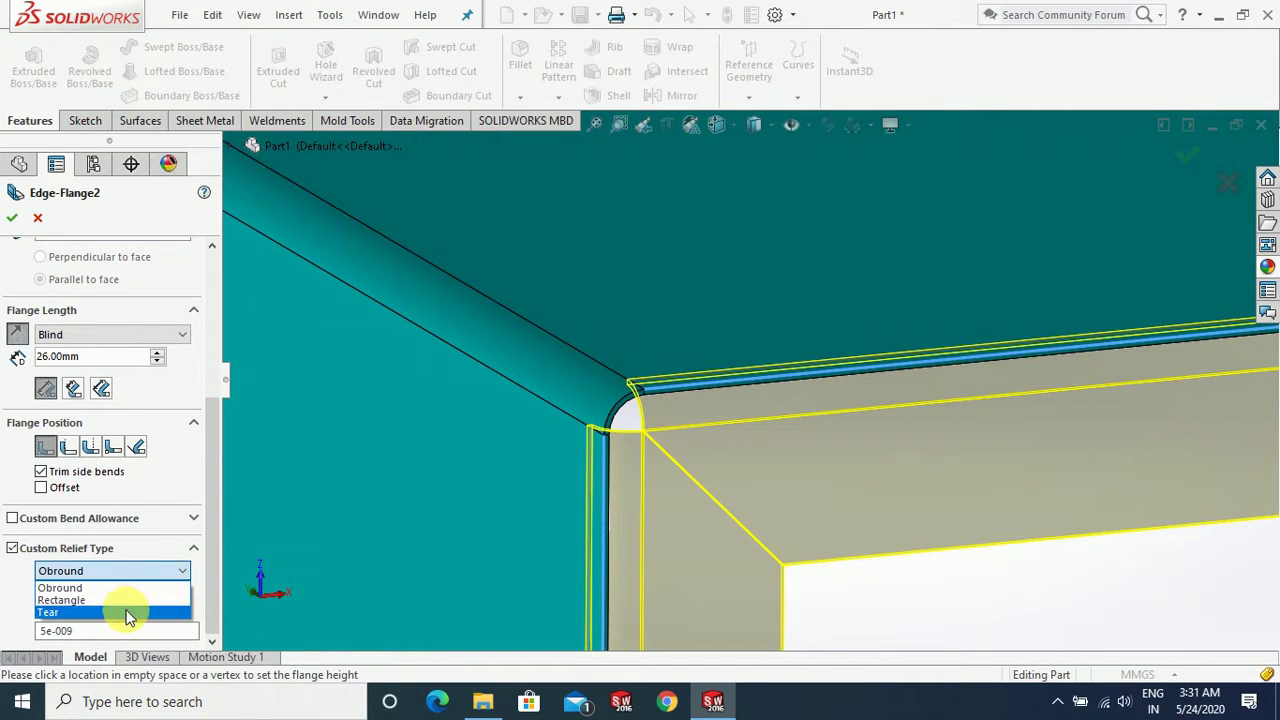
left_click(128, 612)
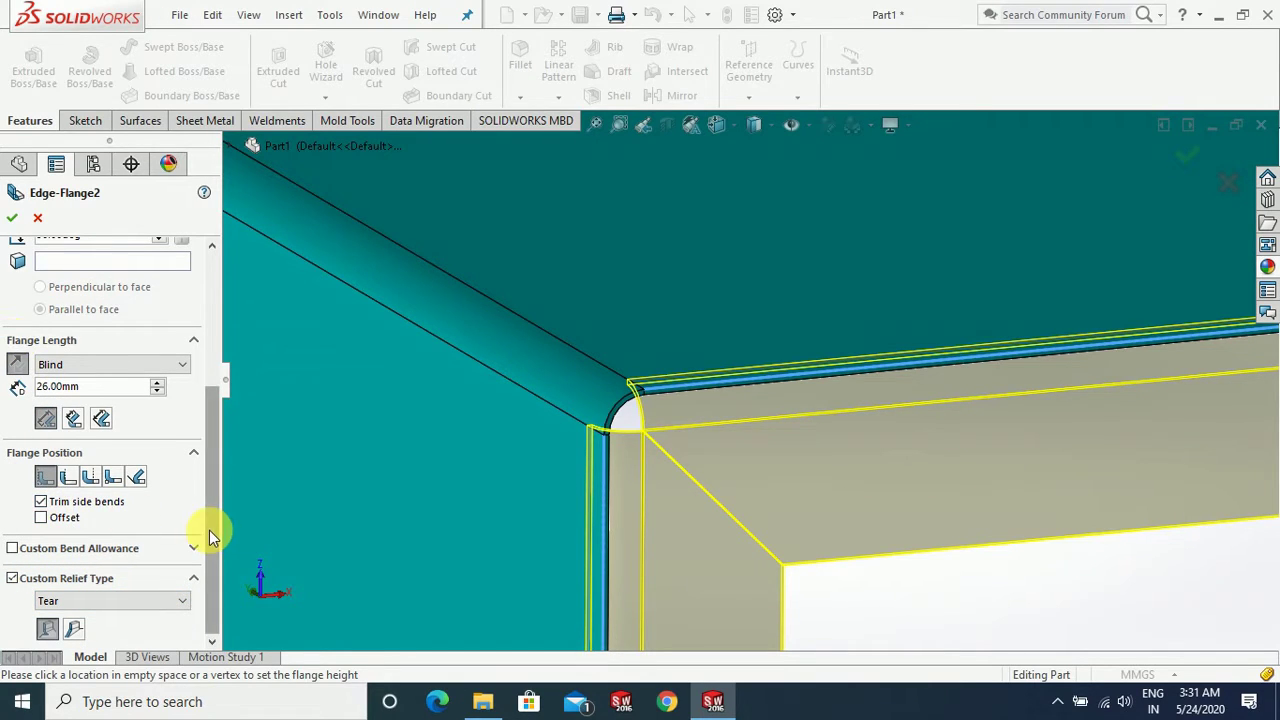
left_click_drag(209, 530, 219, 388)
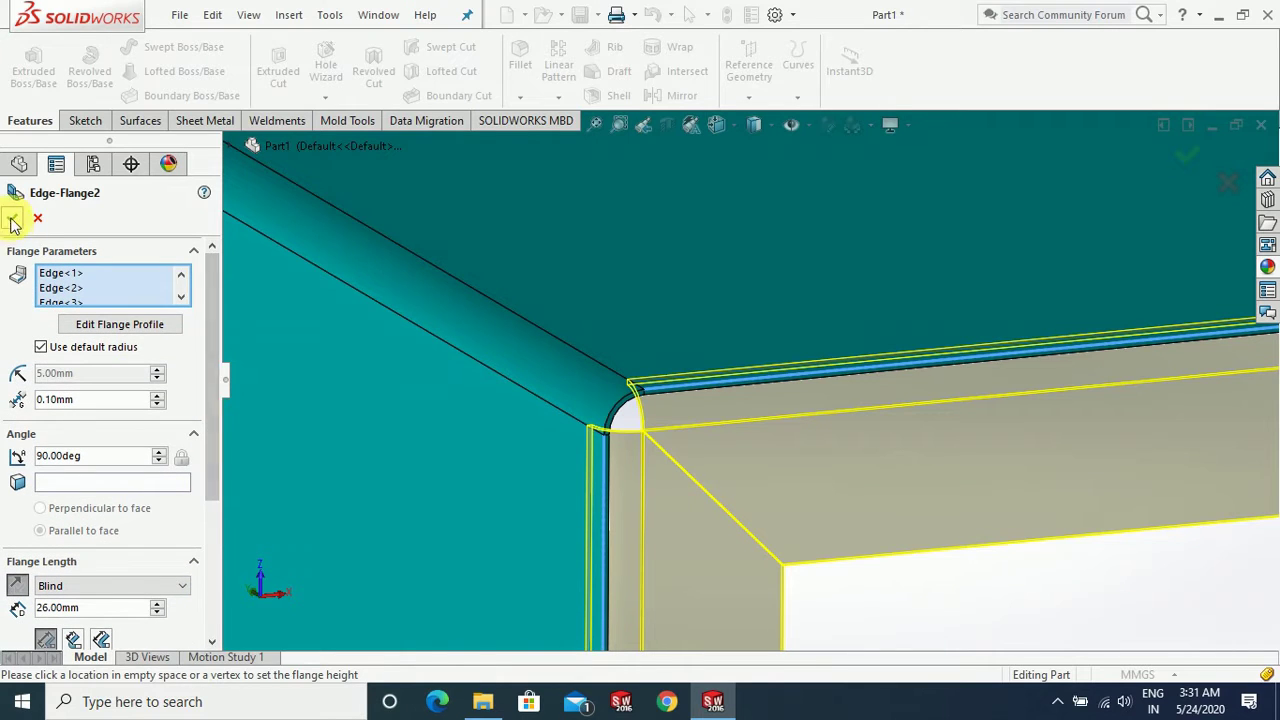
left_click(912, 541)
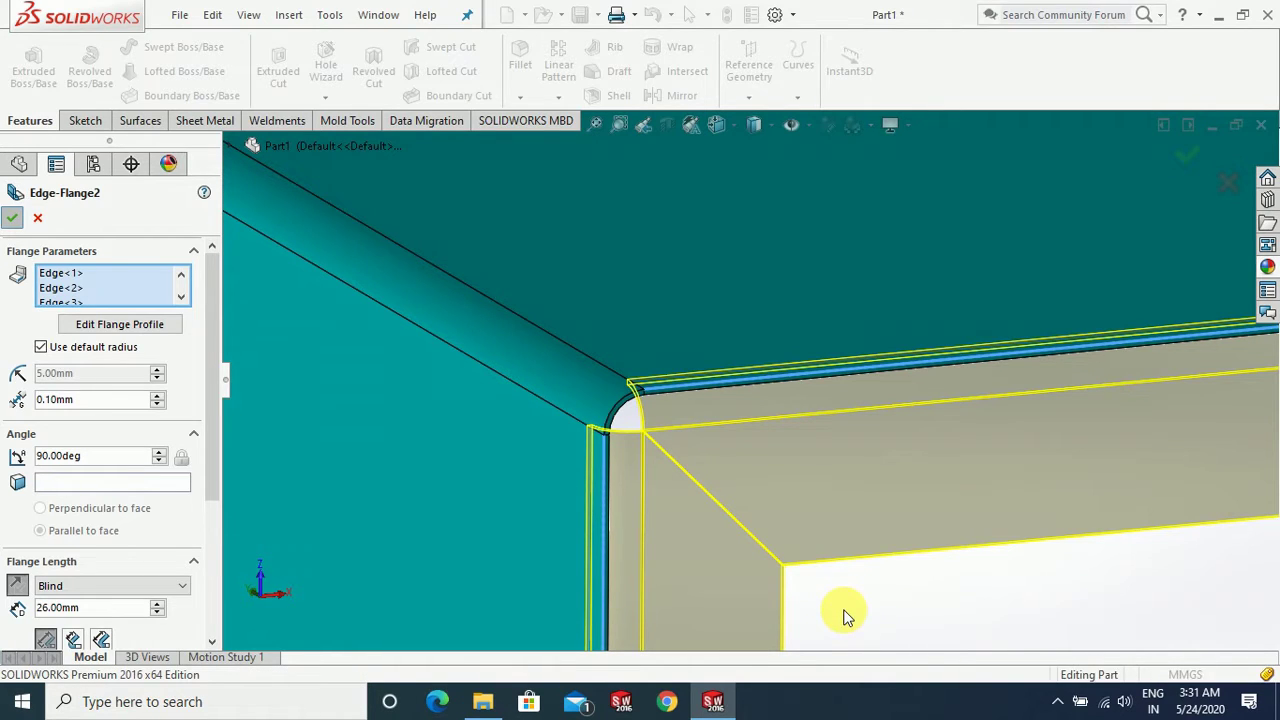
key("Return")
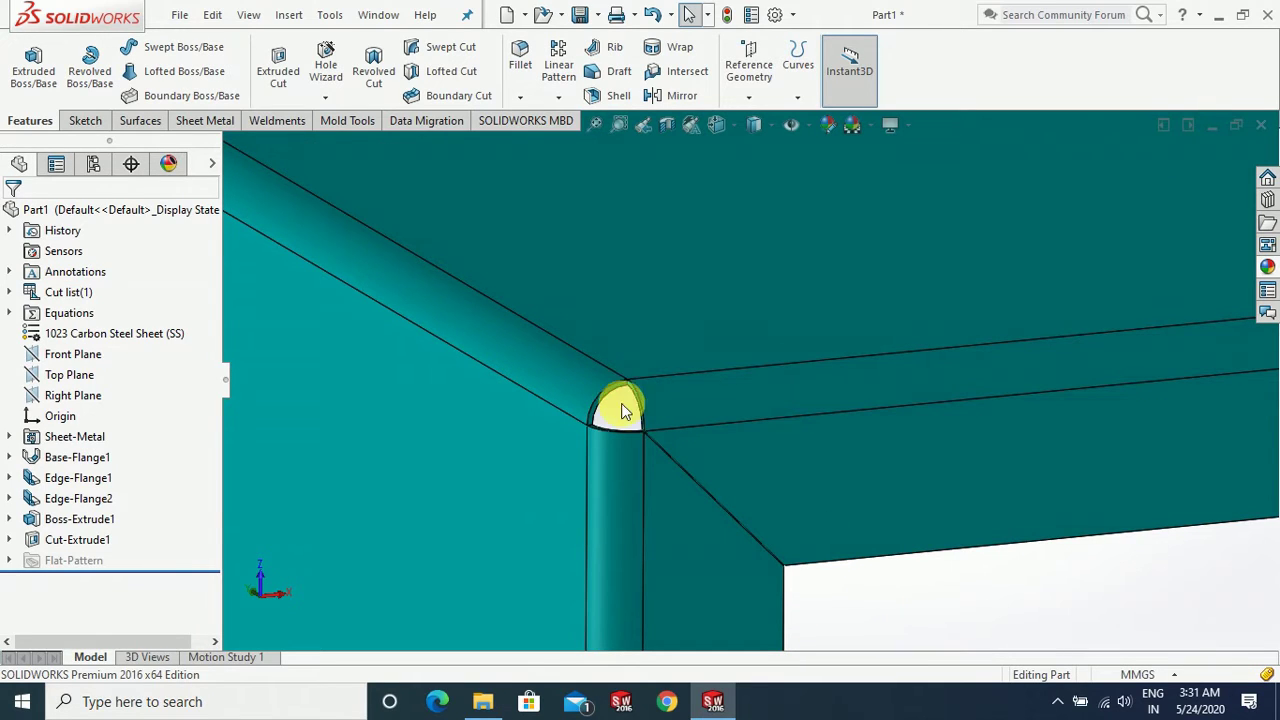
Step: Zoom out to the whole tray and start a Mirror feature
scroll(776, 481, "up", 2)
scroll(776, 481, "up", 5)
mouse_move(849, 534)
middle_mouse_down()
mouse_move(766, 466)
mouse_move(915, 590)
mouse_move(740, 470)
mouse_move(720, 528)
mouse_move(908, 380)
mouse_move(812, 514)
mouse_move(889, 514)
mouse_move(713, 400)
middle_mouse_up()
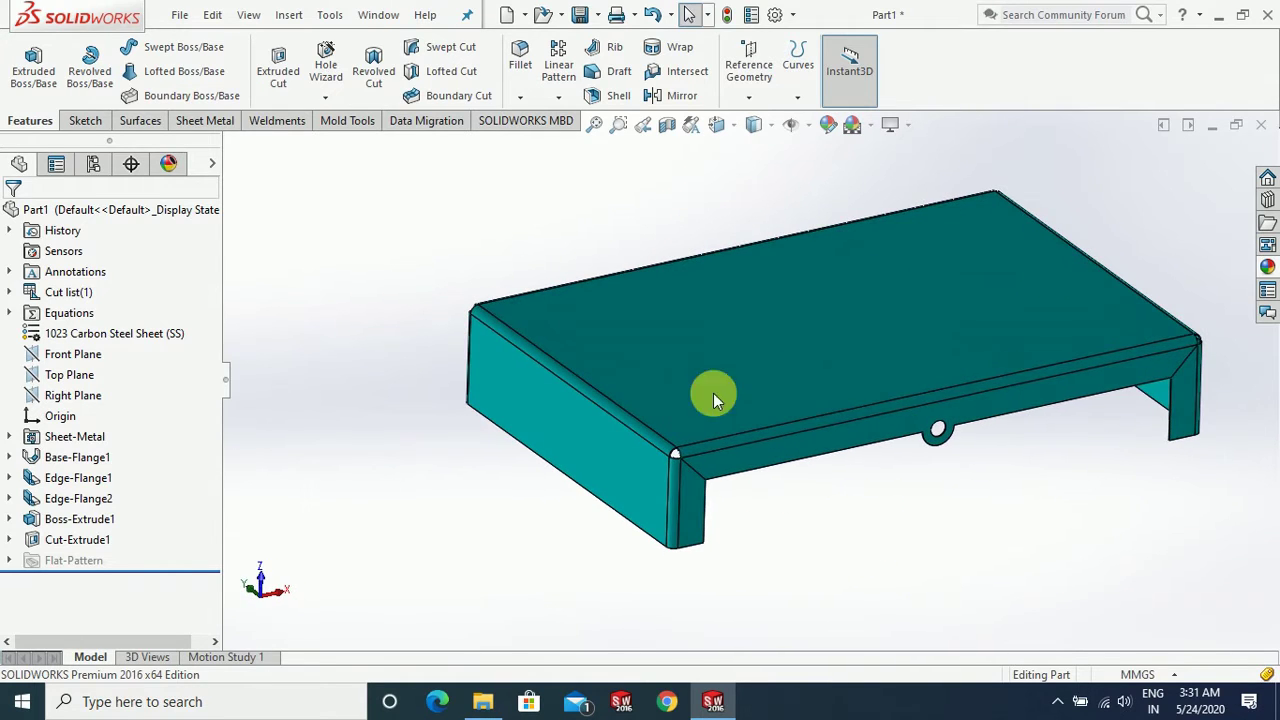
left_click(679, 100)
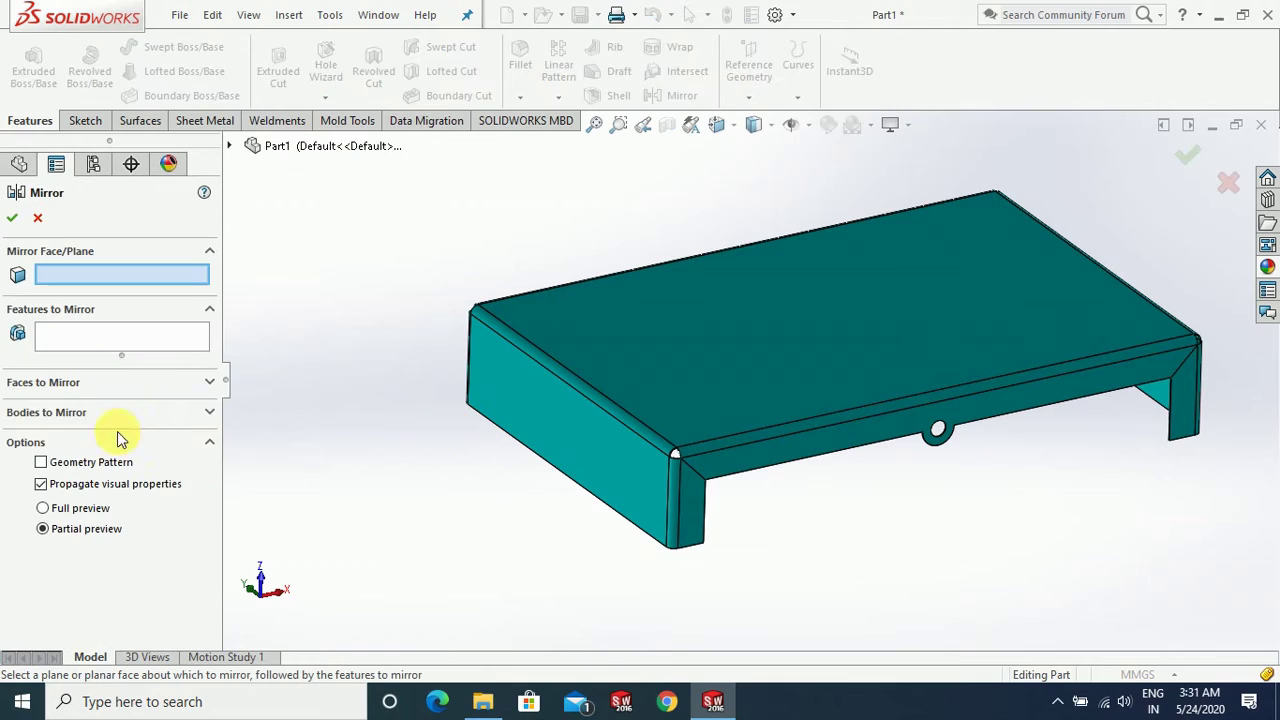
Step: Mirror Cut-Extrude1 and Boss-Extrude1 about the Top Plane to create Mirror1
left_click(232, 150)
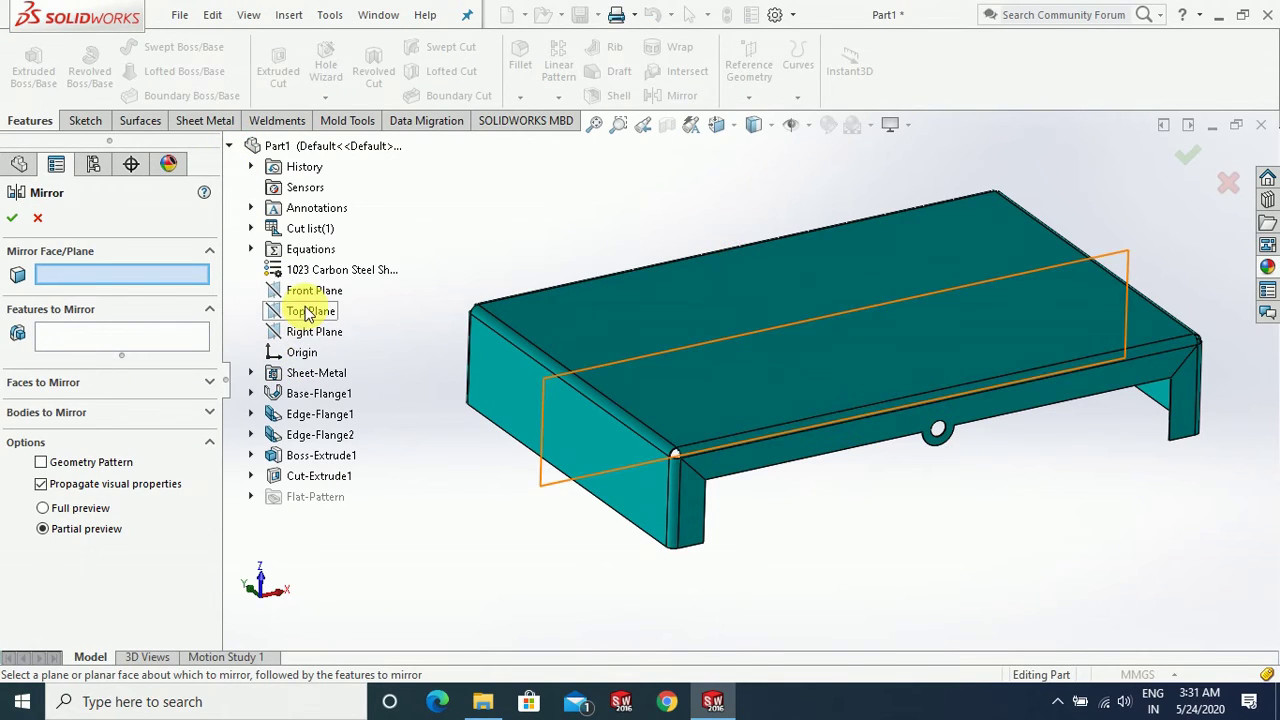
left_click(308, 312)
middle_click_drag(749, 543, 772, 551)
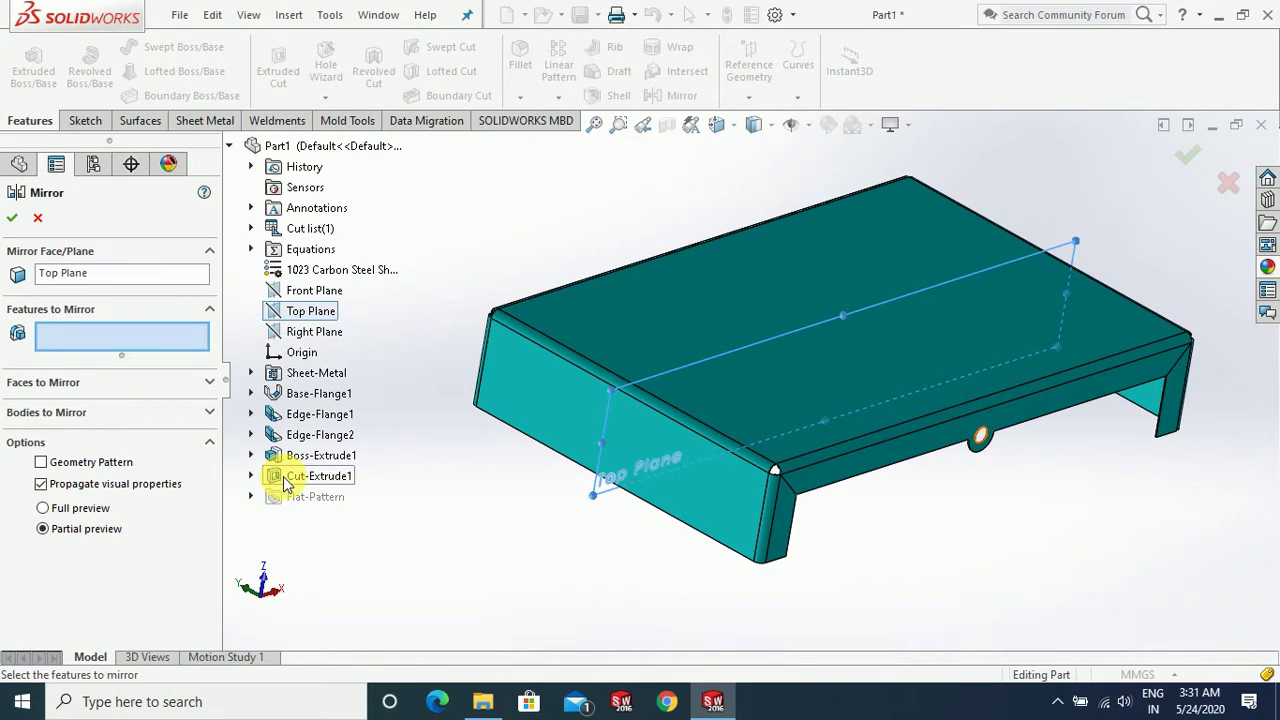
left_click(287, 484)
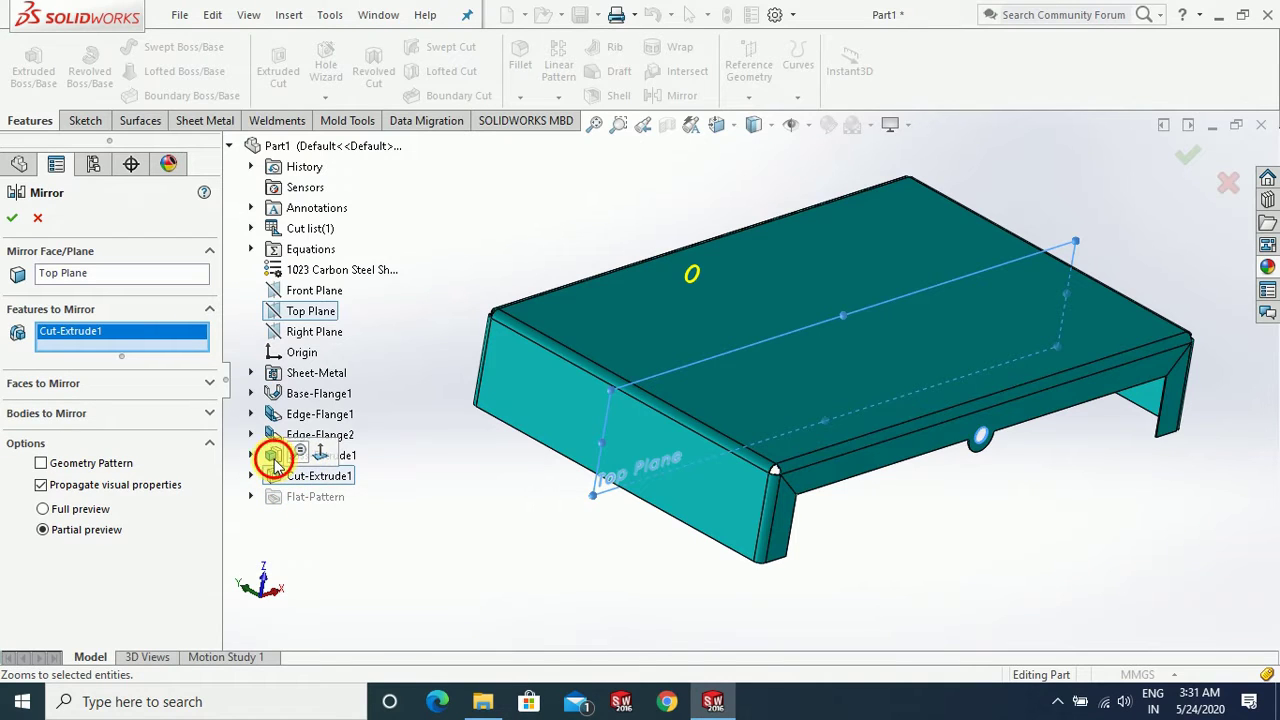
left_click(297, 457)
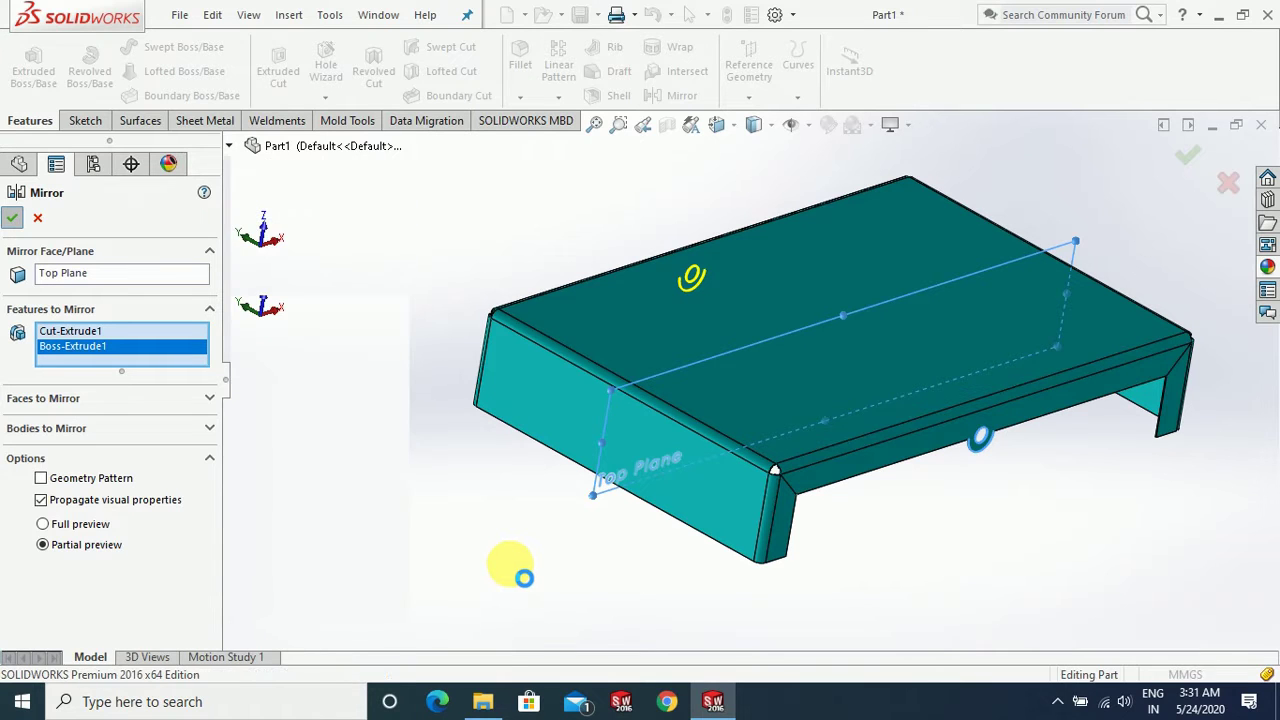
key("Return")
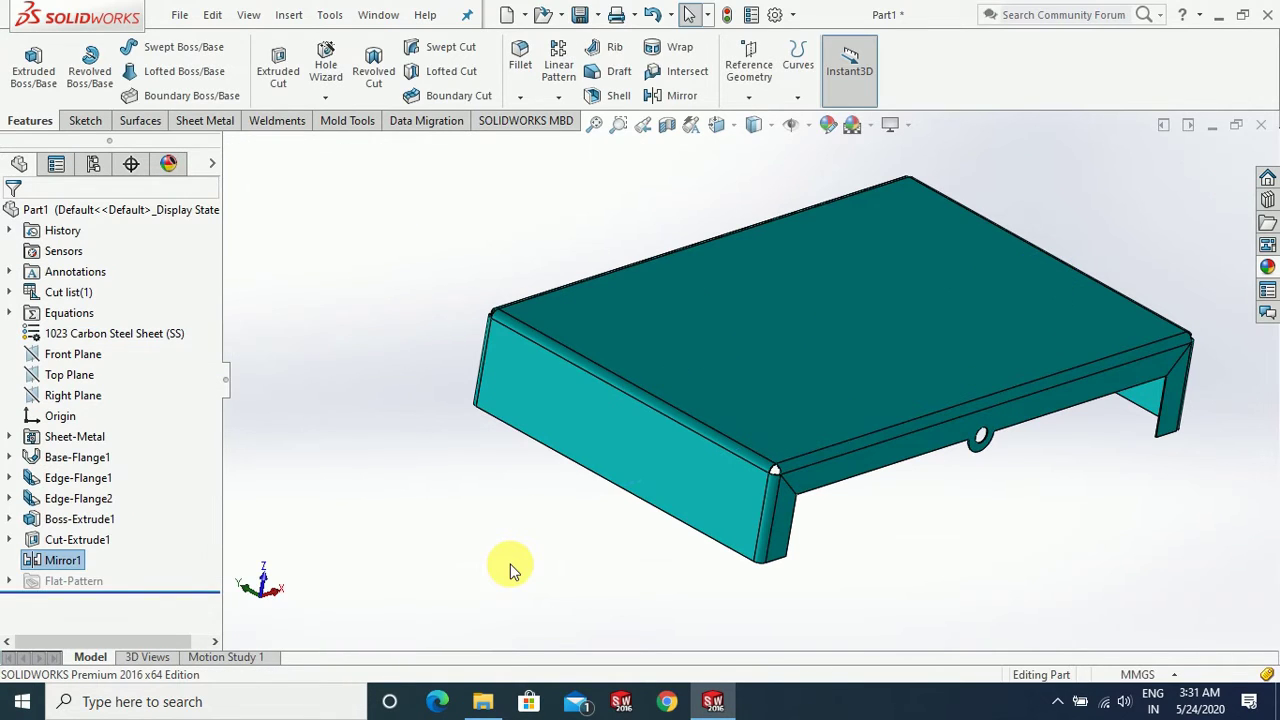
mouse_move(511, 566)
middle_mouse_down()
mouse_move(607, 627)
mouse_move(523, 466)
mouse_move(477, 523)
mouse_move(466, 397)
mouse_move(437, 429)
middle_mouse_up()
scroll(450, 416, "down", 3)
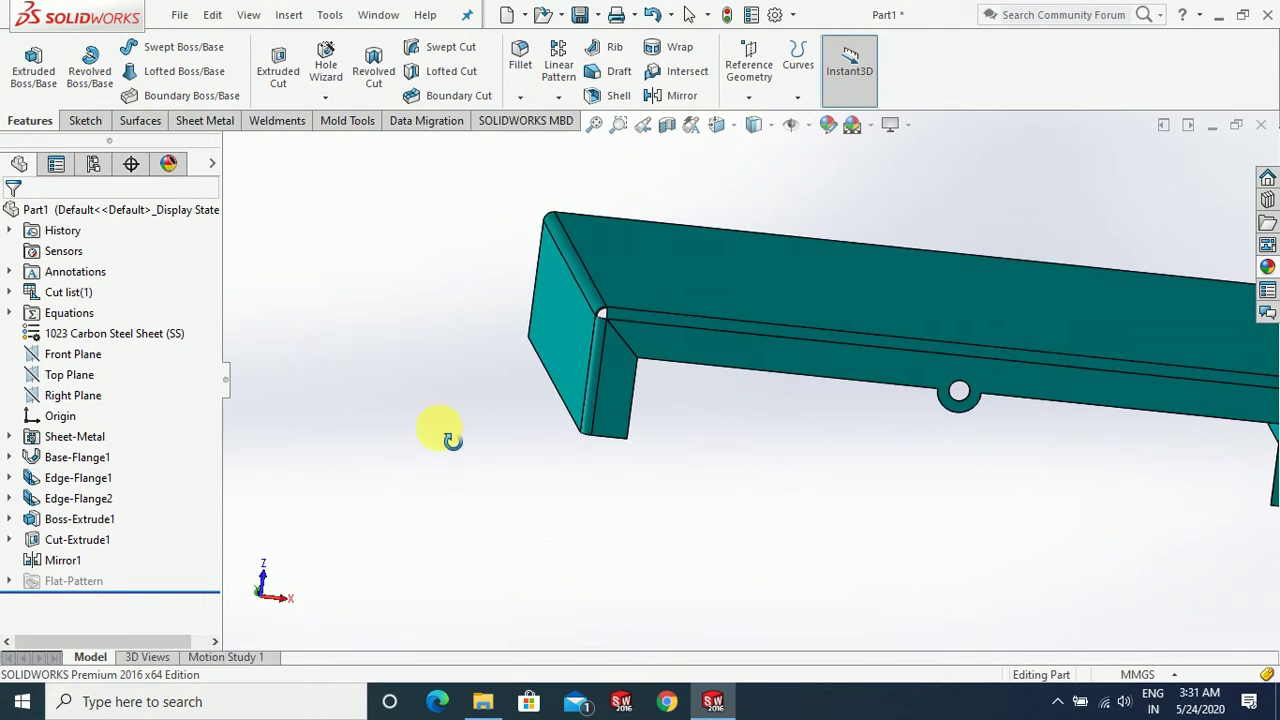
Step: Start an edge flange on the bottom edges of both side walls
left_click(220, 122)
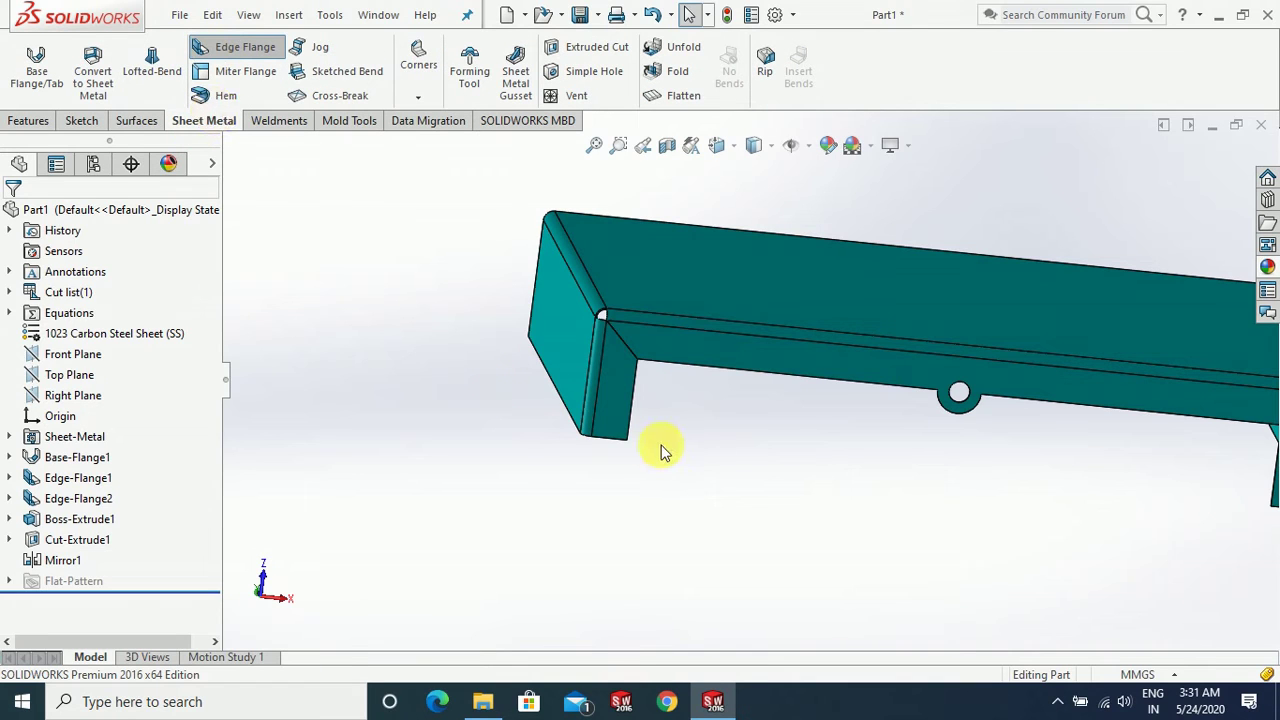
mouse_move(657, 425)
middle_mouse_down()
mouse_move(677, 422)
mouse_move(686, 443)
mouse_move(585, 447)
middle_mouse_up()
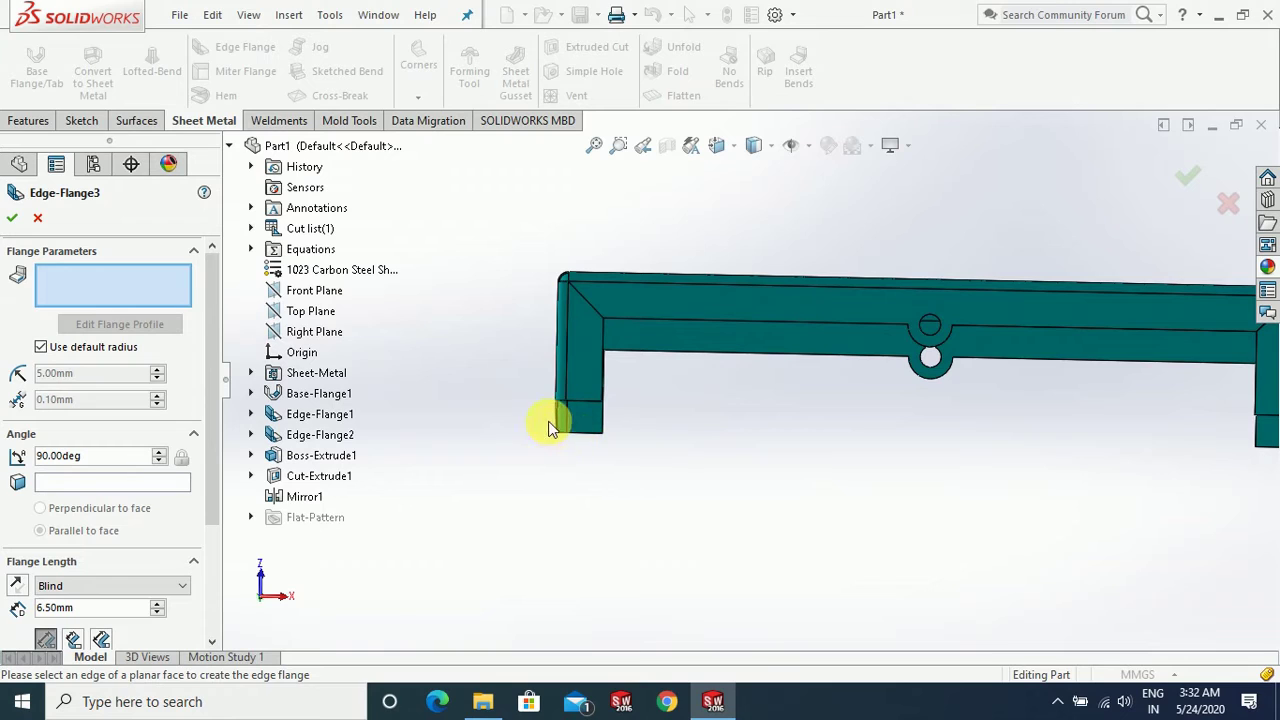
left_click(558, 428)
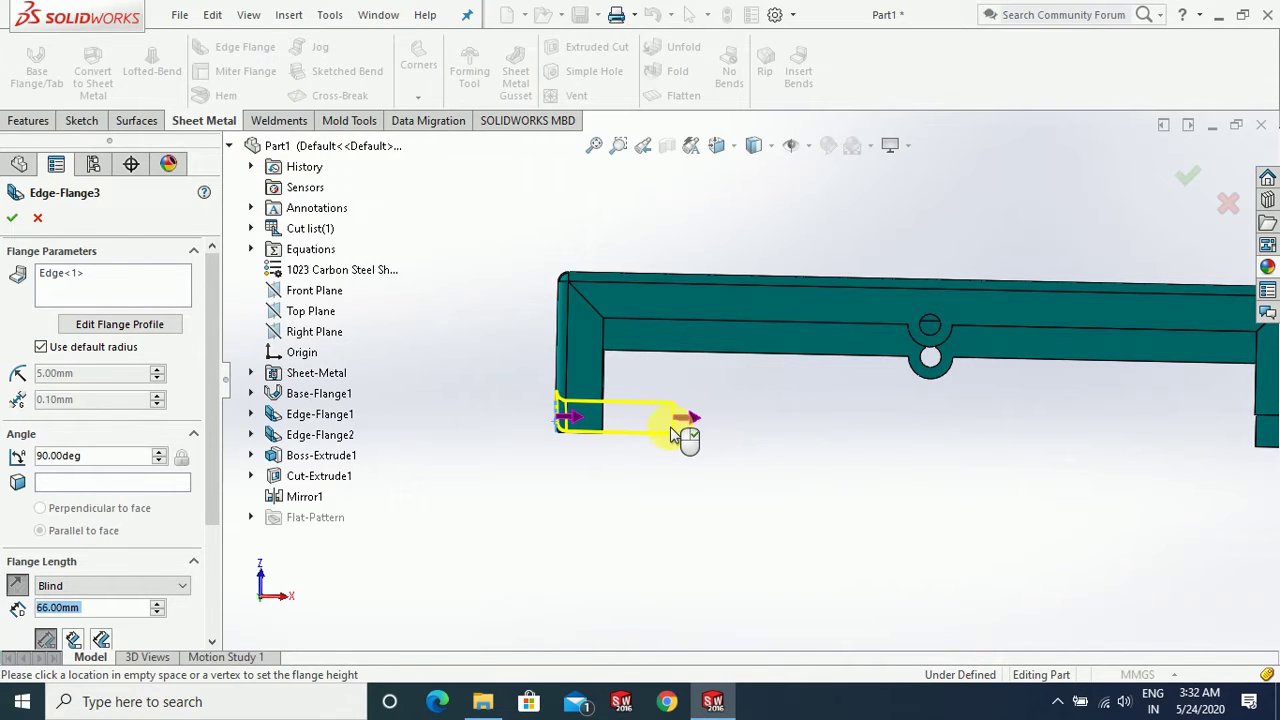
middle_click_drag(680, 435, 677, 478)
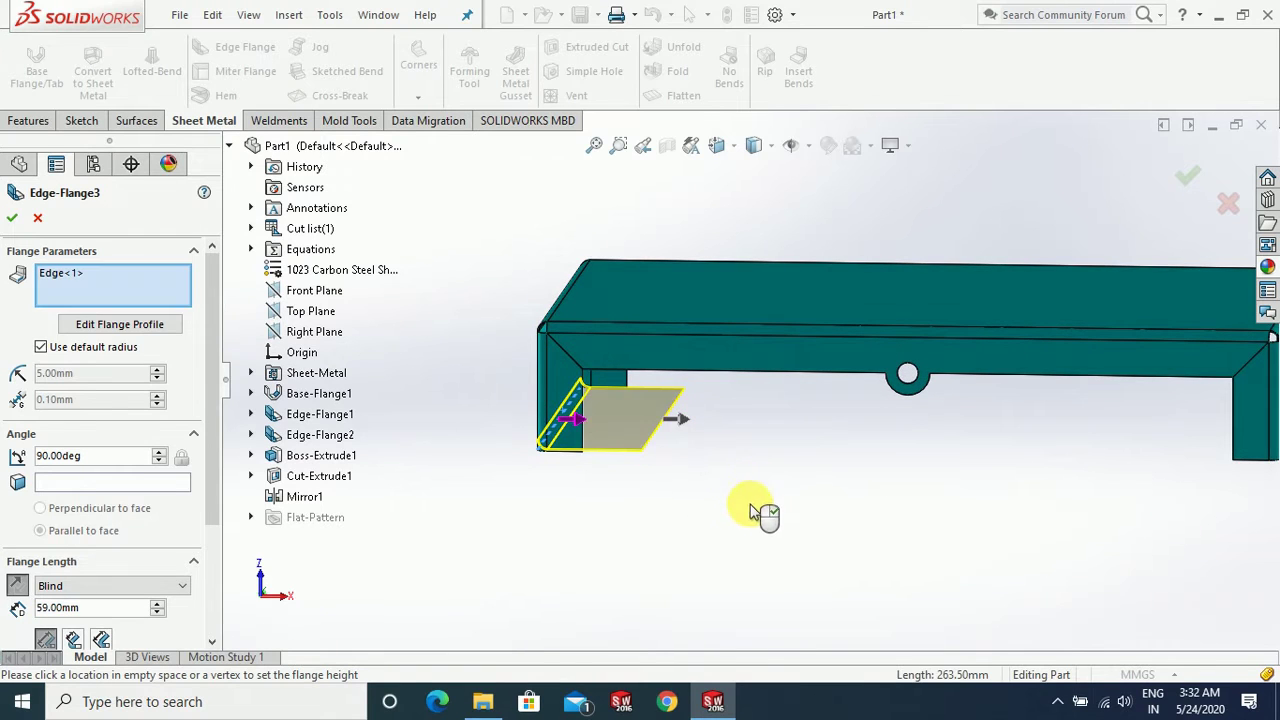
middle_click_drag(766, 509, 1190, 407)
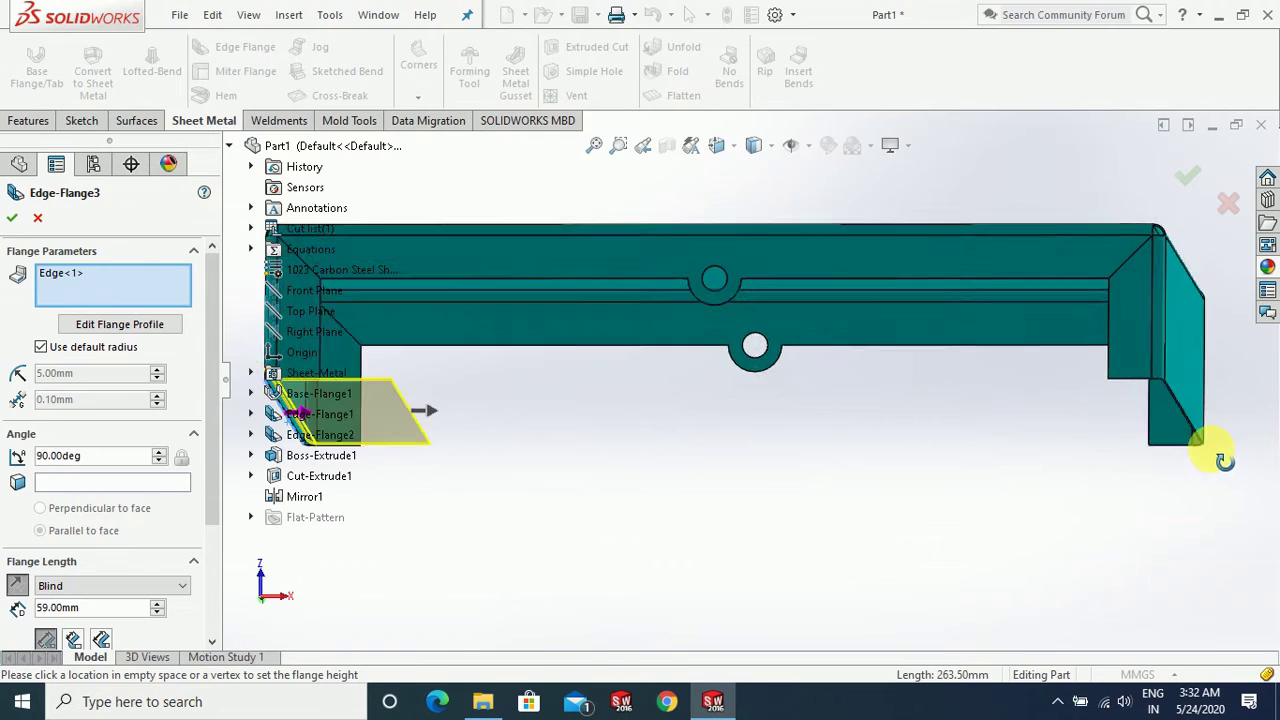
left_click(1185, 410)
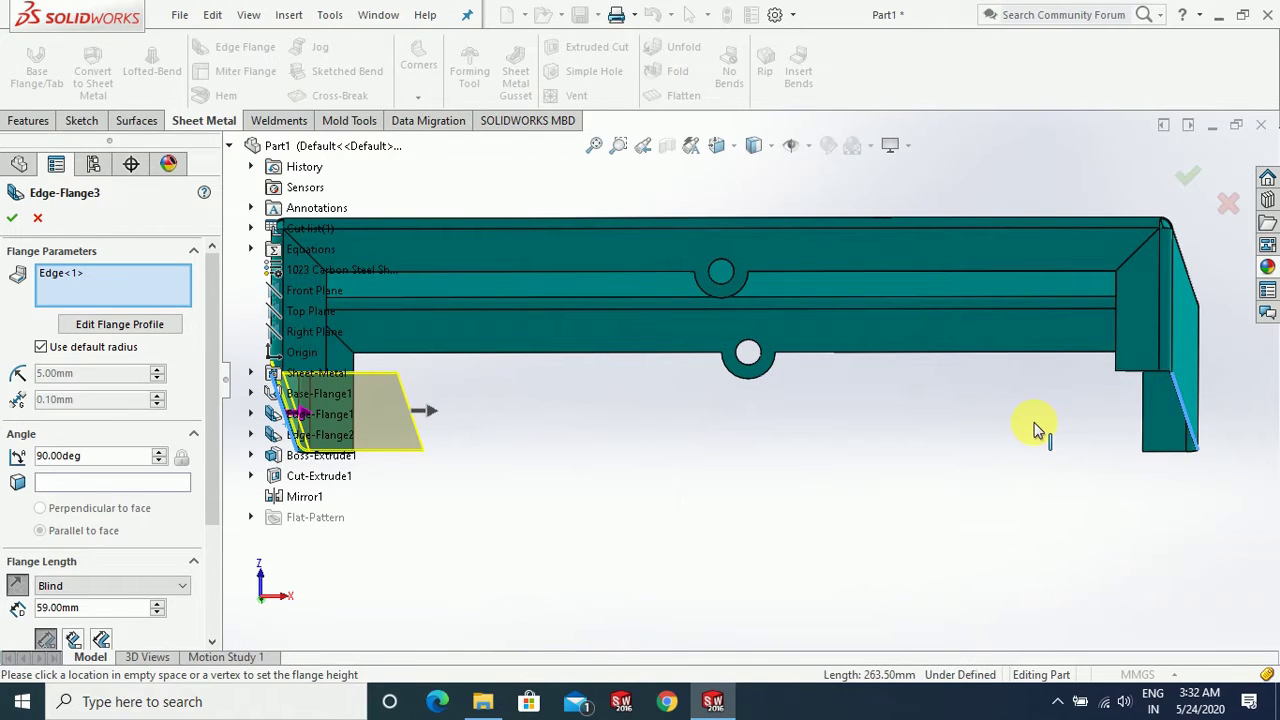
middle_click_drag(1006, 426, 1032, 460)
scroll(215, 450, "down", 2)
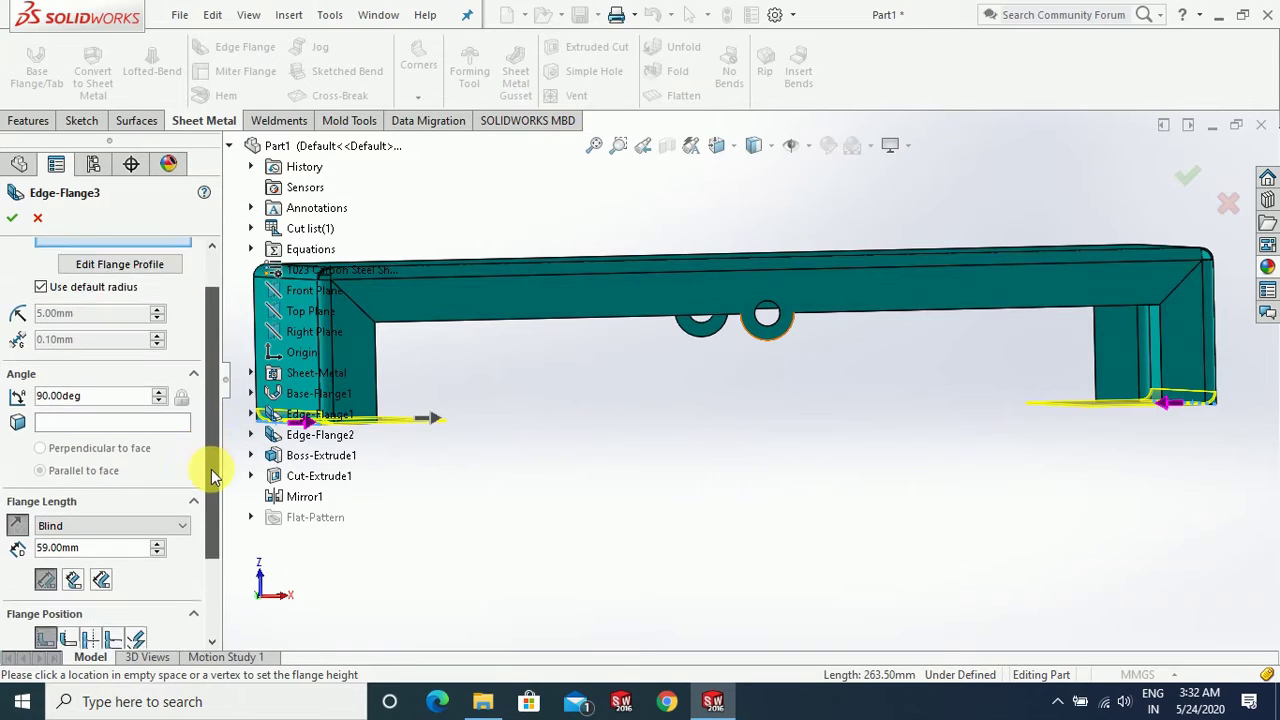
scroll(130, 478, "down", 2)
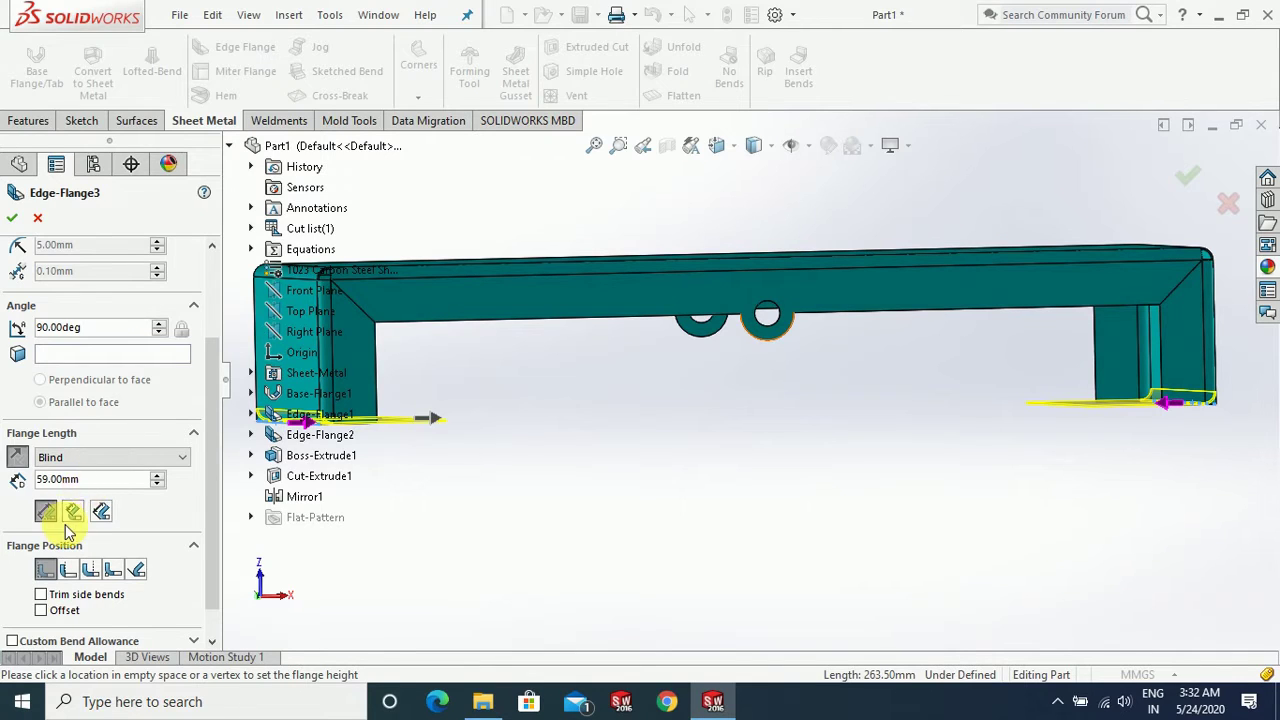
Step: Set the flange length to 35 mm with a 3 mm offset and accept it
left_click_drag(100, 479, 18, 480)
type("30")
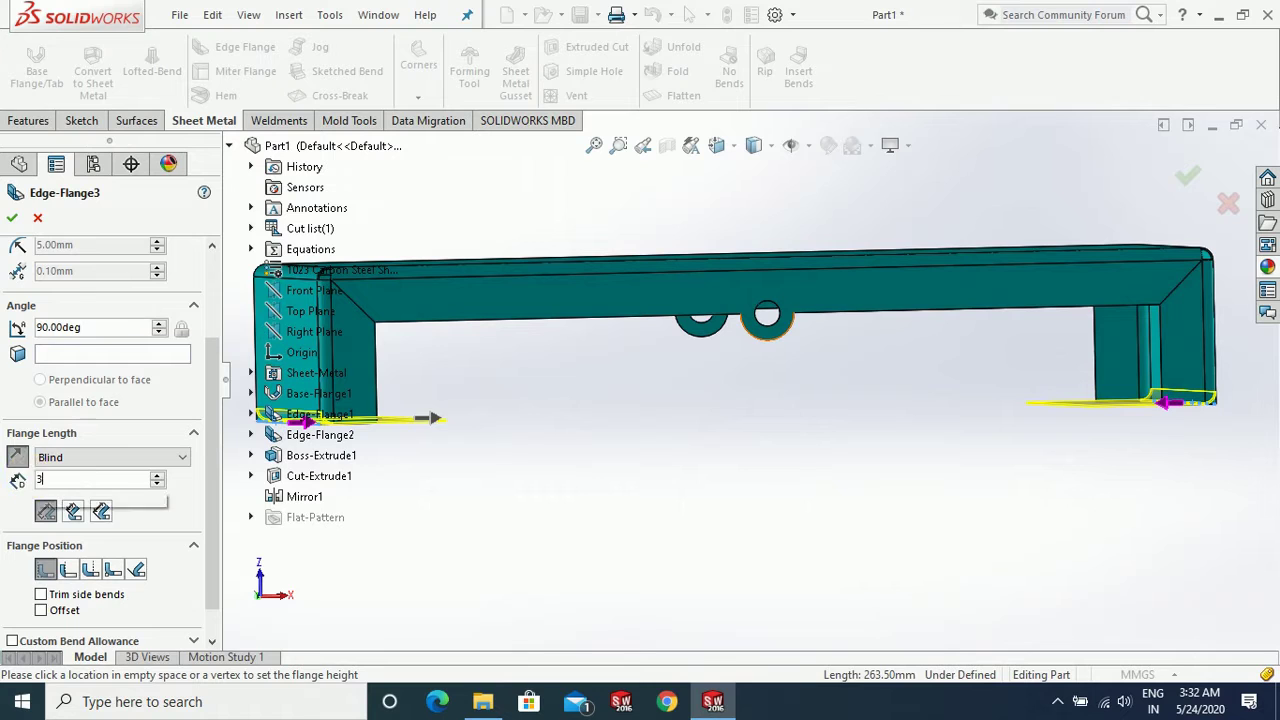
key("Return")
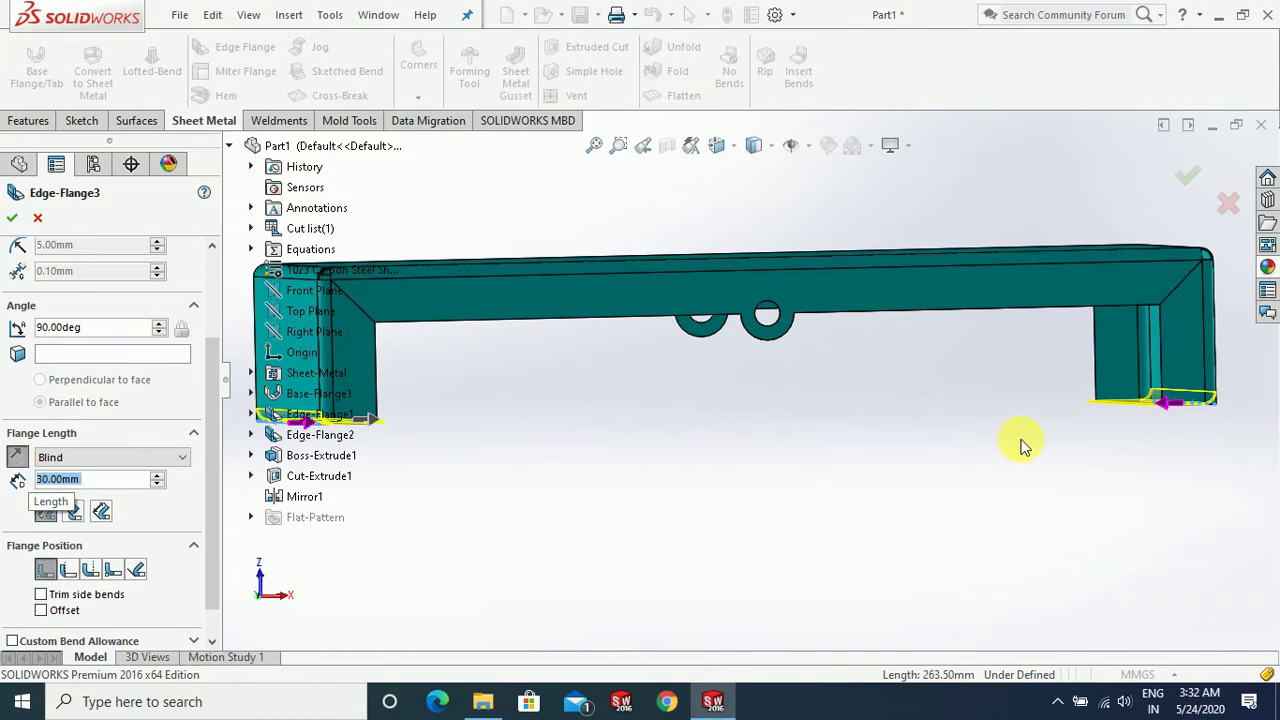
middle_click_drag(1022, 447, 1018, 470)
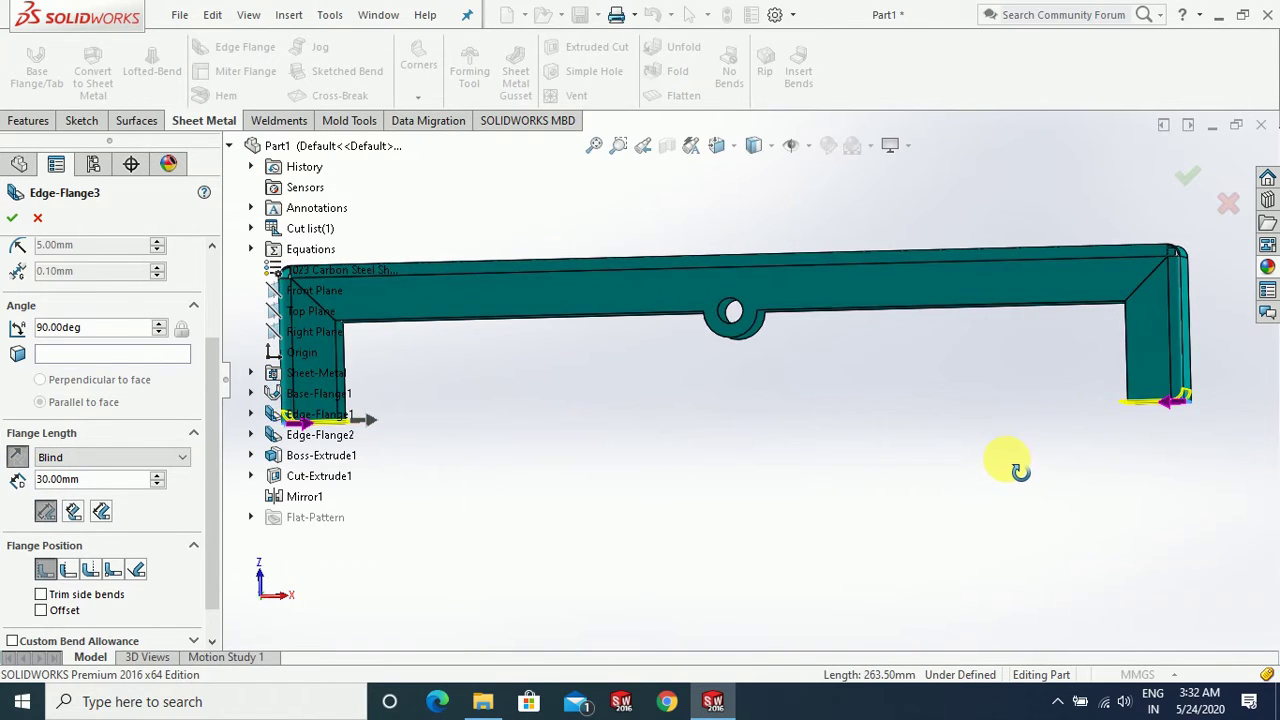
left_click_drag(78, 479, 18, 480)
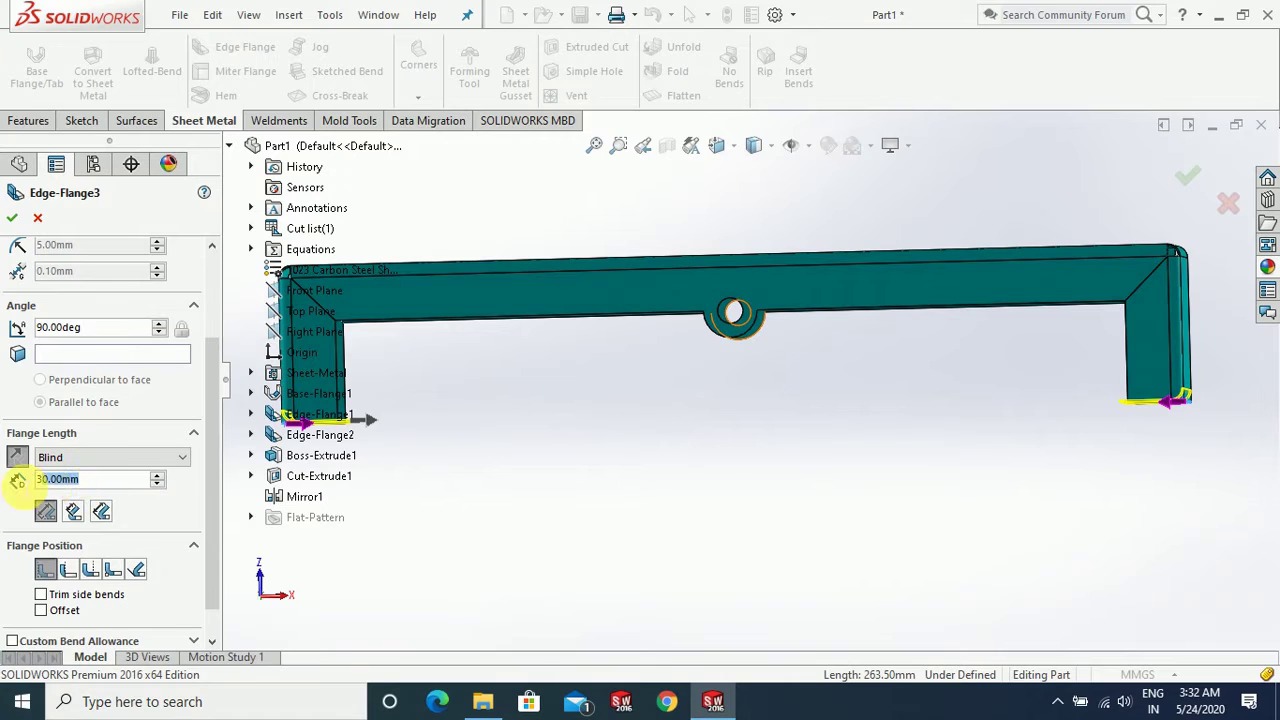
type("35")
key("Return")
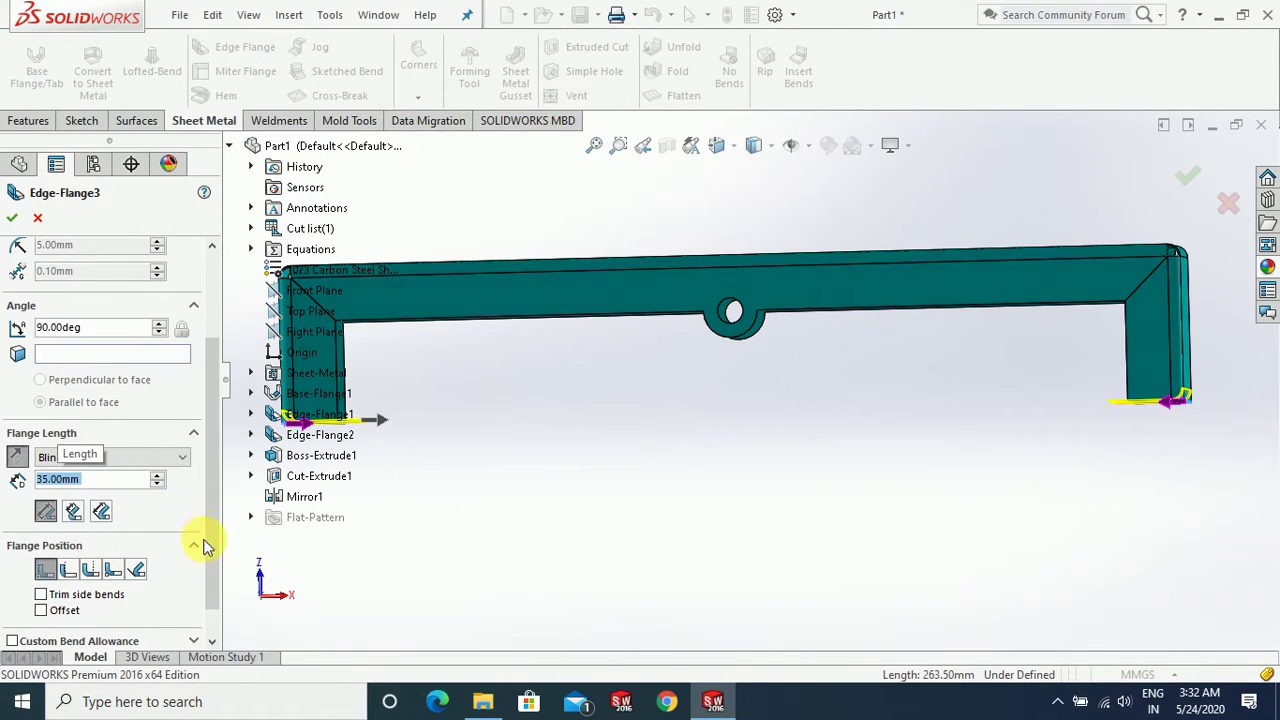
scroll(206, 570, "down", 1)
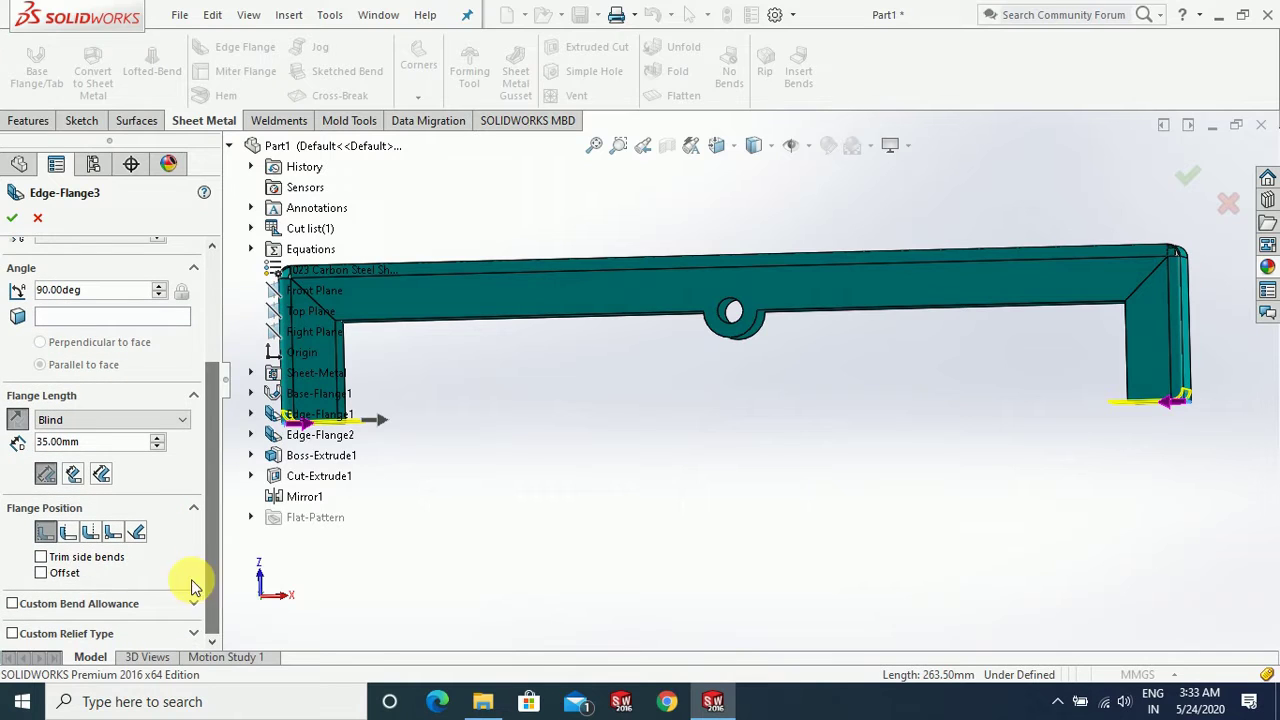
left_click(42, 574)
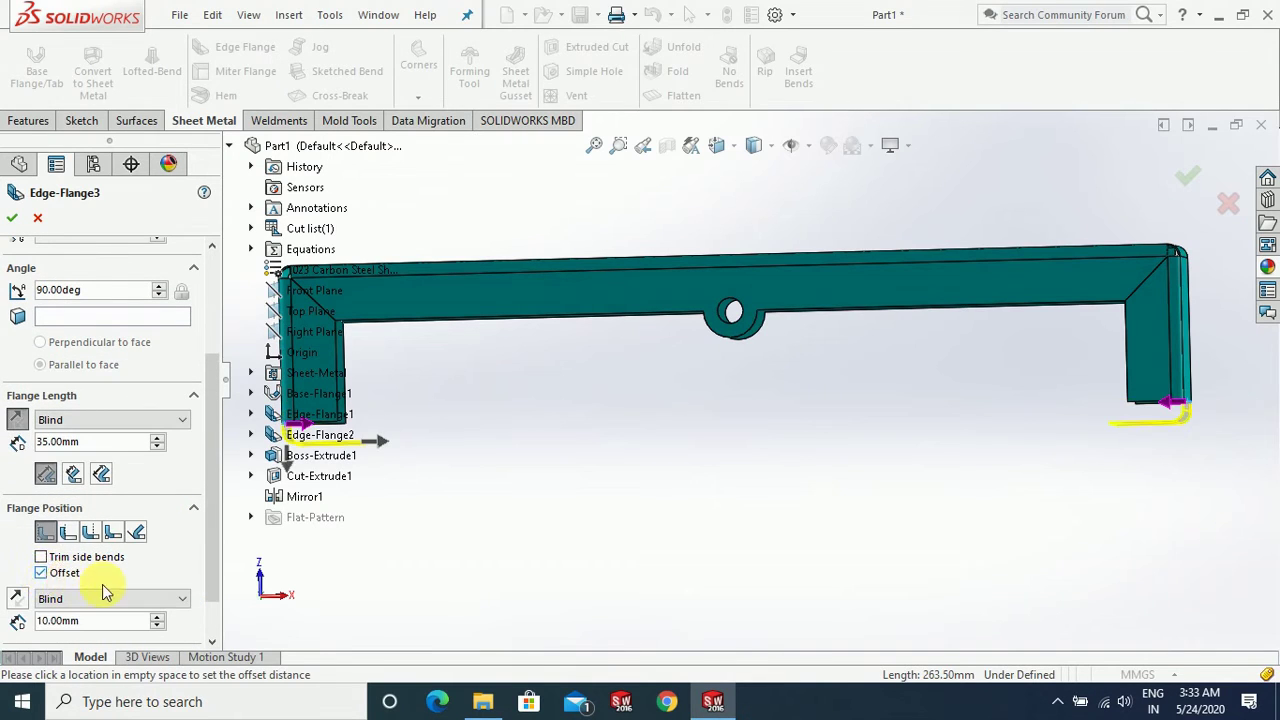
left_click(65, 620)
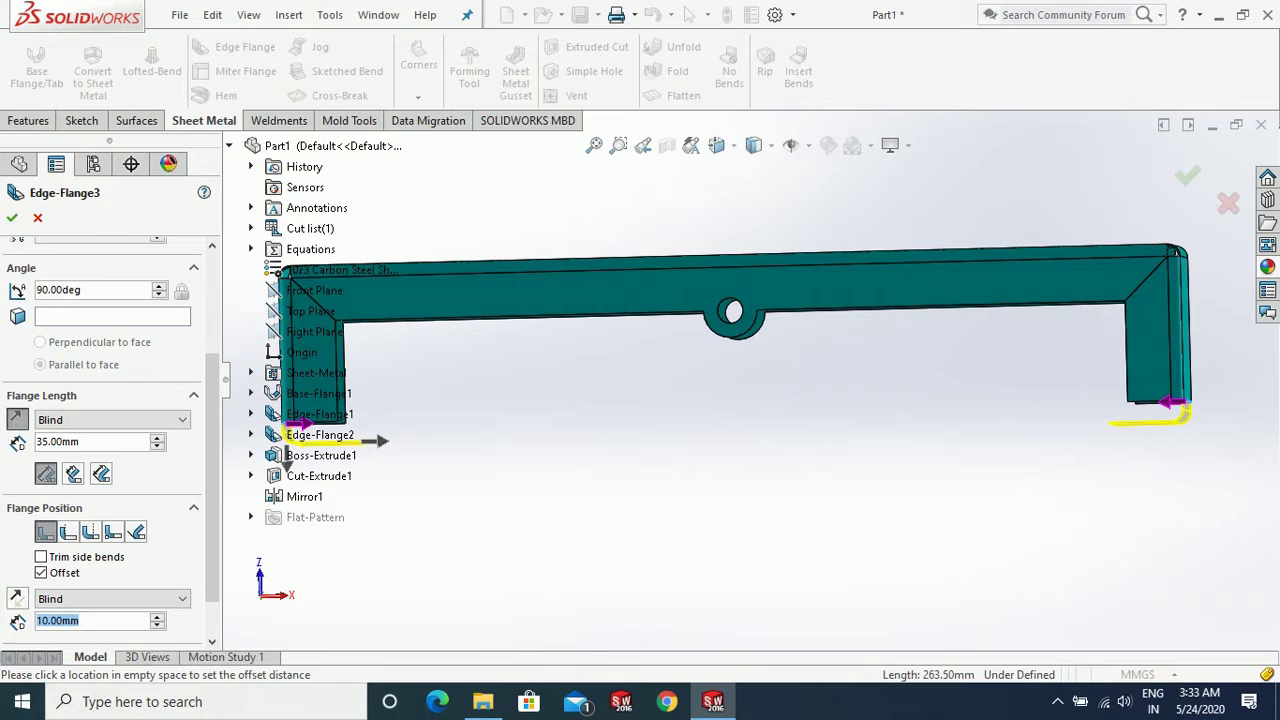
type("3")
key("Return")
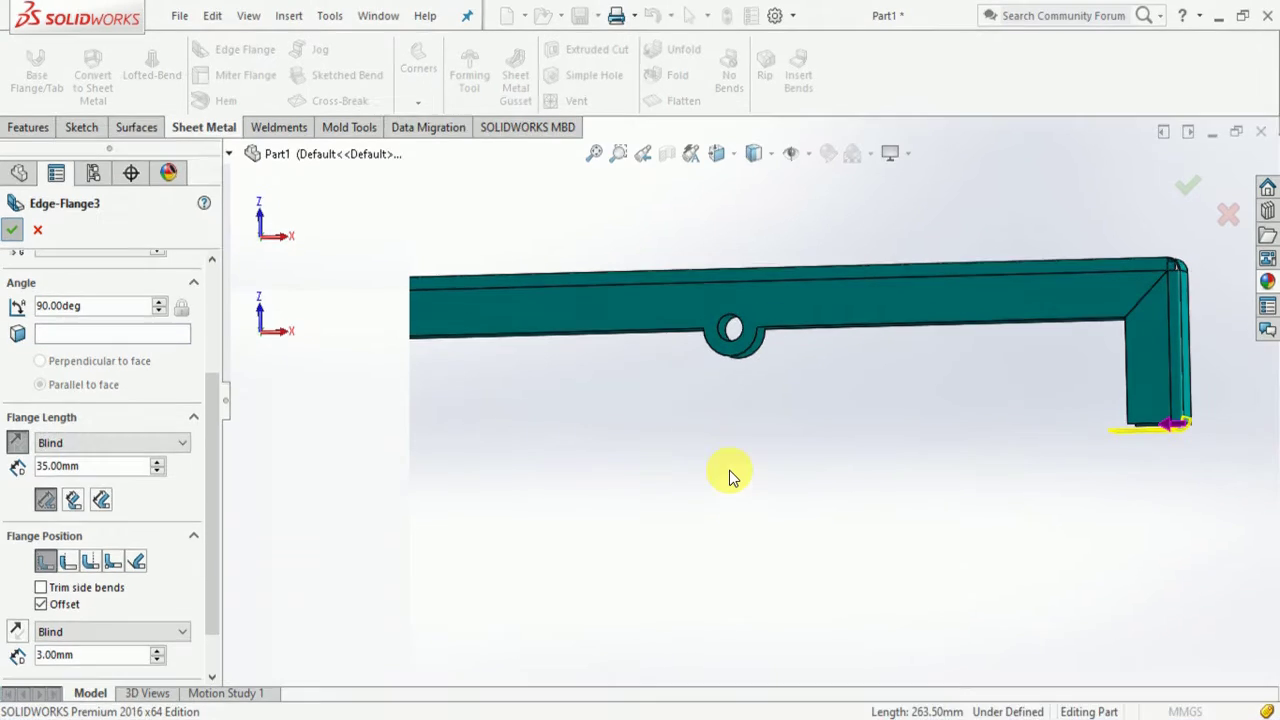
key("Return")
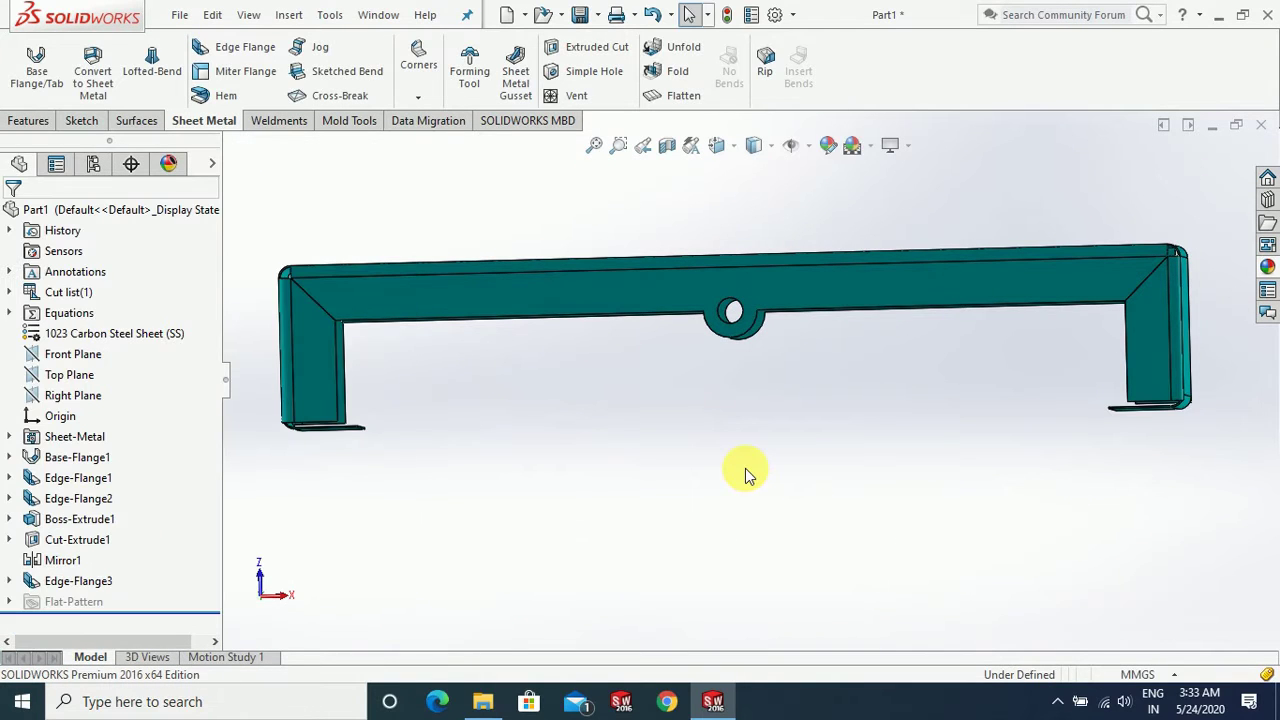
Step: Orbit around the tray, then show the Design Library's folder contents
mouse_move(589, 486)
middle_mouse_down()
mouse_move(612, 492)
mouse_move(591, 494)
mouse_move(583, 514)
mouse_move(597, 517)
mouse_move(671, 491)
mouse_move(710, 506)
mouse_move(660, 503)
mouse_move(651, 531)
mouse_move(780, 520)
middle_mouse_up()
scroll(780, 520, "up", 3)
scroll(800, 500, "up", 2)
mouse_move(922, 426)
middle_mouse_down()
mouse_move(846, 320)
mouse_move(829, 457)
mouse_move(846, 474)
mouse_move(818, 462)
mouse_move(849, 406)
mouse_move(894, 449)
mouse_move(894, 474)
mouse_move(862, 470)
mouse_move(857, 543)
mouse_move(794, 549)
mouse_move(851, 289)
middle_mouse_up()
scroll(767, 417, "down", 3)
mouse_move(767, 412)
middle_mouse_down()
mouse_move(823, 409)
mouse_move(803, 457)
mouse_move(1126, 385)
middle_mouse_up()
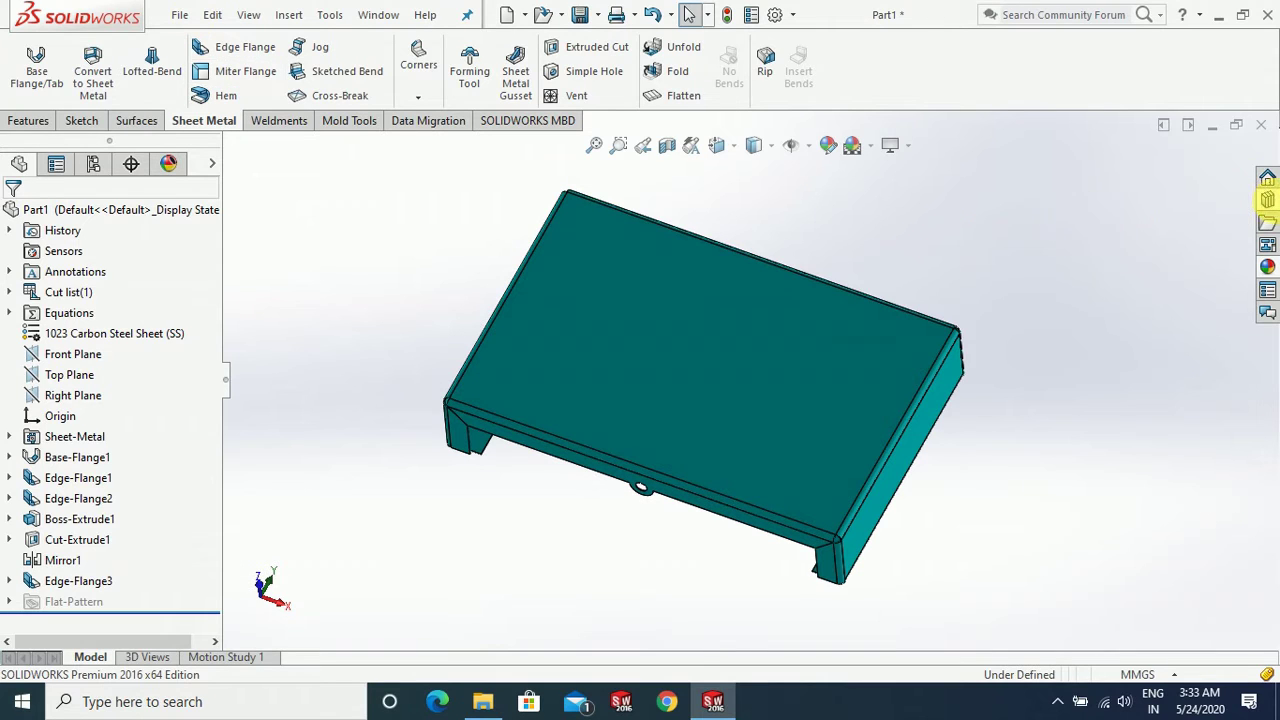
left_click(1267, 199)
left_click(1060, 178)
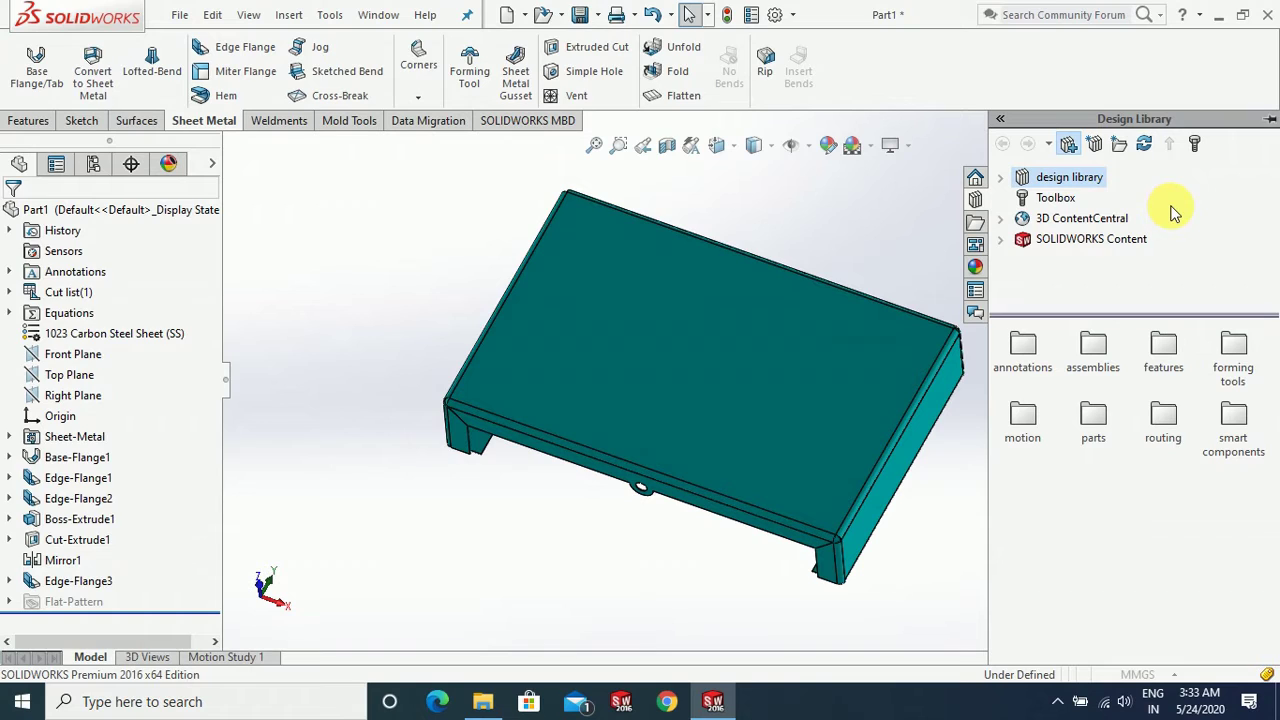
left_click(1068, 143)
left_click(34, 216)
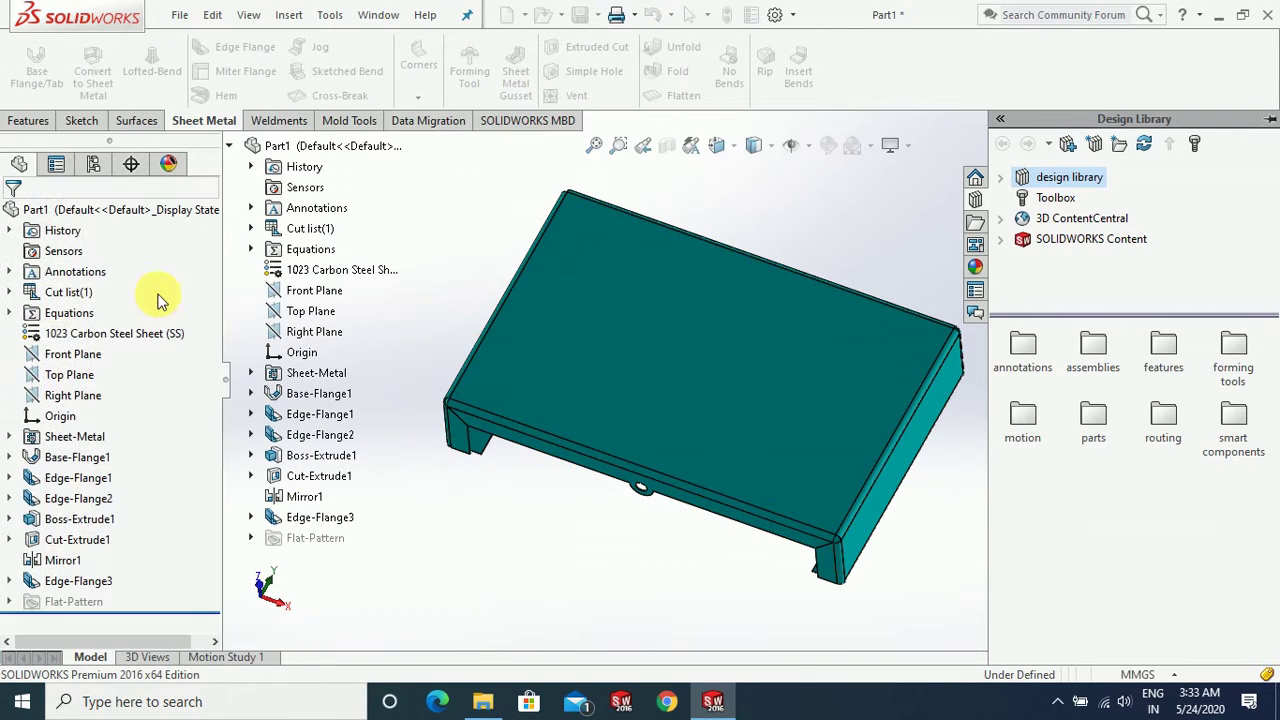
left_click(1109, 157)
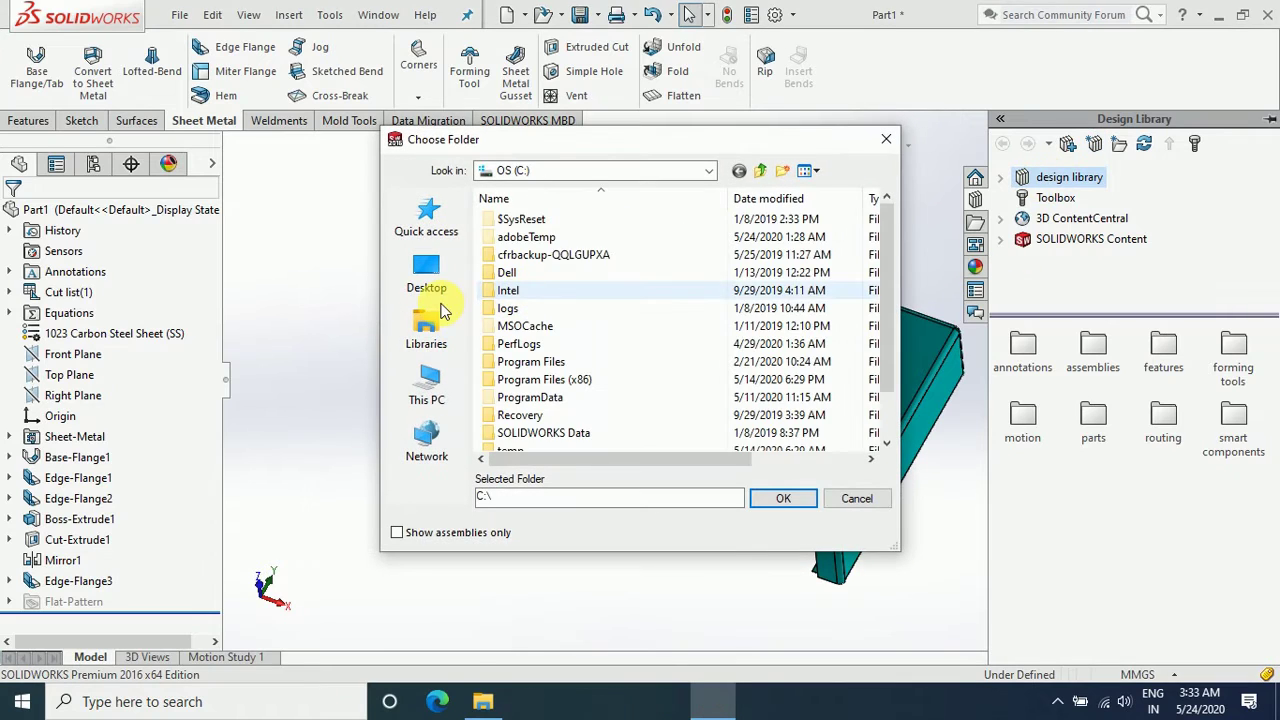
scroll(620, 360, "down", 1)
double_click(560, 309)
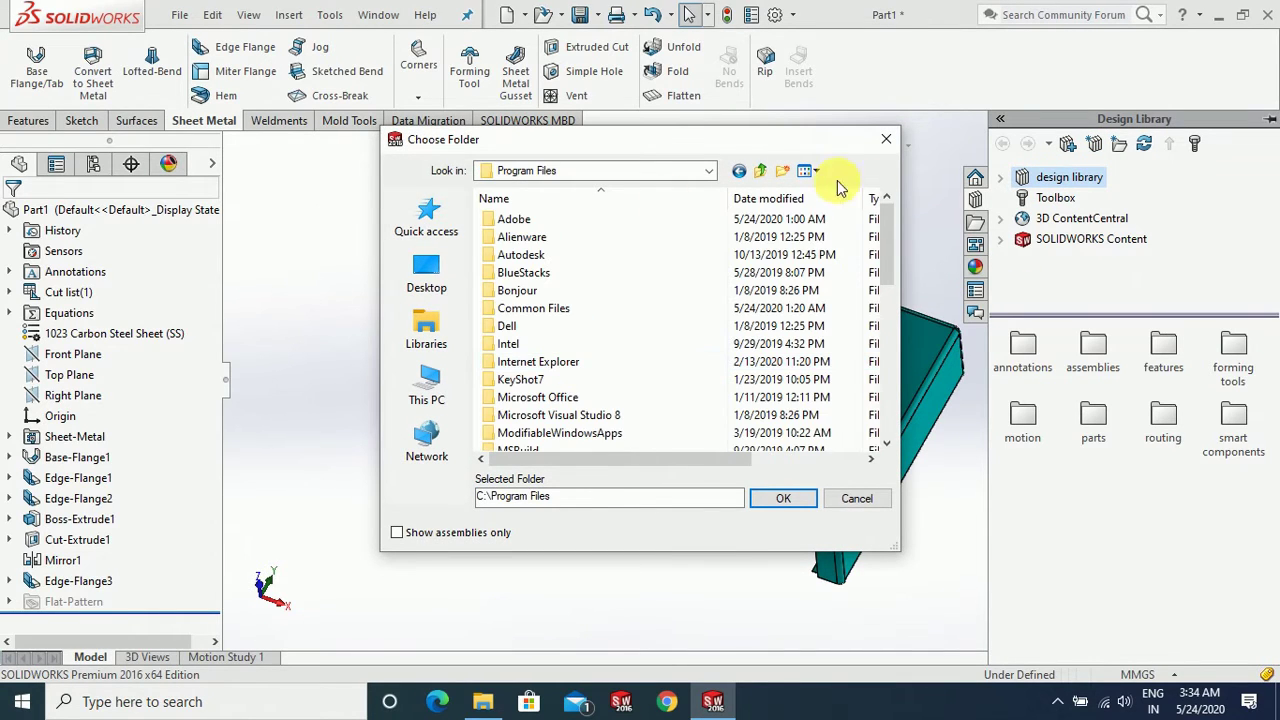
left_click(735, 172)
double_click(553, 396)
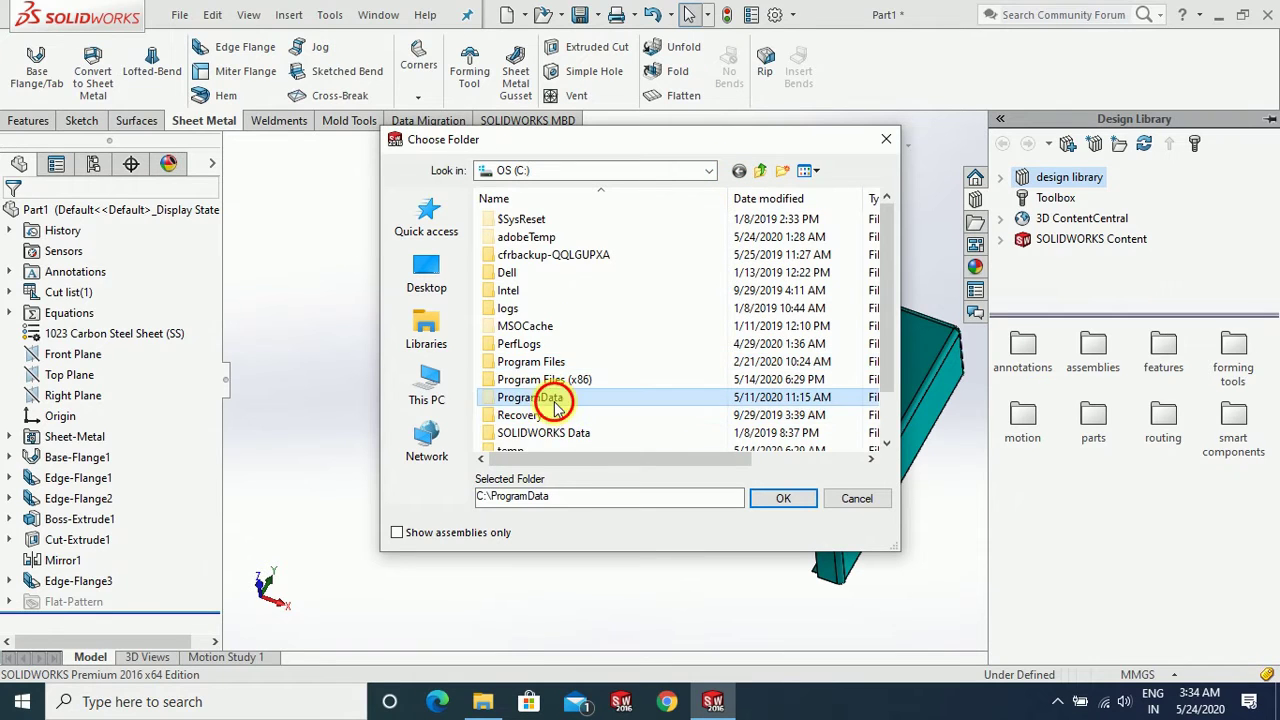
scroll(580, 415, "down", 2)
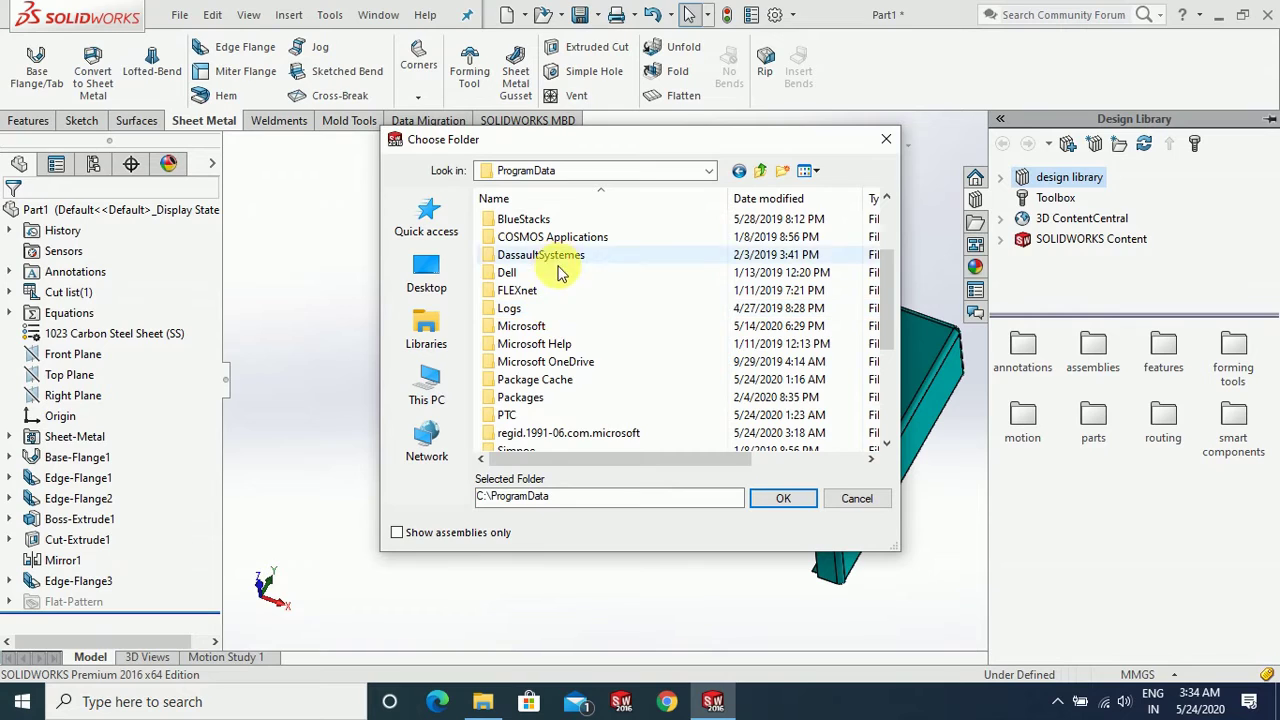
scroll(571, 380, "down", 1)
scroll(577, 424, "down", 3)
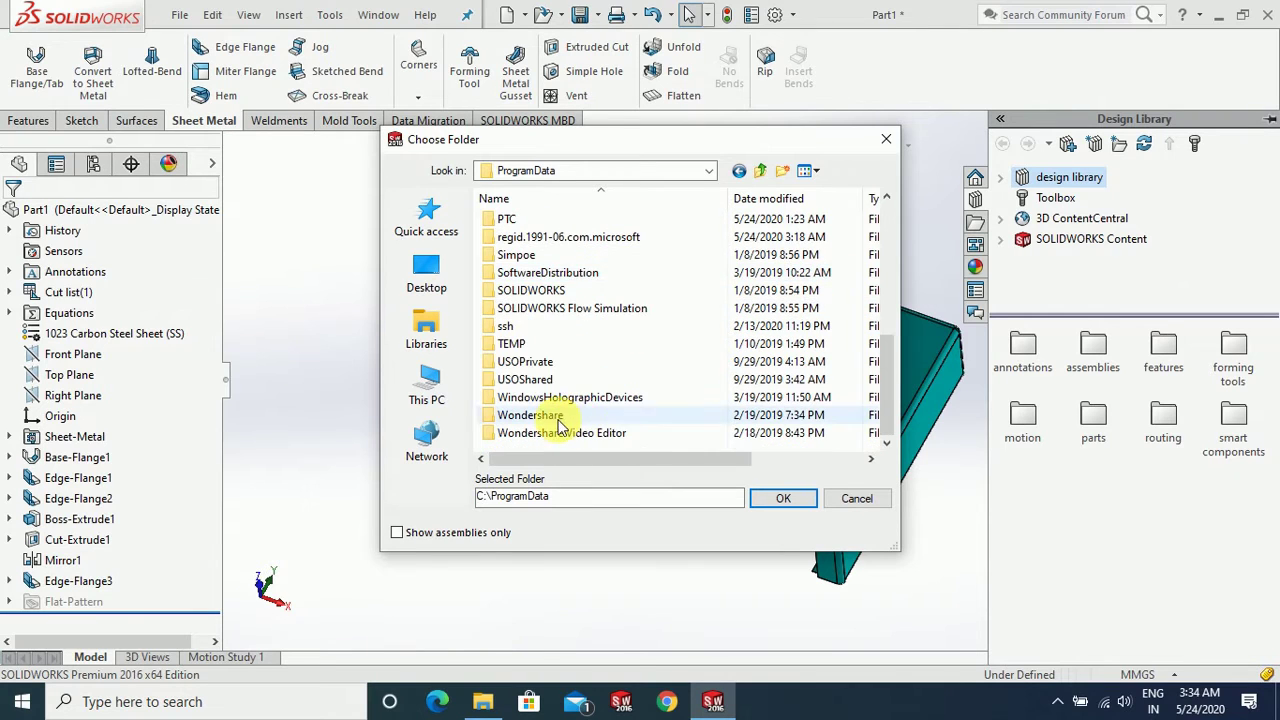
double_click(555, 289)
double_click(558, 240)
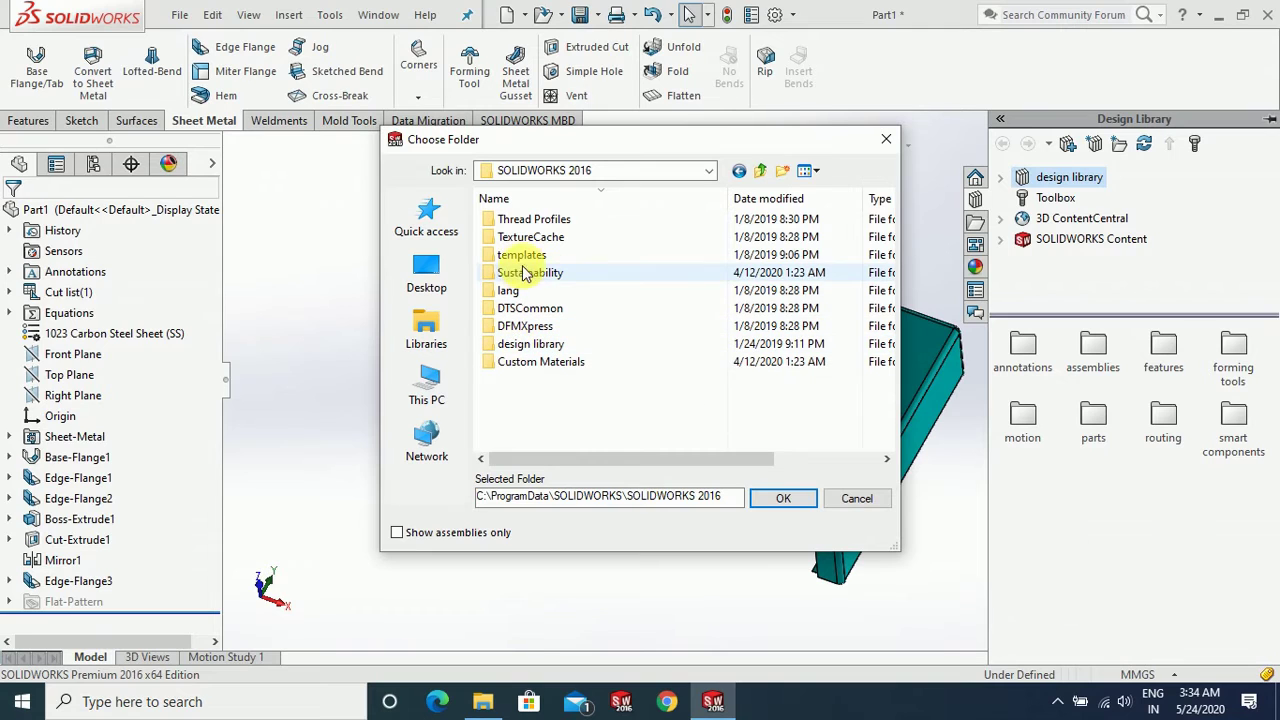
double_click(530, 343)
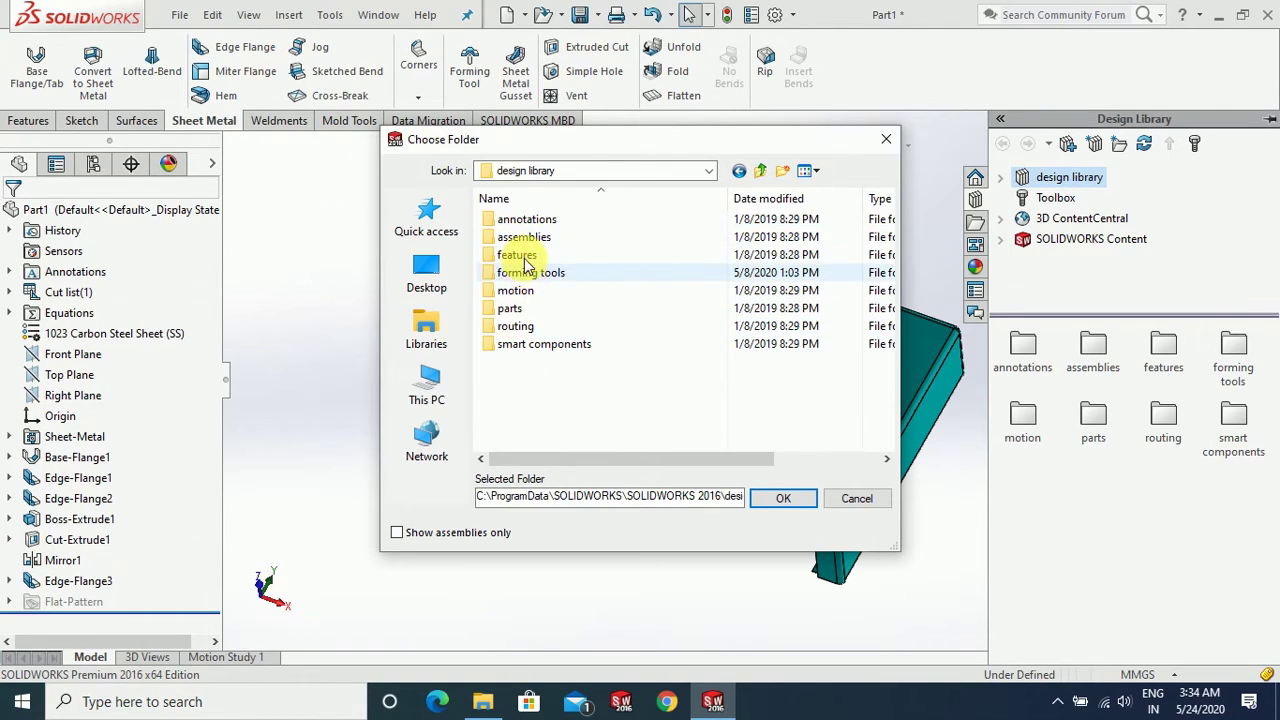
double_click(530, 273)
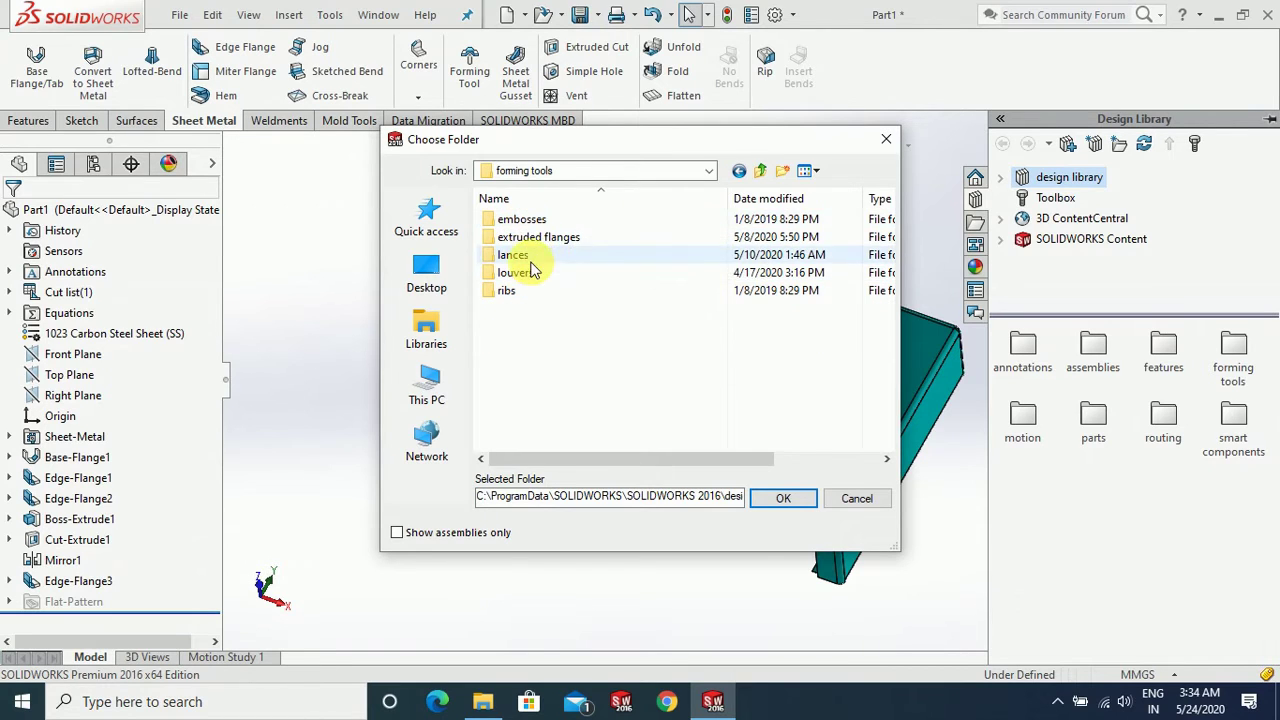
double_click(525, 273)
double_click(527, 224)
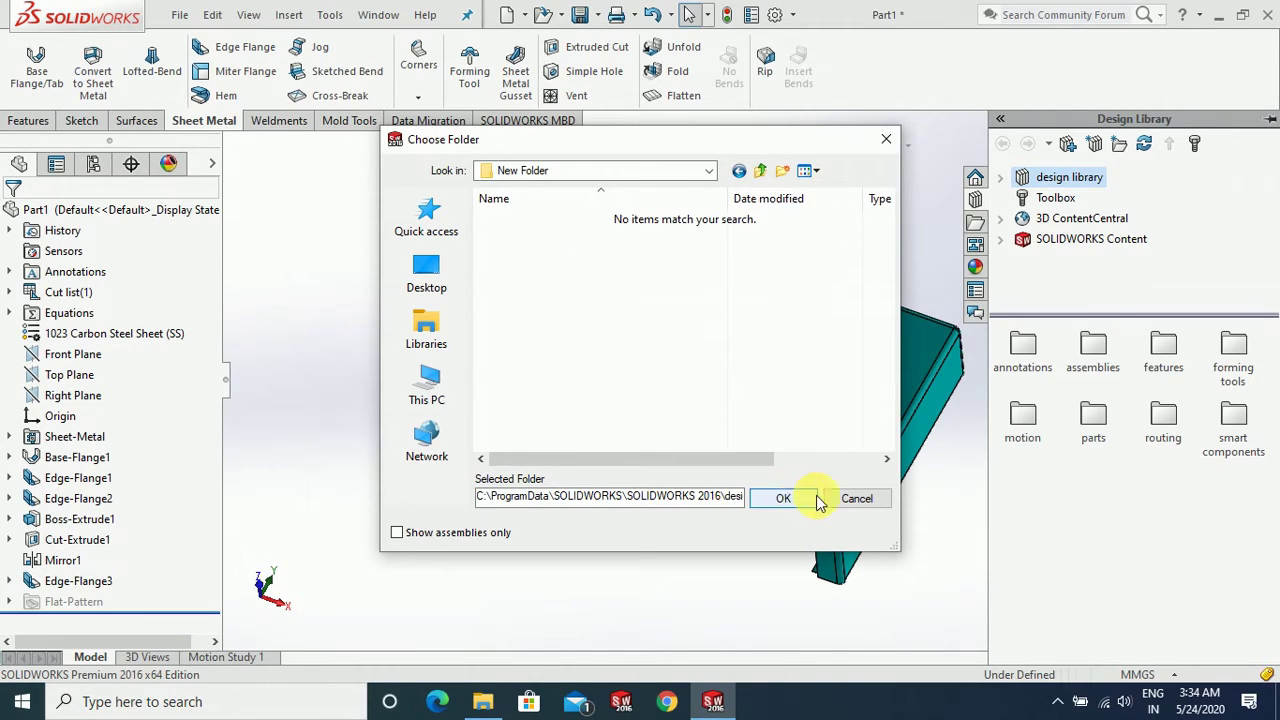
left_click(886, 139)
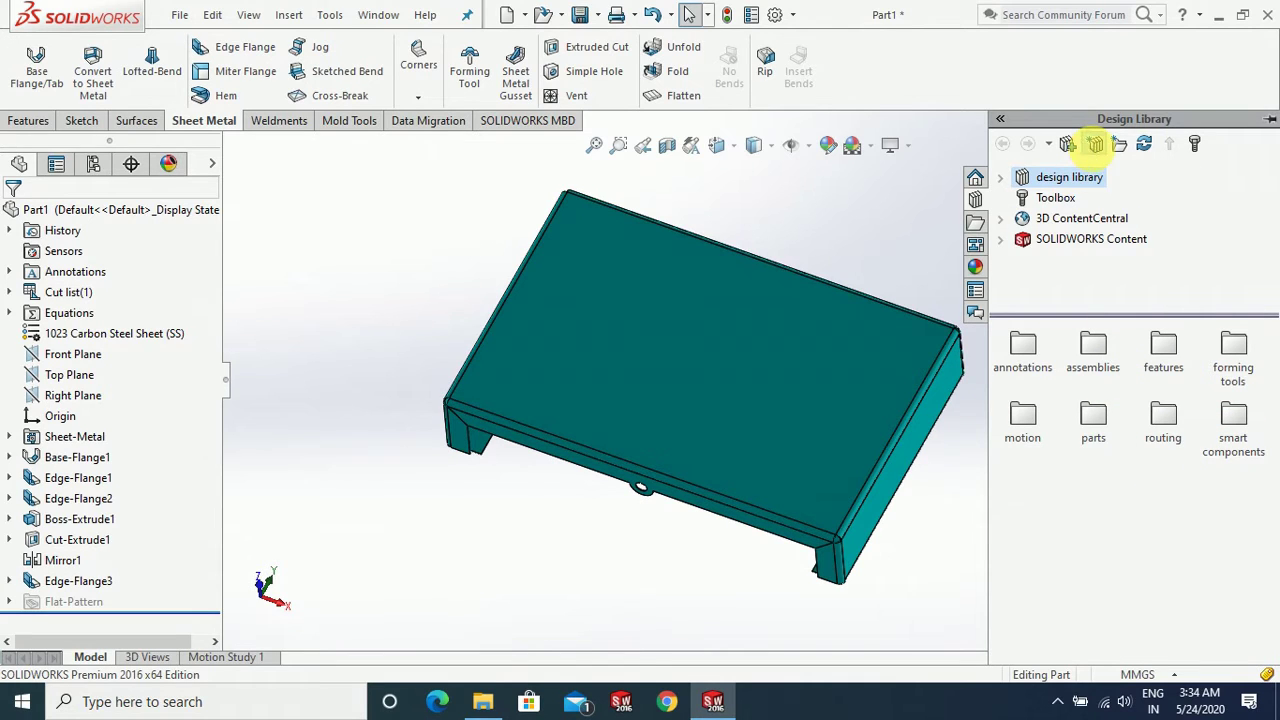
Step: Add the SOLIDWORKS 2016 design library > forming tools > louvers folder as a library location
left_click(1096, 145)
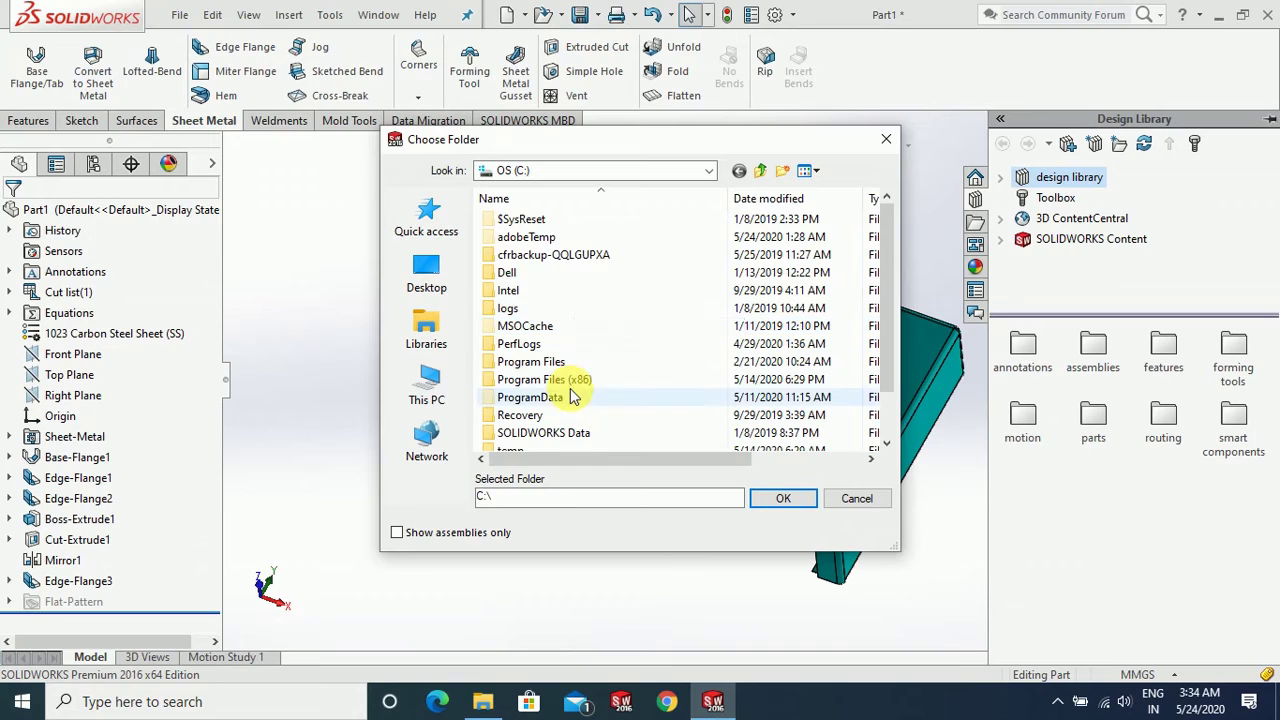
double_click(573, 396)
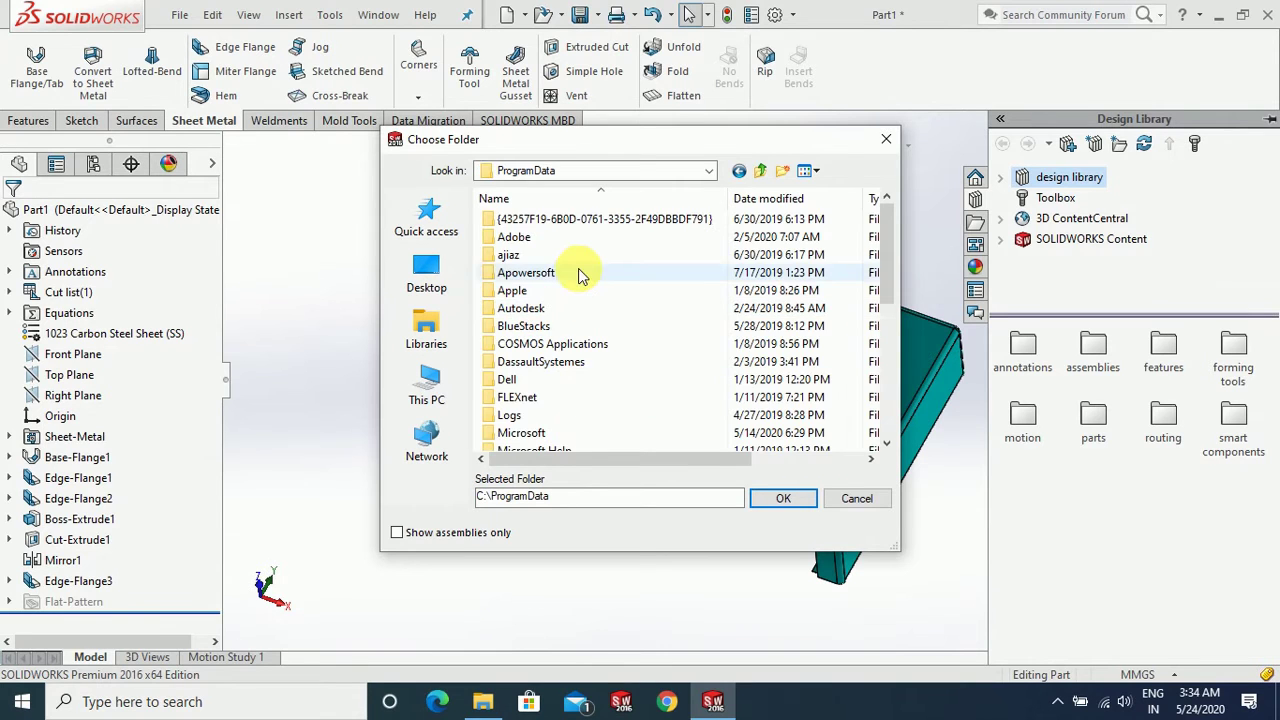
scroll(590, 322, "down", 1)
scroll(590, 343, "down", 3)
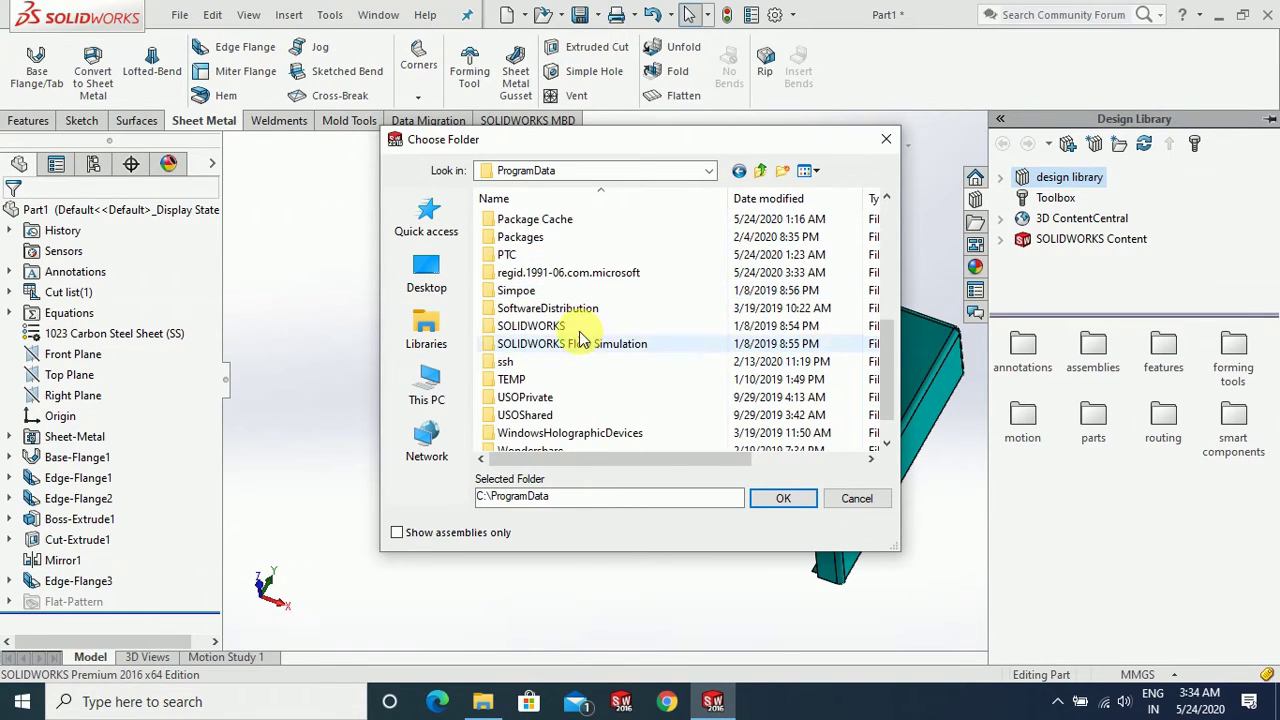
double_click(577, 332)
double_click(571, 251)
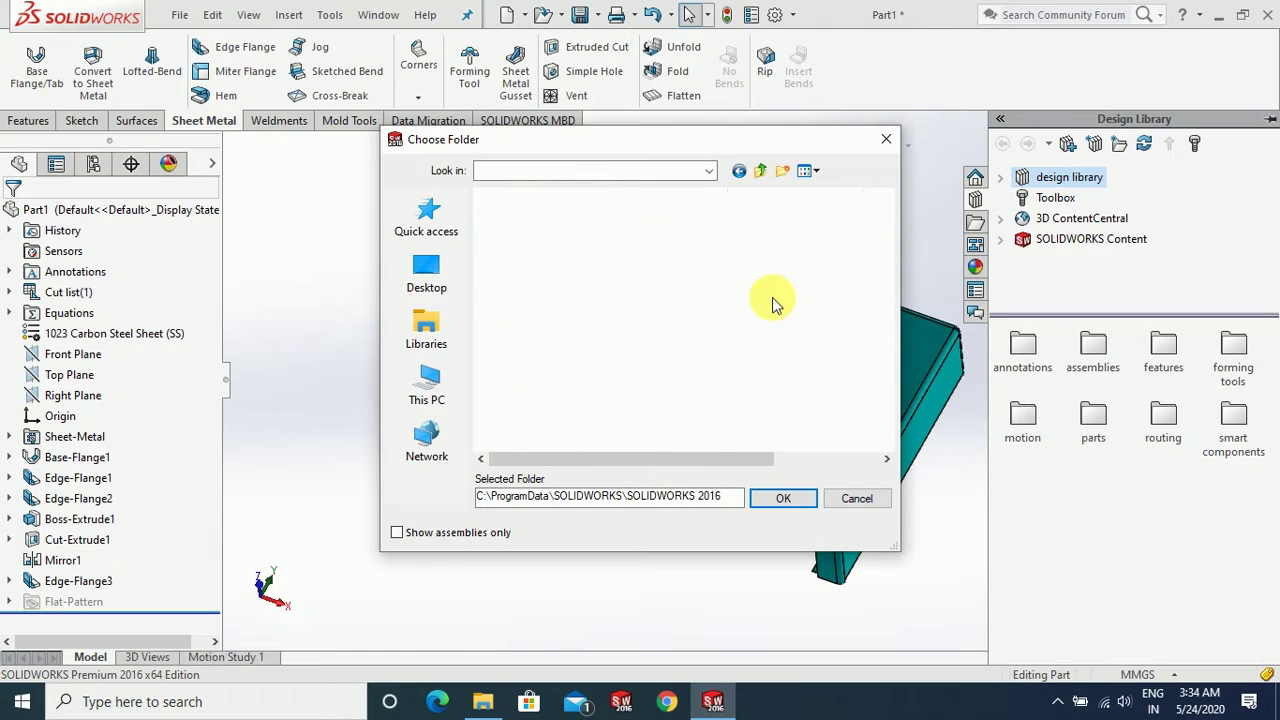
double_click(530, 343)
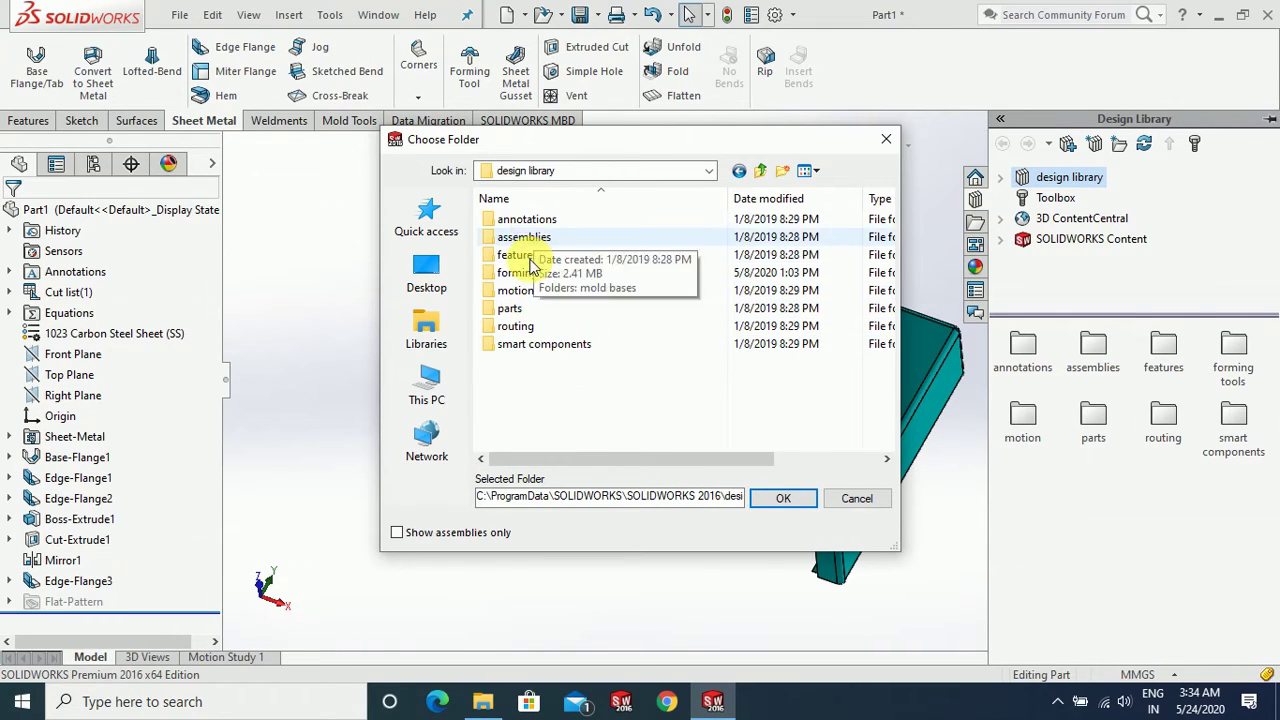
left_click(522, 276)
double_click(525, 281)
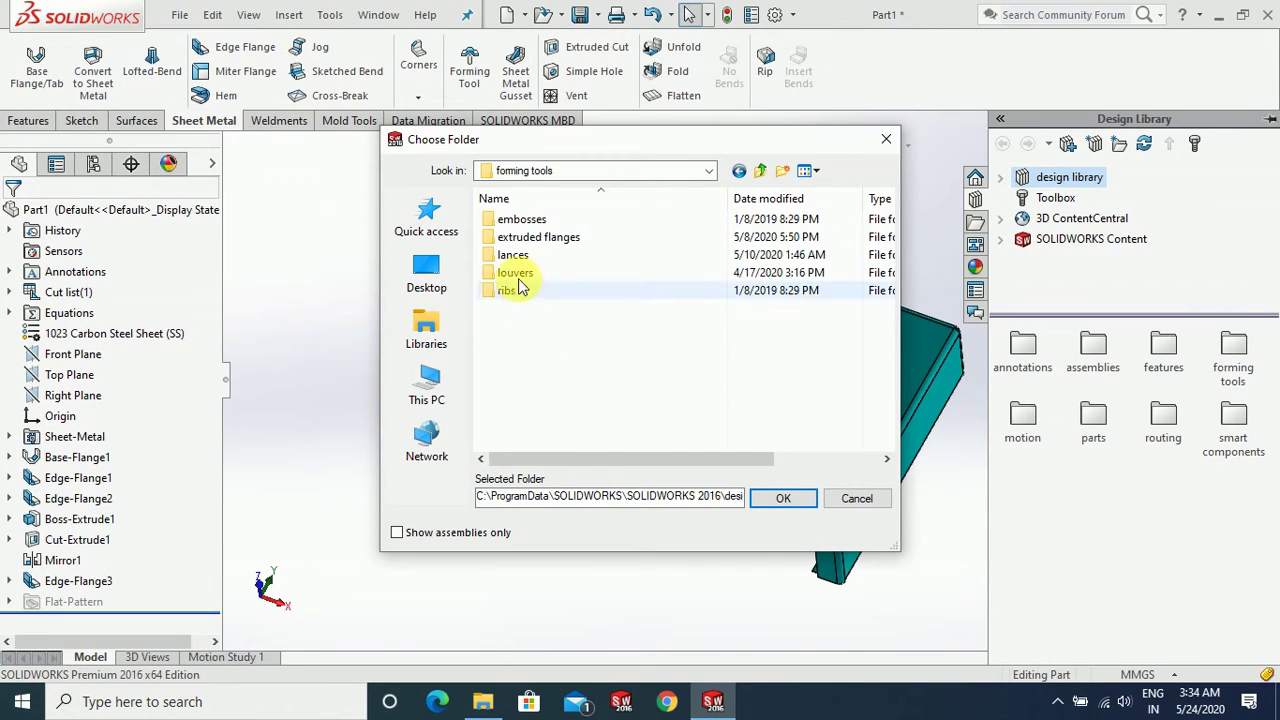
double_click(517, 280)
left_click(785, 500)
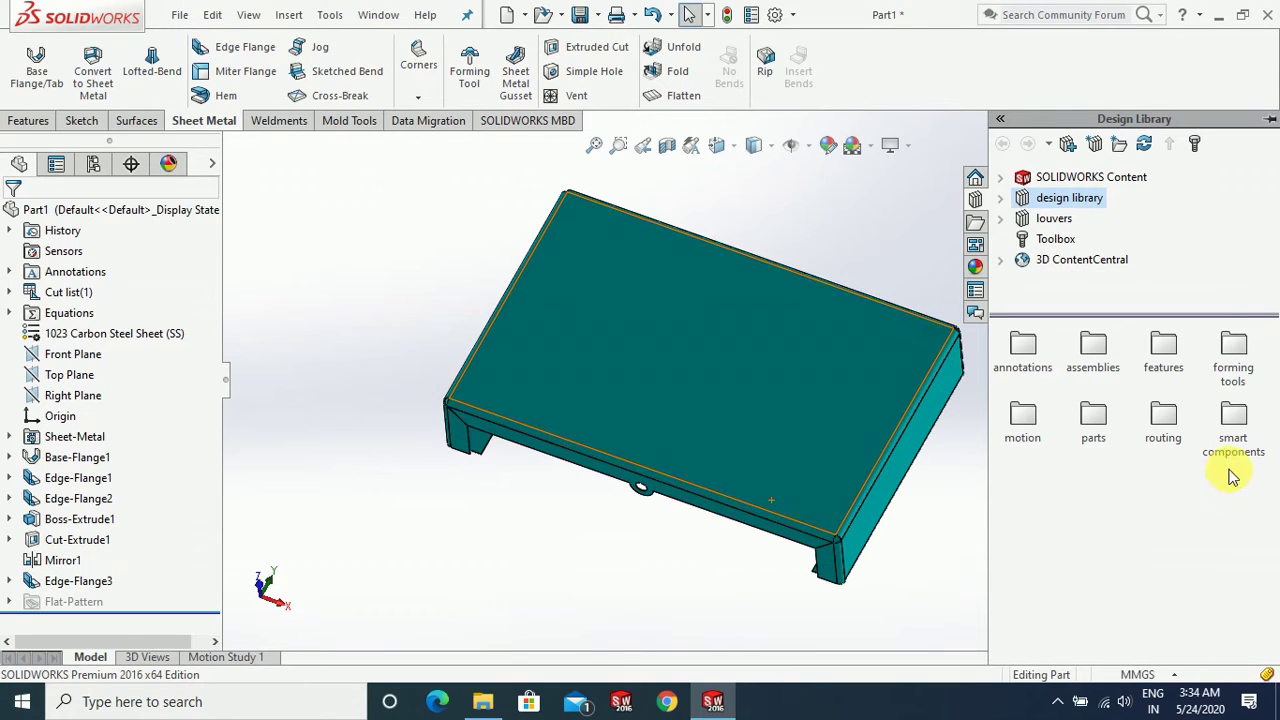
Step: Drag the louver forming tool from the design library onto the tray's top face
double_click(1234, 358)
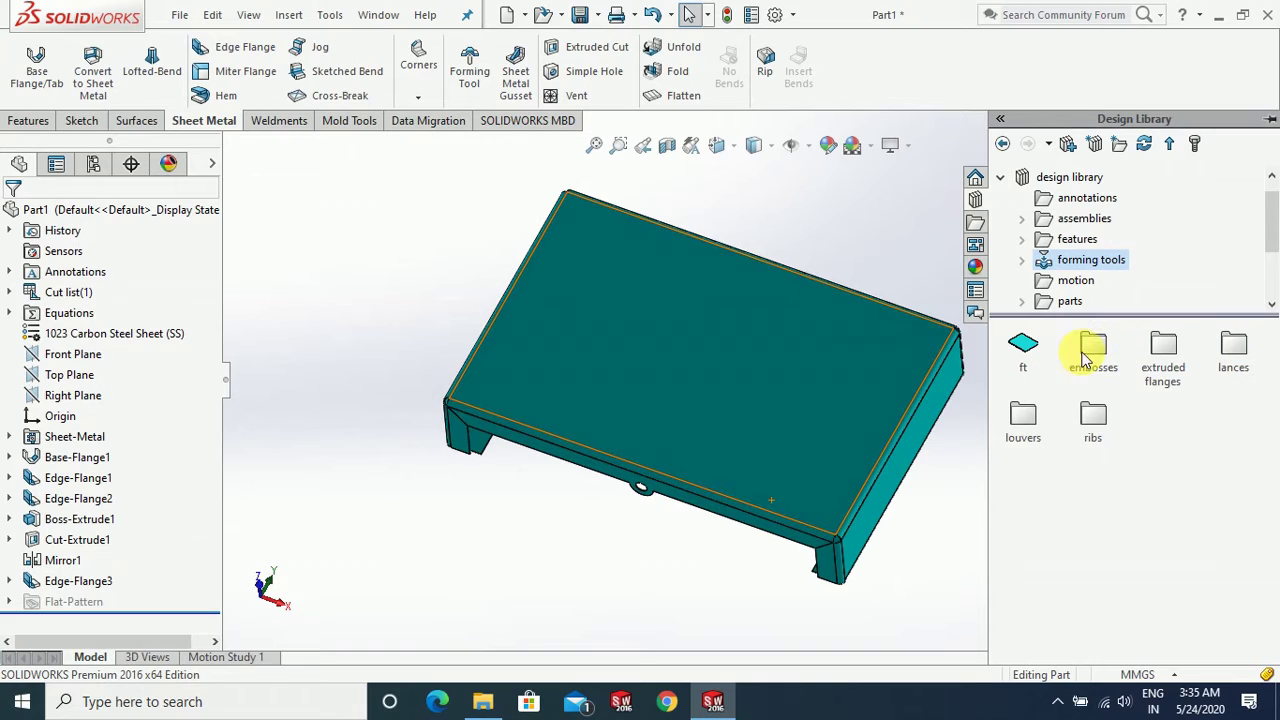
double_click(1022, 432)
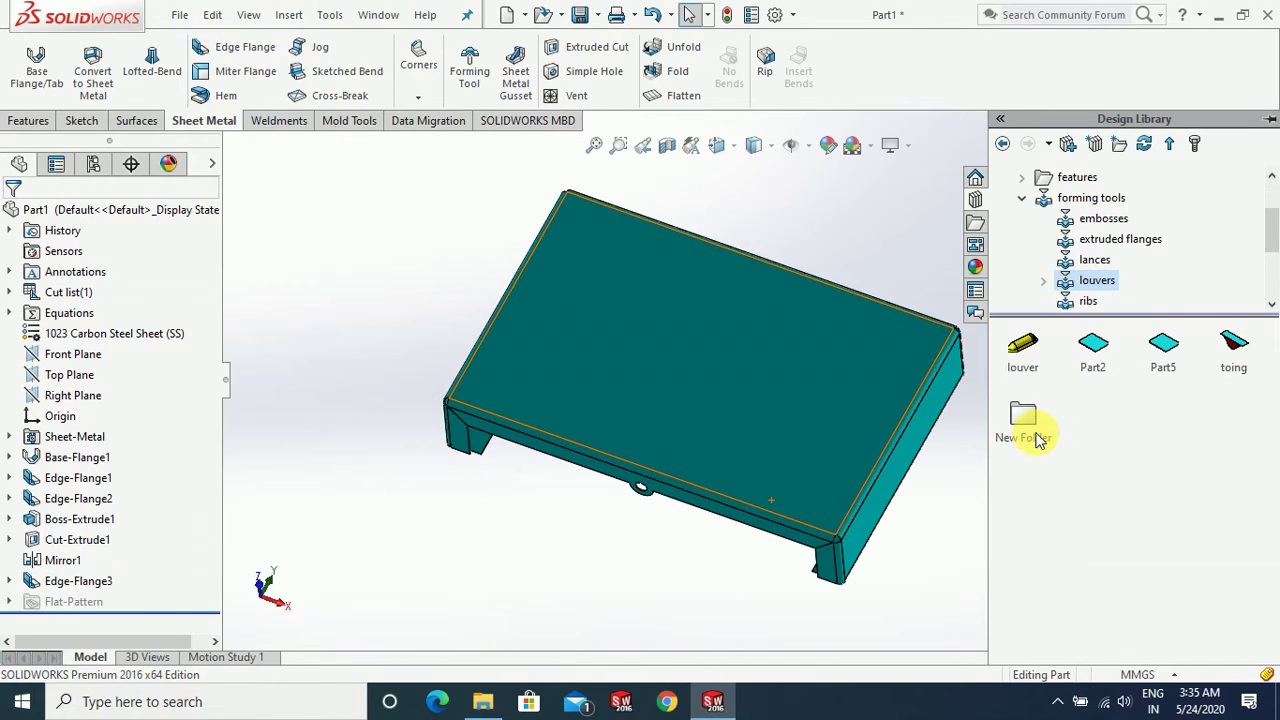
mouse_move(1040, 432)
left_mouse_down()
mouse_move(838, 490)
mouse_move(1010, 360)
left_mouse_up()
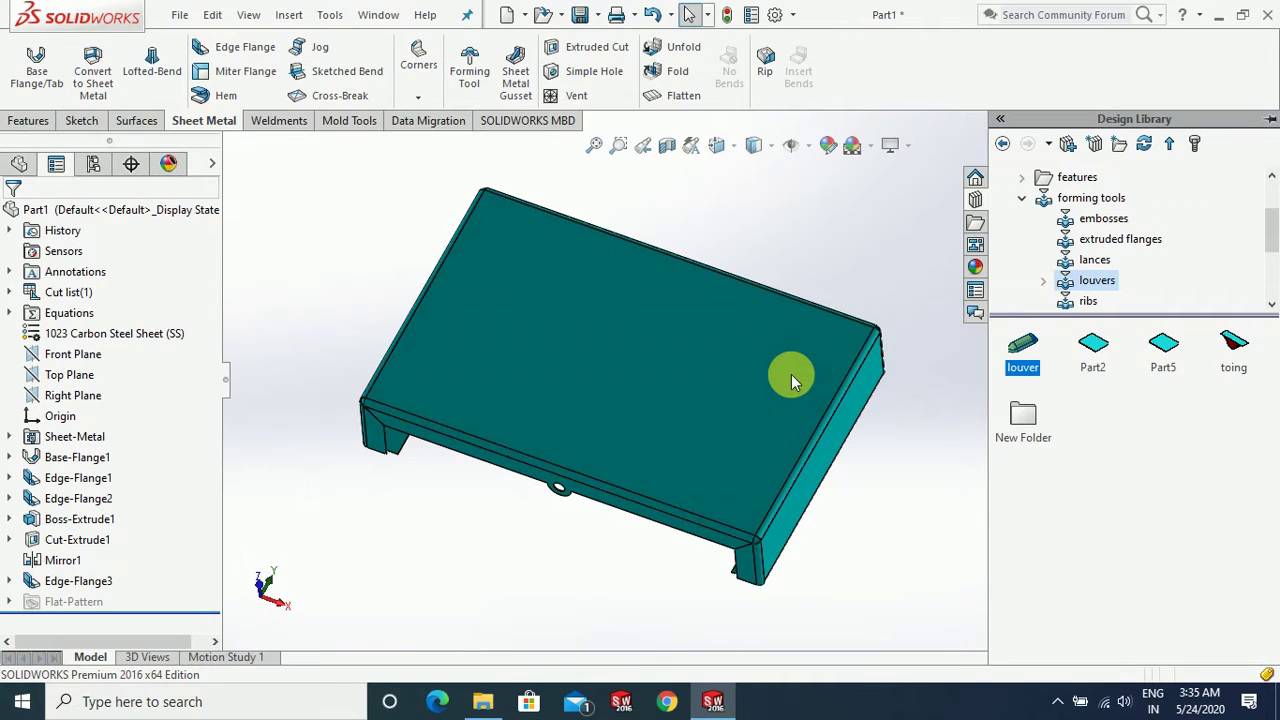
left_click_drag(791, 380, 791, 380)
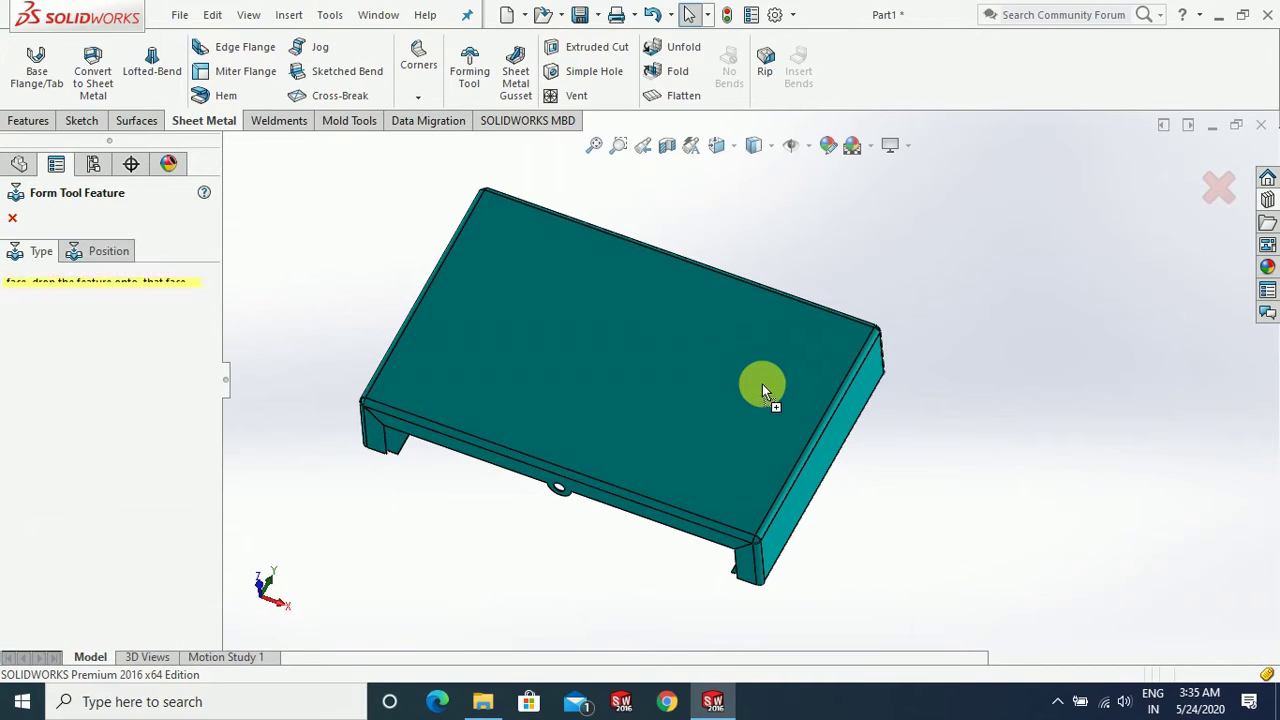
Step: Flip the louver tool to the opposite face and move on to positioning it
mouse_move(893, 468)
middle_mouse_down()
mouse_move(903, 380)
mouse_move(960, 294)
mouse_move(965, 262)
mouse_move(959, 288)
middle_mouse_up()
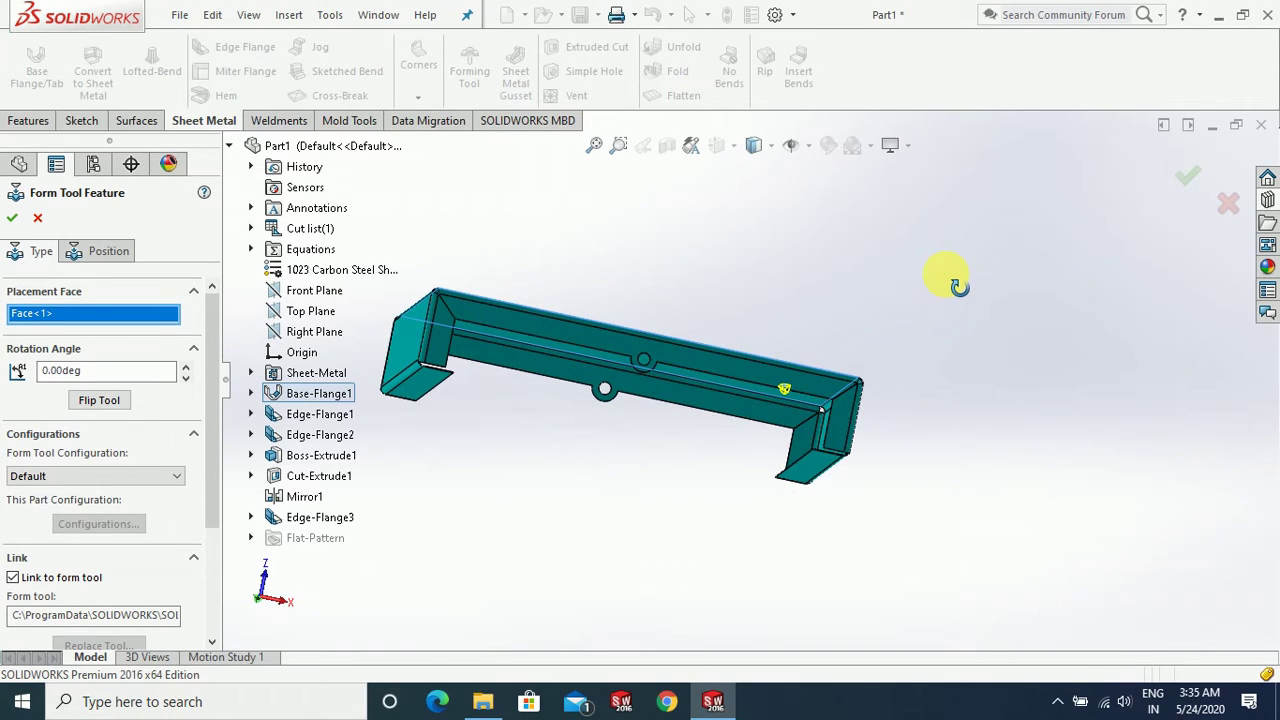
mouse_move(955, 306)
middle_mouse_down()
mouse_move(949, 334)
mouse_move(969, 263)
mouse_move(946, 477)
mouse_move(937, 309)
mouse_move(909, 406)
mouse_move(913, 395)
mouse_move(923, 437)
mouse_move(894, 449)
mouse_move(894, 514)
mouse_move(894, 470)
mouse_move(866, 537)
mouse_move(894, 403)
mouse_move(909, 416)
mouse_move(903, 446)
mouse_move(880, 450)
middle_mouse_up()
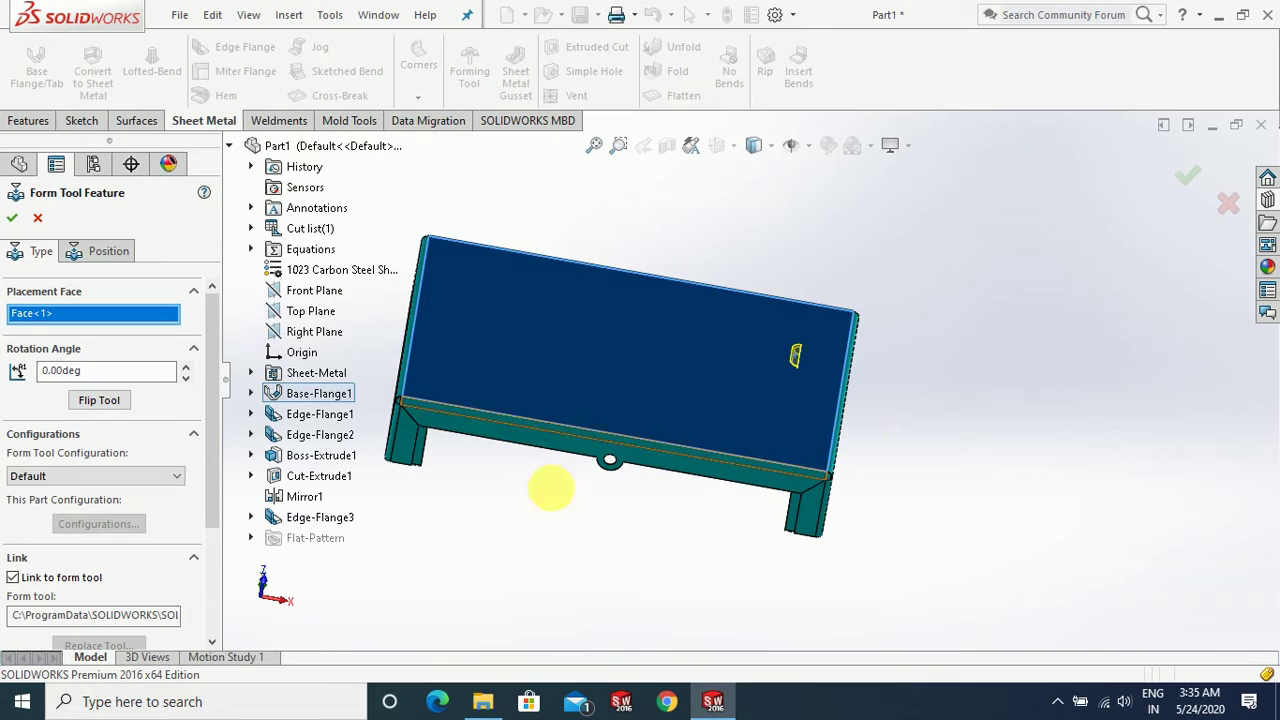
left_click(98, 400)
mouse_move(840, 515)
middle_mouse_down()
mouse_move(829, 457)
mouse_move(849, 400)
mouse_move(837, 586)
mouse_move(837, 409)
mouse_move(851, 427)
middle_mouse_up()
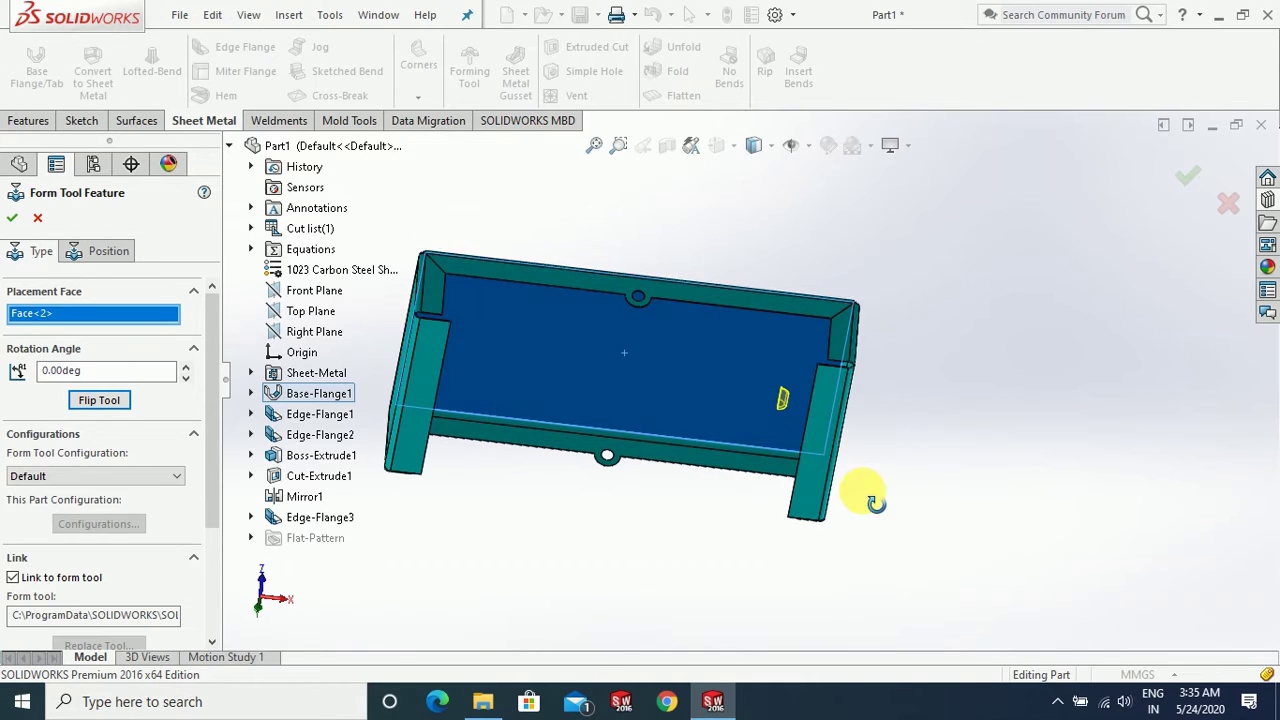
mouse_move(874, 500)
middle_mouse_down()
mouse_move(897, 394)
mouse_move(863, 660)
mouse_move(903, 434)
mouse_move(917, 540)
mouse_move(900, 560)
mouse_move(906, 586)
mouse_move(837, 523)
mouse_move(873, 566)
mouse_move(894, 543)
mouse_move(634, 286)
mouse_move(503, 286)
middle_mouse_up()
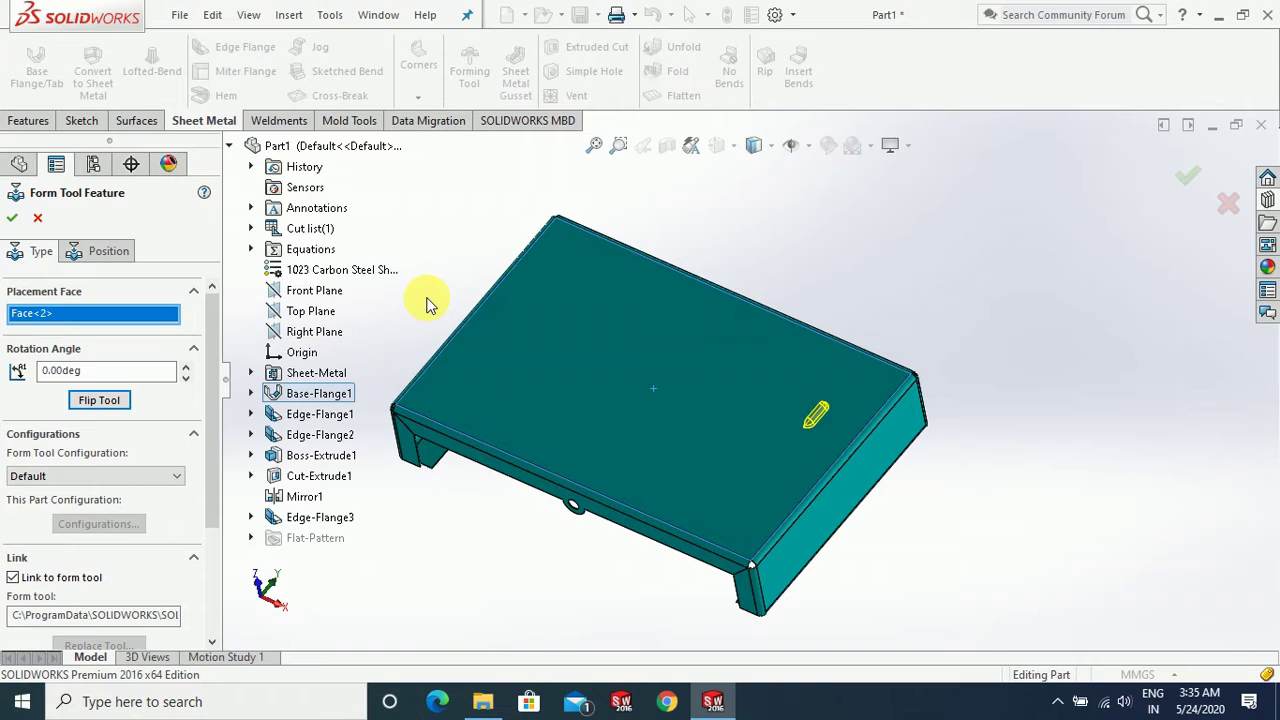
mouse_move(404, 396)
middle_mouse_down()
mouse_move(831, 383)
mouse_move(320, 412)
middle_mouse_up()
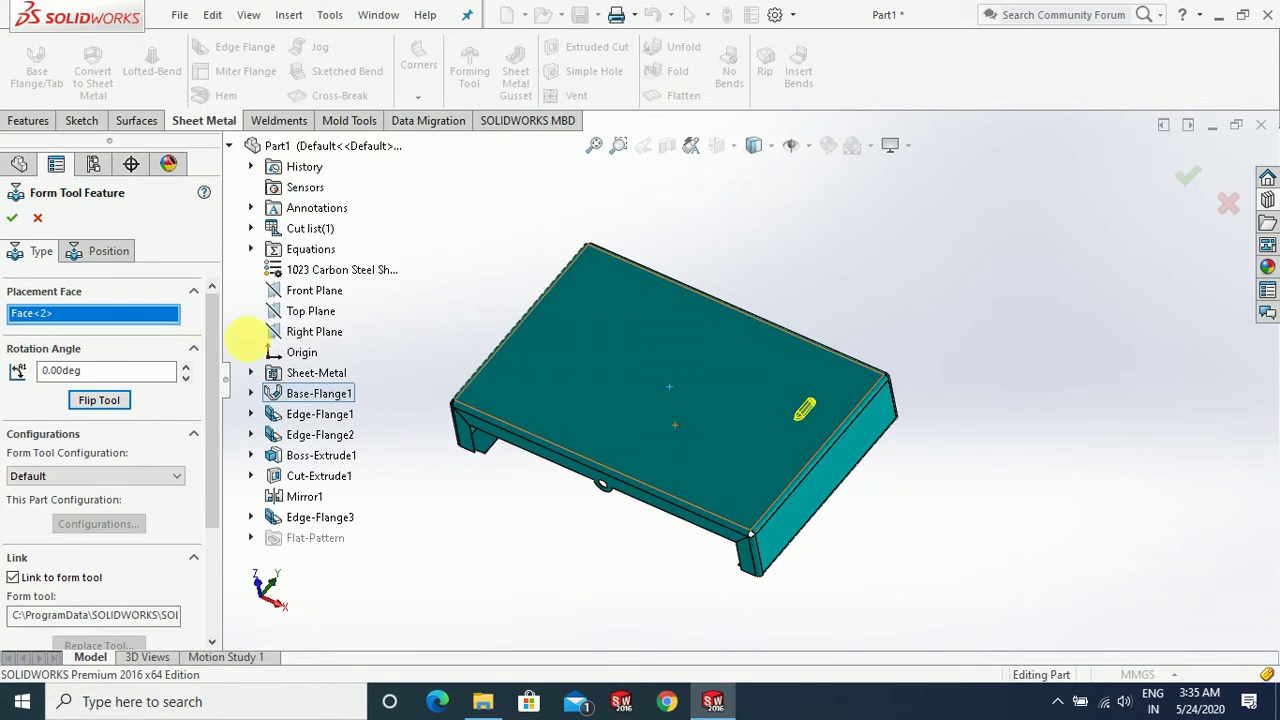
left_click(95, 252)
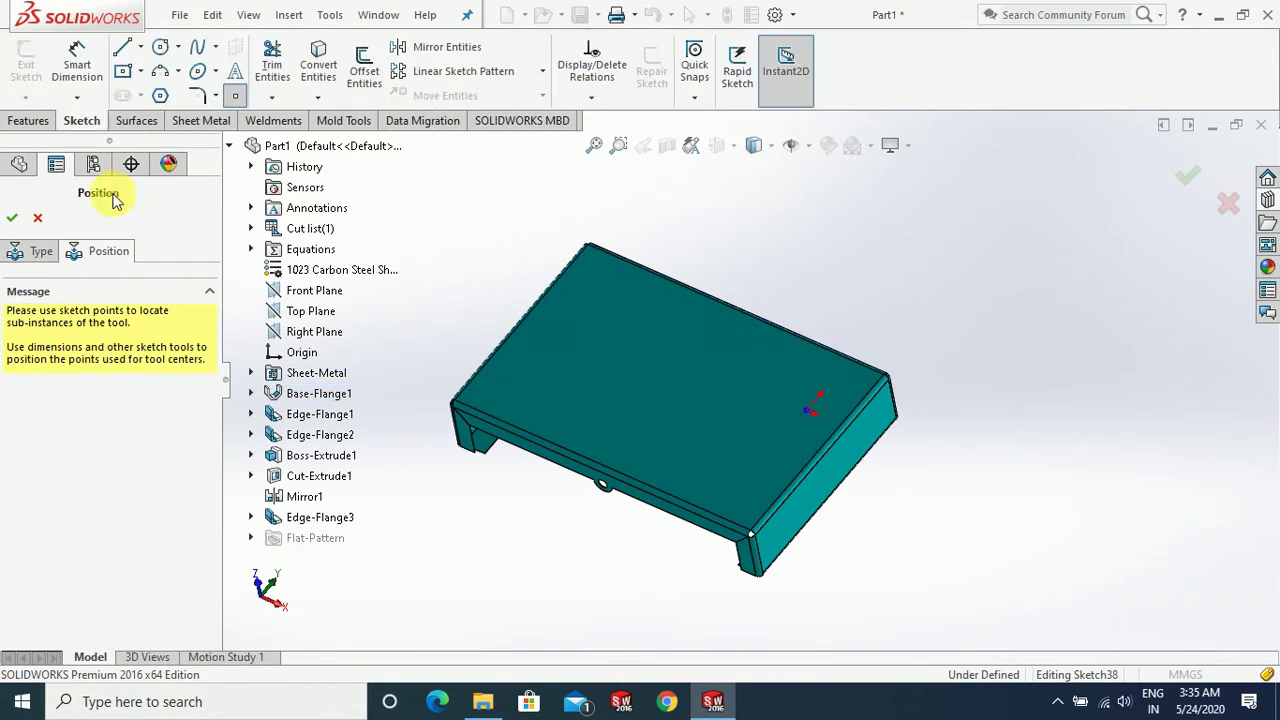
Step: Dimension the louver's centre point 63.5 mm from the tray's end edge
scroll(829, 414, "down", 2)
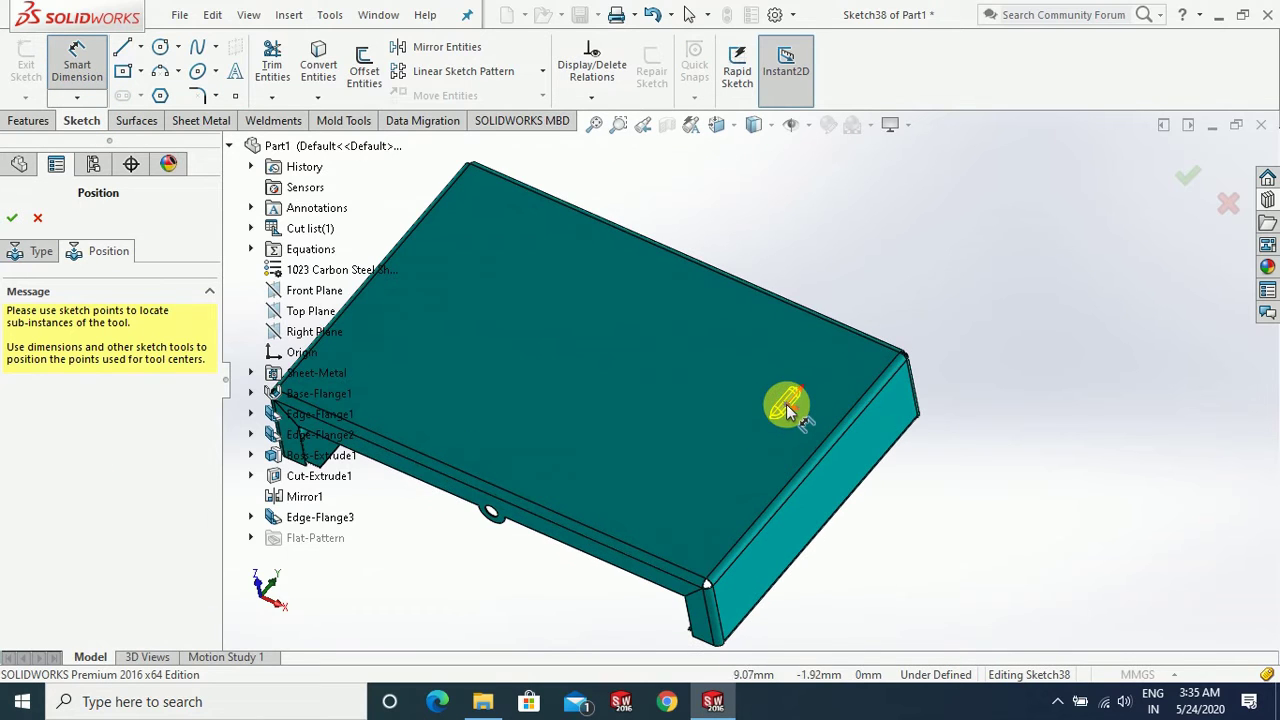
scroll(786, 408, "down", 2)
scroll(771, 400, "down", 2)
scroll(762, 400, "down", 3)
scroll(770, 406, "down", 2)
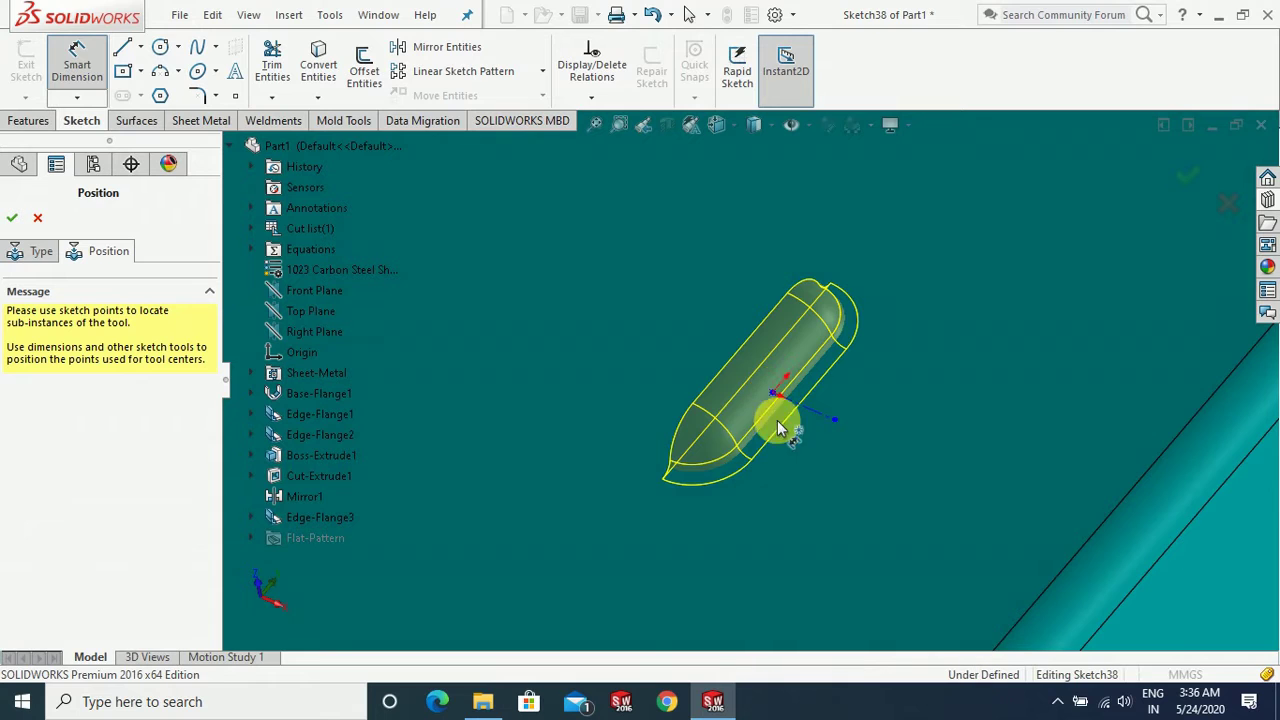
left_click(779, 428)
scroll(891, 444, "up", 3)
scroll(891, 444, "up", 3)
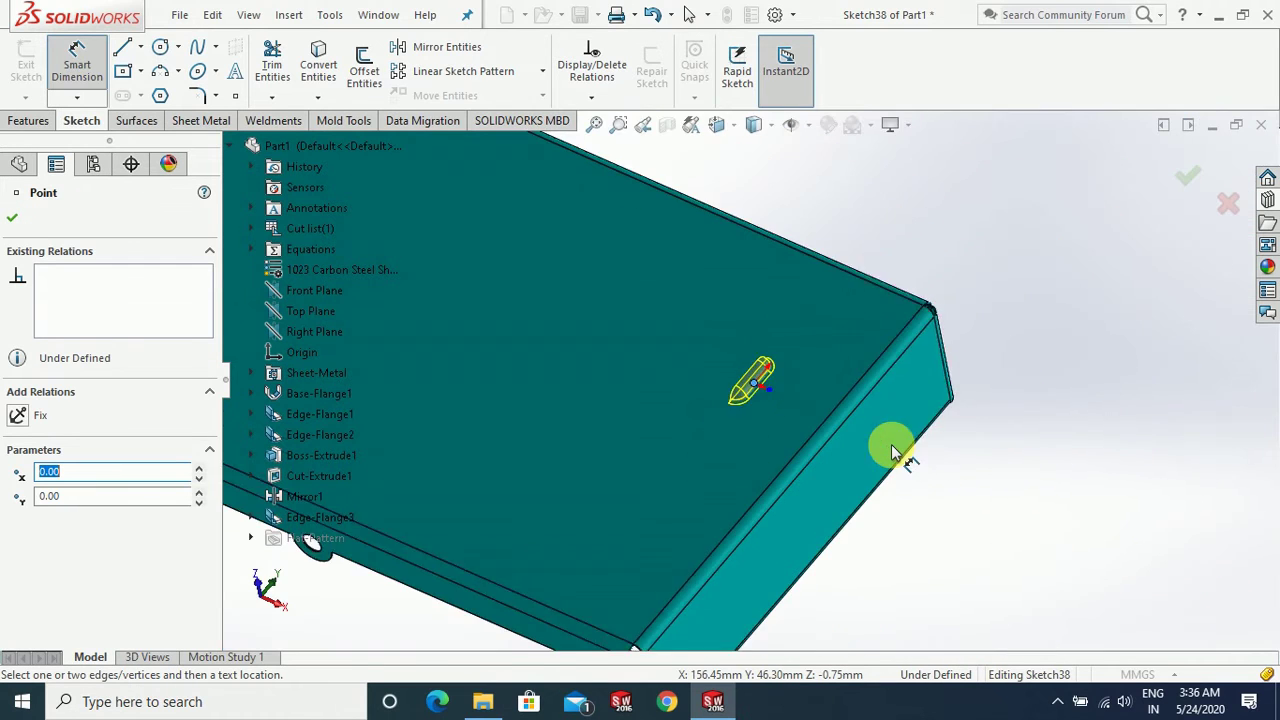
scroll(891, 444, "up", 2)
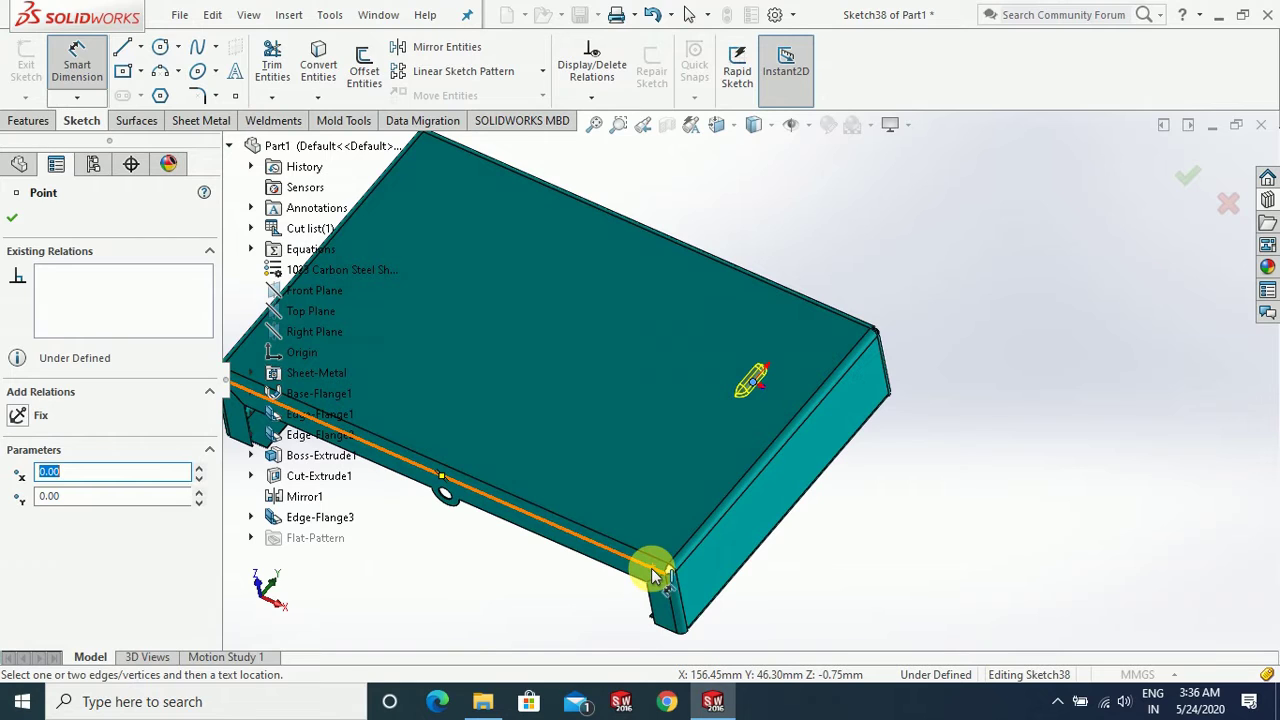
left_click(652, 577)
left_click(822, 591)
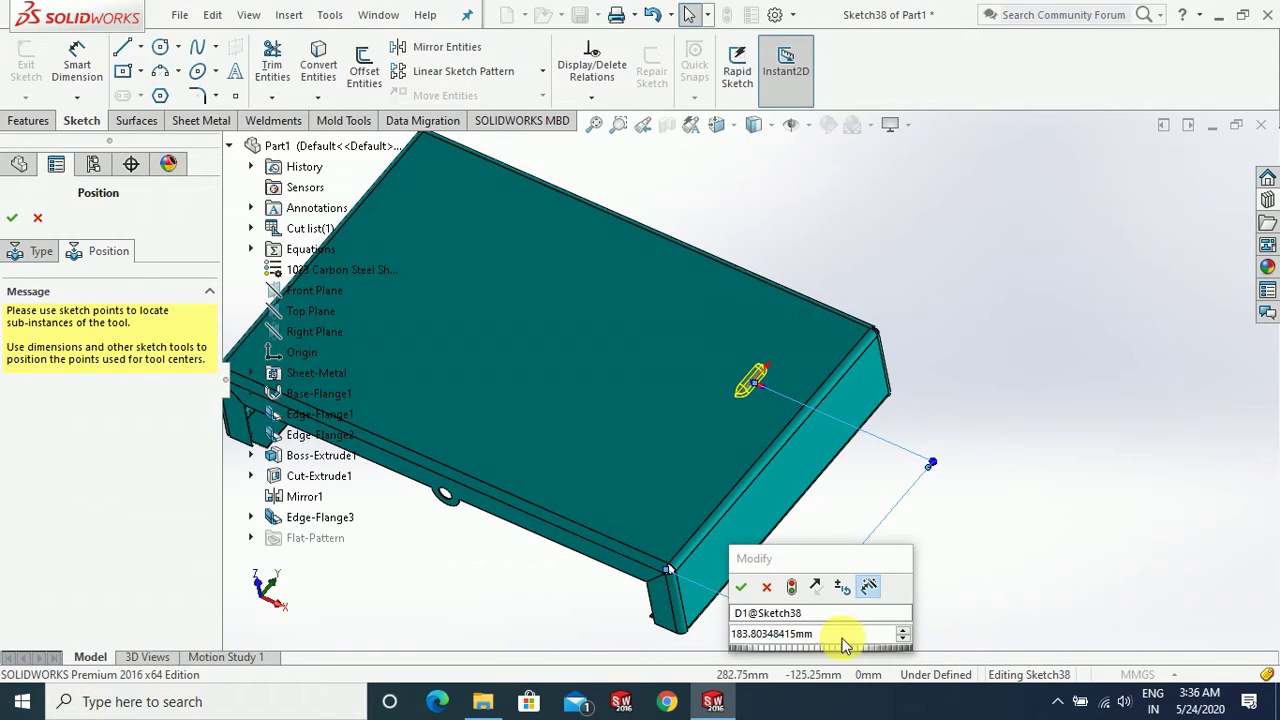
type("63")
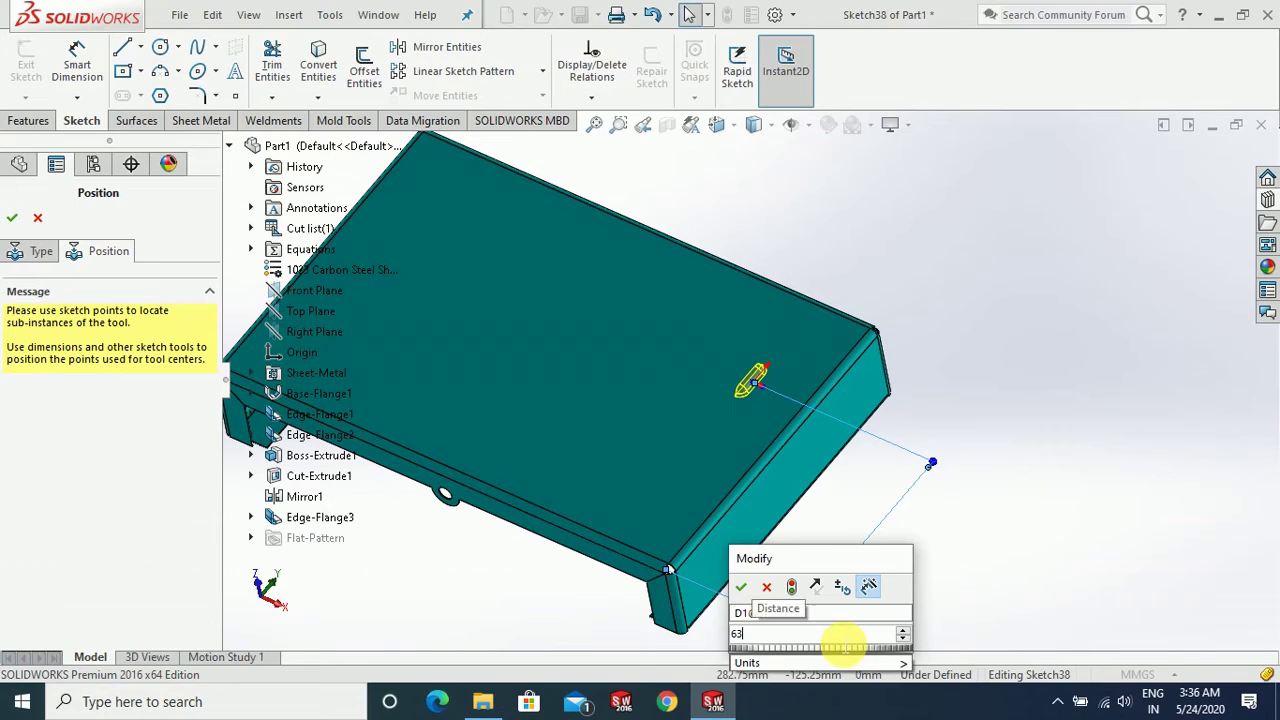
type(".")
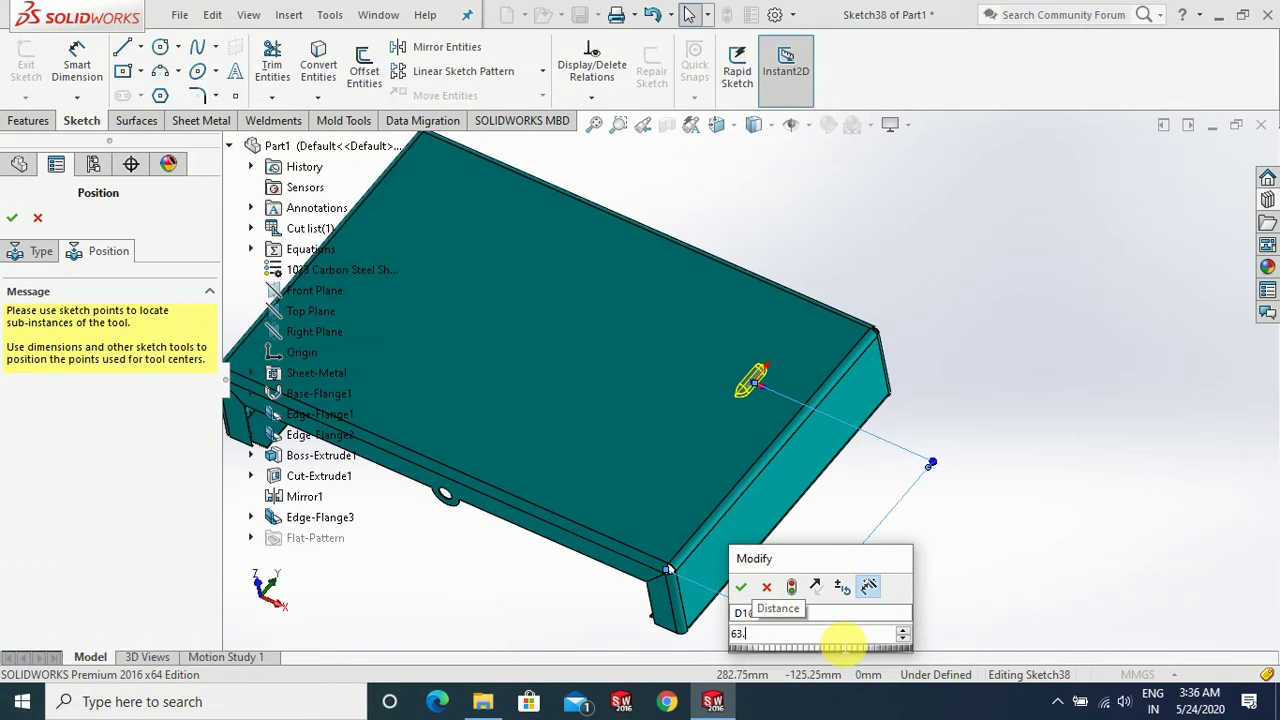
type("5")
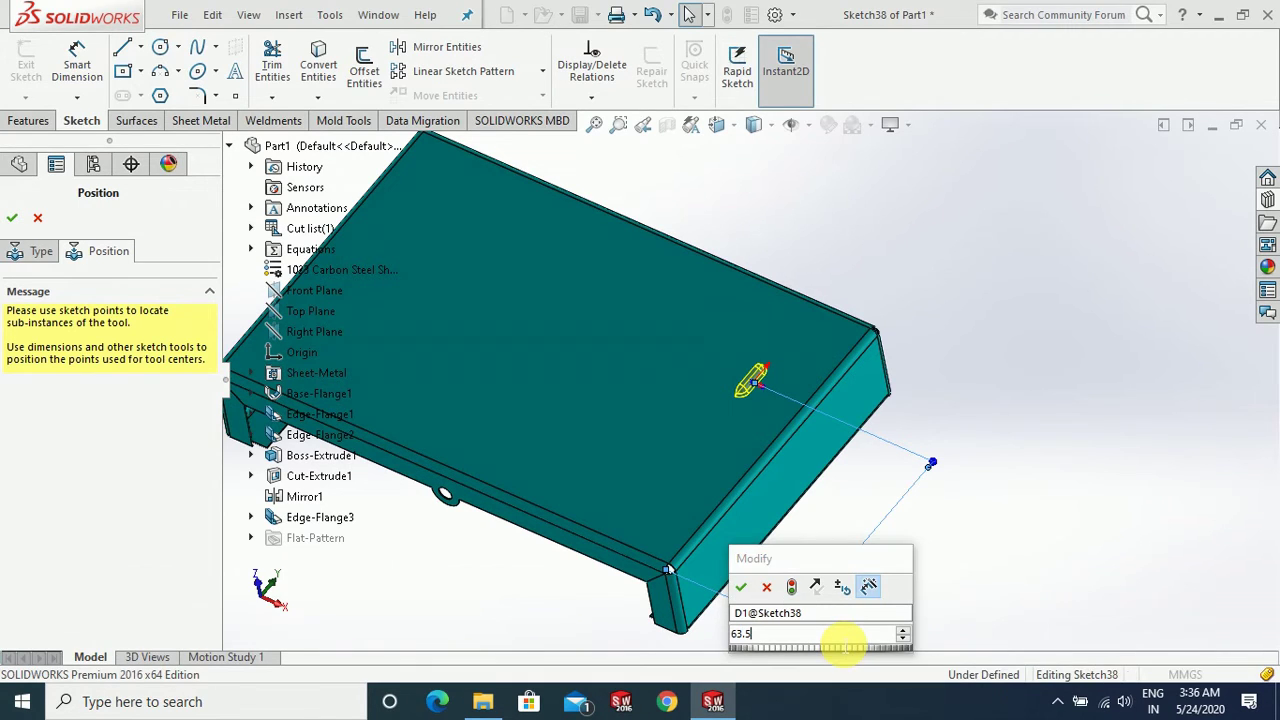
key("Escape")
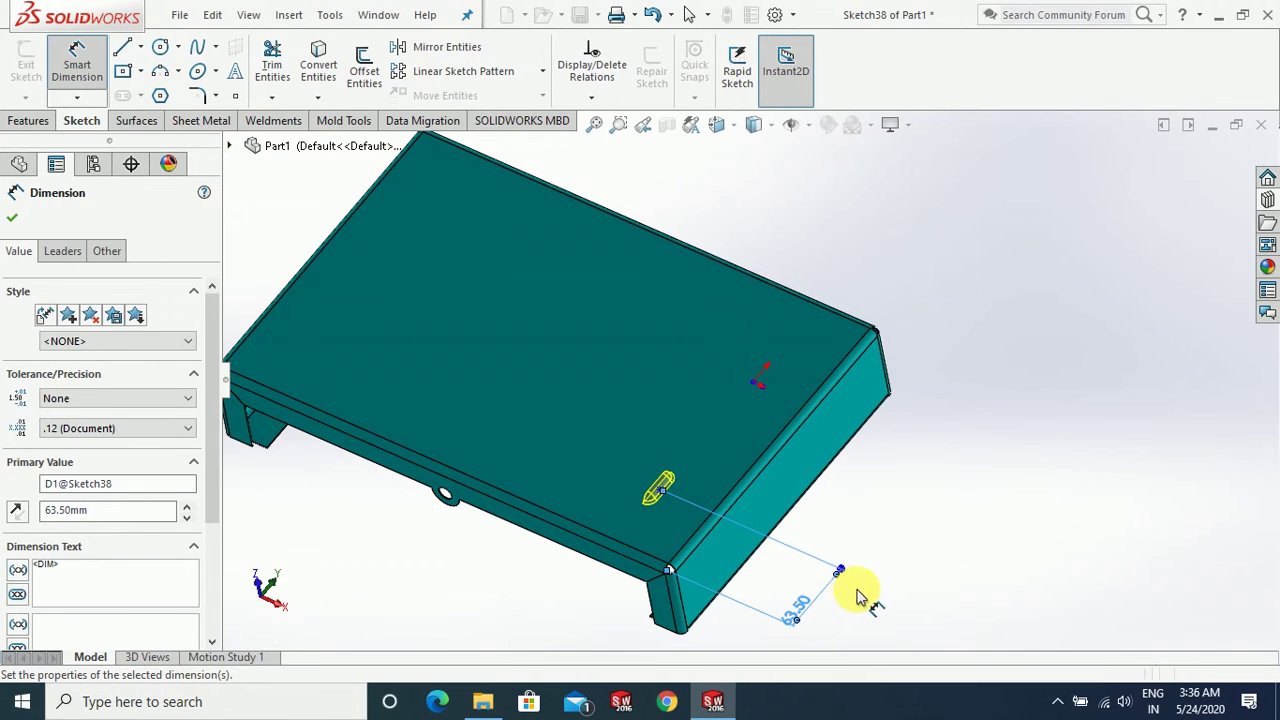
Step: Dimension the louver's centre point 43 mm from the tray's side edge
mouse_move(857, 600)
middle_mouse_down()
mouse_move(965, 535)
mouse_move(911, 631)
middle_mouse_up()
scroll(771, 491, "down", 3)
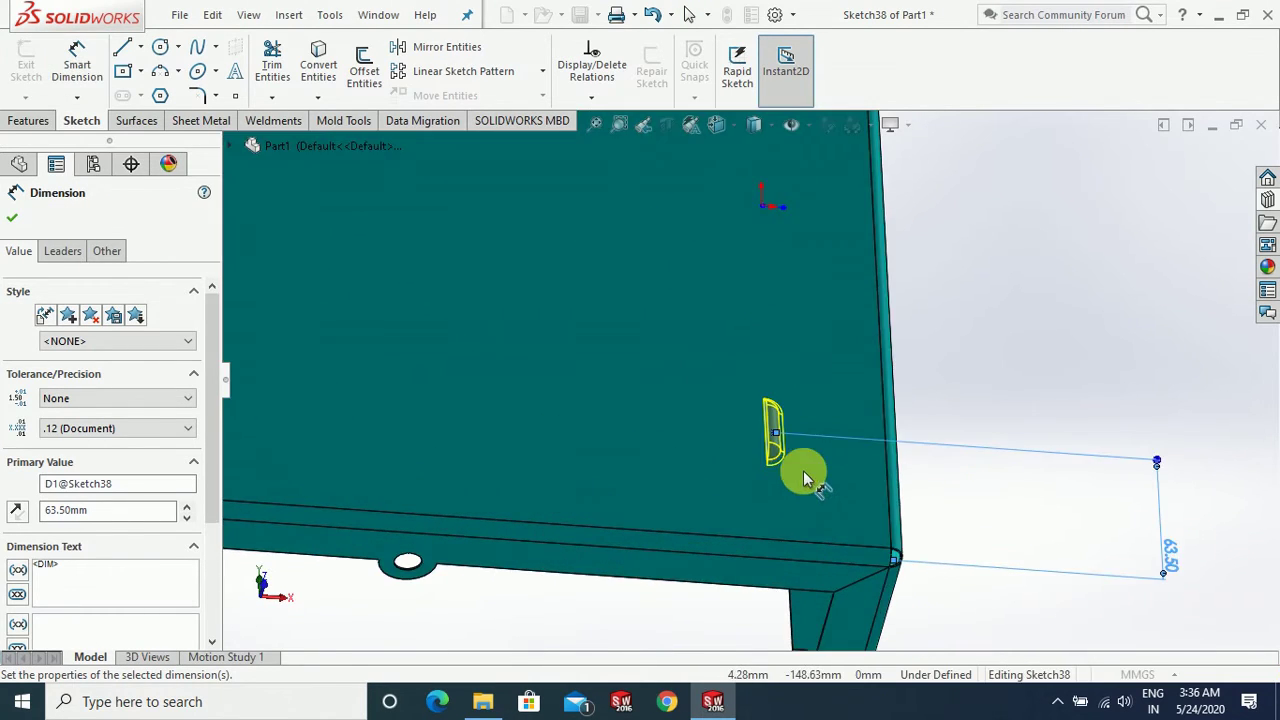
scroll(803, 471, "down", 3)
middle_click_drag(750, 416, 715, 372)
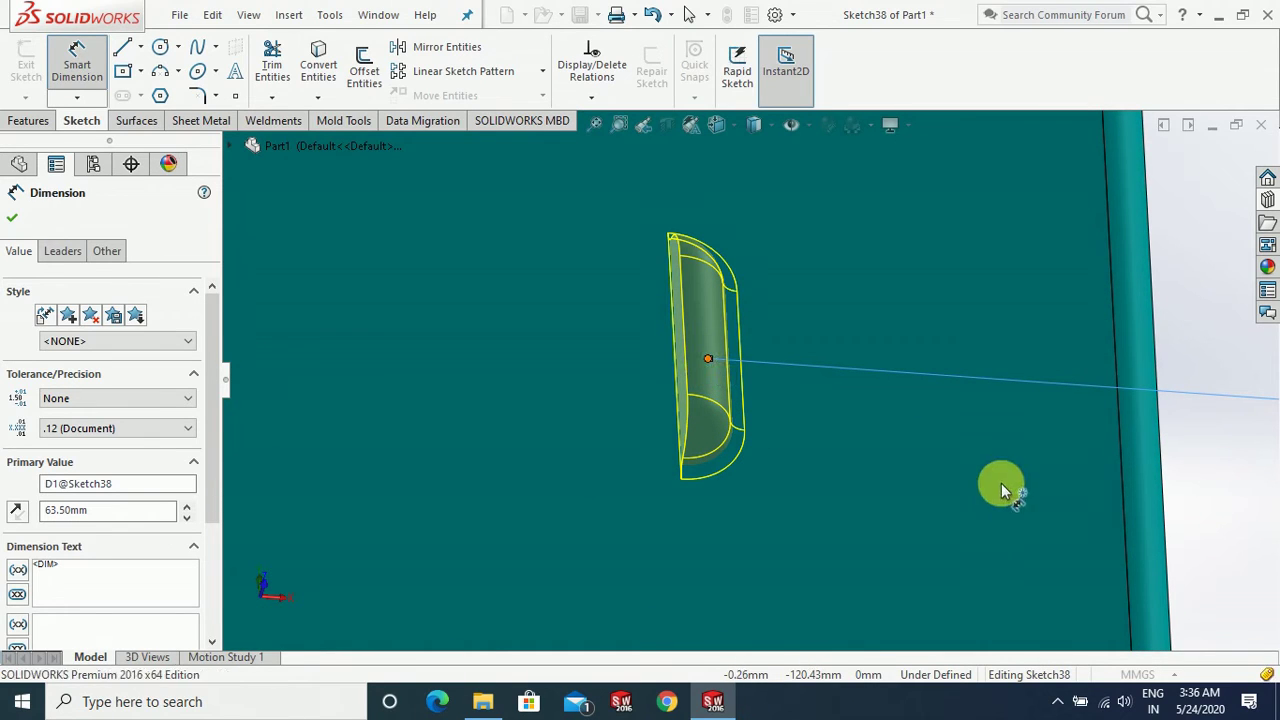
scroll(840, 468, "up", 4)
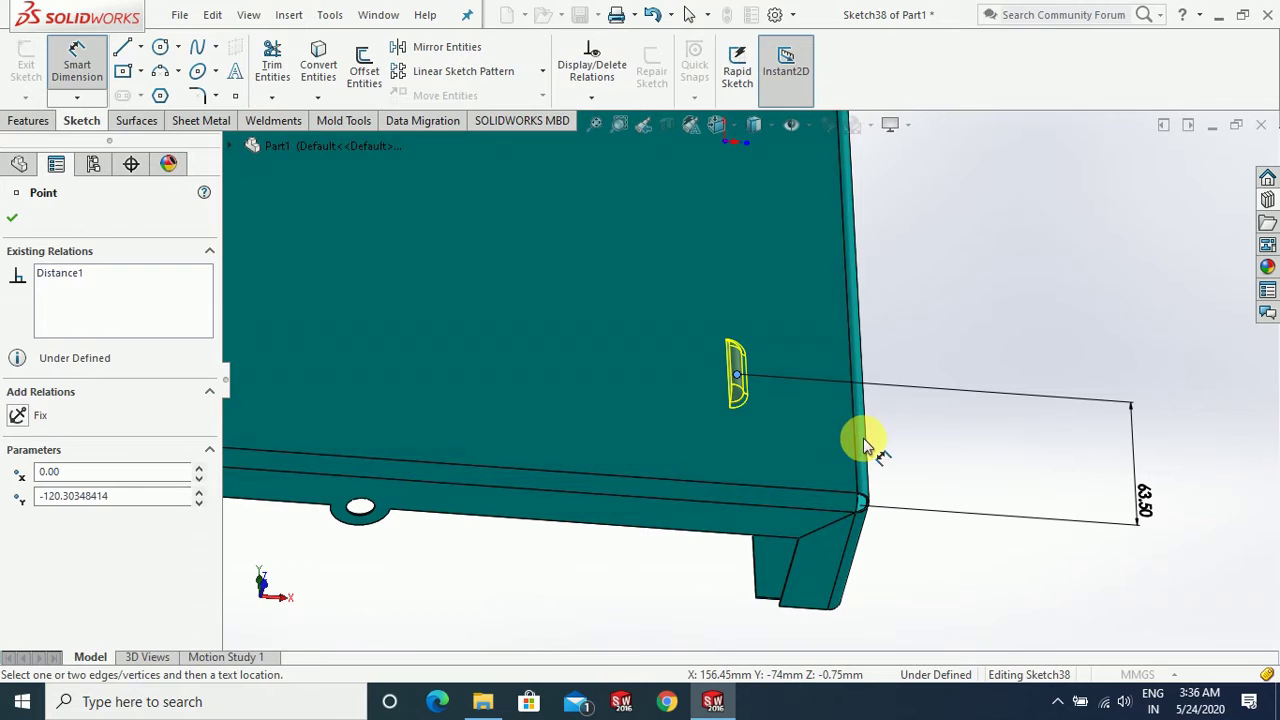
left_click(868, 445)
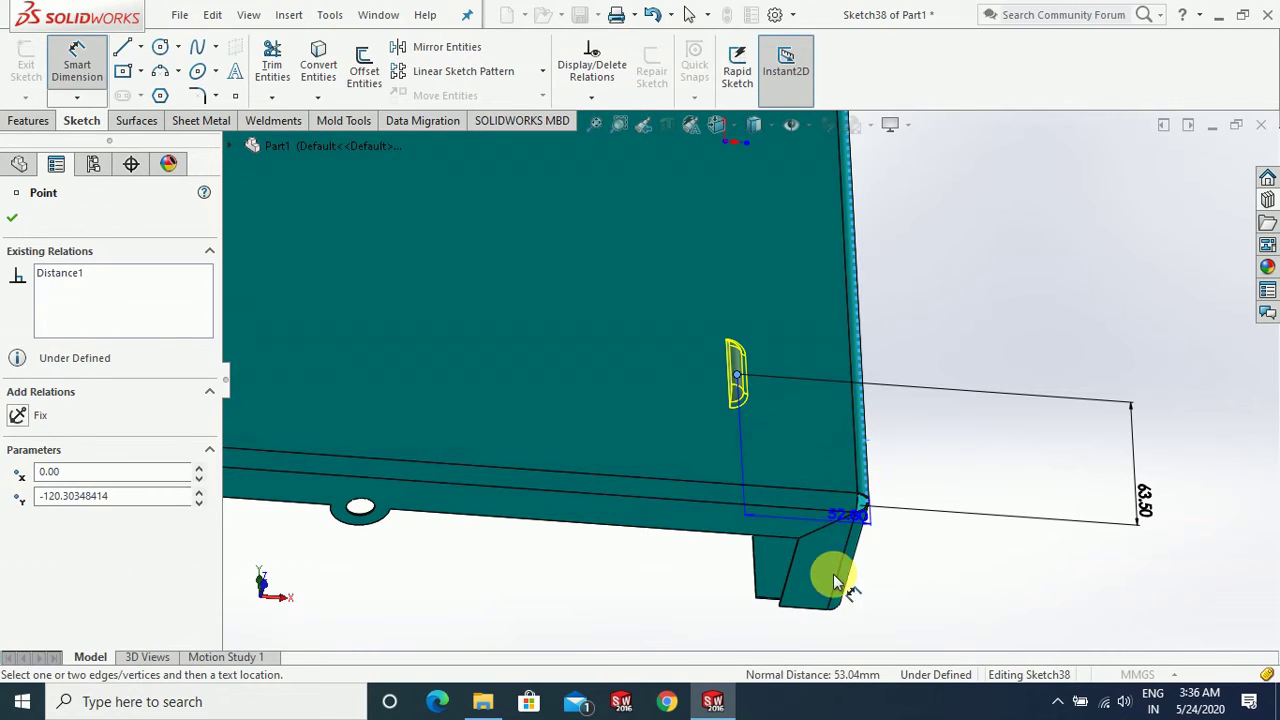
left_click(950, 588)
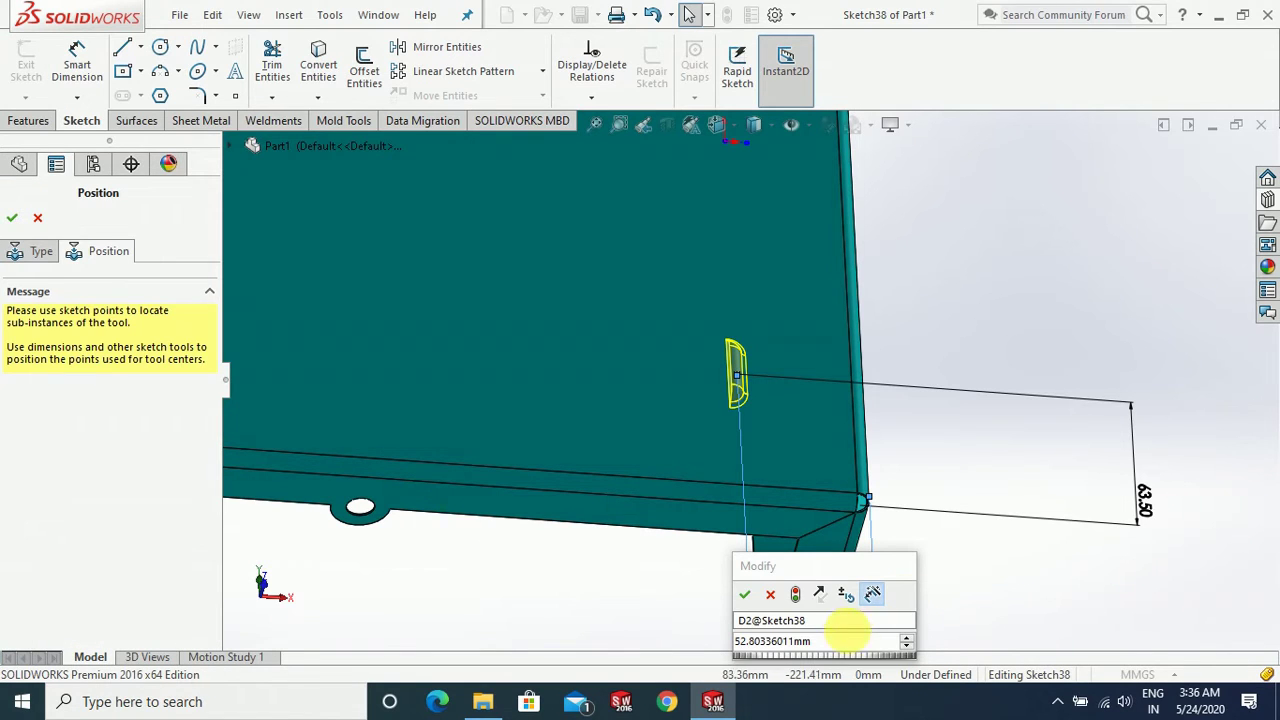
type("43")
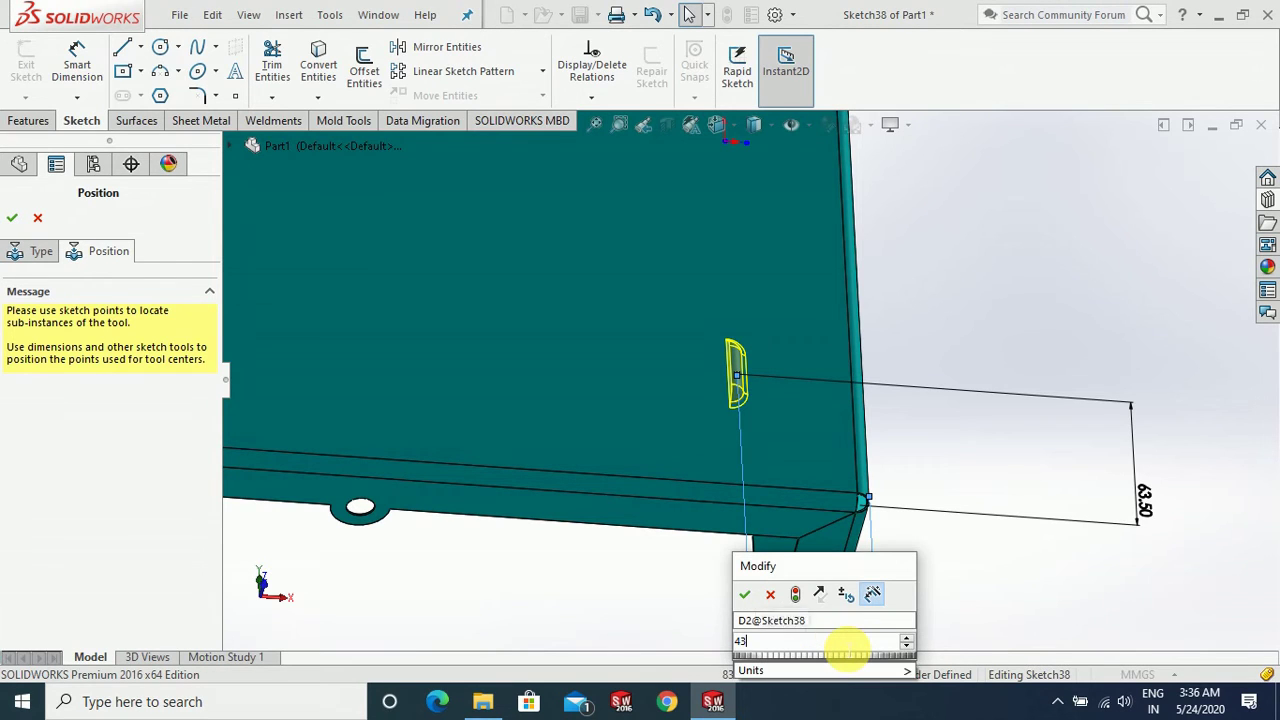
key("Return")
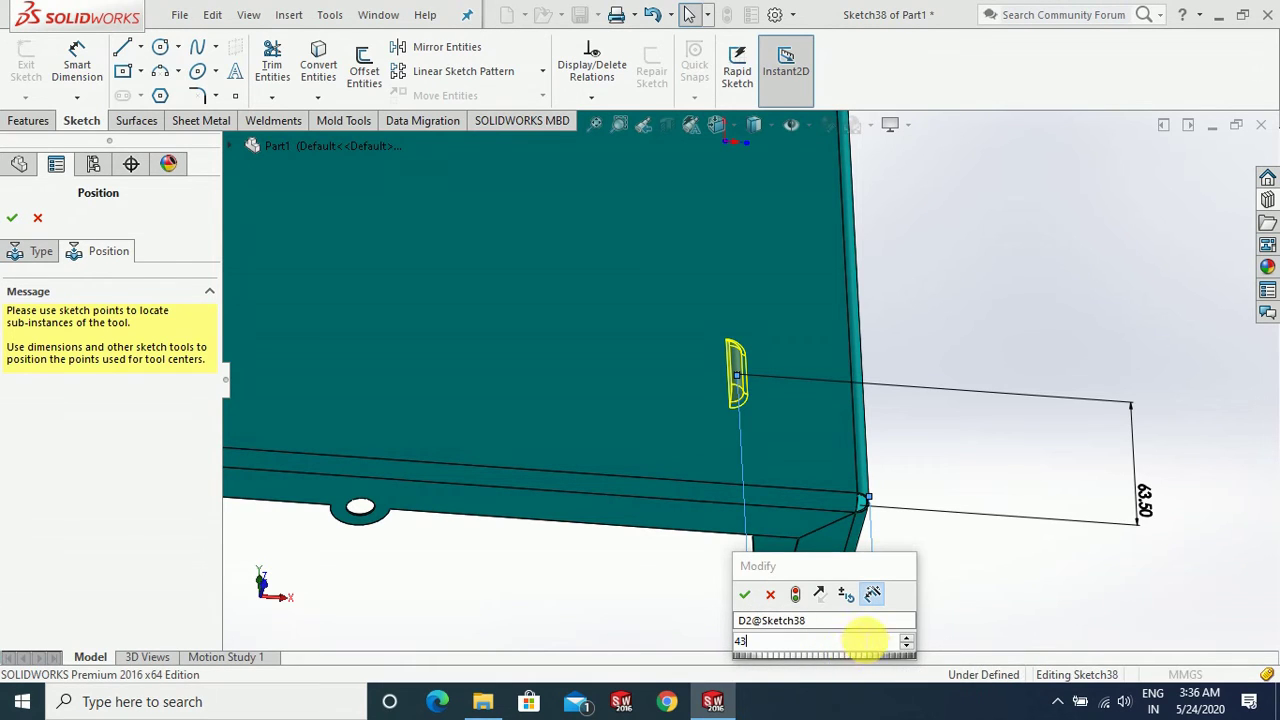
key("Escape")
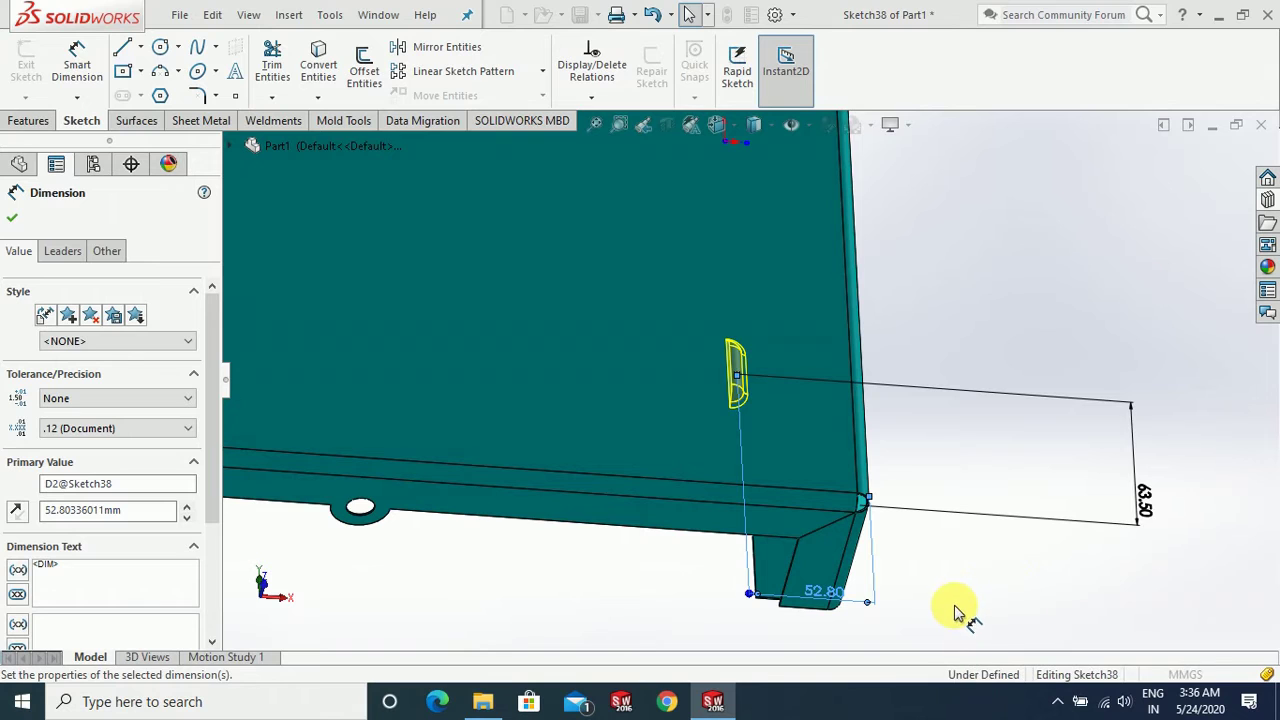
Step: Close the position sketch and accept the placement, creating louver1
scroll(957, 606, "up", 2)
scroll(945, 595, "up", 2)
mouse_move(929, 580)
middle_mouse_down()
mouse_move(915, 505)
mouse_move(880, 470)
middle_mouse_up()
left_click(12, 217)
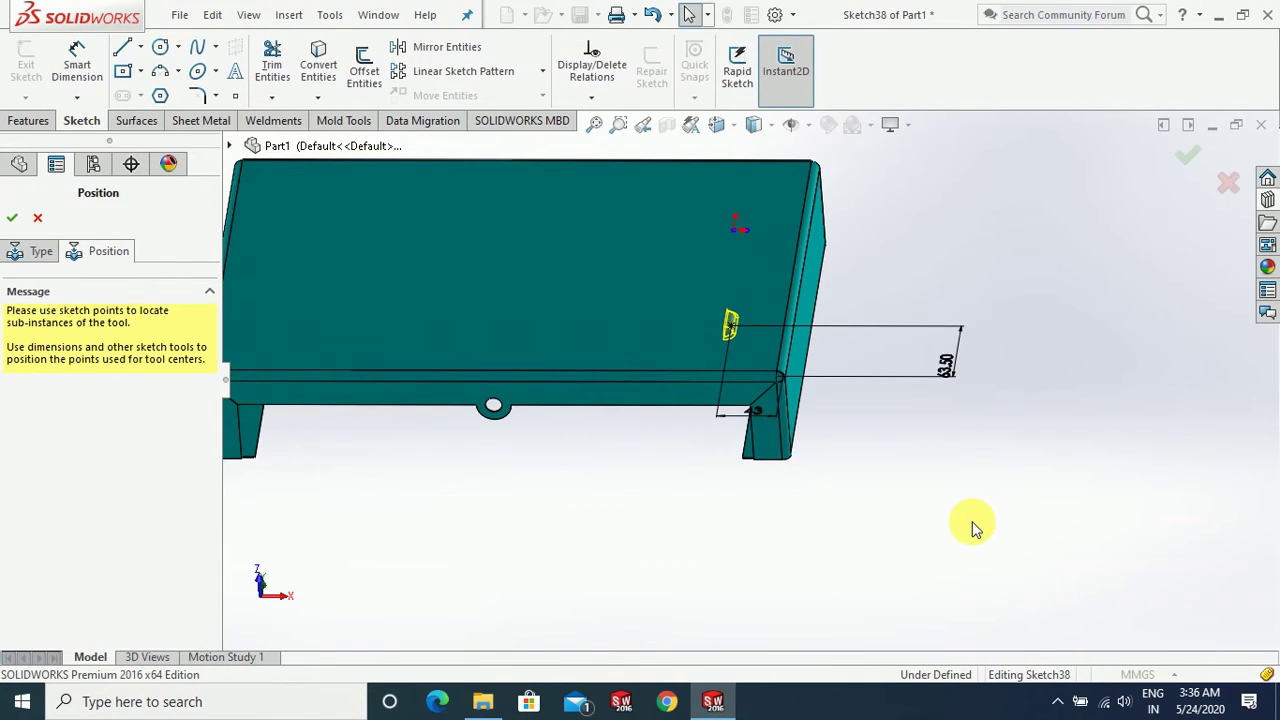
left_click(11, 217)
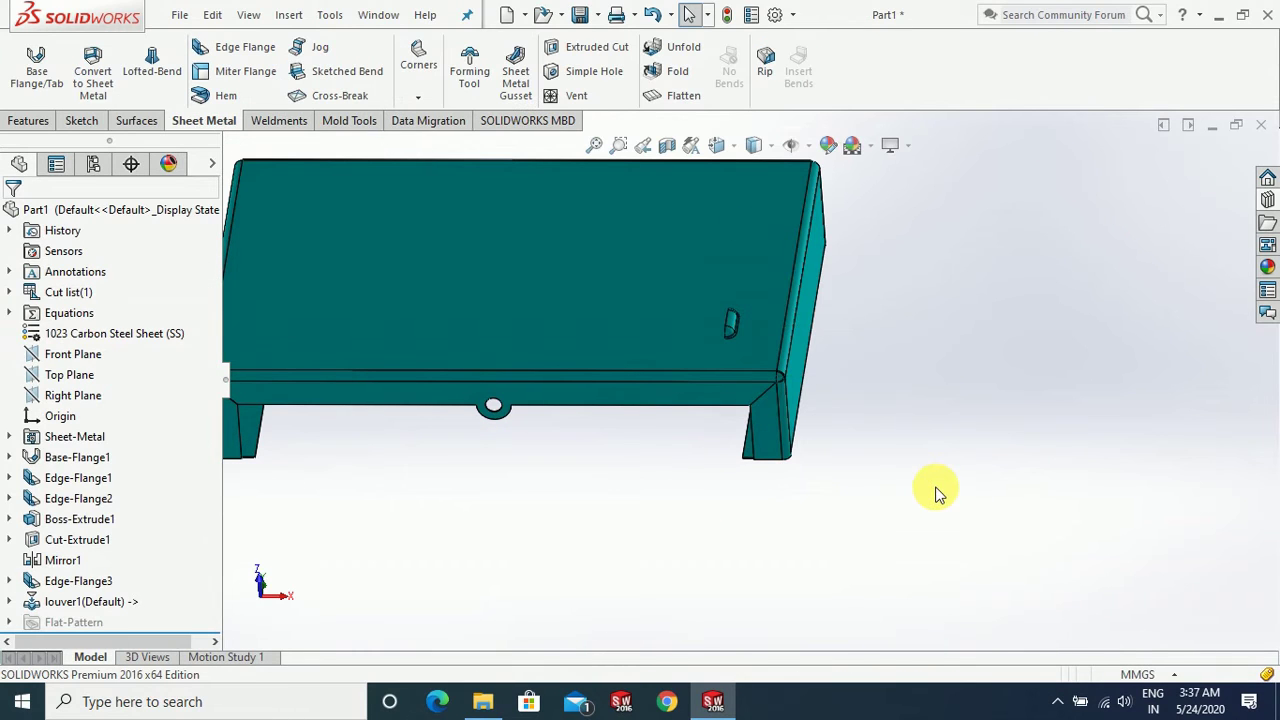
Step: Orbit the tray to show its louvered face and start the Linear Pattern command
scroll(955, 495, "up", 2)
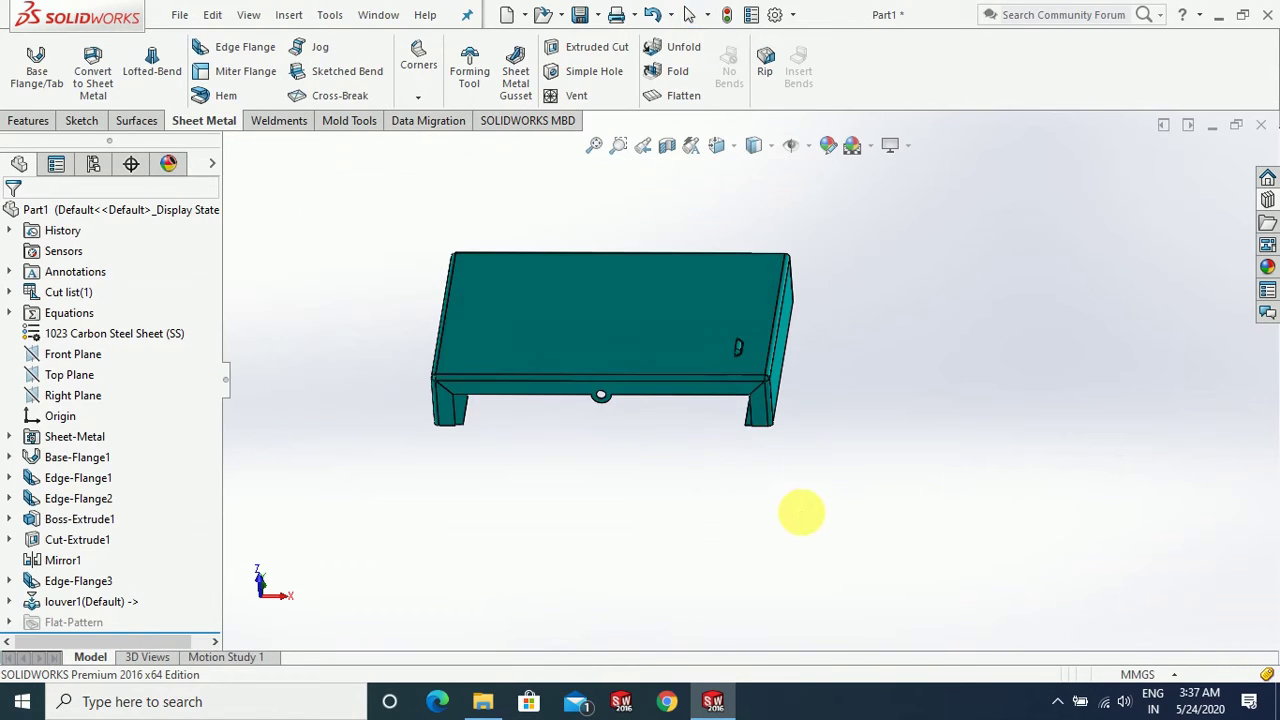
mouse_move(801, 512)
middle_mouse_down()
mouse_move(820, 449)
mouse_move(794, 528)
mouse_move(803, 566)
mouse_move(868, 338)
mouse_move(803, 480)
mouse_move(897, 446)
mouse_move(979, 462)
mouse_move(977, 520)
mouse_move(963, 434)
mouse_move(966, 460)
mouse_move(970, 303)
mouse_move(957, 480)
mouse_move(970, 527)
mouse_move(890, 490)
mouse_move(1094, 443)
mouse_move(1000, 337)
mouse_move(1097, 567)
mouse_move(843, 451)
mouse_move(834, 243)
mouse_move(890, 452)
middle_mouse_up()
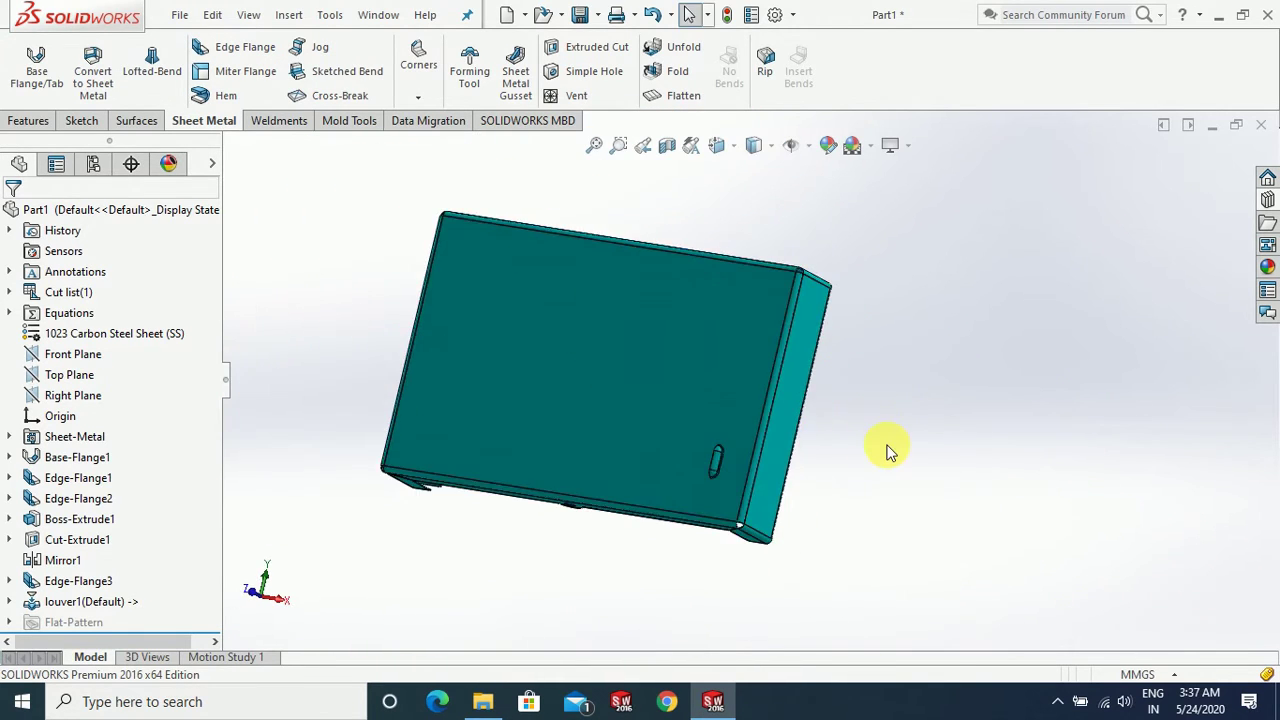
mouse_move(686, 560)
middle_mouse_down()
mouse_move(694, 389)
mouse_move(697, 426)
mouse_move(818, 482)
middle_mouse_up()
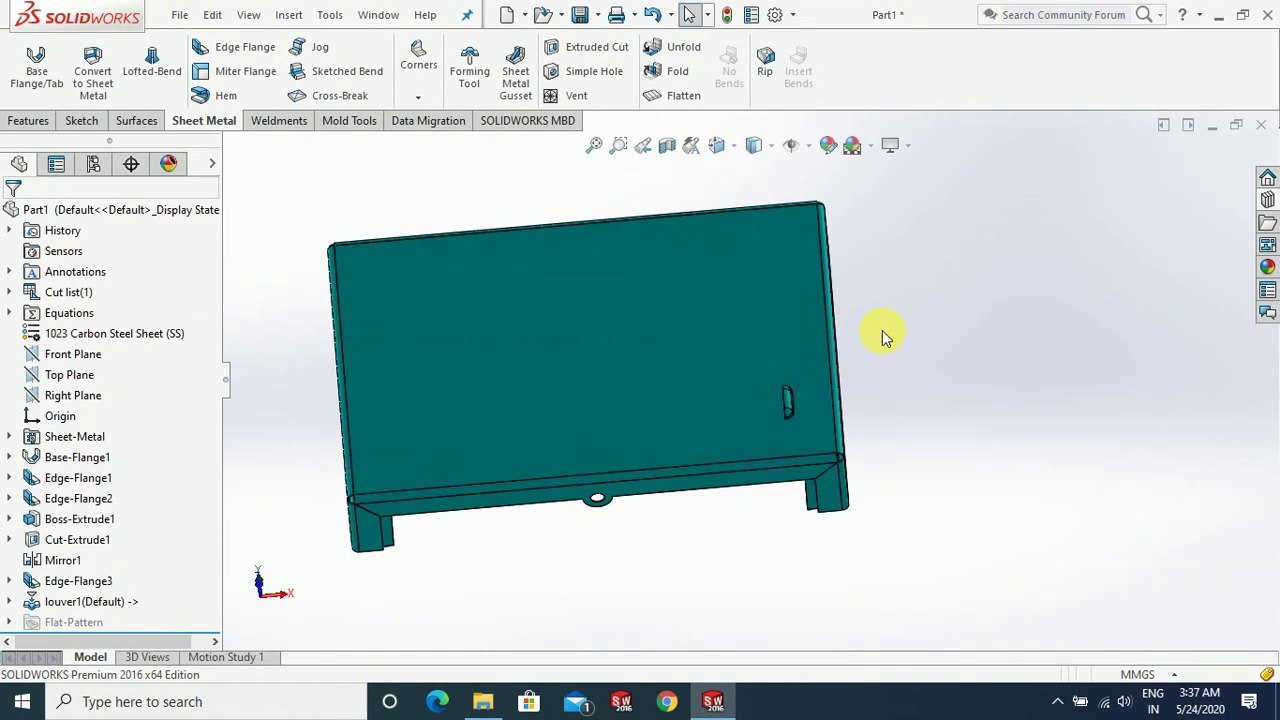
mouse_move(880, 337)
middle_mouse_down()
mouse_move(880, 457)
mouse_move(918, 358)
middle_mouse_up()
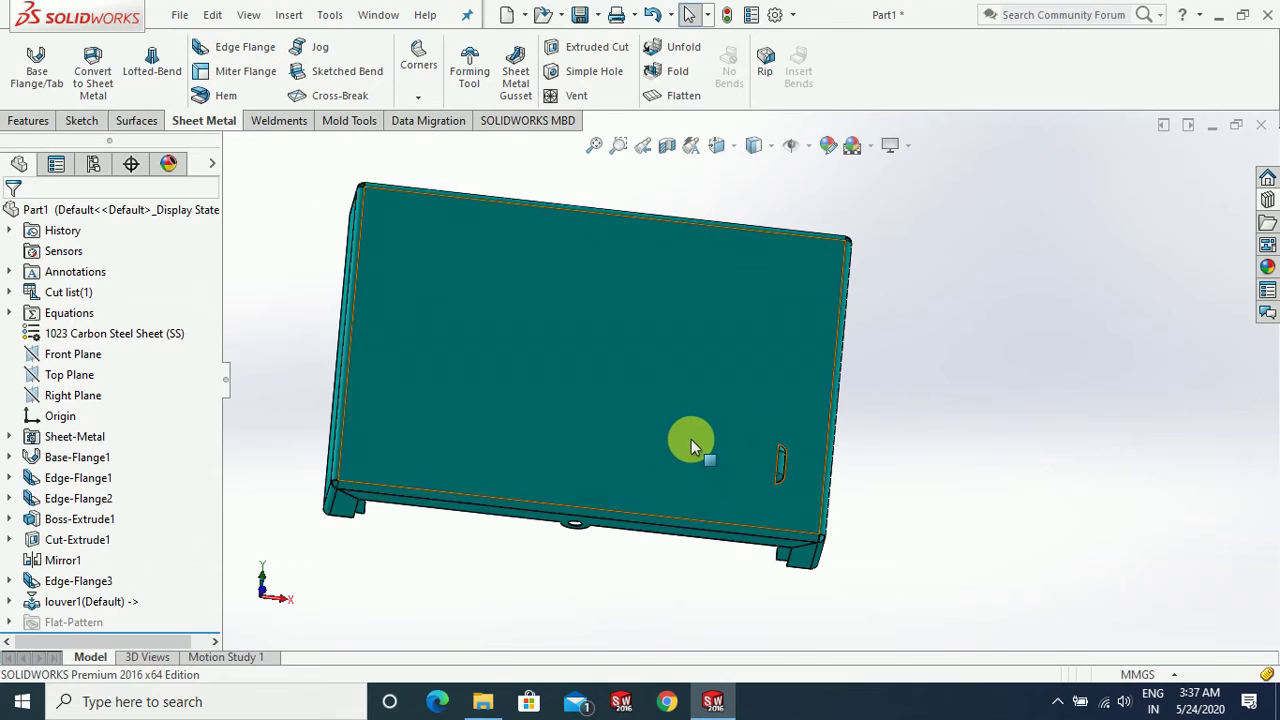
scroll(691, 439, "down", 3)
scroll(670, 423, "up", 3)
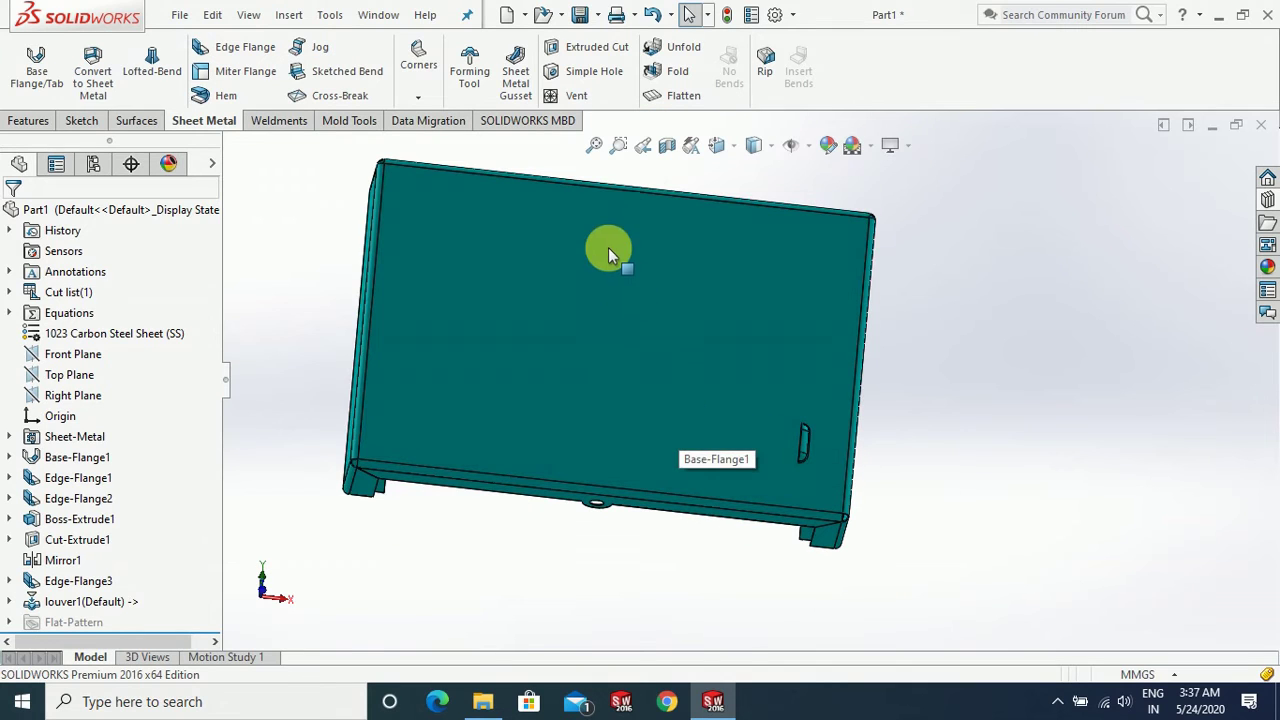
left_click(30, 120)
left_click(558, 97)
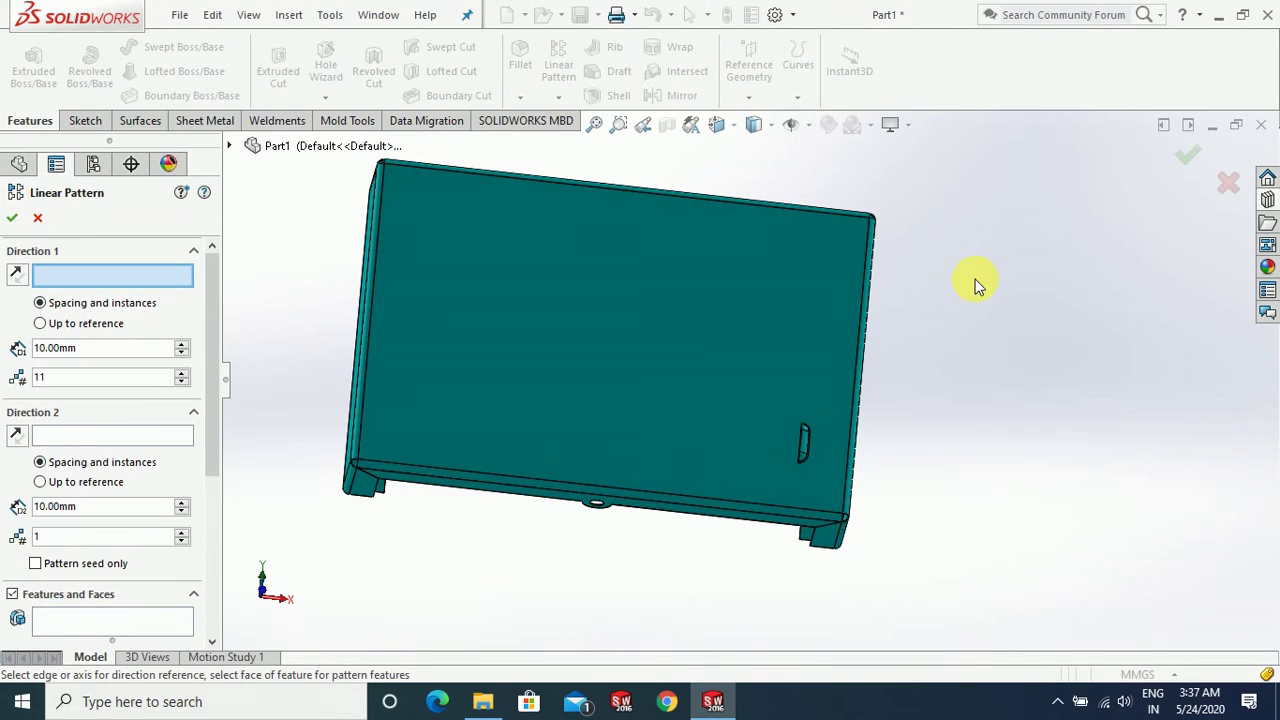
Step: Pick the bottom and right edges as pattern directions and louver1 as the feature
scroll(970, 283, "down", 2)
left_click(664, 551)
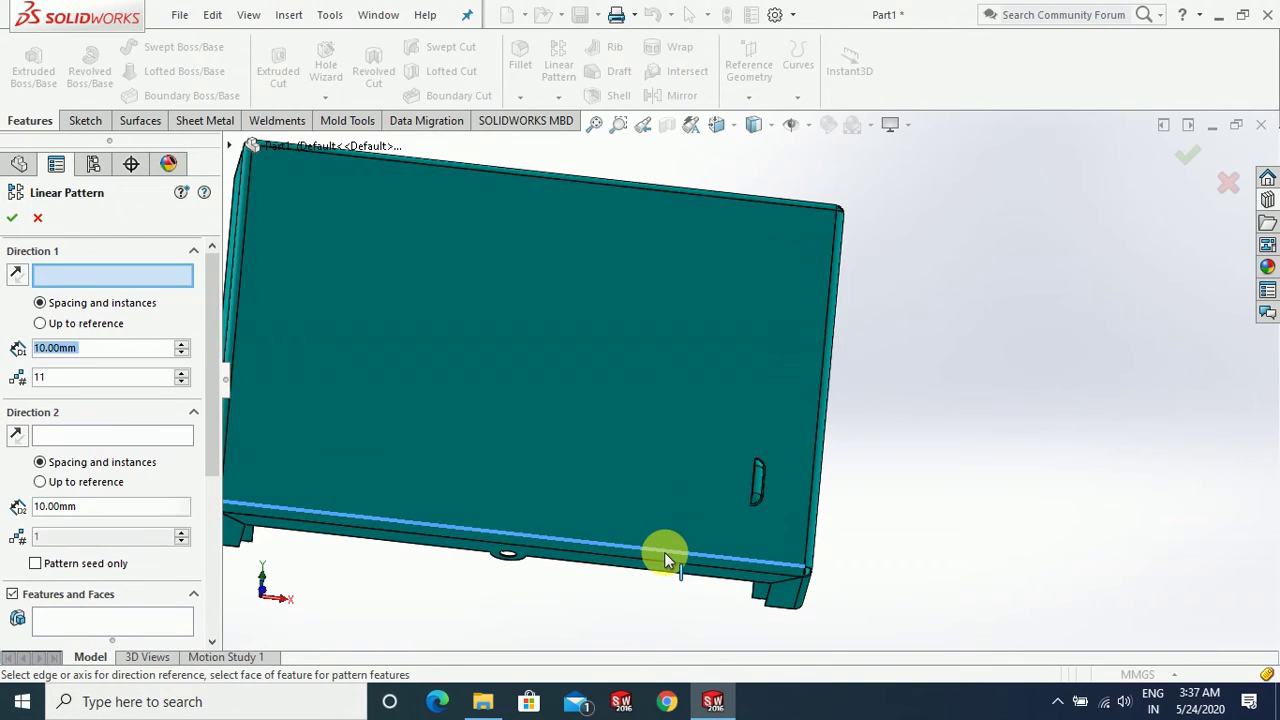
left_click(820, 512)
scroll(986, 488, "up", 2)
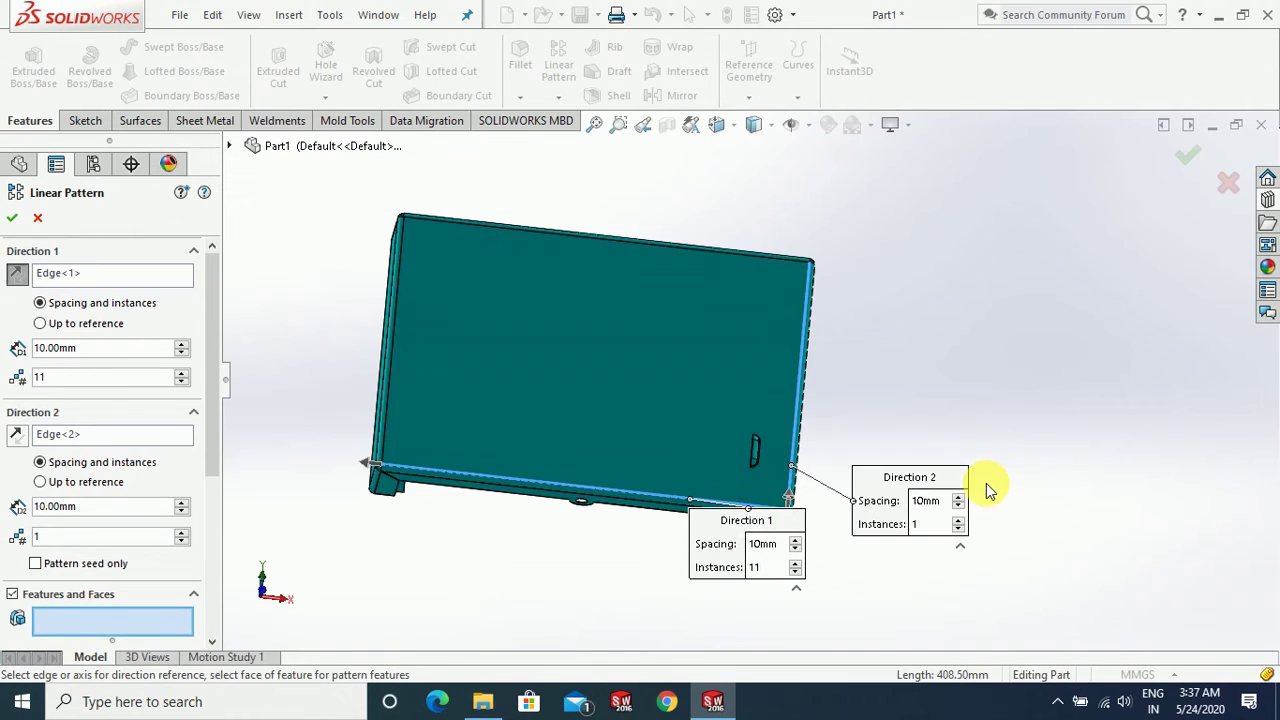
scroll(758, 485, "down", 2)
left_click(755, 432)
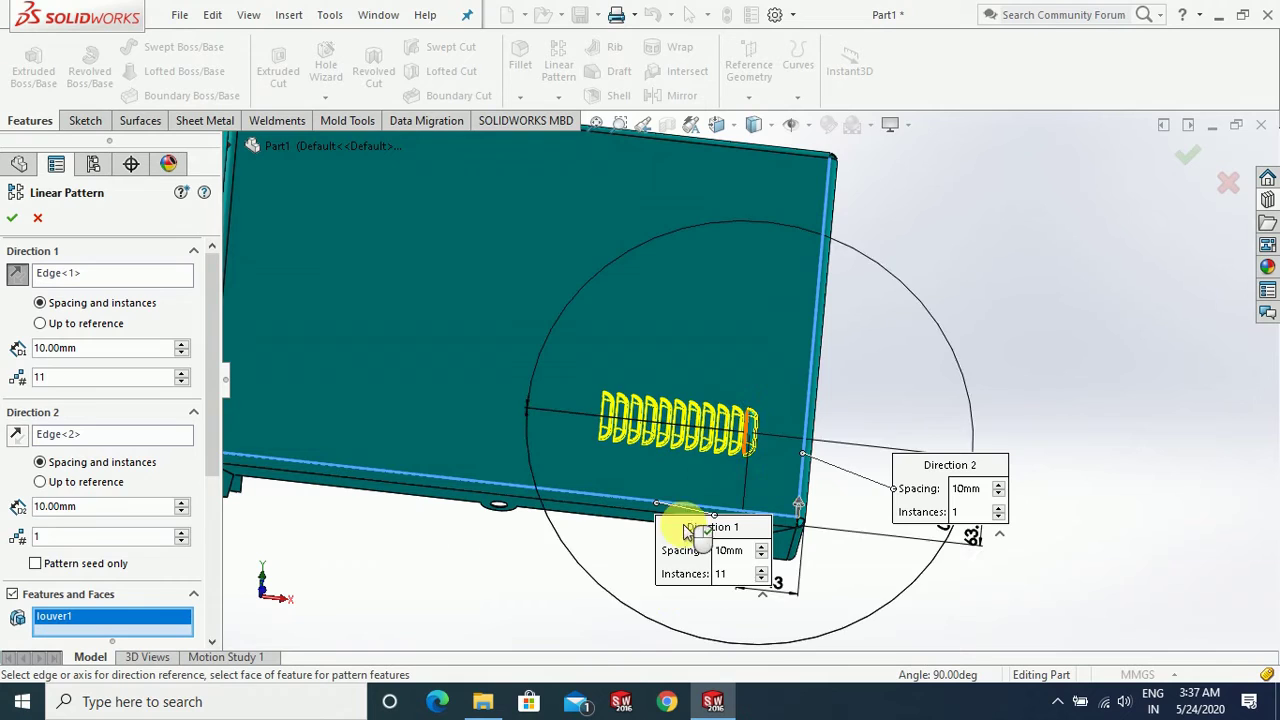
Step: Set the second direction to 50 mm spacing with 4 rows
middle_click_drag(900, 543, 1115, 535)
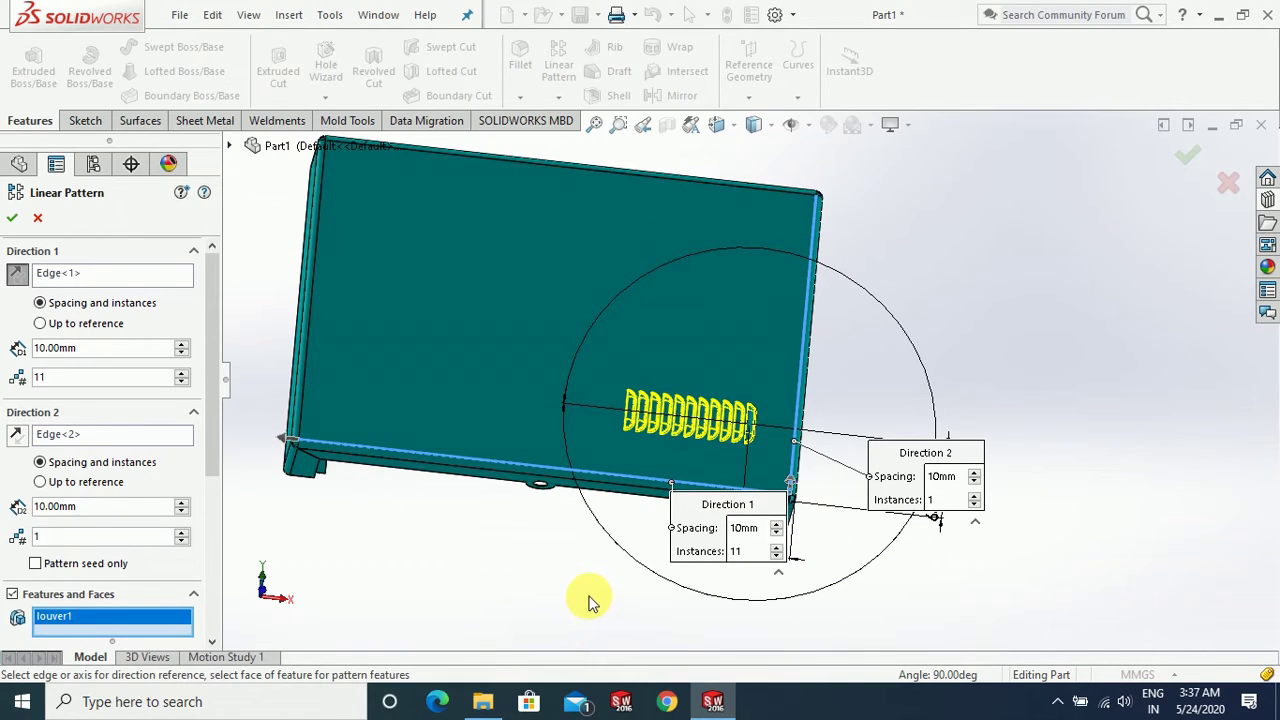
mouse_move(212, 448)
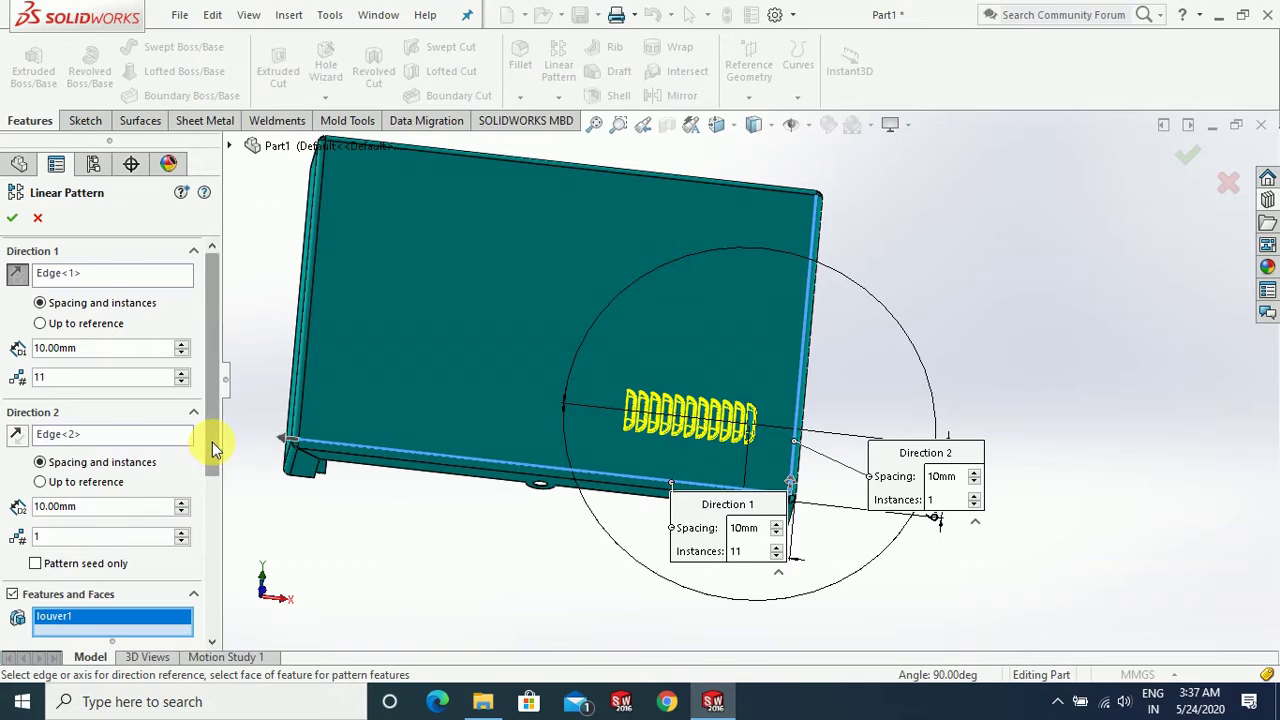
left_click_drag(212, 442, 209, 484)
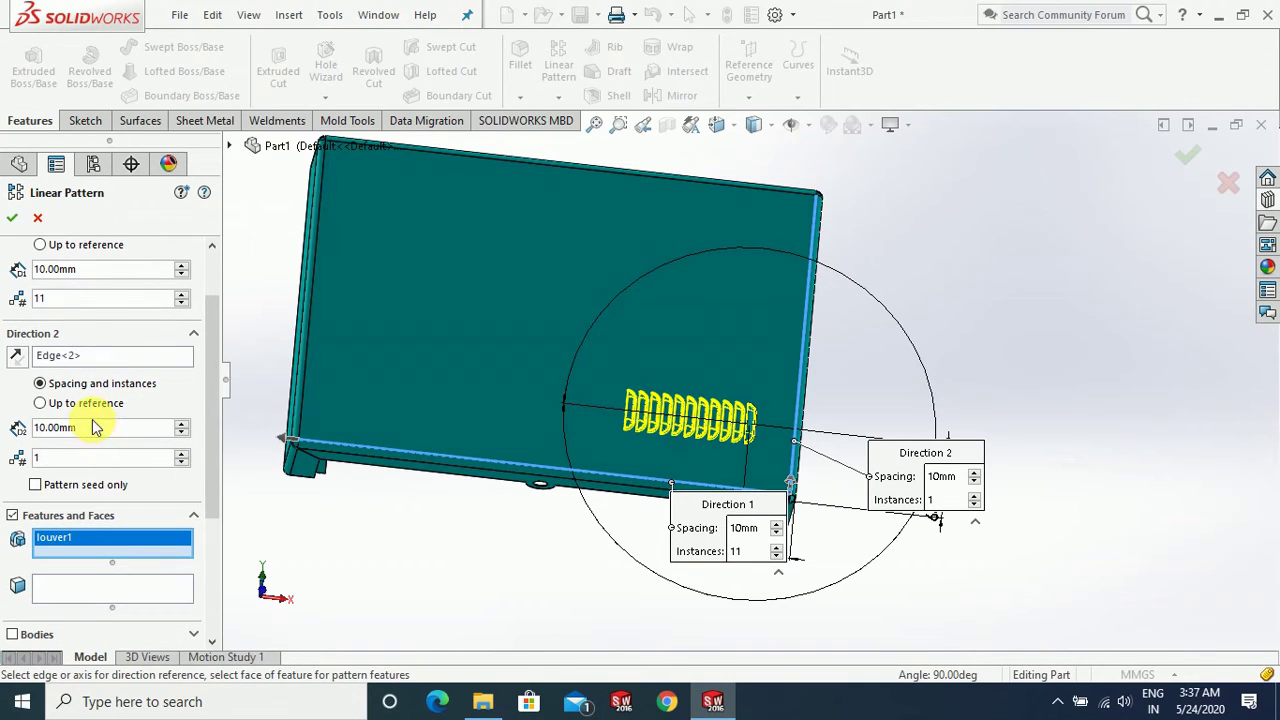
left_click_drag(105, 430, 18, 428)
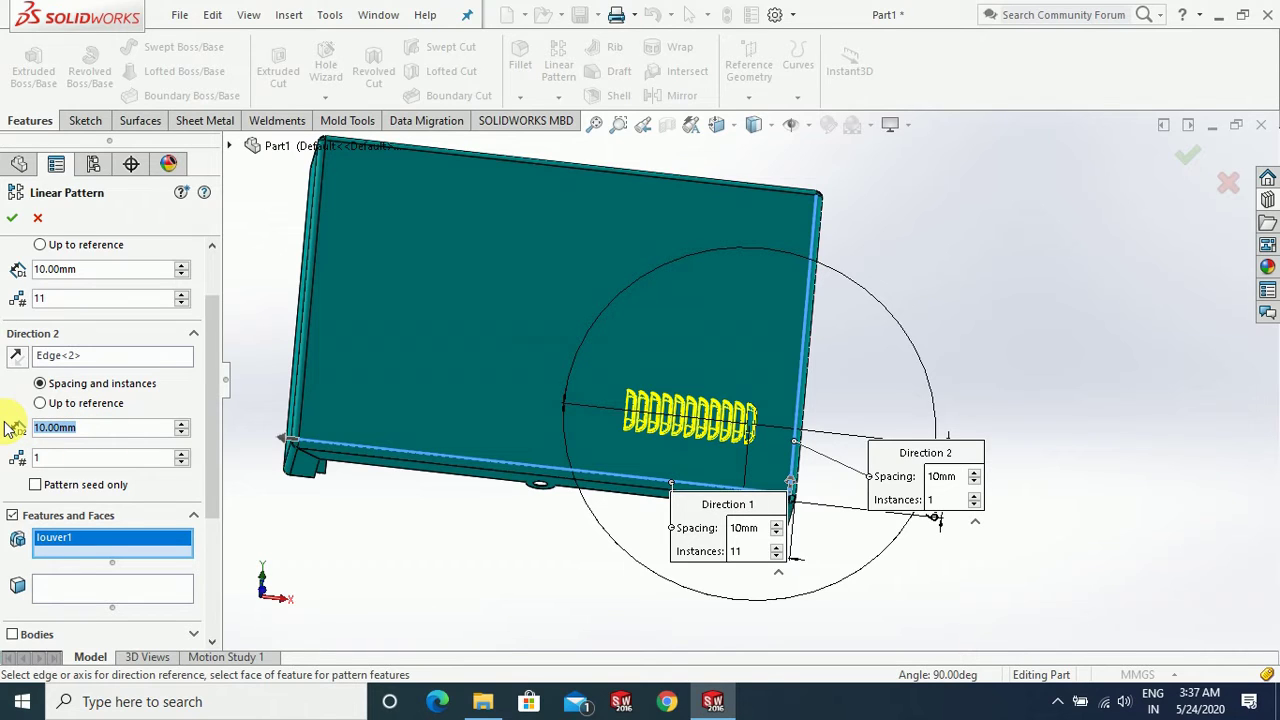
type("50")
key("Tab")
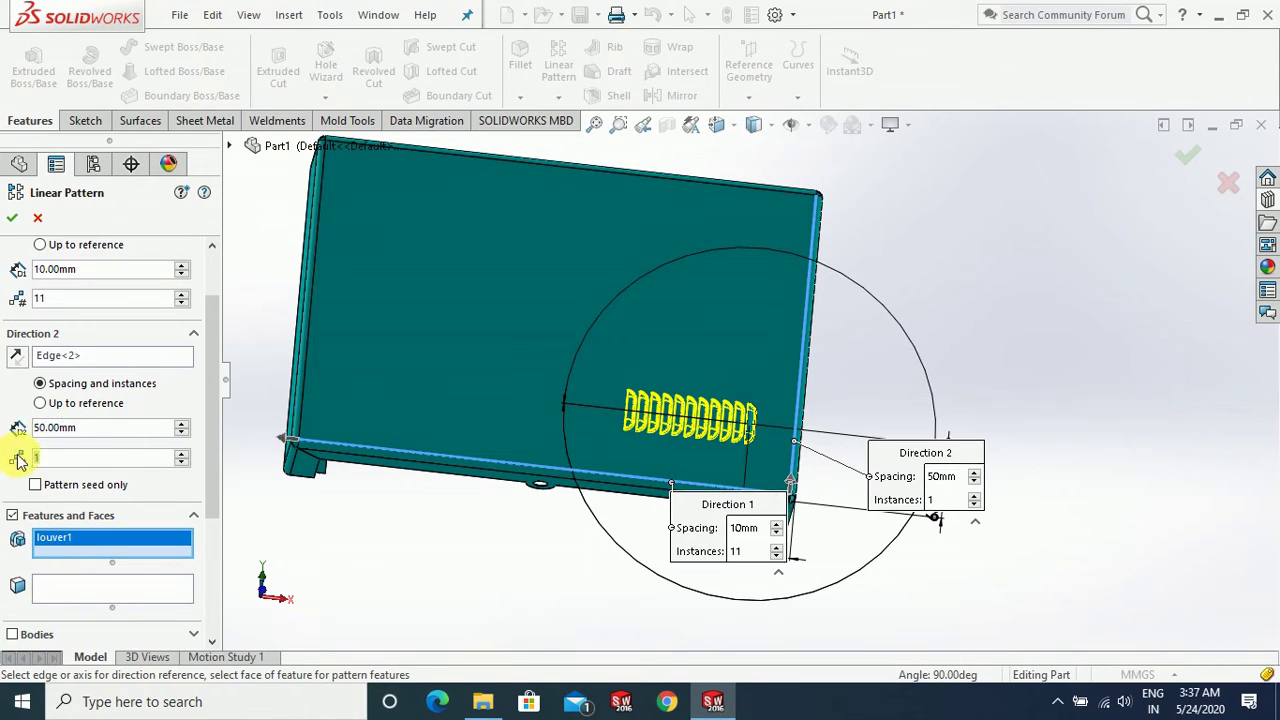
type("4")
key("Return")
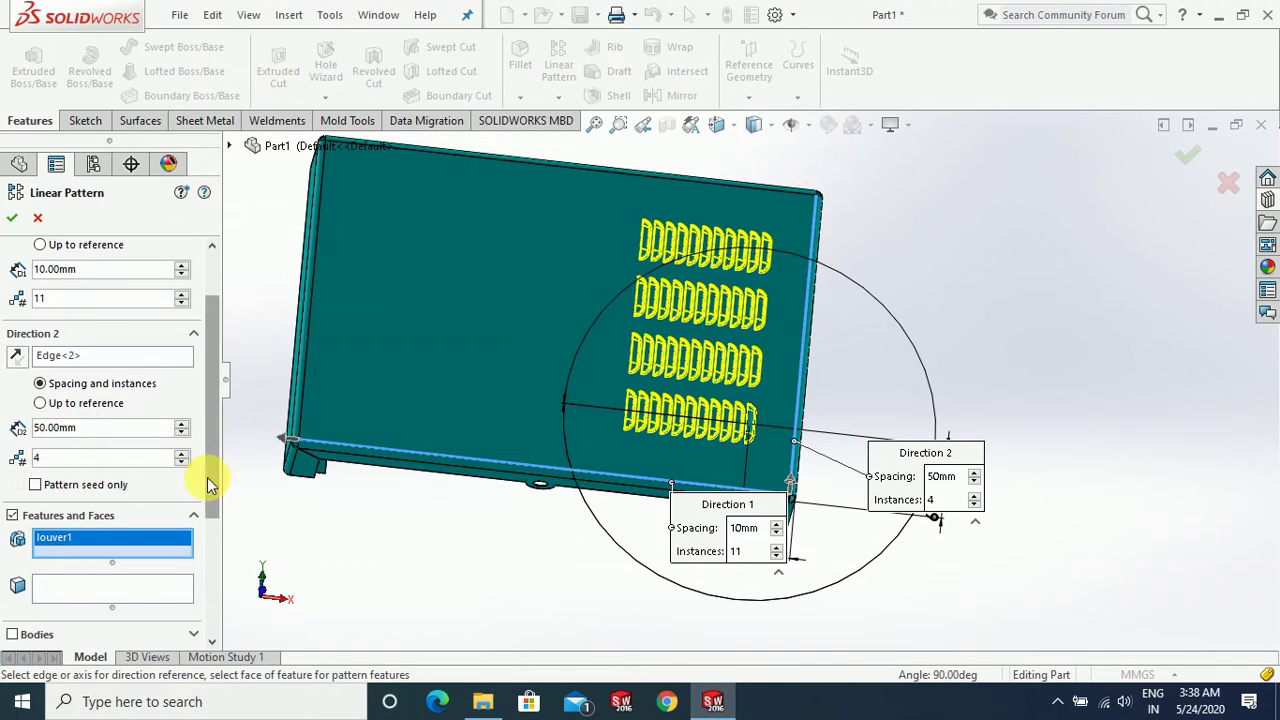
Step: Set the first direction to 15 mm spacing with 9 louvers and accept the pattern
left_click_drag(209, 468, 211, 428)
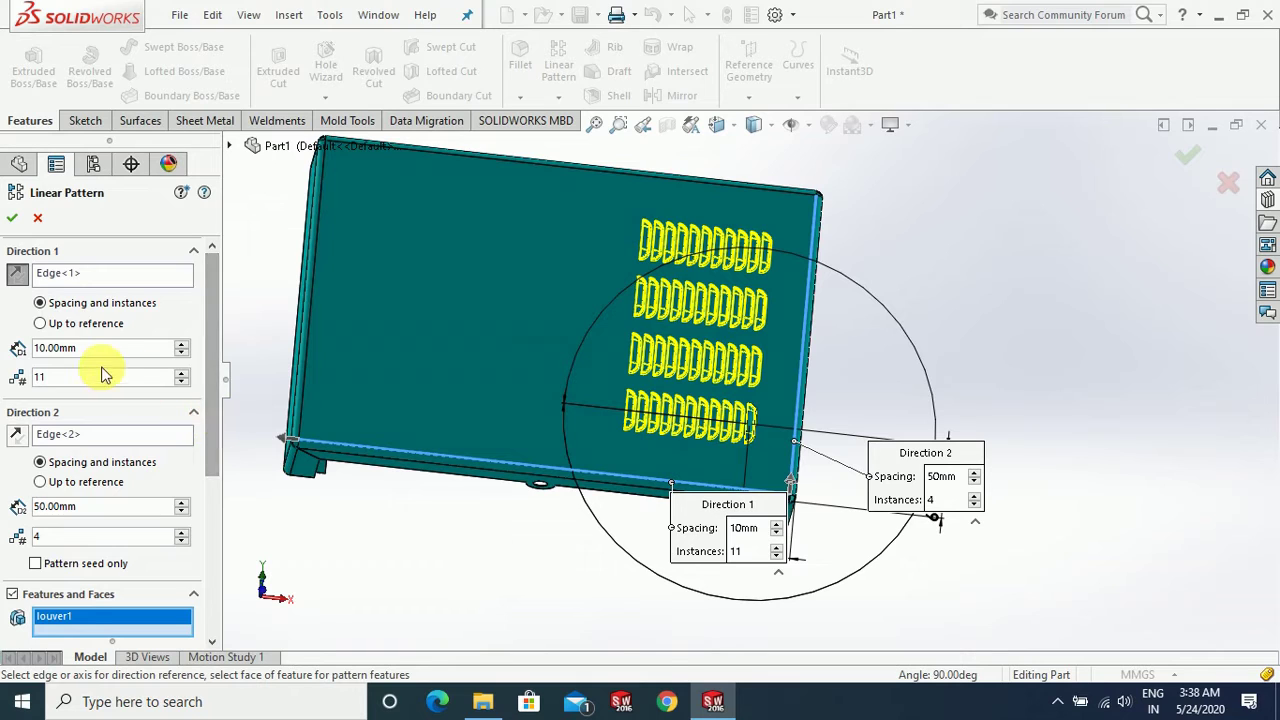
left_click(50, 347)
type("25")
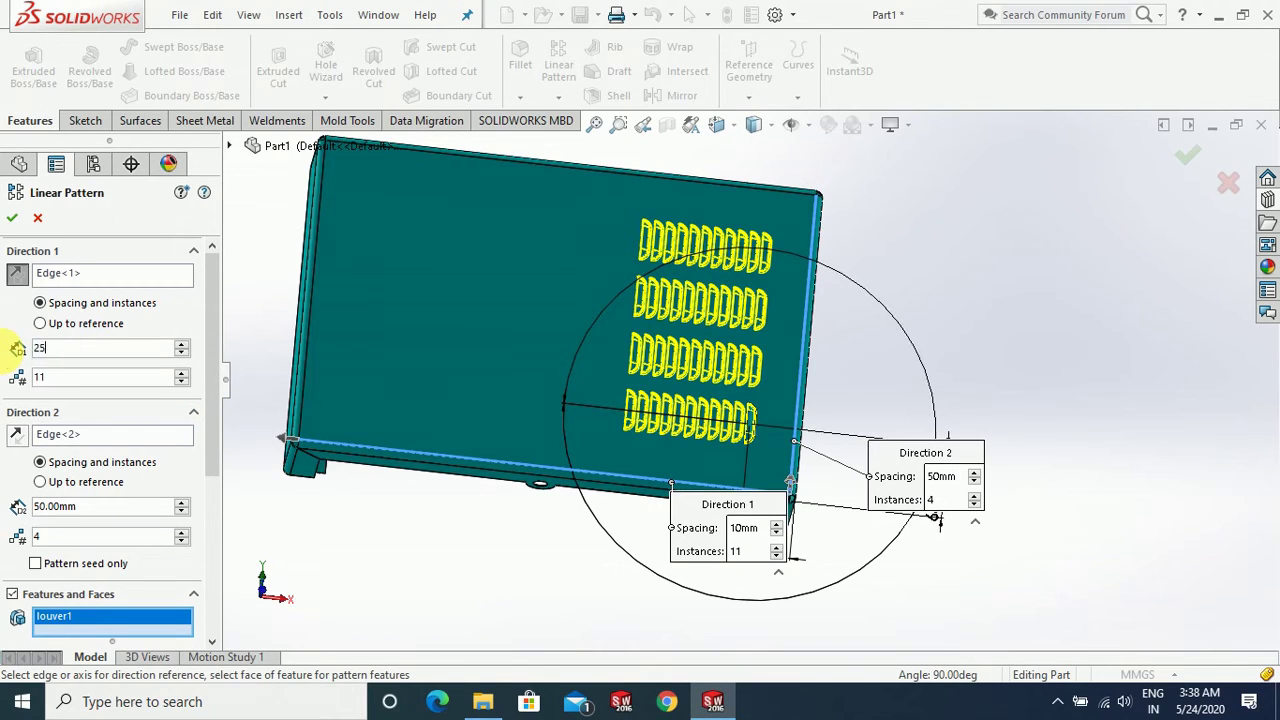
key("Return")
type("15")
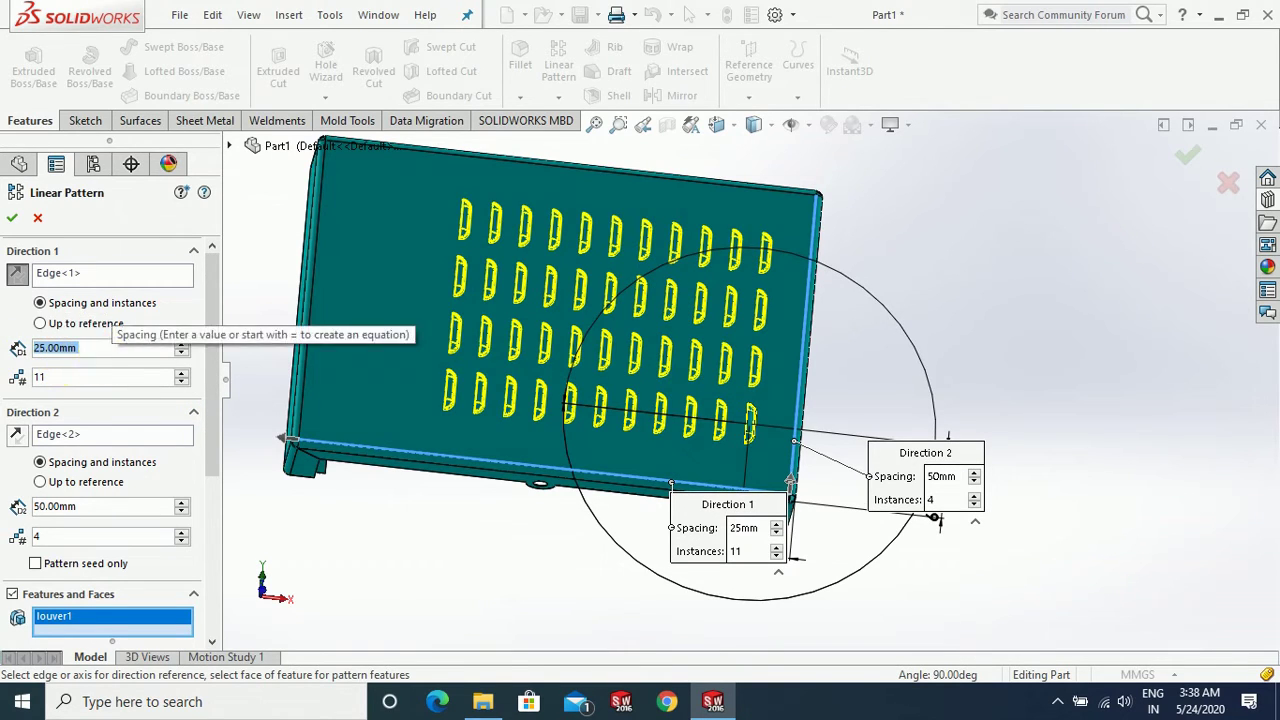
key("Return")
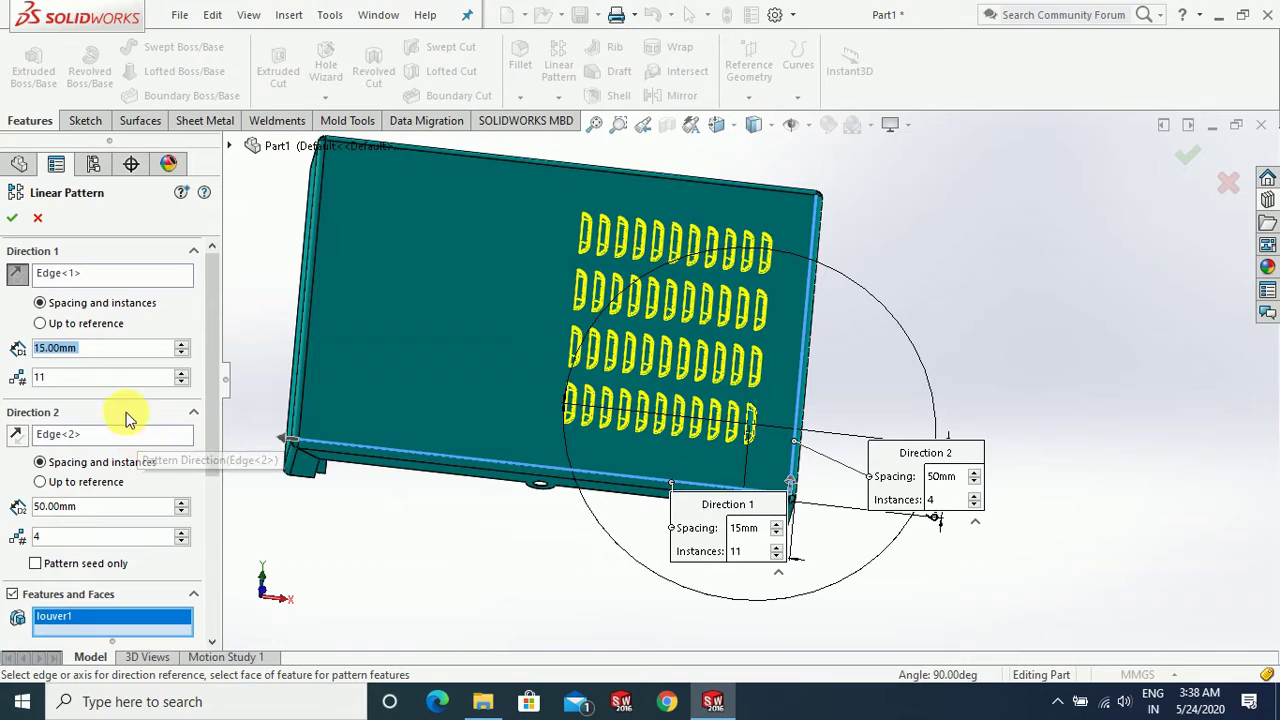
double_click(36, 377)
type("9")
key("Return")
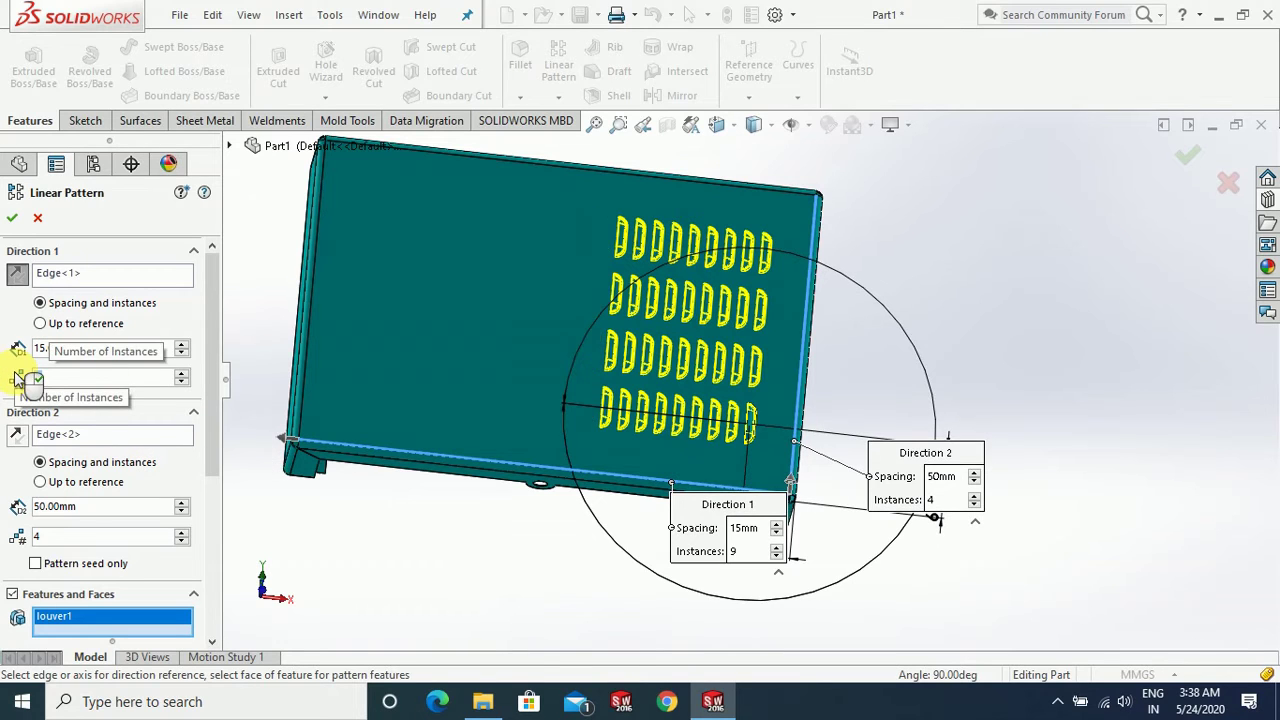
left_click(12, 218)
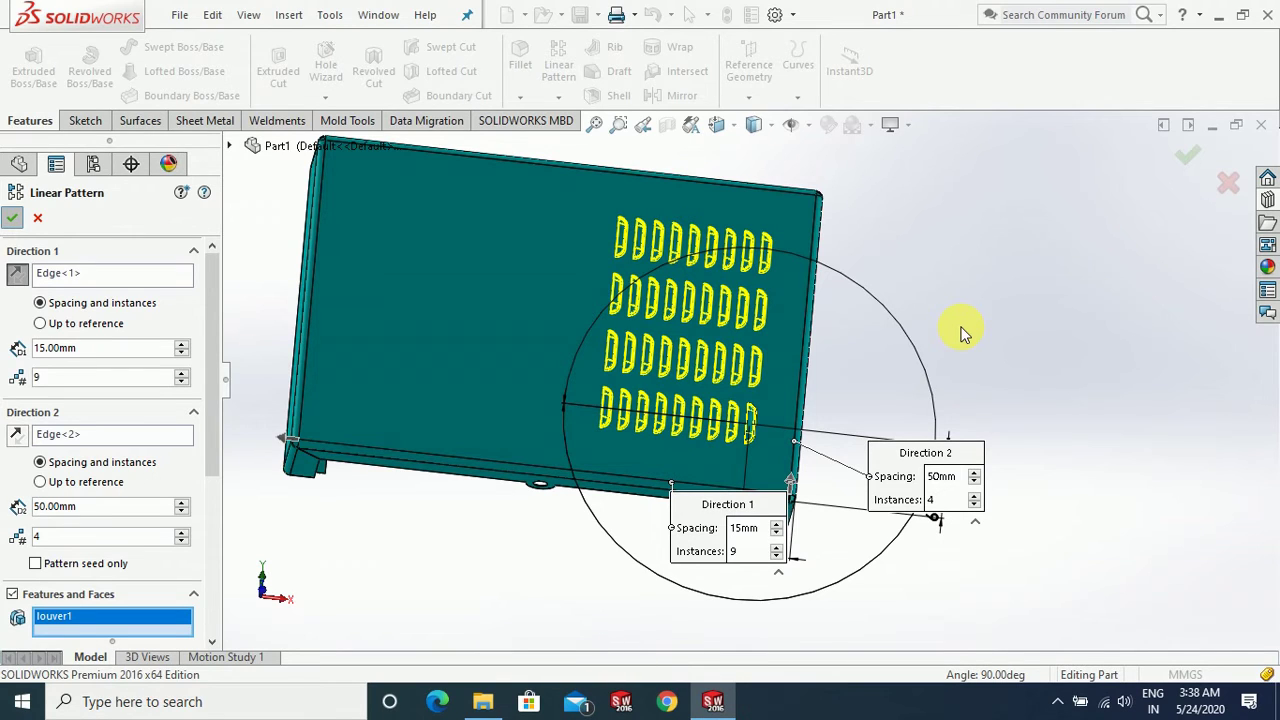
Step: Edit Edge-Flange3 to delete the left edge Edge<1>, keeping only the right-side tab
left_click(938, 400)
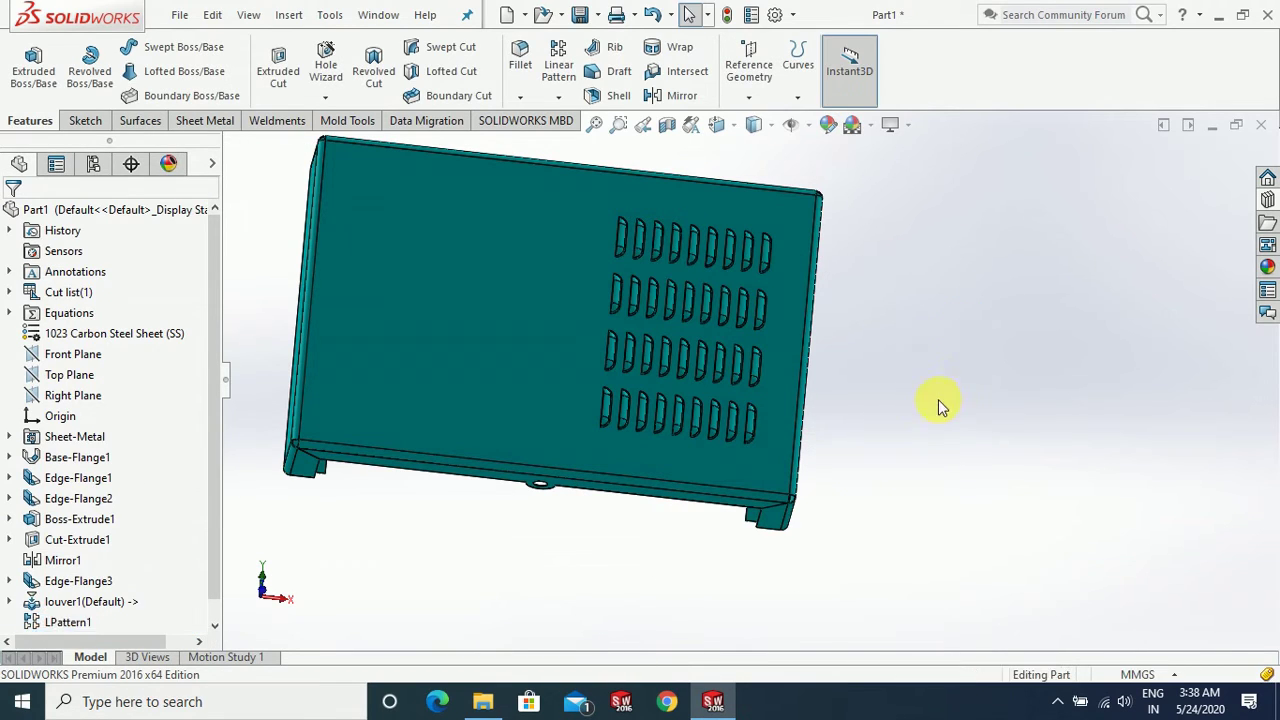
scroll(937, 406, "up", 3)
mouse_move(771, 320)
middle_mouse_down()
mouse_move(794, 520)
mouse_move(818, 300)
mouse_move(751, 474)
mouse_move(680, 406)
middle_mouse_up()
scroll(750, 445, "down", 2)
scroll(900, 476, "up", 2)
mouse_move(983, 467)
middle_mouse_down()
mouse_move(971, 294)
mouse_move(914, 317)
mouse_move(966, 423)
mouse_move(970, 203)
mouse_move(966, 423)
mouse_move(437, 266)
middle_mouse_up()
left_click(506, 420)
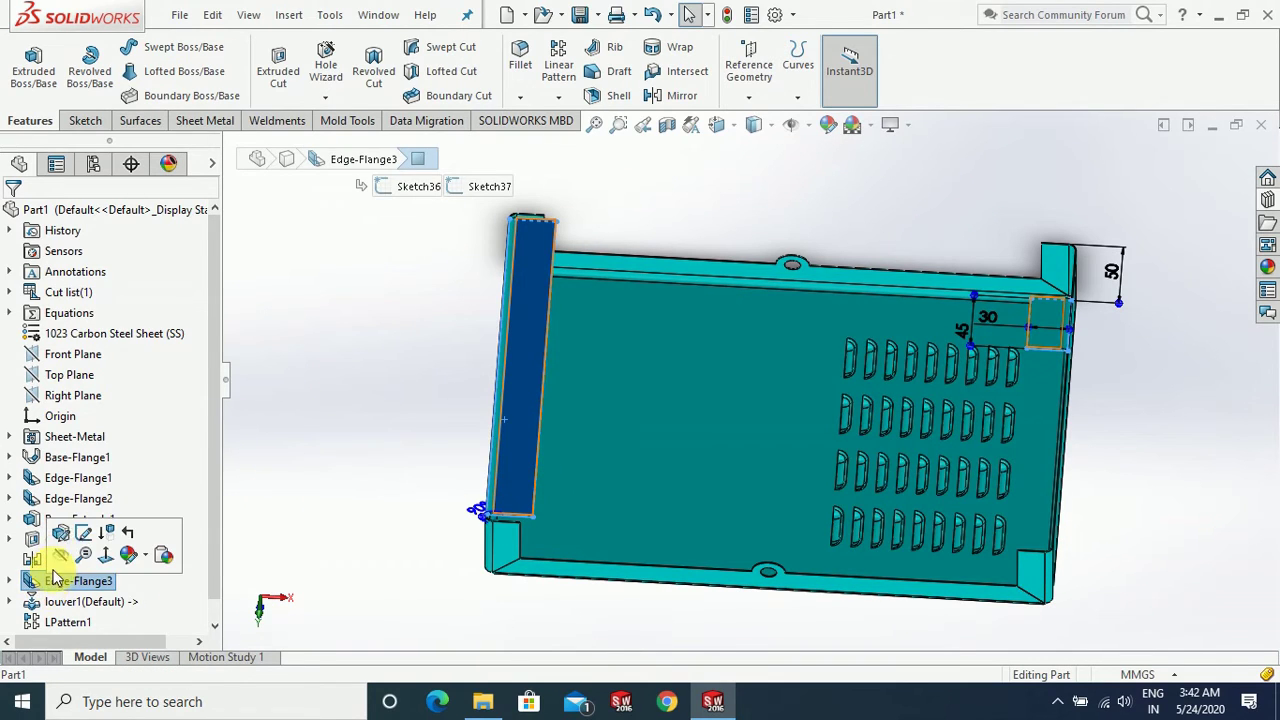
left_click(300, 492)
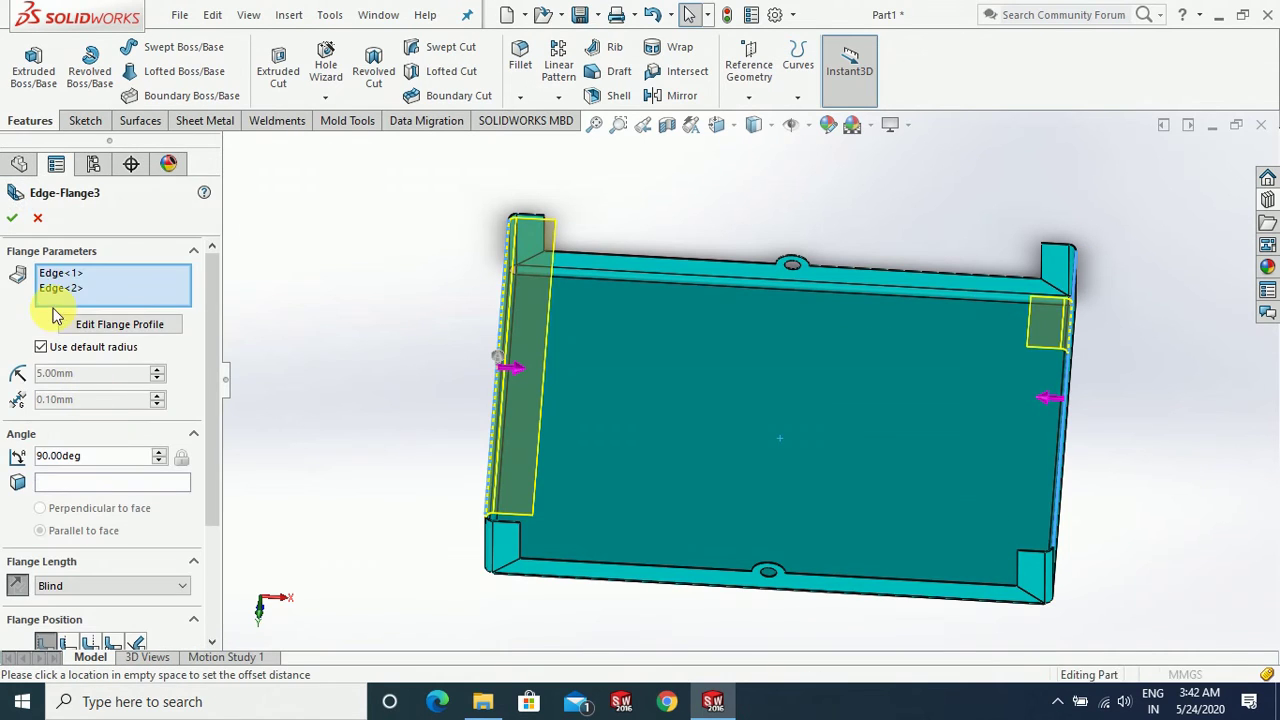
left_click(60, 273)
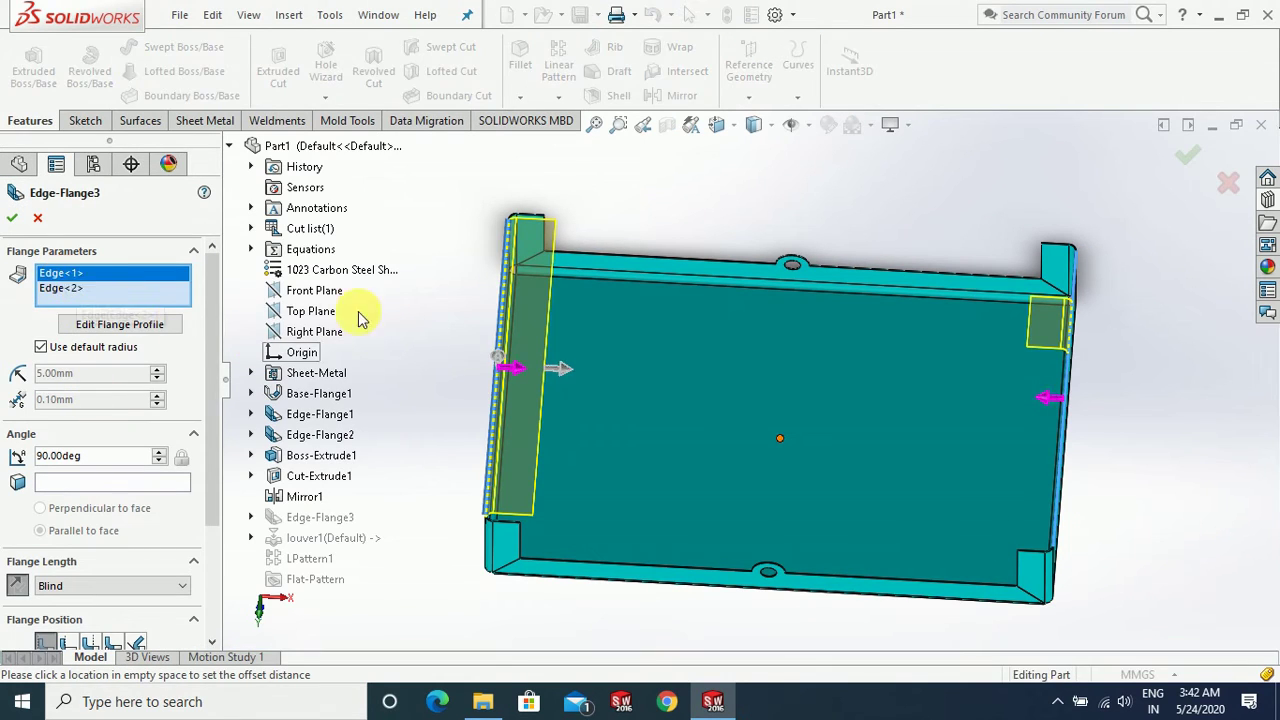
key("Delete")
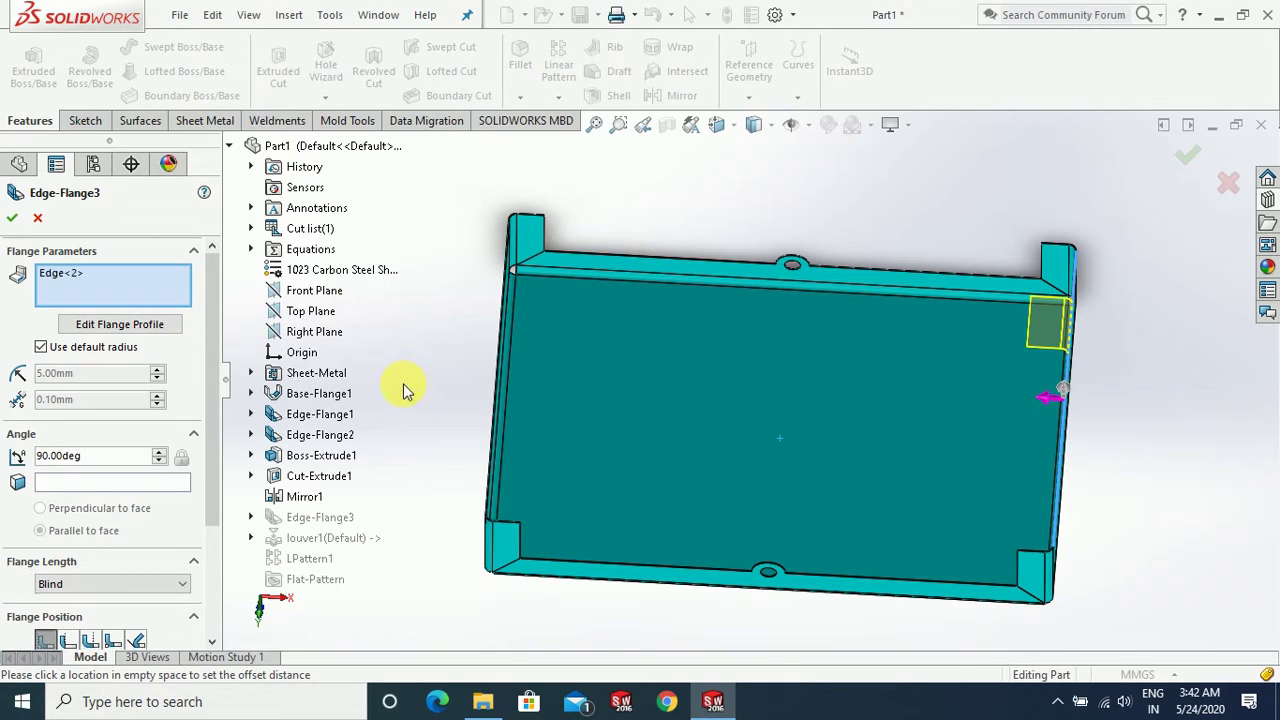
left_click(12, 225)
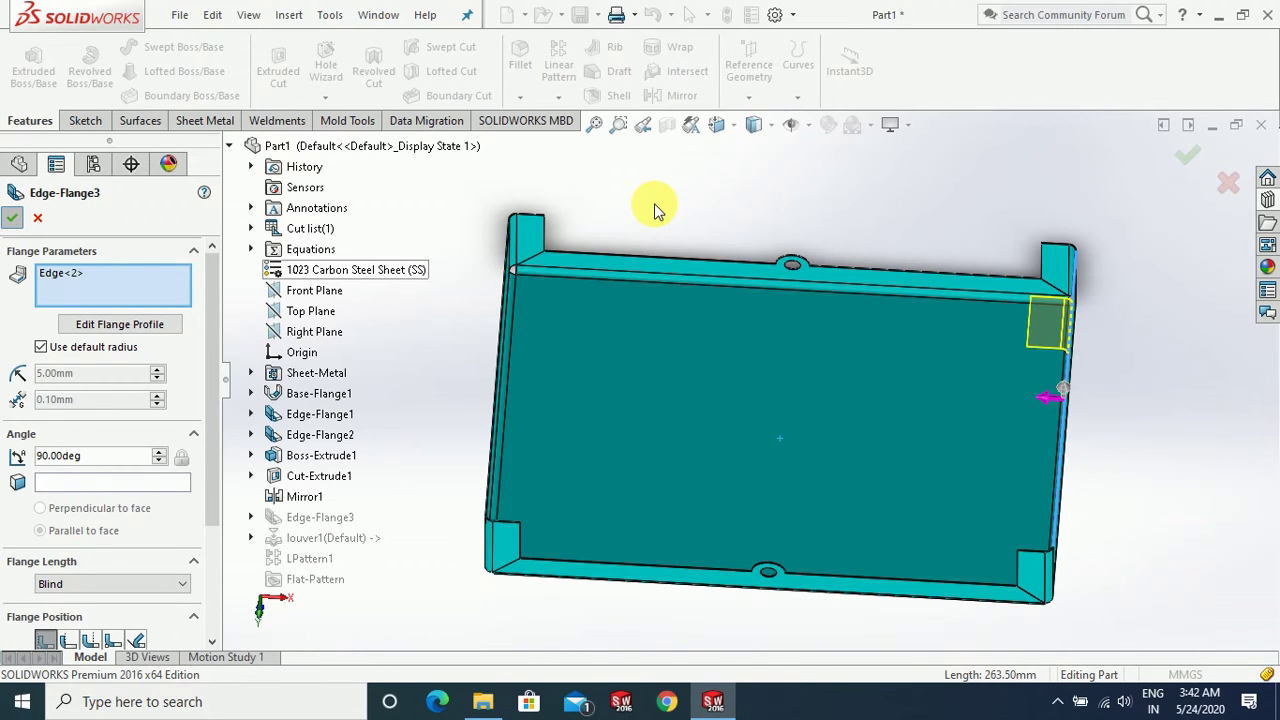
key("Return")
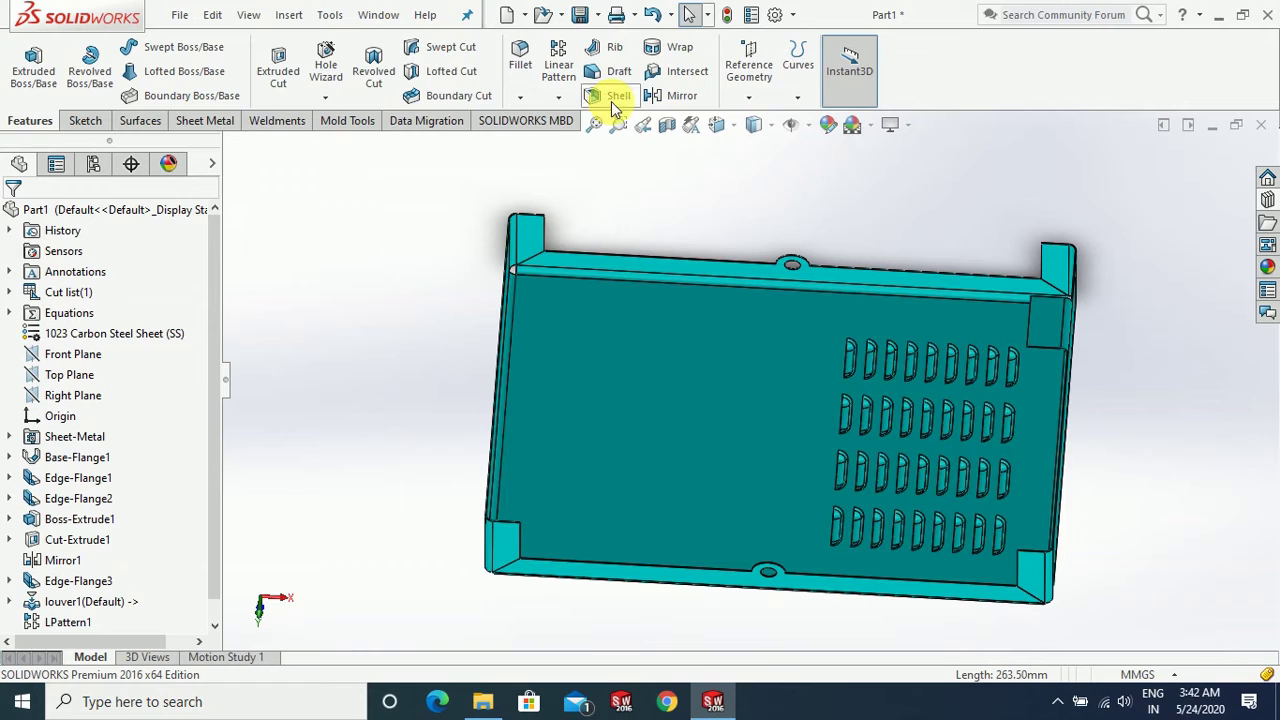
Step: Create Mirror2 copying Edge-Flange3 across the Right Plane to the tray's opposite end
left_click(672, 95)
left_click(229, 145)
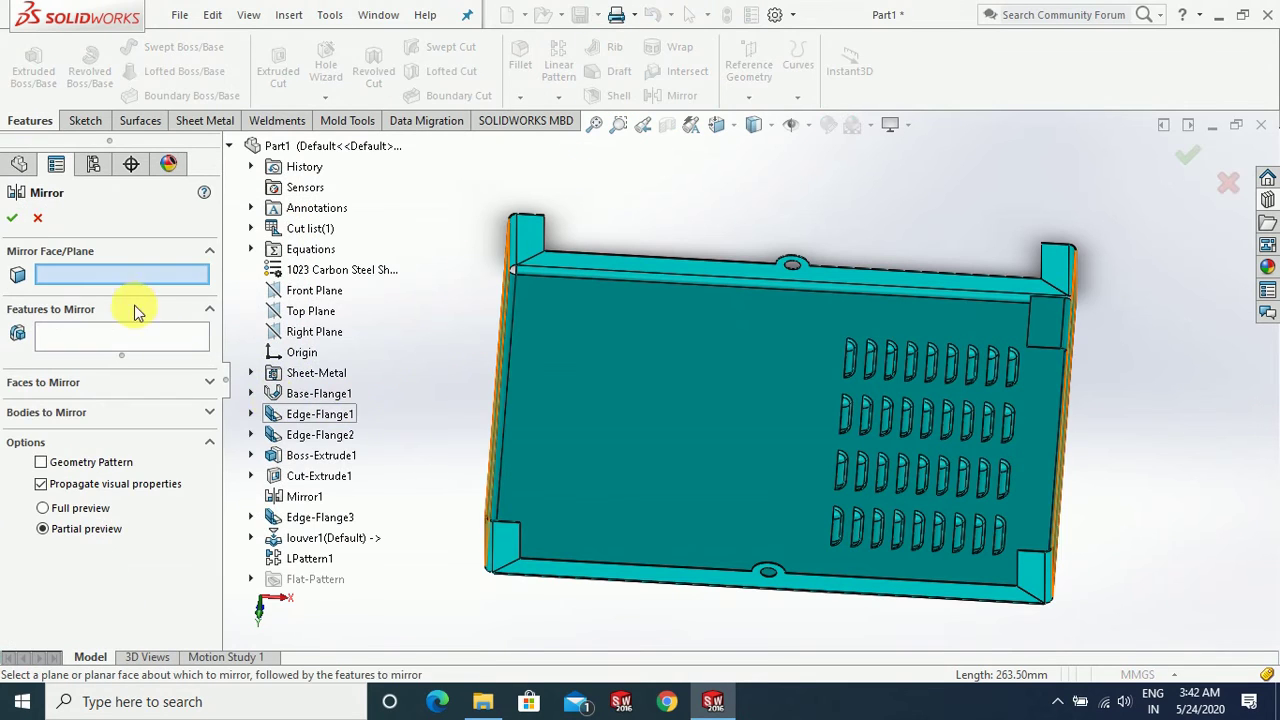
left_click(316, 332)
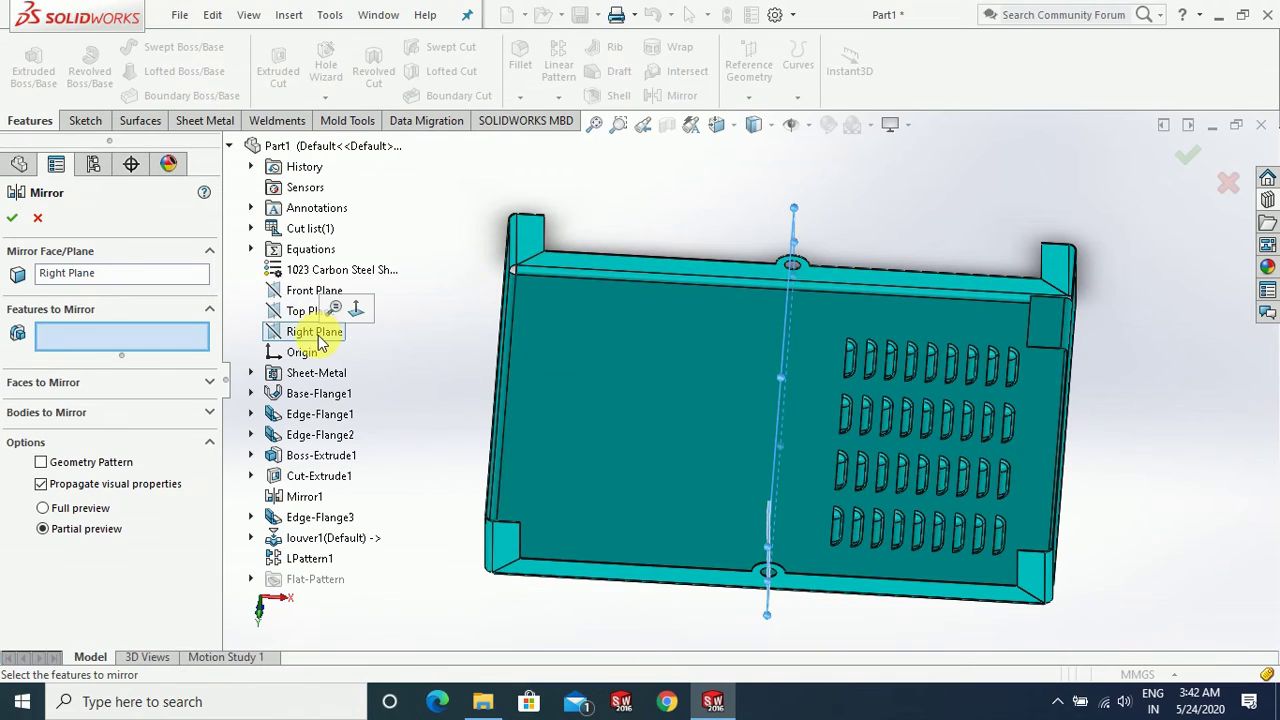
left_click(1049, 338)
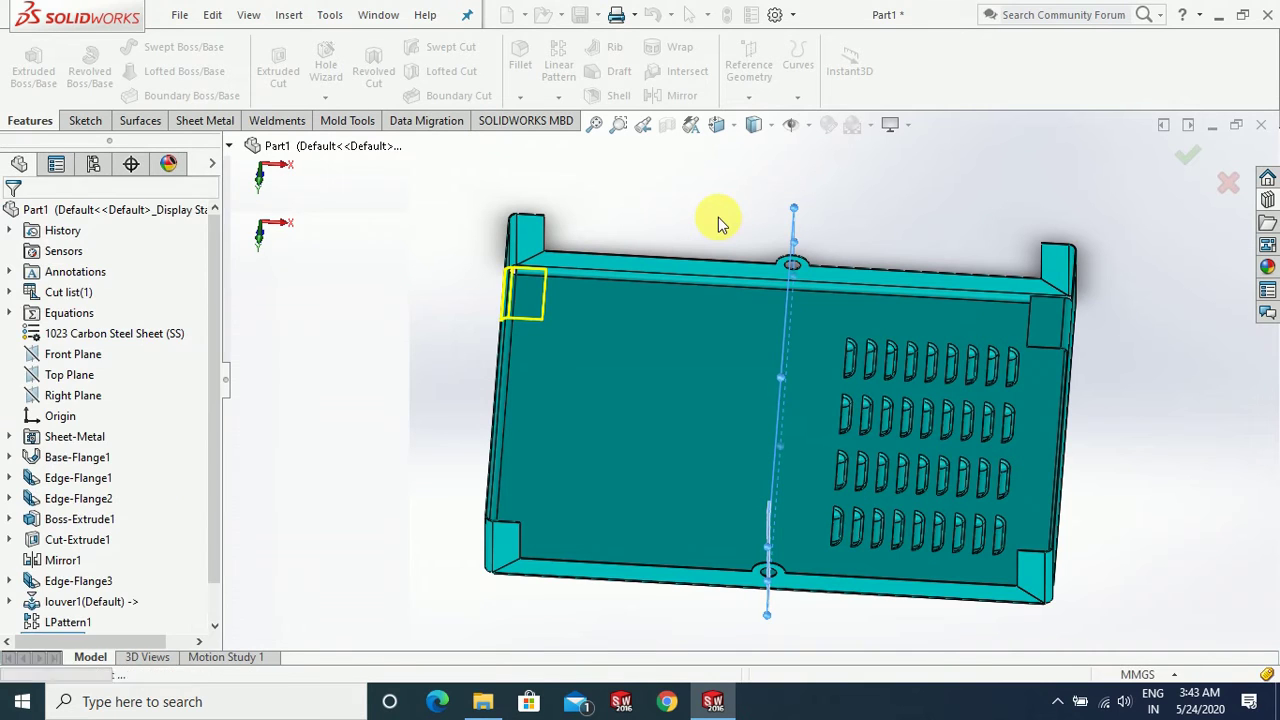
mouse_move(718, 217)
middle_mouse_down()
mouse_move(814, 251)
mouse_move(738, 212)
mouse_move(680, 240)
middle_mouse_up()
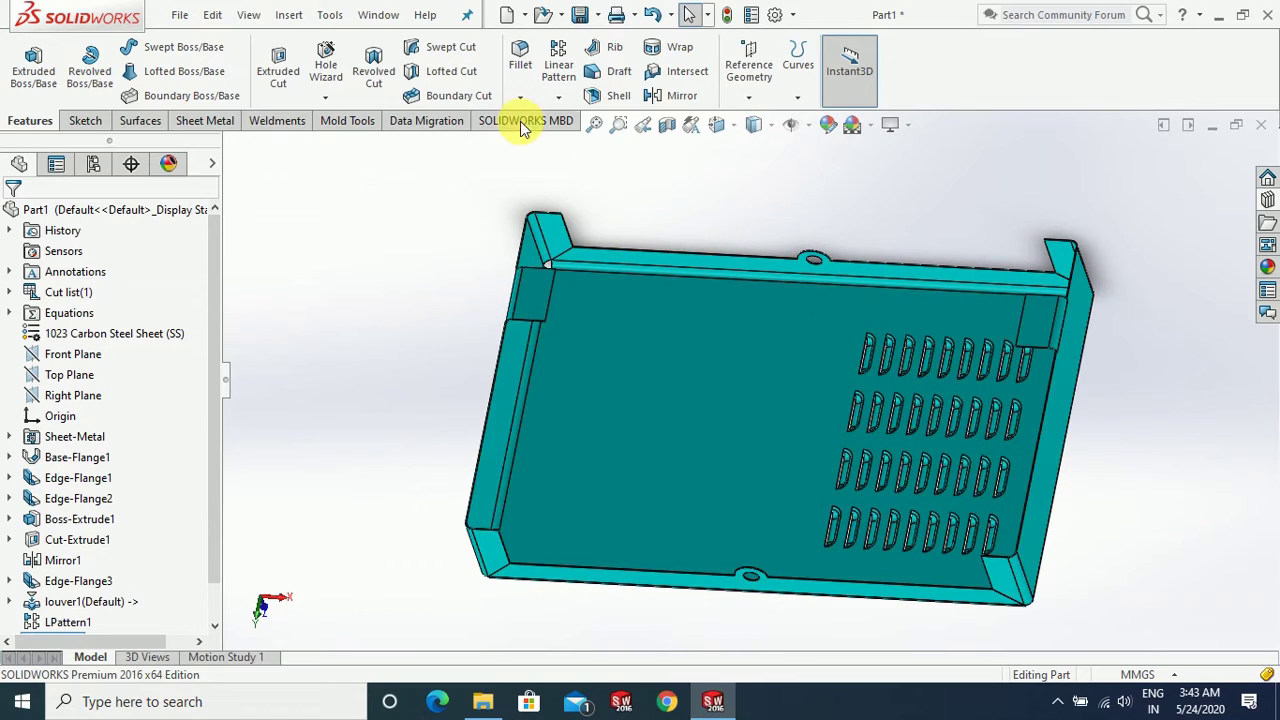
left_click(522, 68)
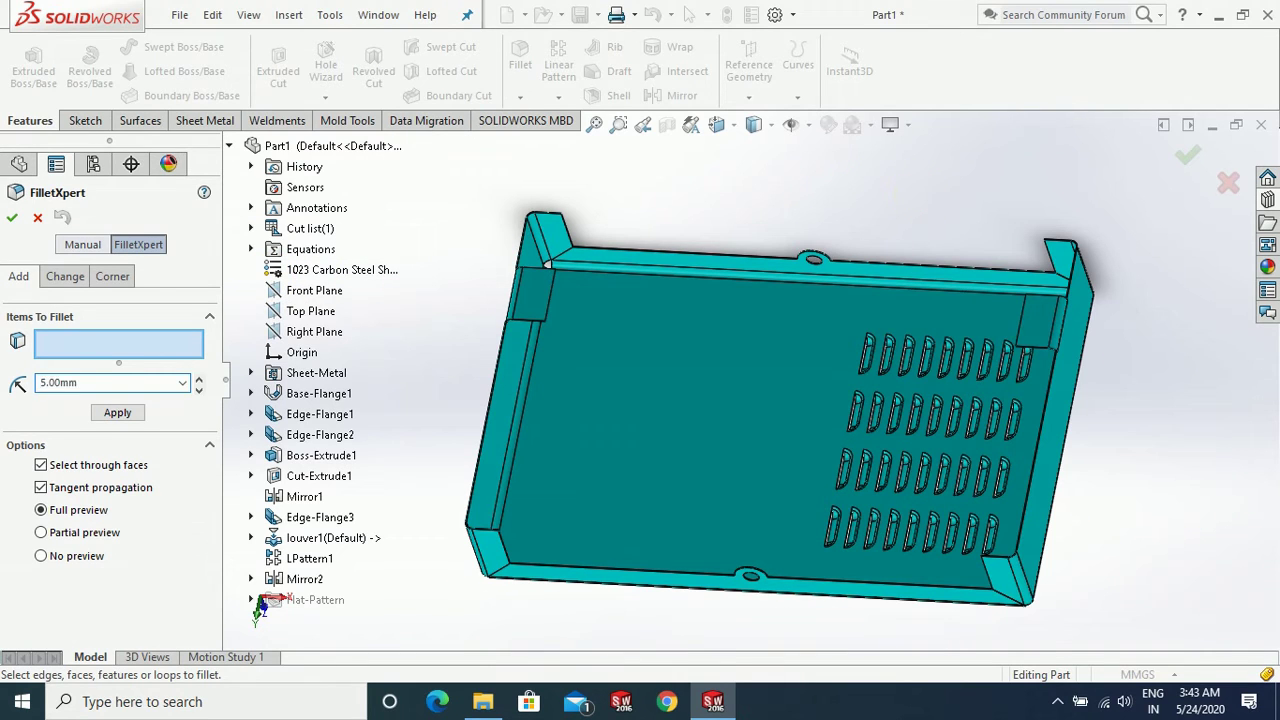
Step: Select the first two notch corner edges for 5 mm fillets
scroll(574, 329, "down", 1)
scroll(559, 319, "down", 3)
scroll(588, 344, "down", 2)
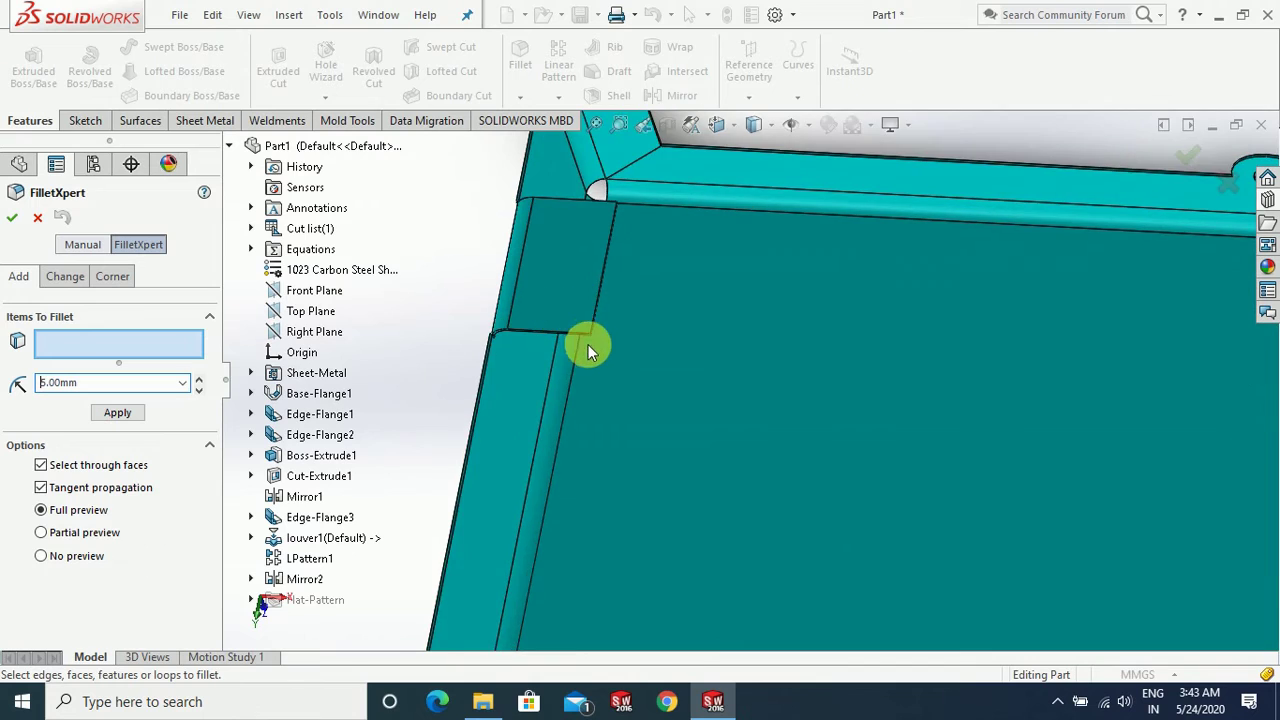
scroll(656, 360, "down", 2)
scroll(656, 360, "down", 2)
scroll(670, 364, "down", 2)
scroll(705, 368, "down", 1)
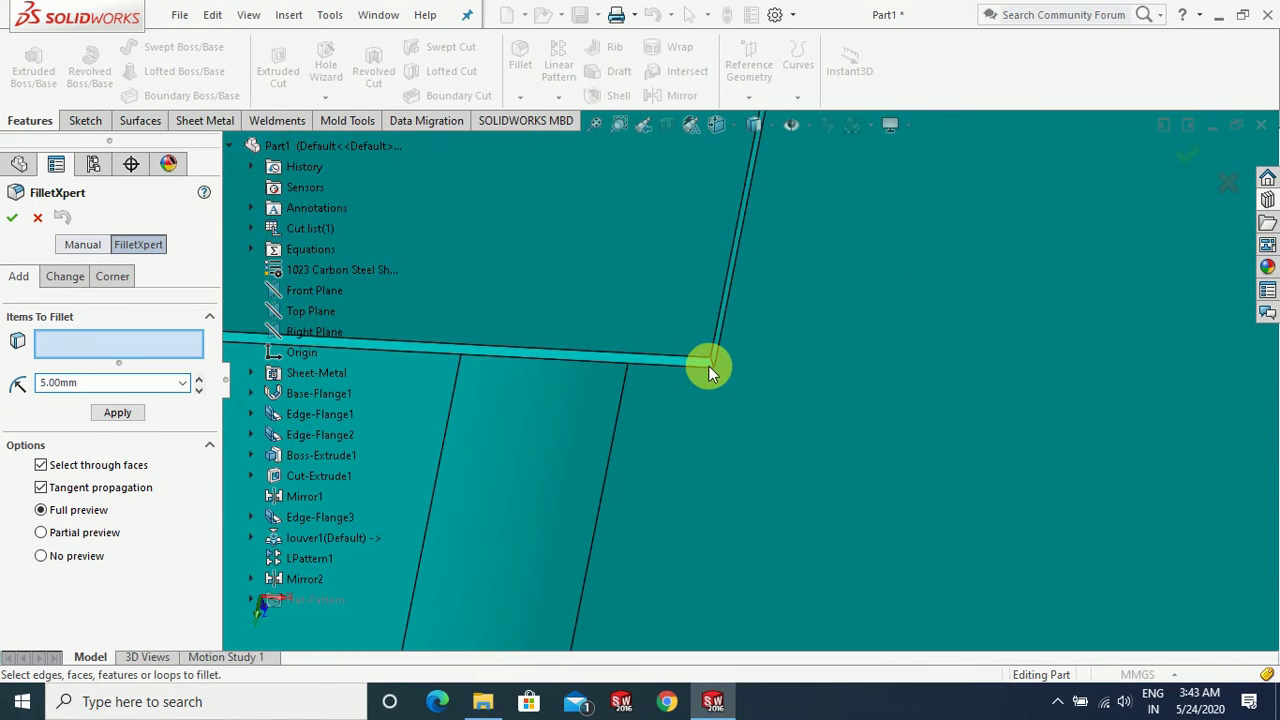
left_click(713, 364)
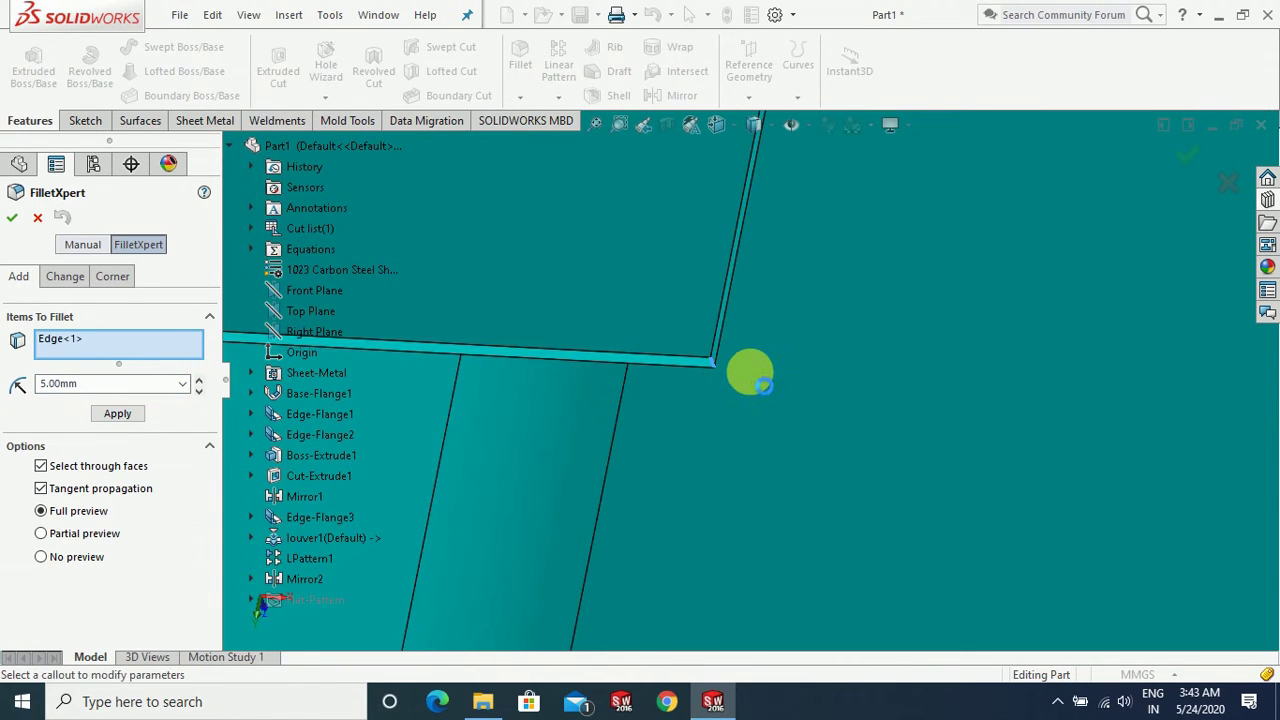
scroll(775, 414, "up", 1)
scroll(775, 414, "up", 2)
scroll(775, 414, "up", 2)
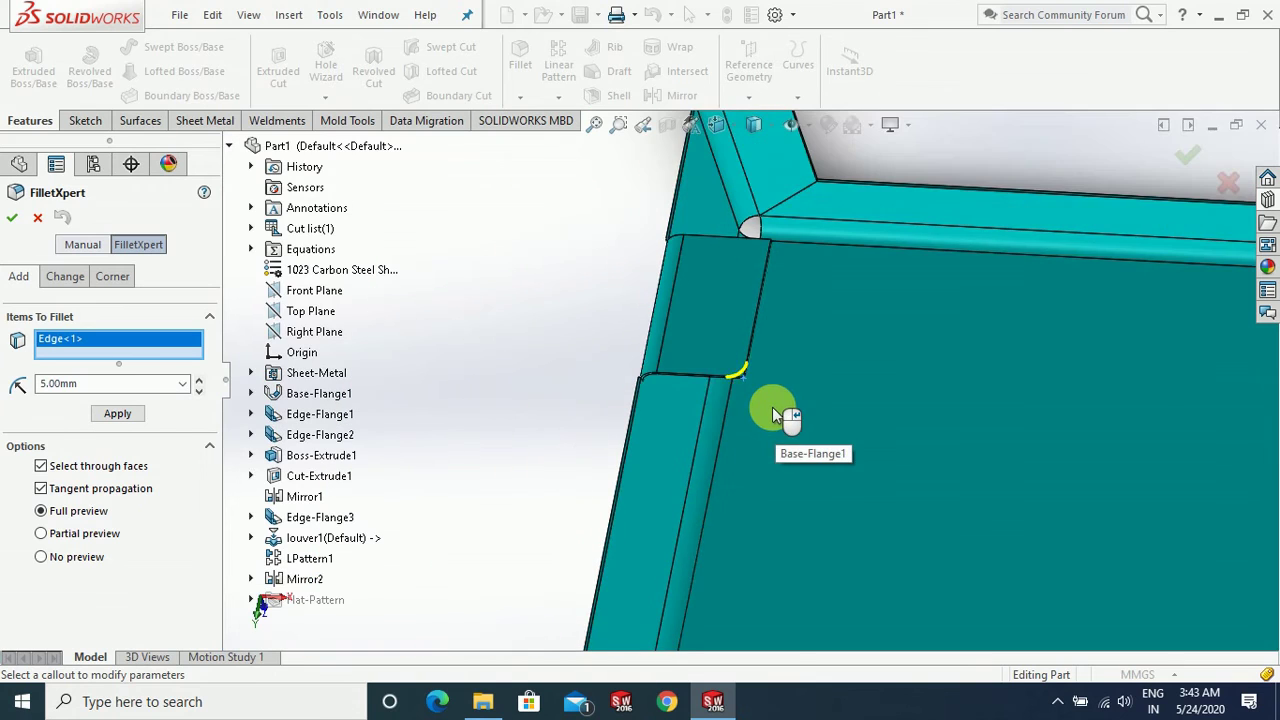
scroll(642, 353, "up", 1)
scroll(642, 353, "up", 3)
mouse_move(611, 294)
middle_mouse_down()
mouse_move(591, 357)
mouse_move(649, 394)
mouse_move(876, 303)
middle_mouse_up()
scroll(876, 303, "down", 2)
scroll(843, 287, "down", 2)
scroll(866, 347, "down", 1)
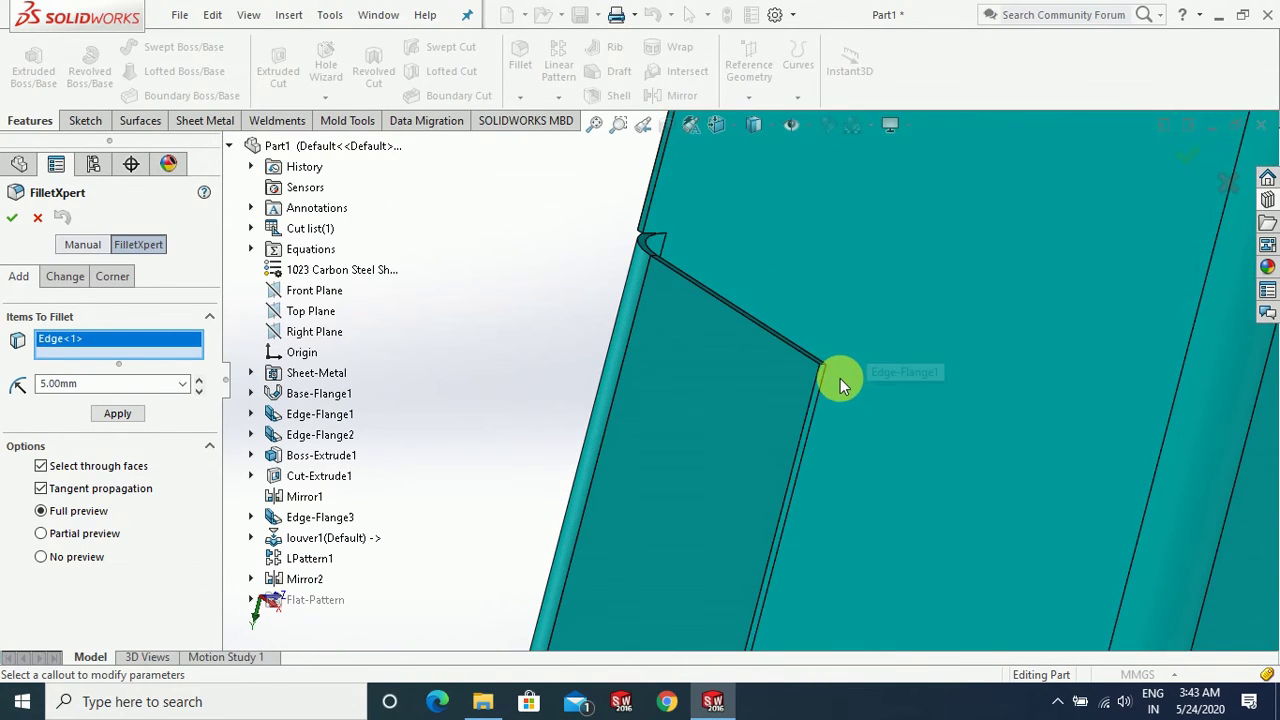
scroll(843, 374, "down", 2)
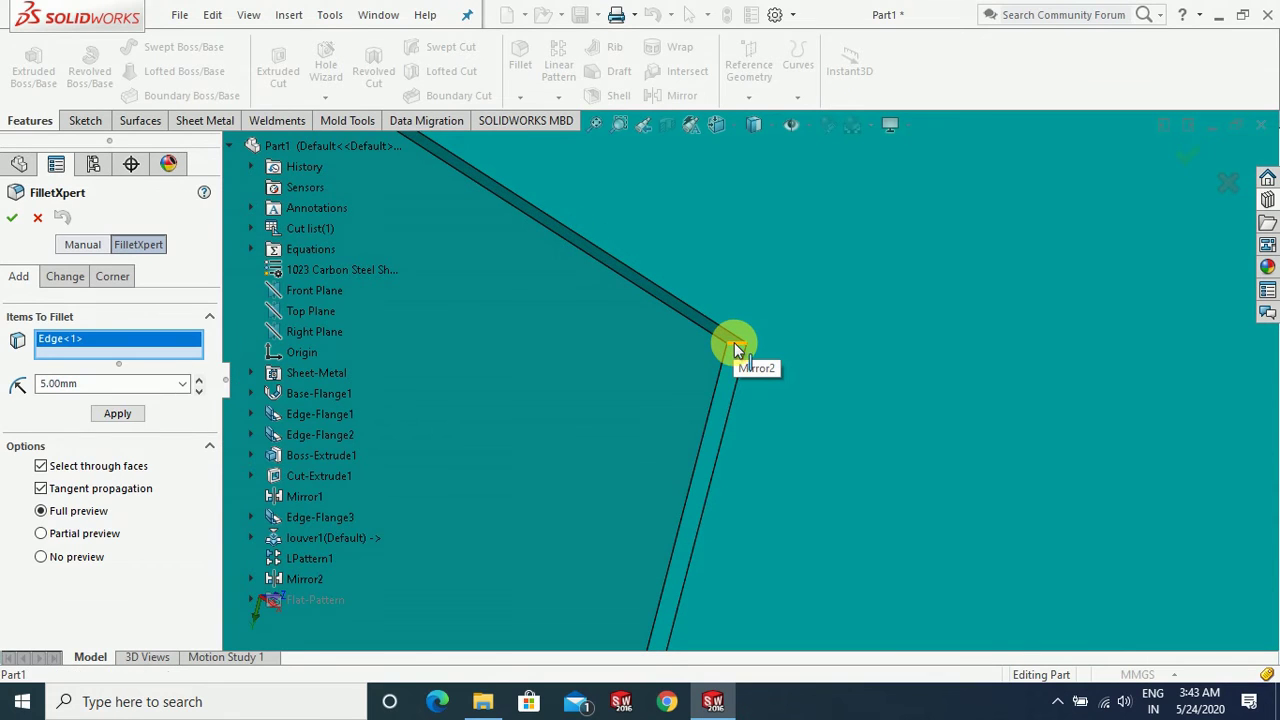
left_click(734, 343)
scroll(875, 346, "up", 2)
scroll(871, 360, "up", 1)
scroll(871, 360, "up", 1)
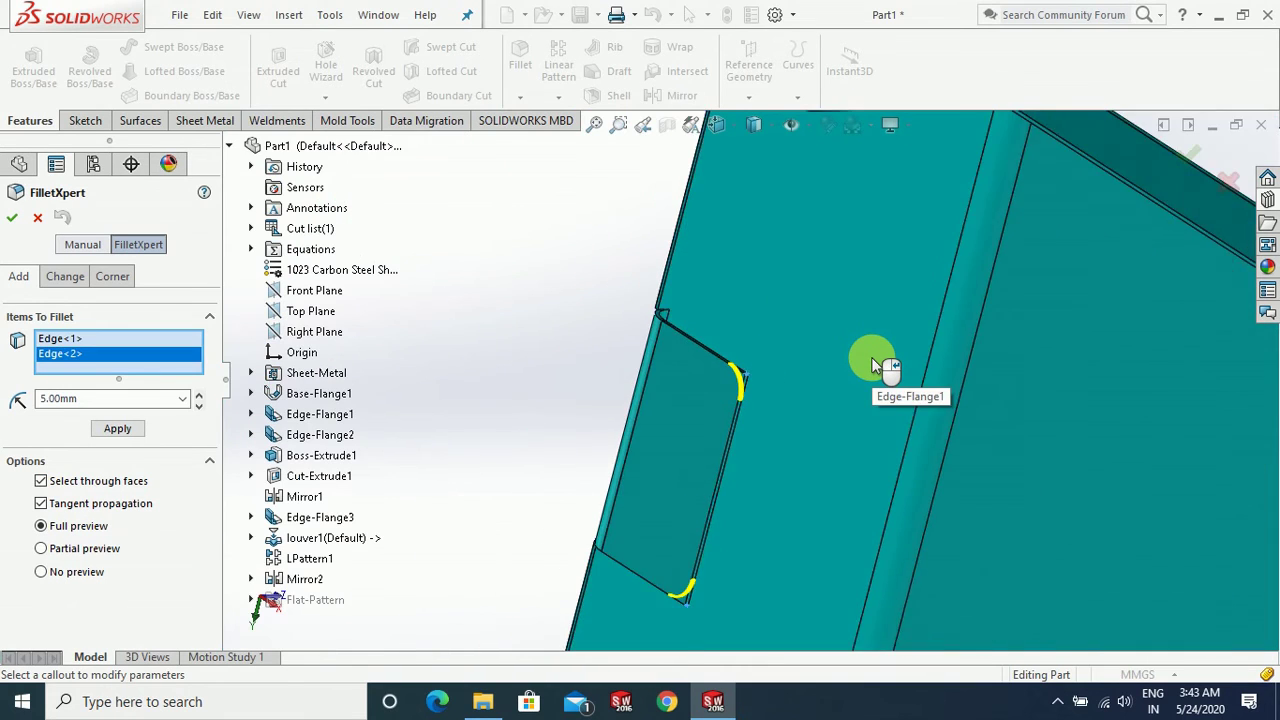
scroll(871, 362, "up", 1)
scroll(871, 357, "up", 3)
Step: Select the two notch corner edges at the tray's other end, completing four 5 mm fillet previews
middle_click_drag(871, 357, 1003, 415)
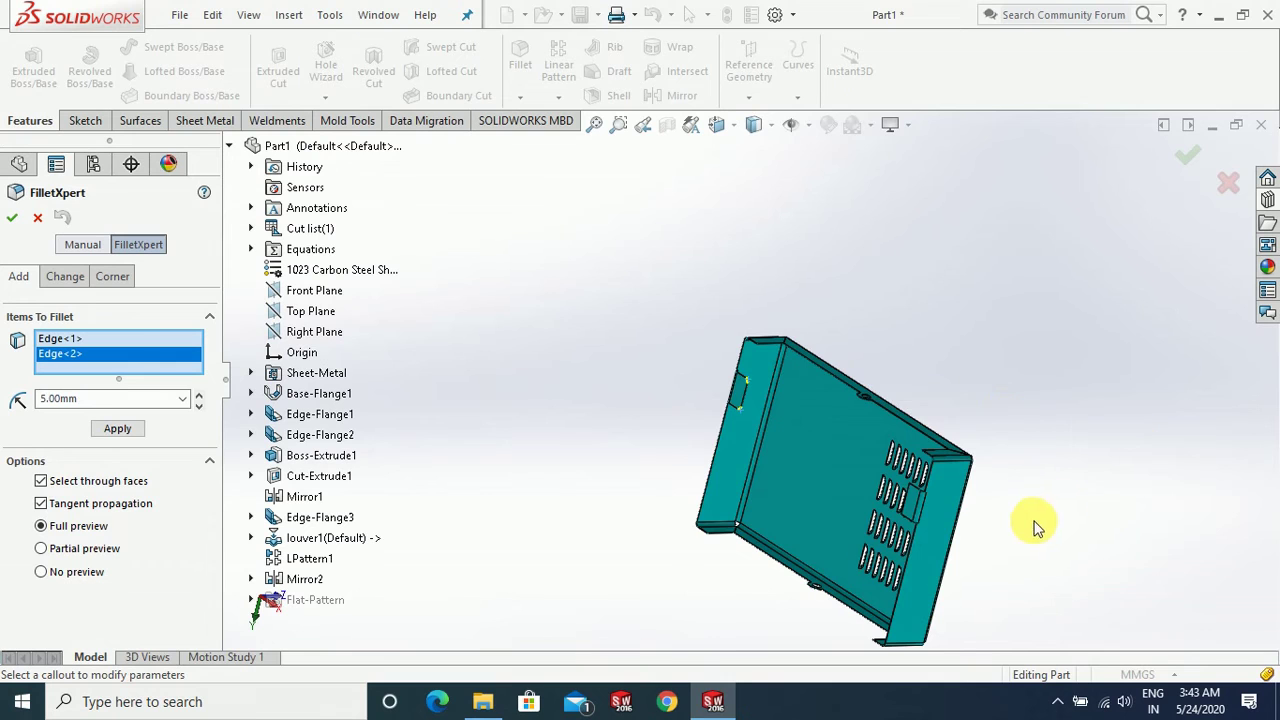
mouse_move(1034, 523)
middle_mouse_down()
mouse_move(1160, 455)
mouse_move(1143, 491)
middle_mouse_up()
scroll(815, 457, "down", 4)
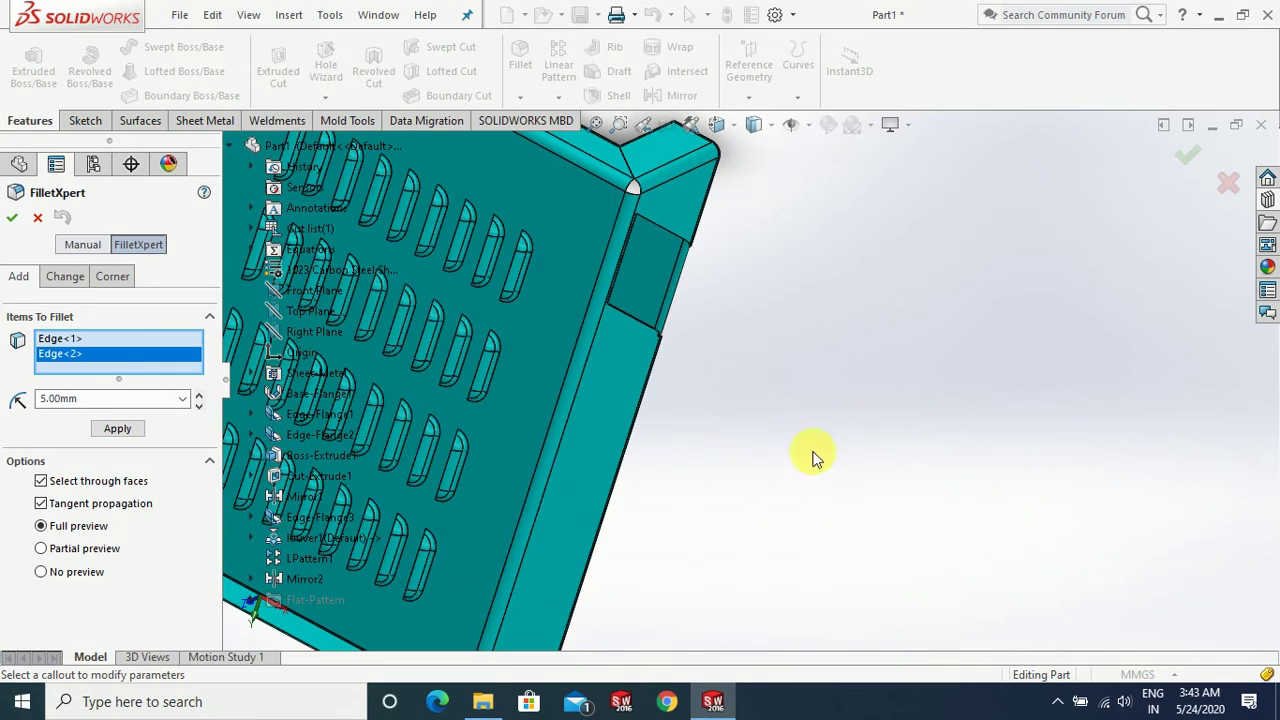
scroll(608, 286, "down", 2)
scroll(431, 245, "down", 2)
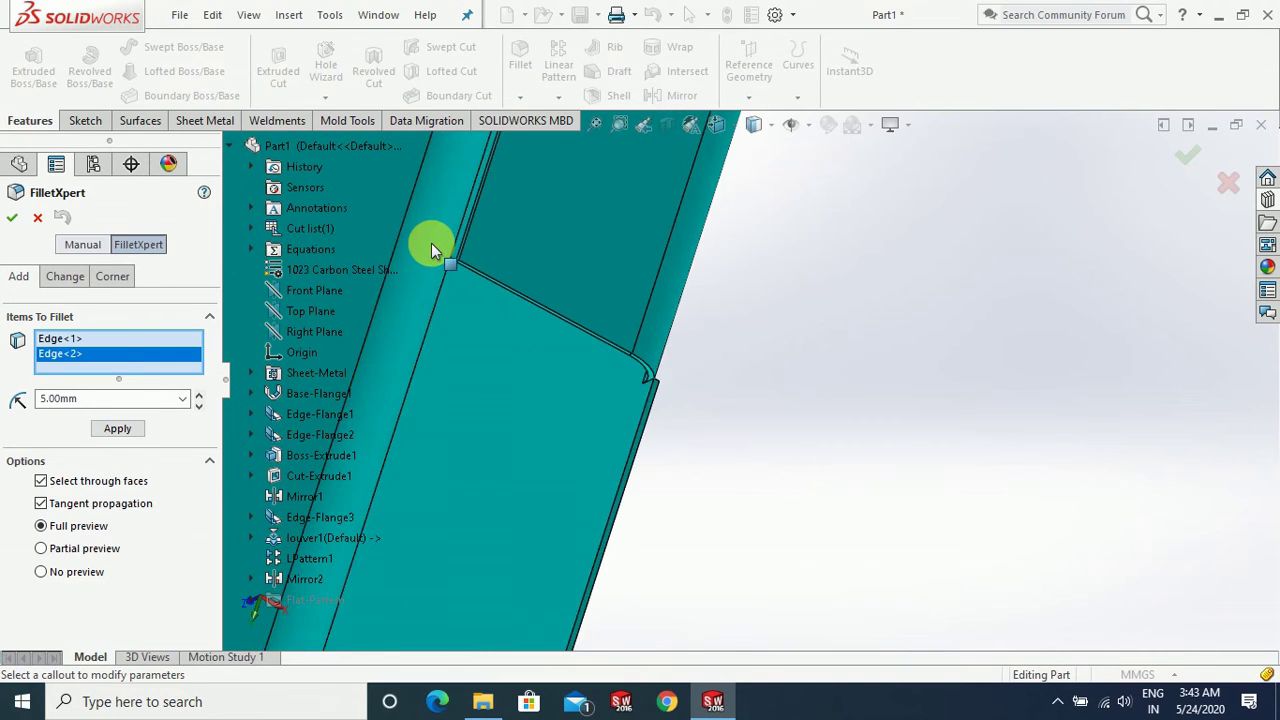
scroll(506, 265, "down", 2)
scroll(655, 362, "down", 2)
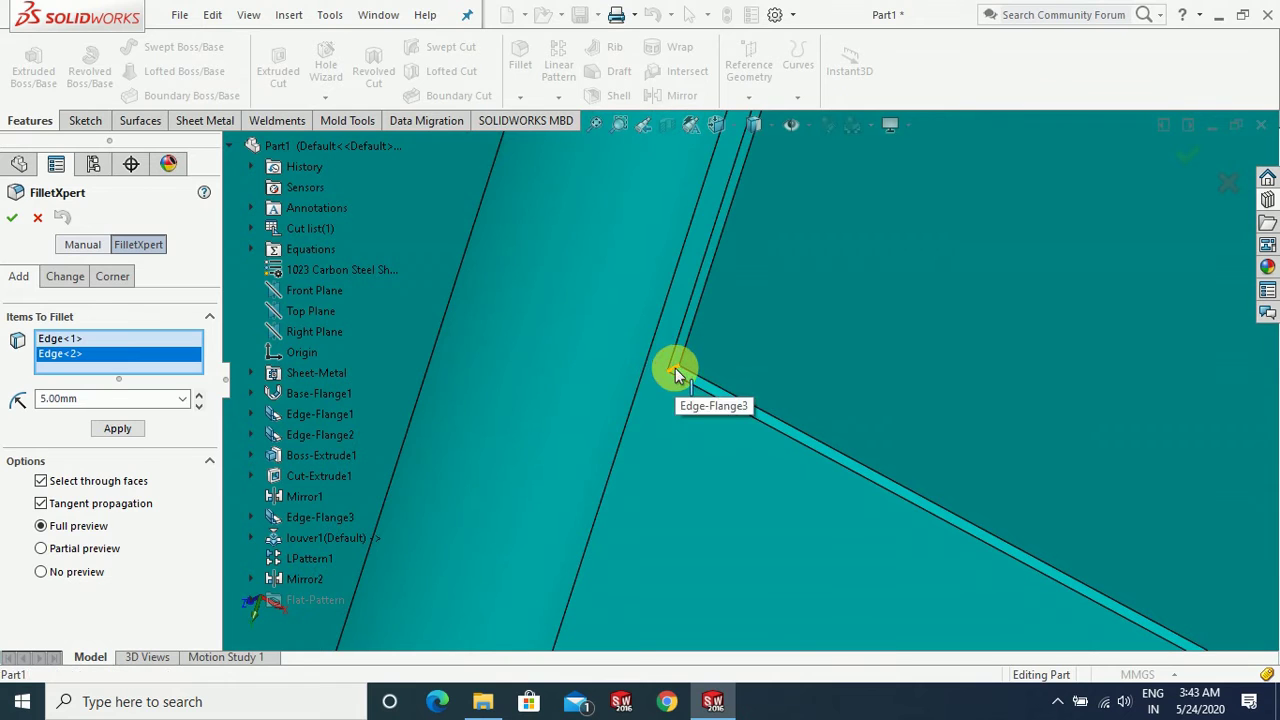
left_click(677, 371)
scroll(951, 424, "up", 2)
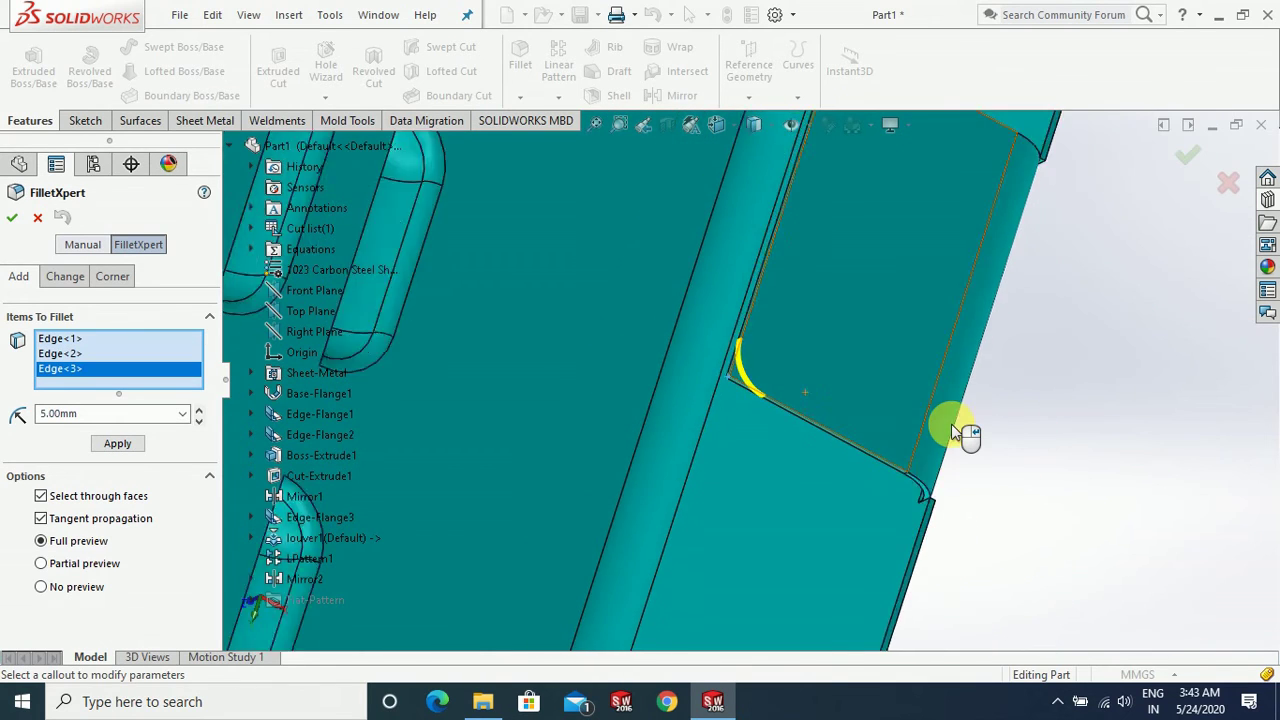
scroll(951, 424, "up", 2)
scroll(951, 424, "up", 2)
scroll(951, 424, "up", 1)
scroll(894, 357, "down", 1)
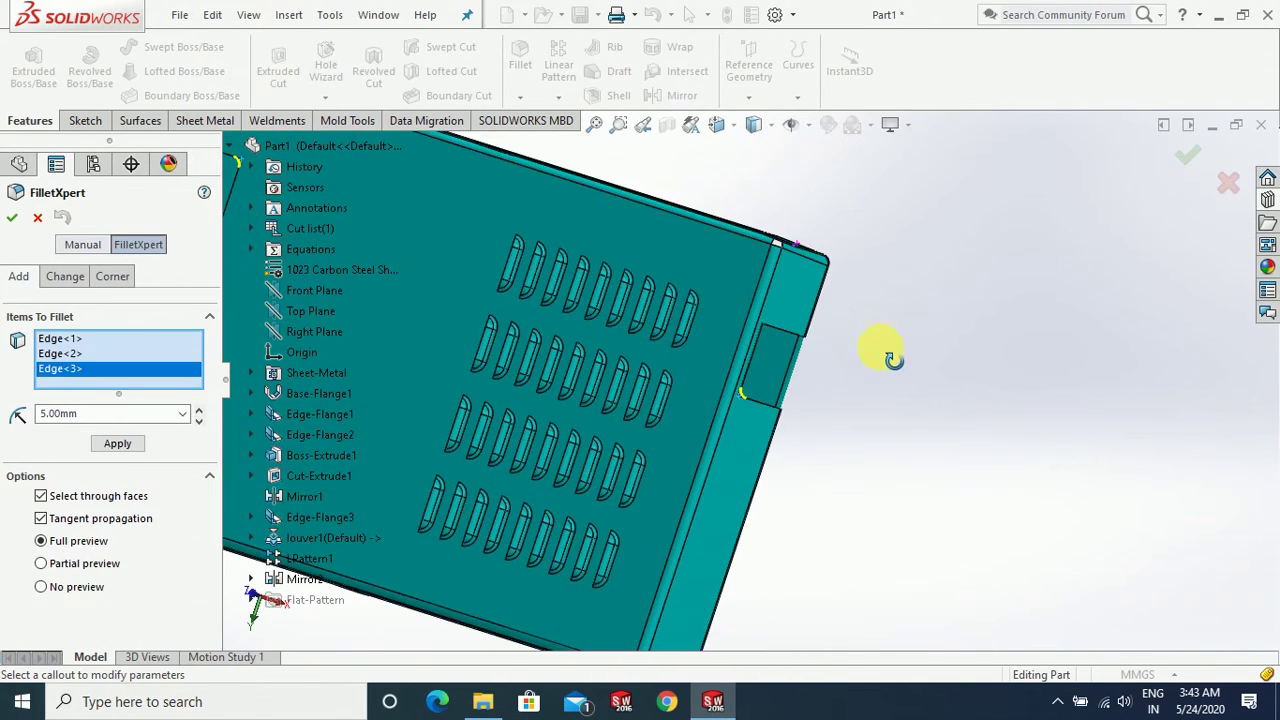
scroll(817, 391, "down", 1)
scroll(757, 343, "down", 1)
scroll(746, 380, "down", 1)
scroll(746, 378, "down", 1)
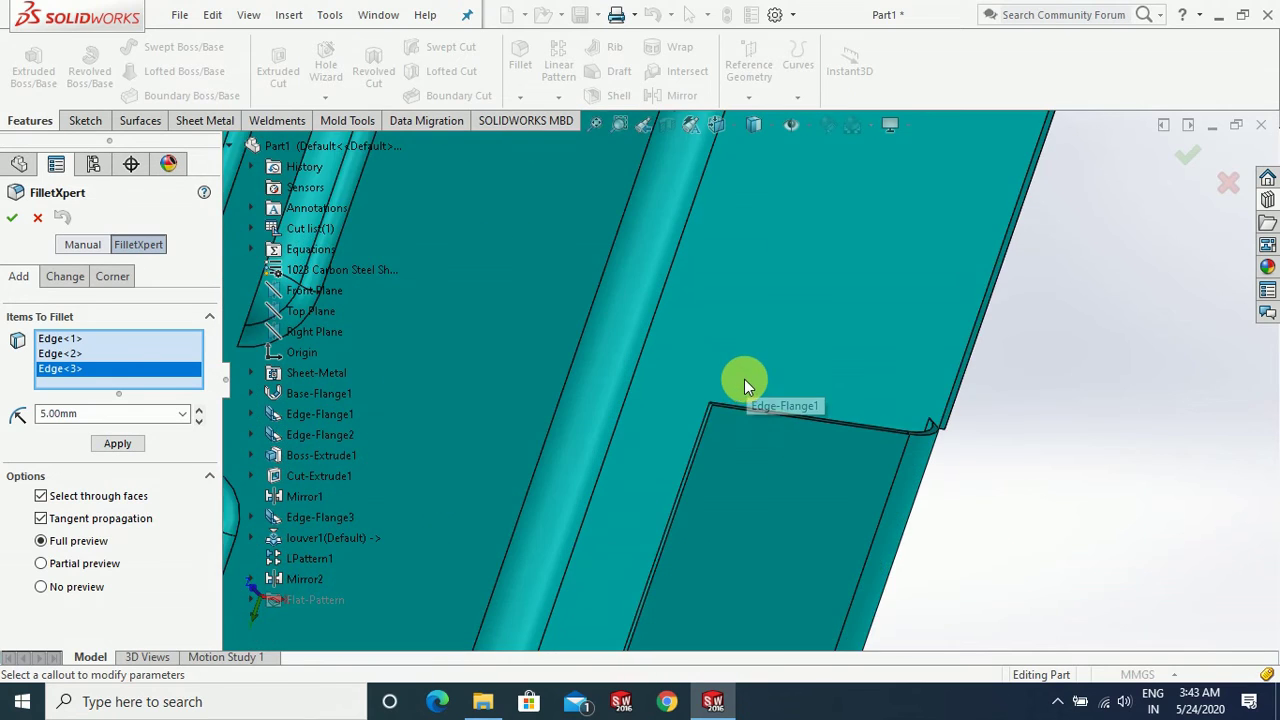
scroll(744, 379, "down", 1)
scroll(700, 437, "down", 1)
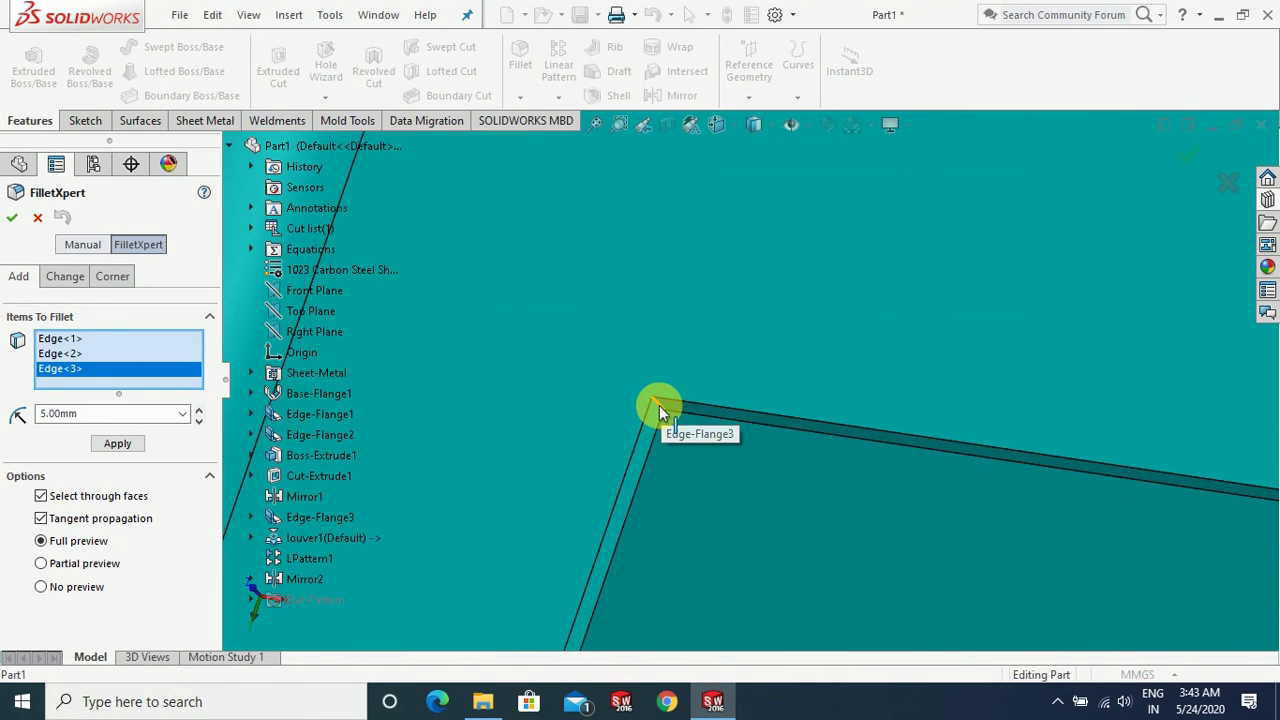
left_click(659, 405)
scroll(827, 455, "up", 2)
scroll(827, 455, "up", 2)
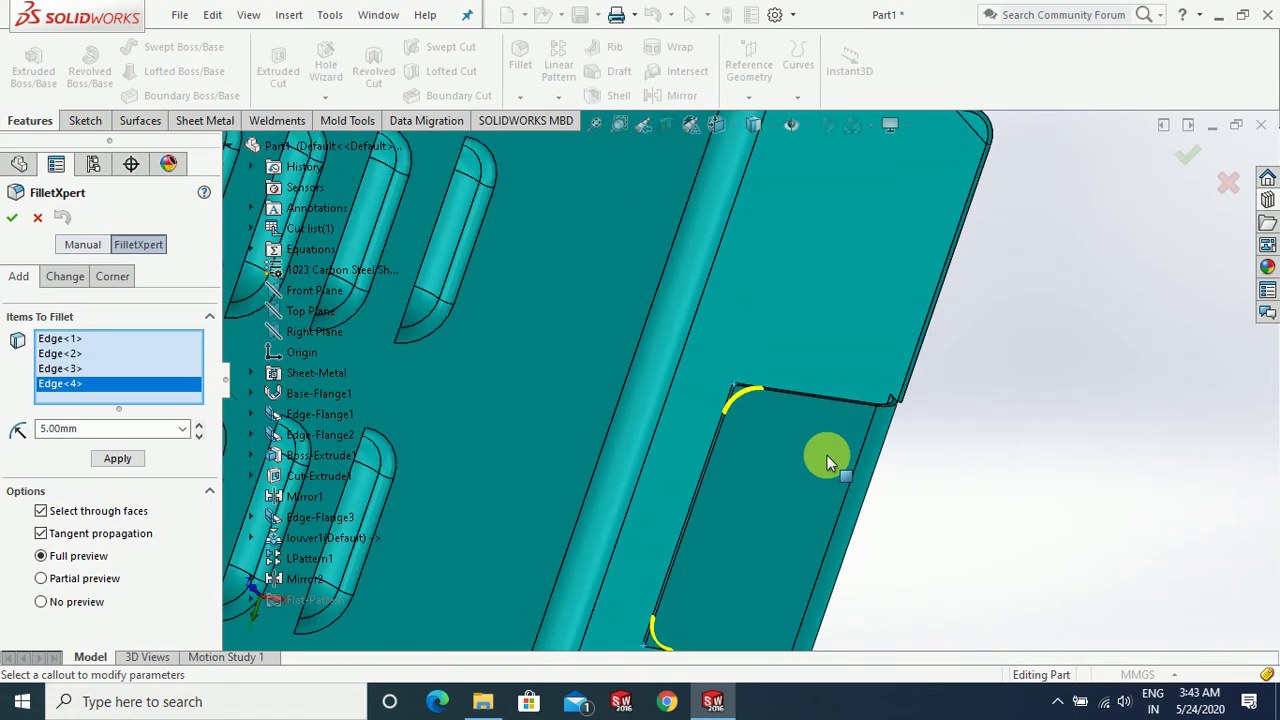
scroll(827, 458, "up", 2)
scroll(829, 463, "up", 2)
scroll(834, 456, "up", 2)
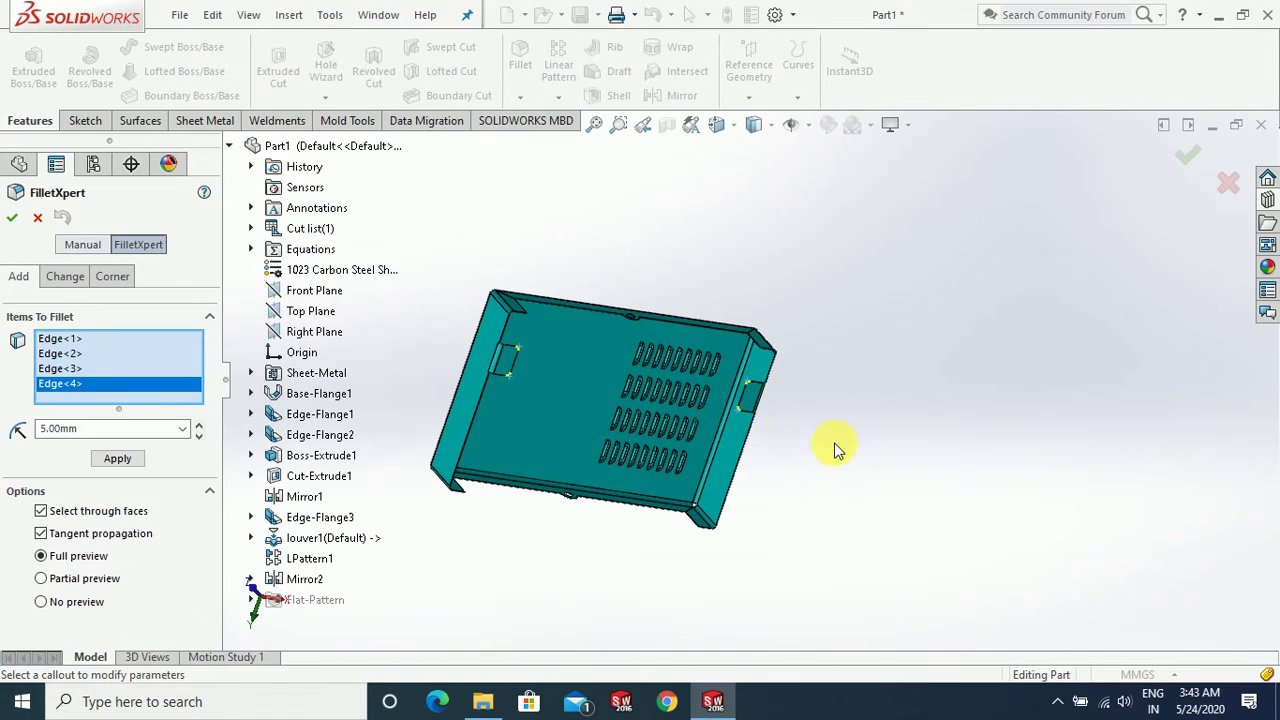
Step: Apply the 5 mm corner fillets and orbit the tray to inspect the corners
left_click(13, 220)
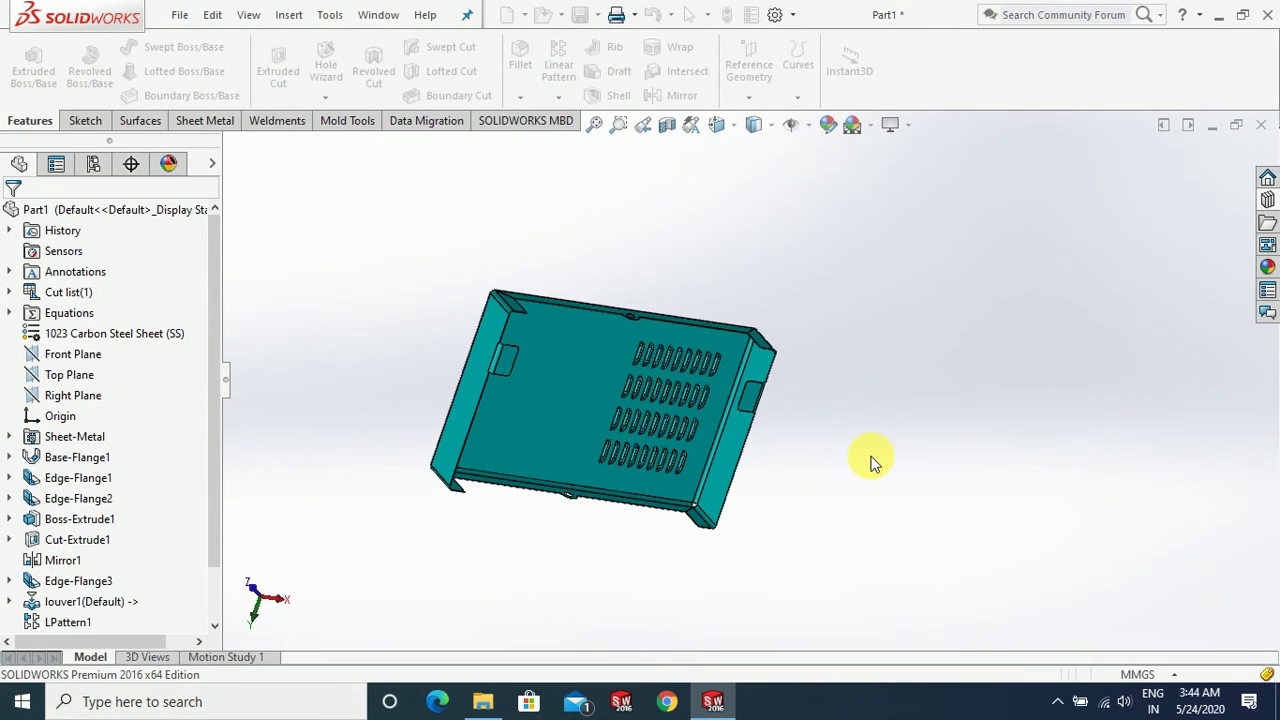
mouse_move(866, 494)
middle_mouse_down()
mouse_move(837, 467)
mouse_move(806, 380)
mouse_move(686, 480)
mouse_move(697, 423)
mouse_move(820, 522)
mouse_move(697, 600)
mouse_move(737, 563)
mouse_move(837, 563)
mouse_move(840, 378)
mouse_move(823, 523)
mouse_move(866, 409)
mouse_move(713, 358)
mouse_move(656, 455)
middle_mouse_up()
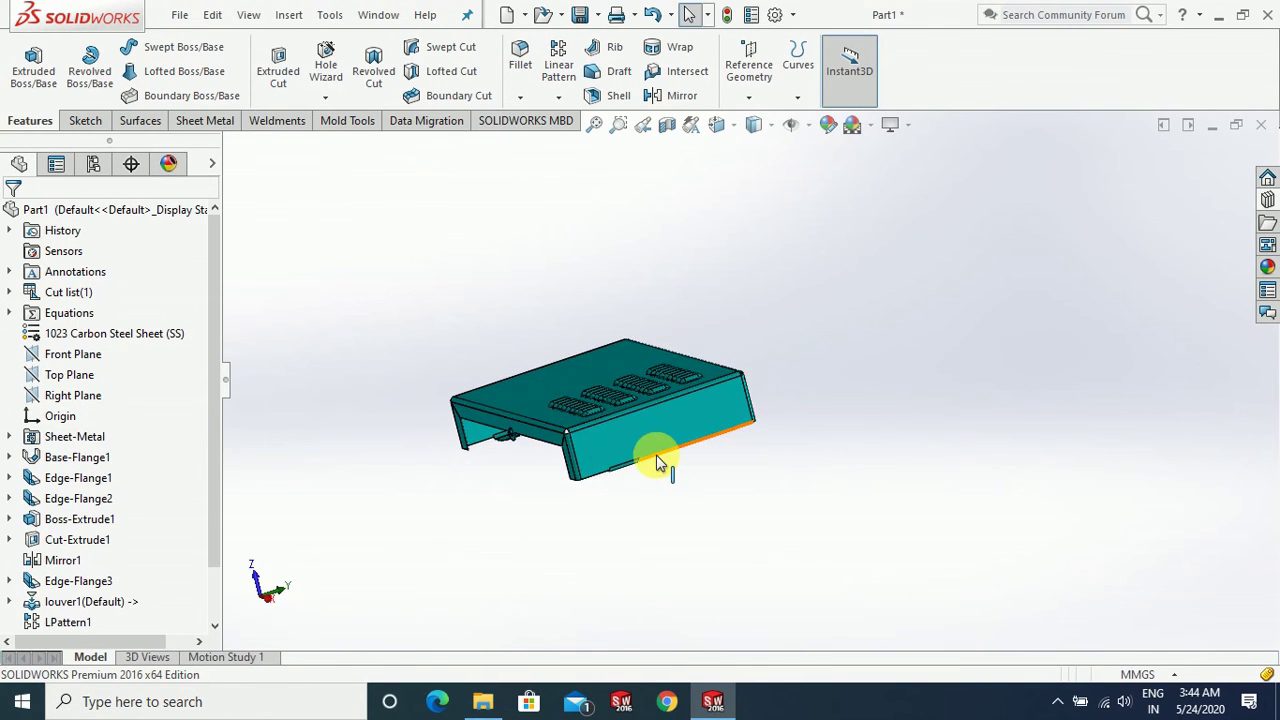
scroll(673, 388, "down", 4)
Step: Drag the counter sink emboss from the Design Library embosses onto the long side flange
left_click(673, 387)
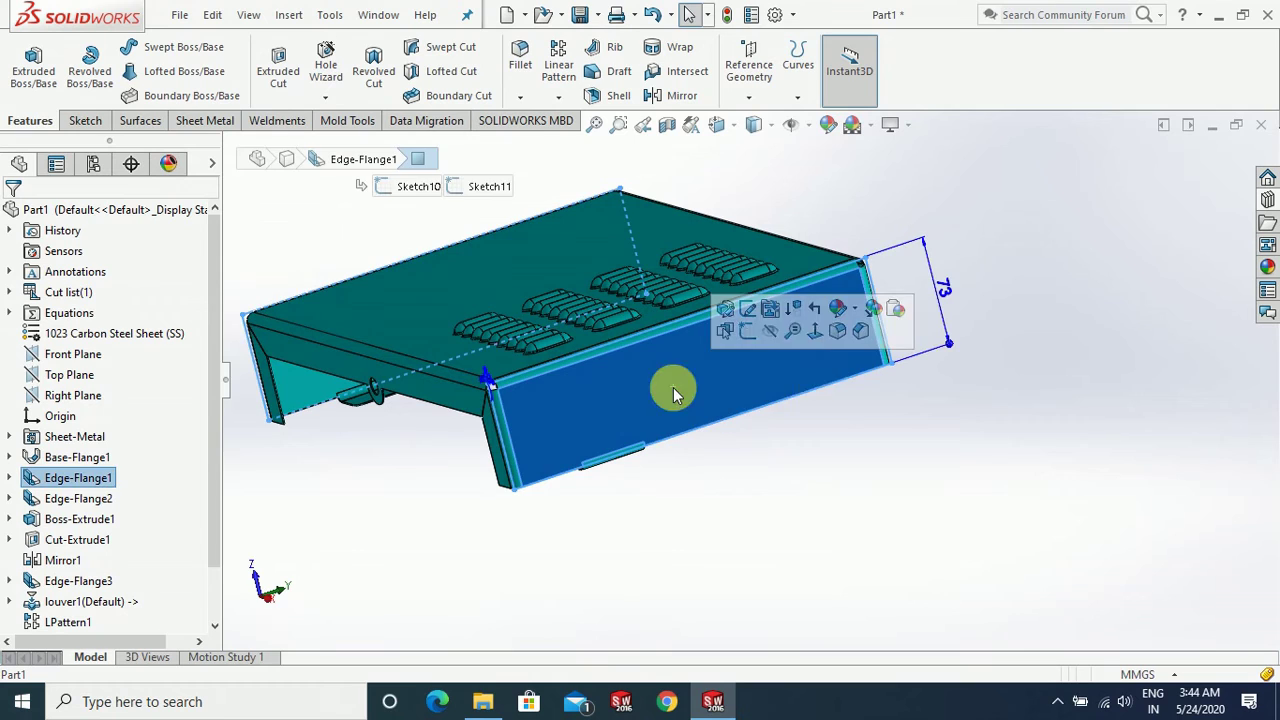
left_click(1063, 437)
key("z")
left_click(1268, 203)
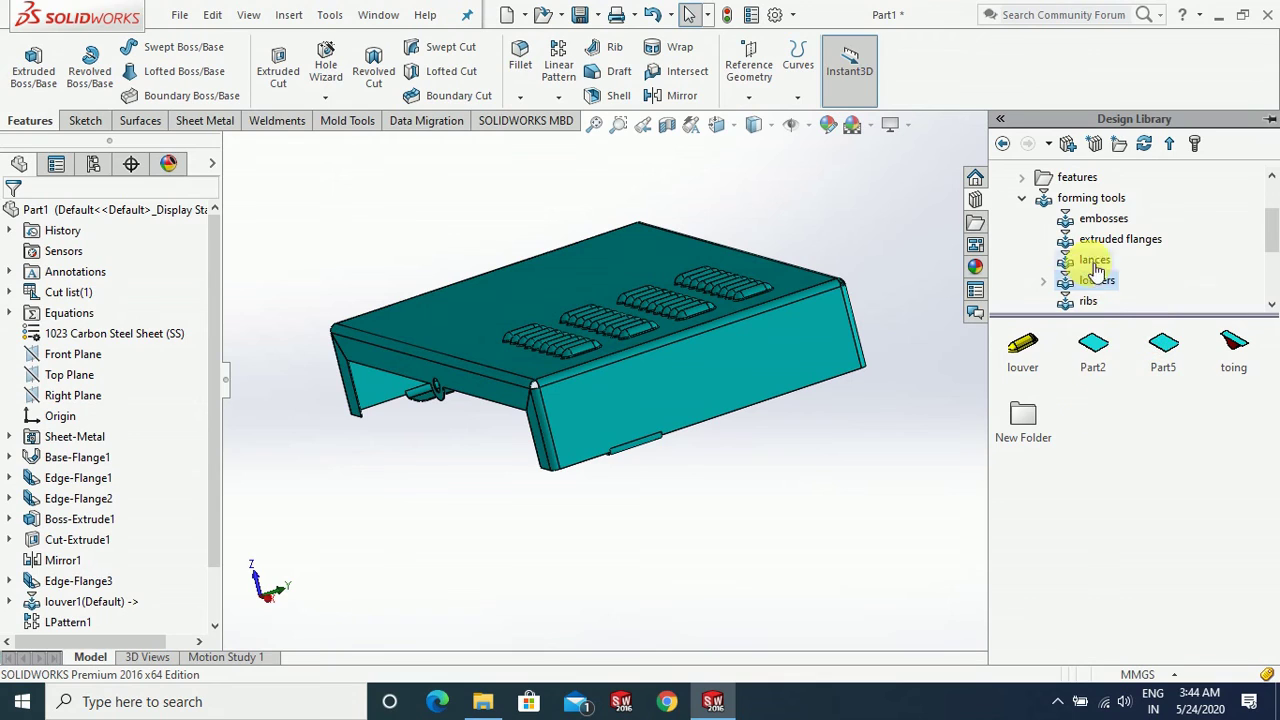
left_click(1103, 218)
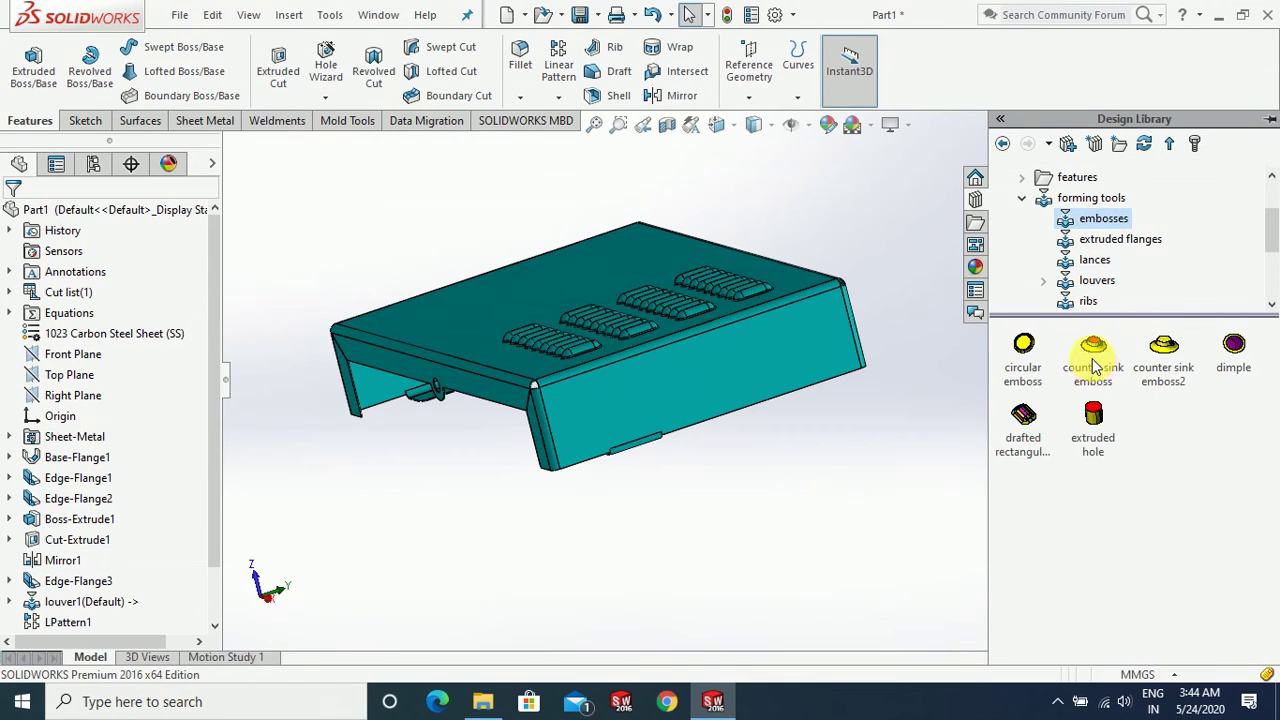
left_click_drag(1090, 398, 611, 410)
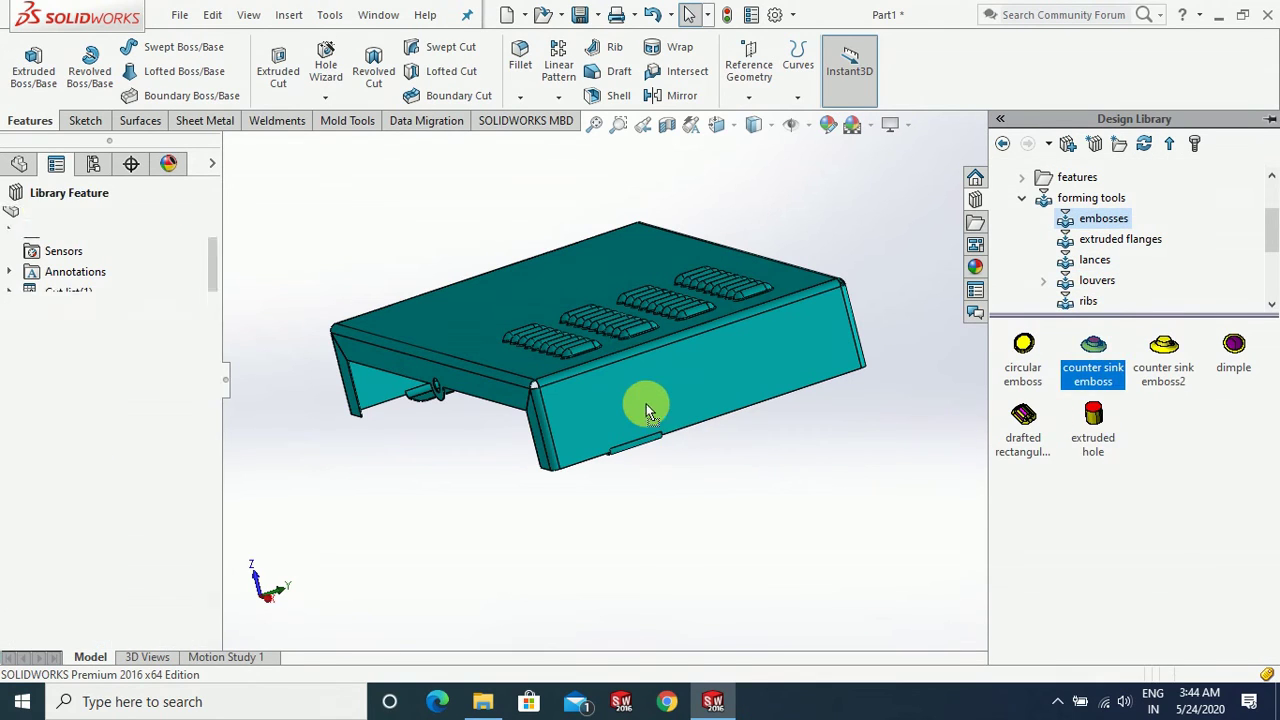
Step: Place the emboss on the flange and dimension its point 44 mm above the bottom edge
left_click_drag(608, 414, 614, 418)
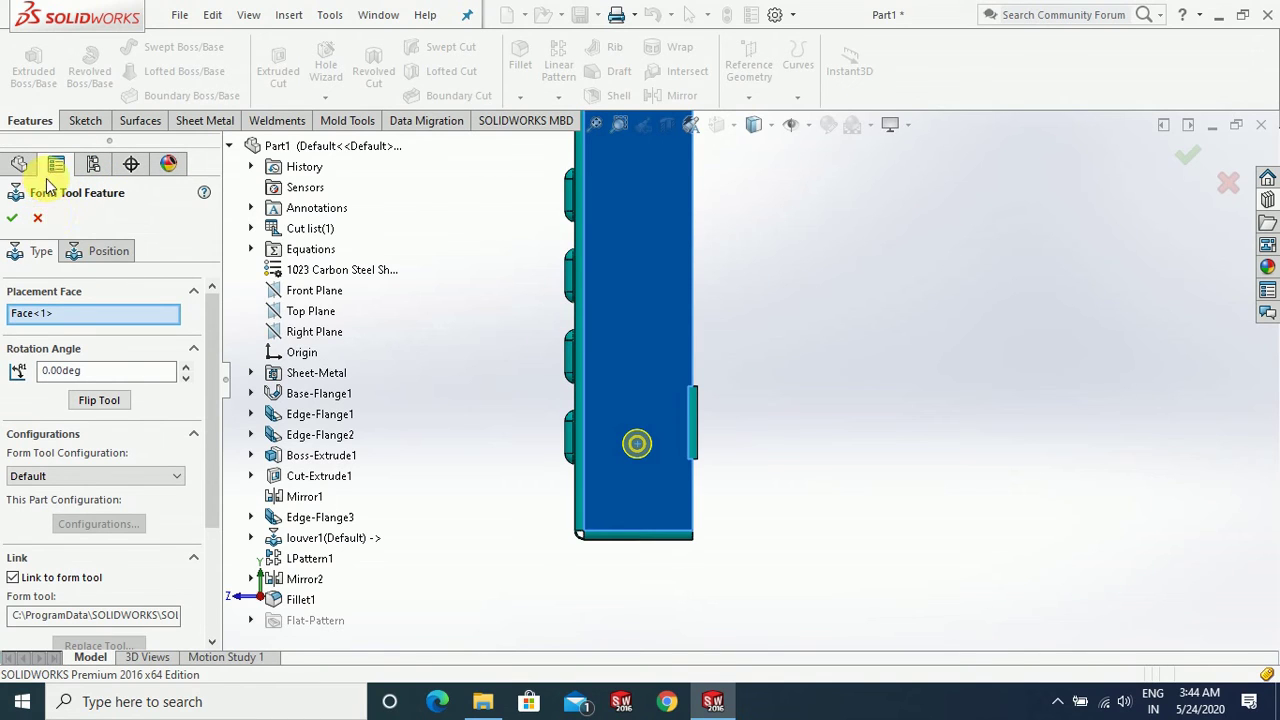
left_click(108, 251)
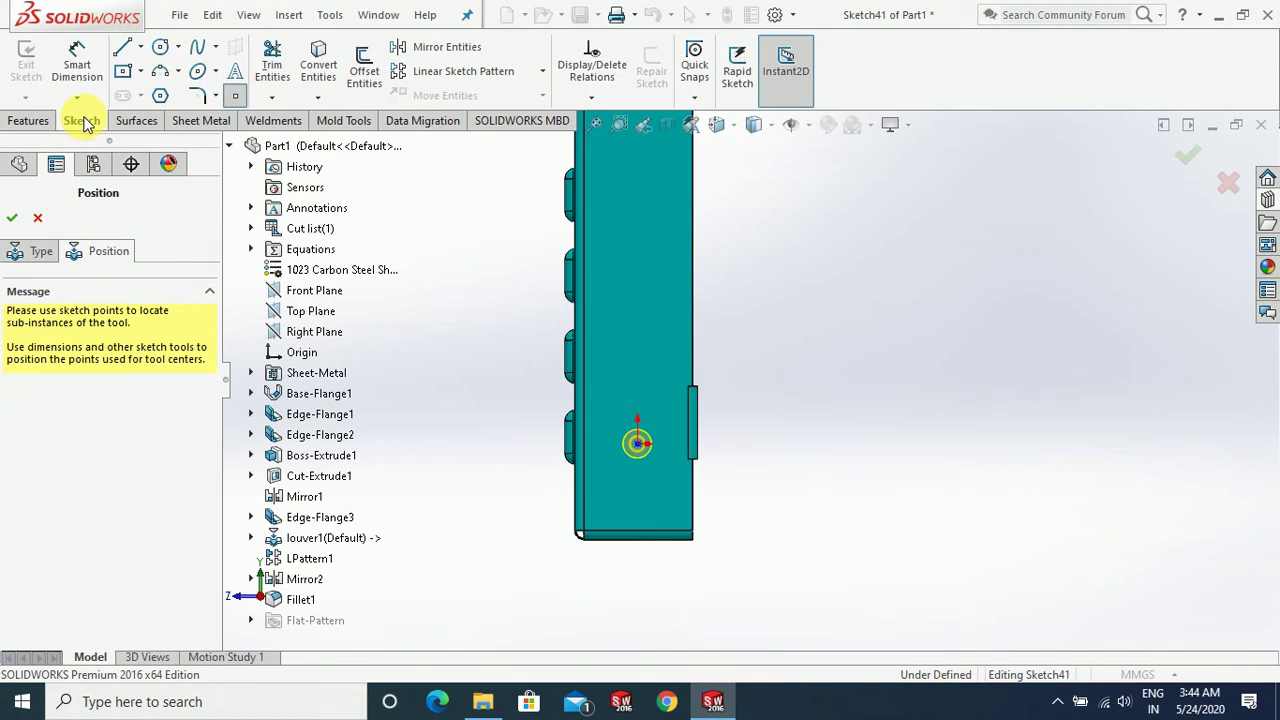
left_click(80, 60)
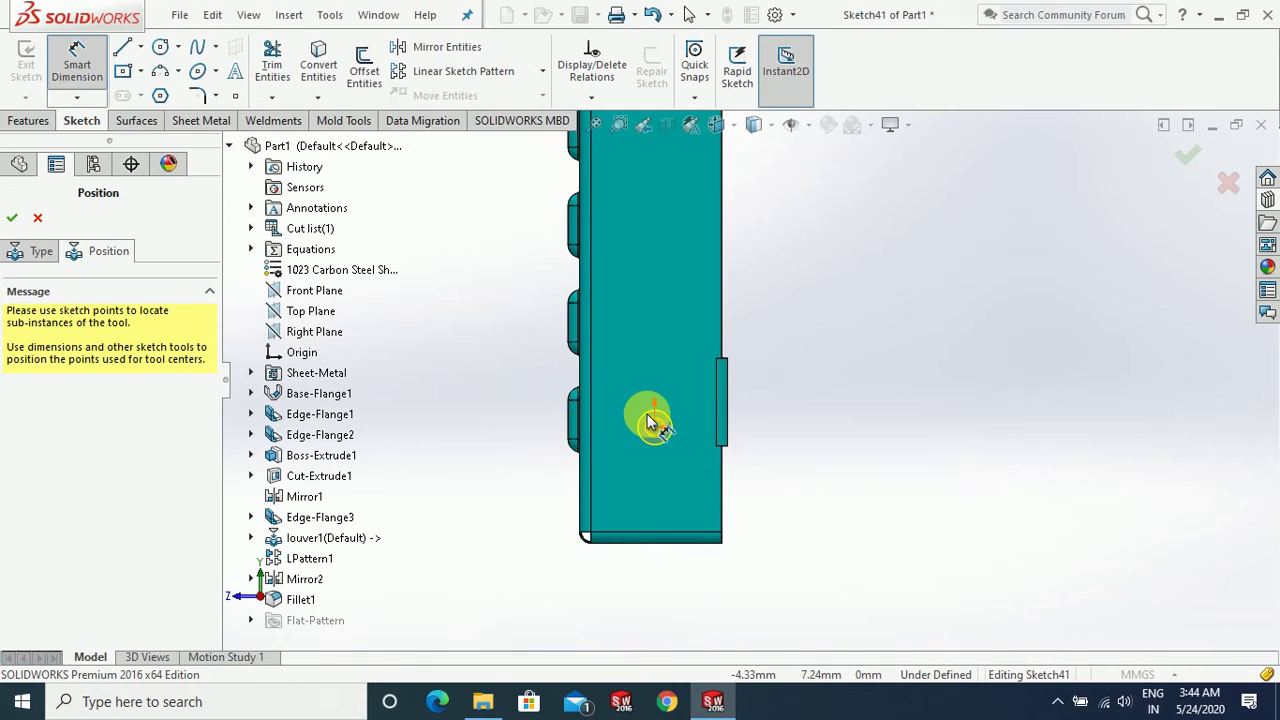
left_click(658, 545)
left_click(840, 535)
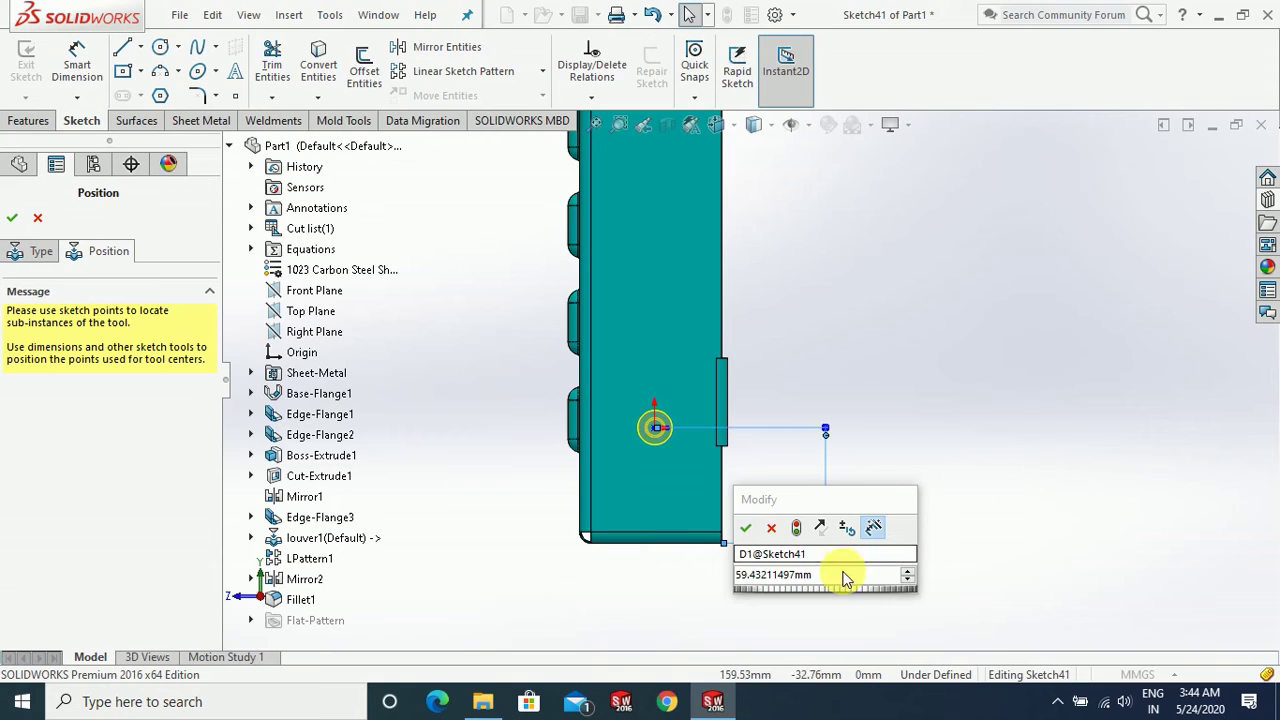
double_click(843, 574)
type("44")
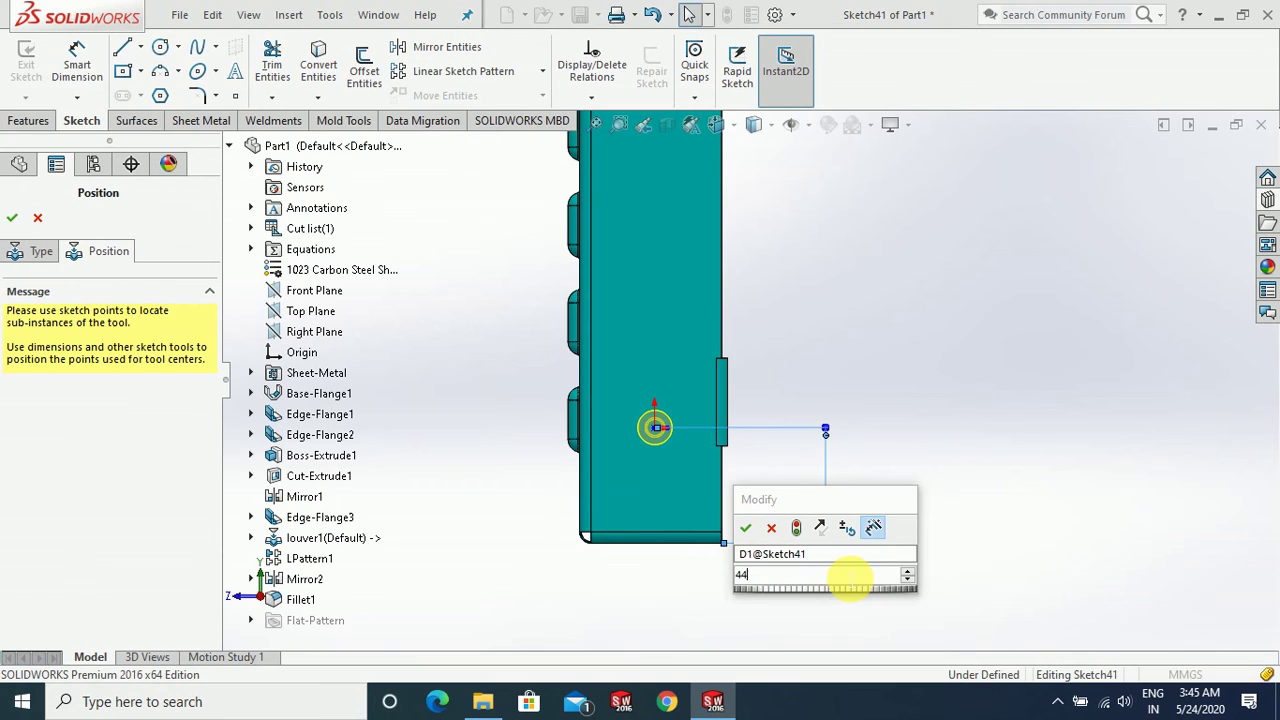
key("Escape")
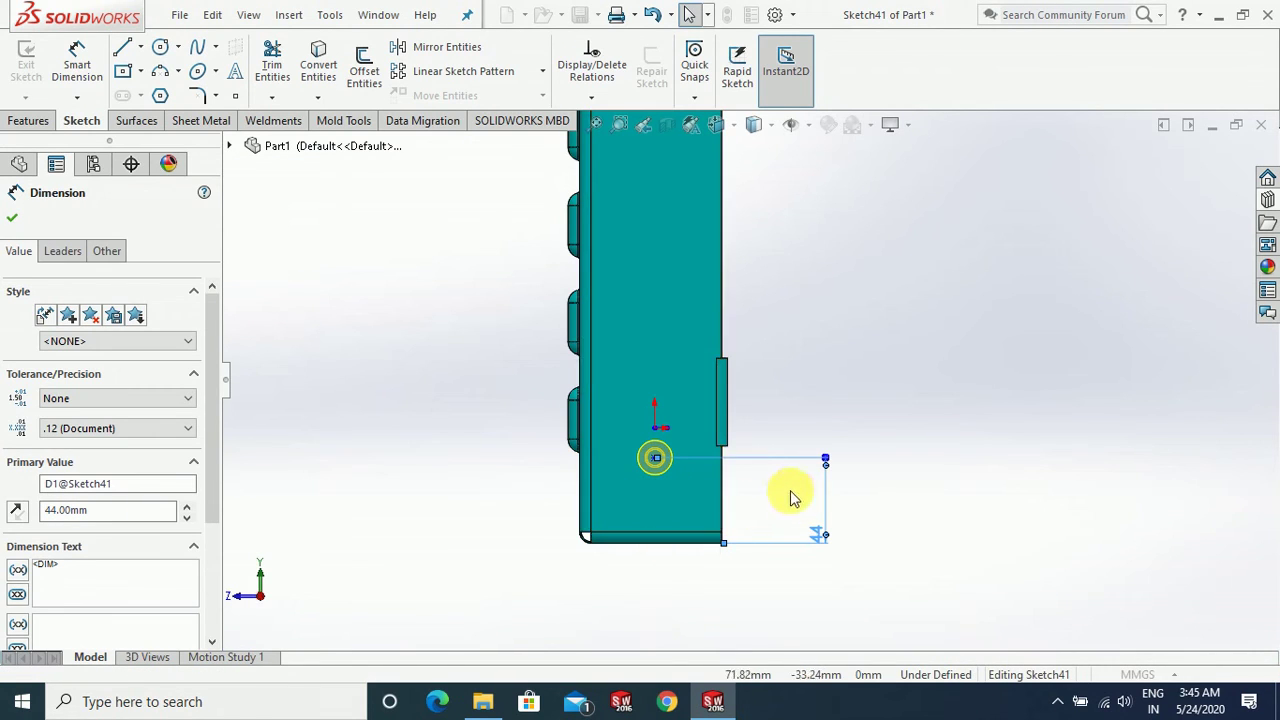
Step: Dimension the emboss point 34 mm in from the flange's side edge
left_click(78, 58)
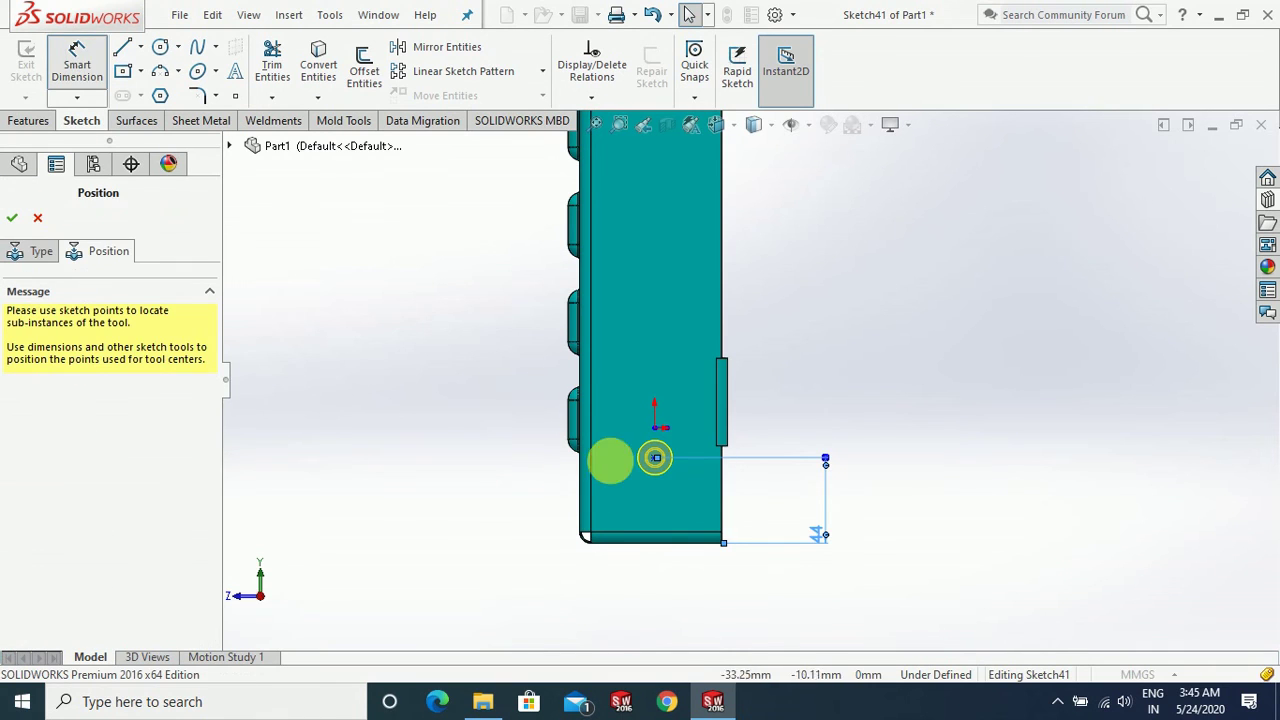
left_click(680, 500)
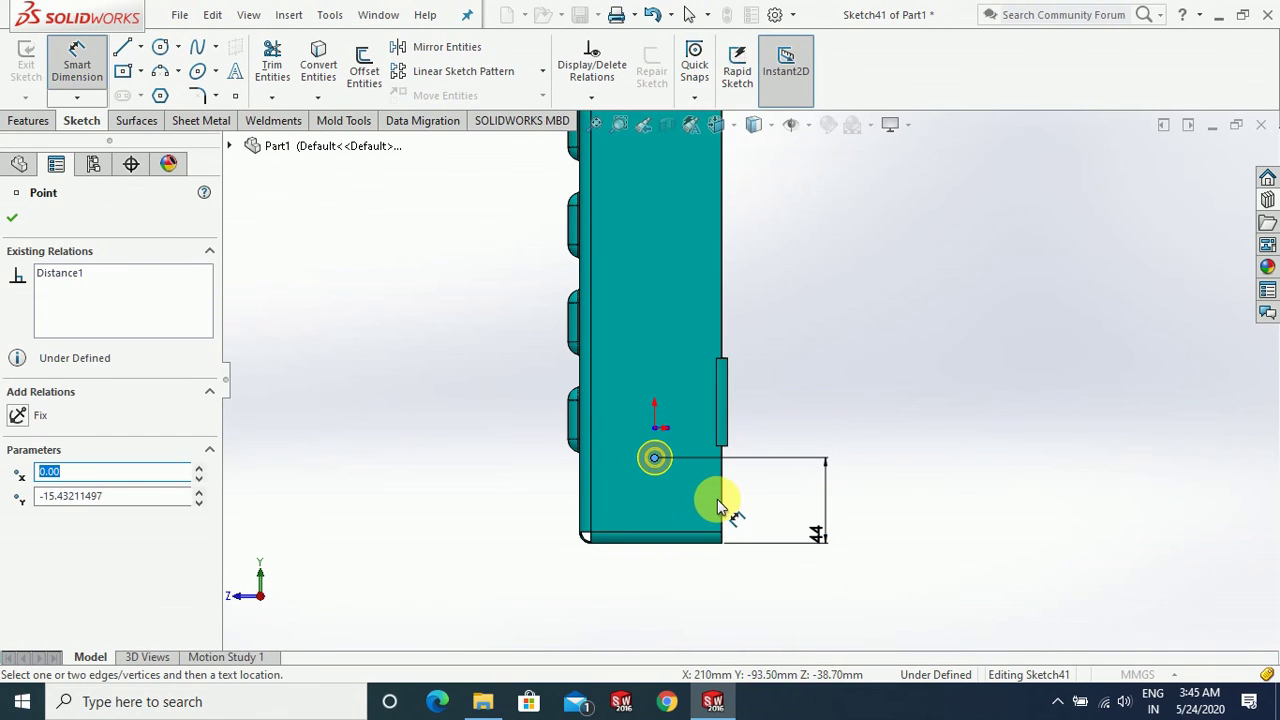
left_click(720, 500)
left_click(737, 606)
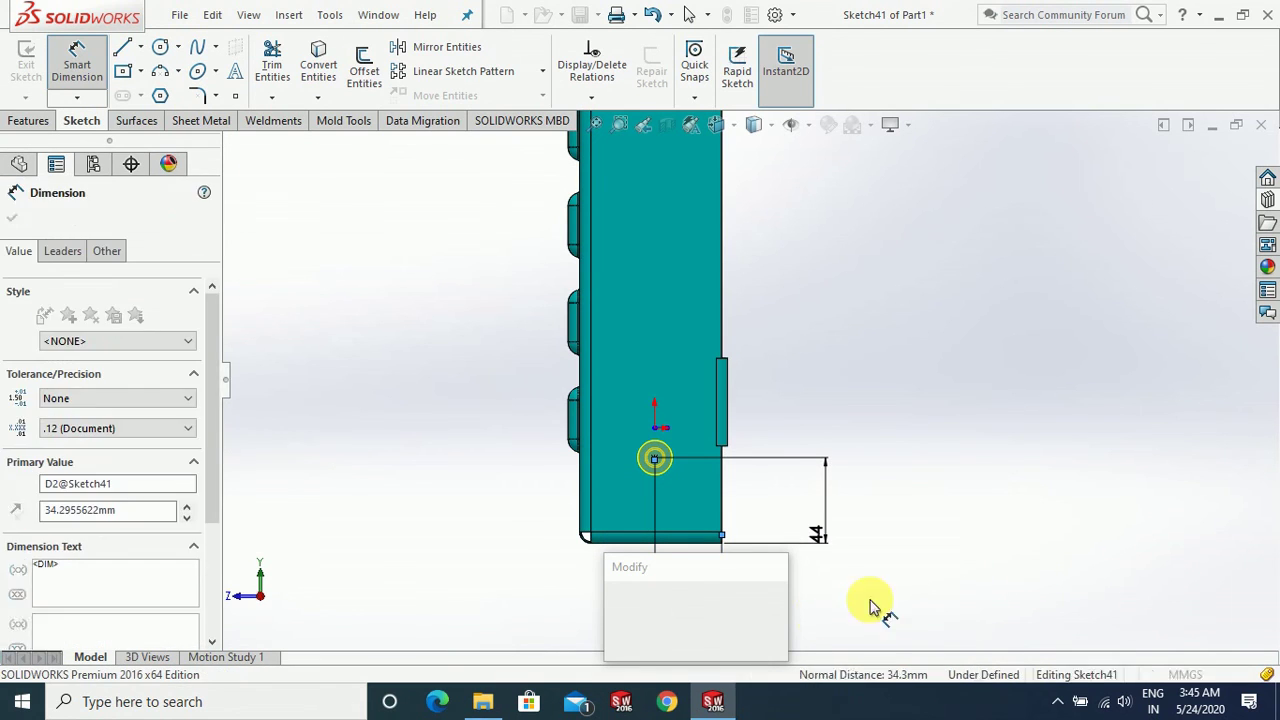
double_click(680, 645)
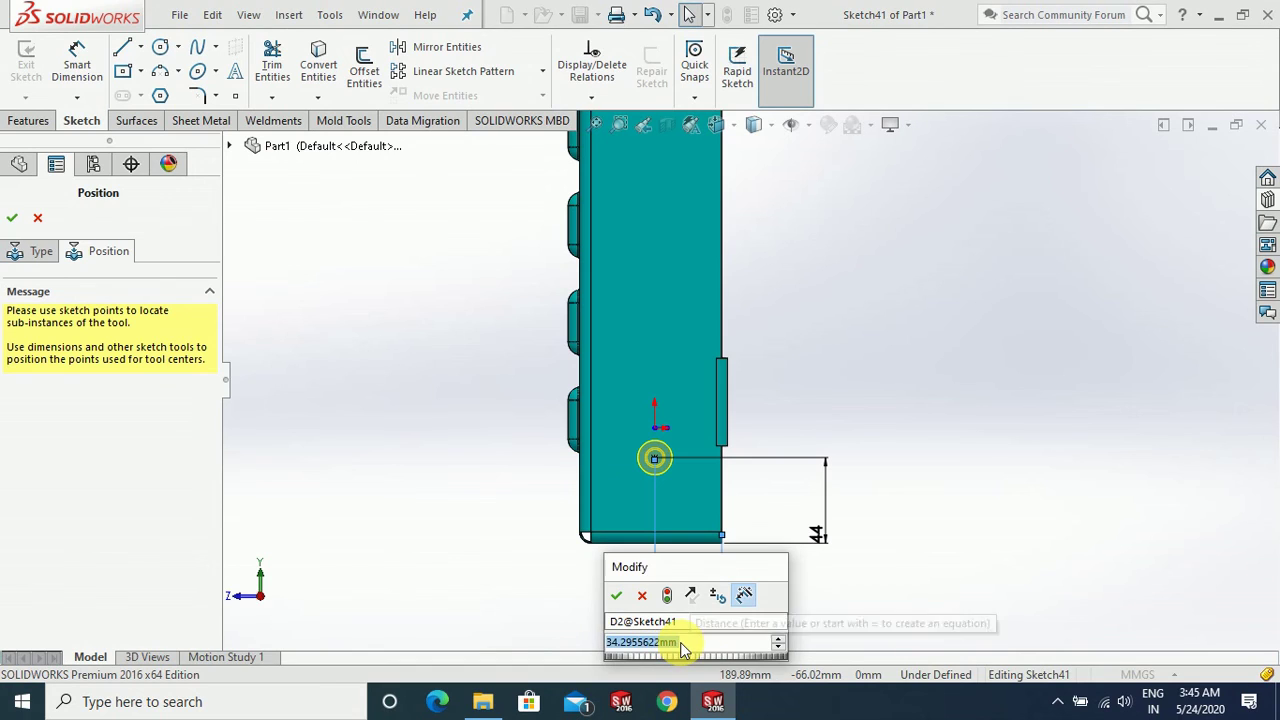
type("34")
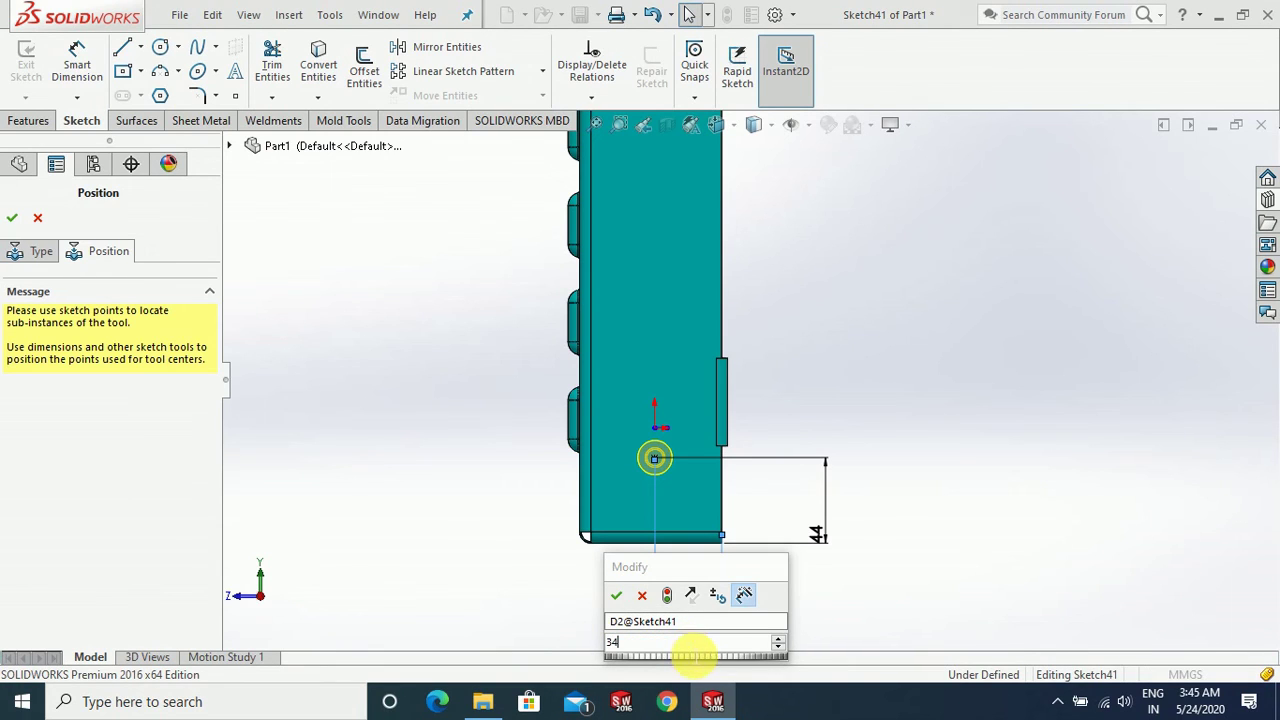
left_click(617, 598)
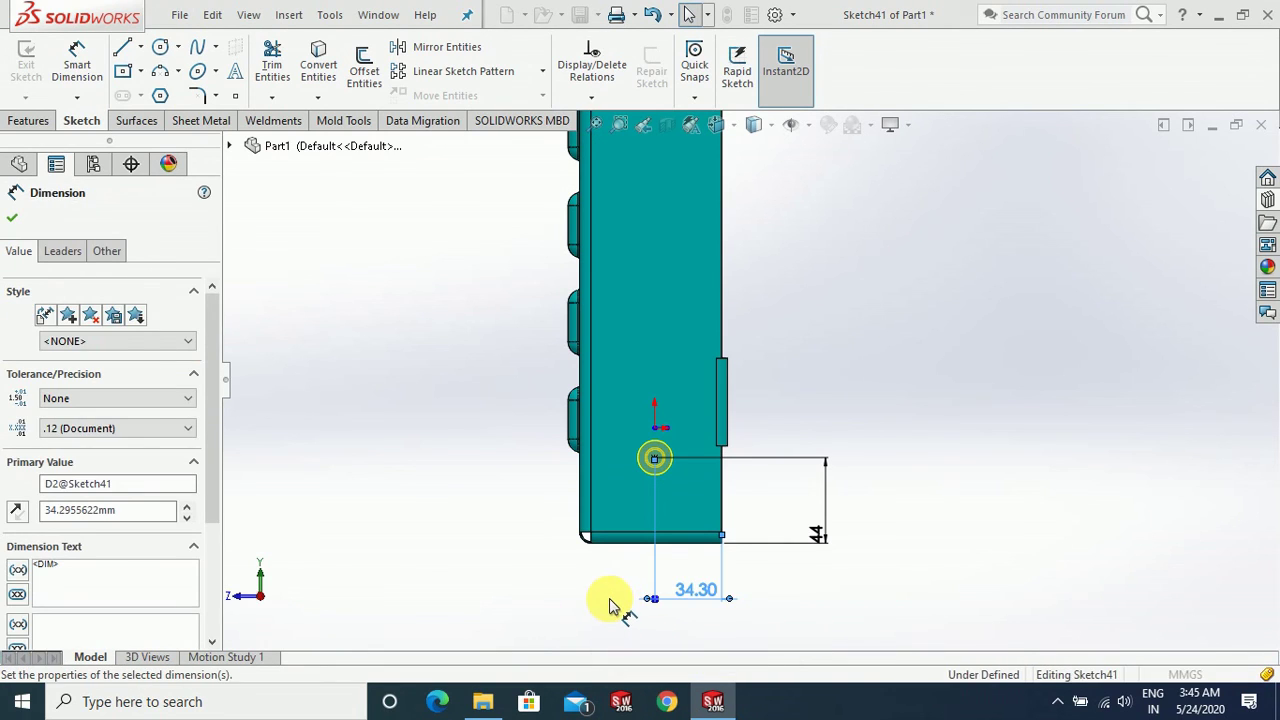
left_click(12, 218)
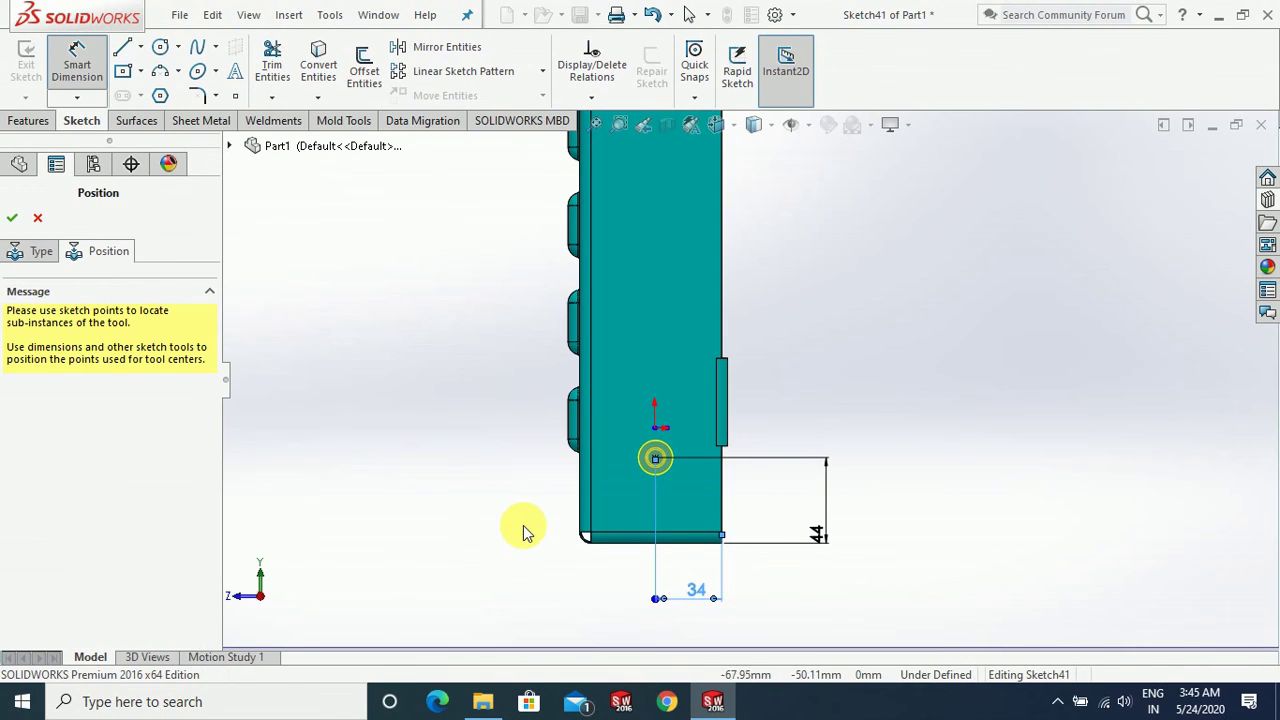
key("Escape")
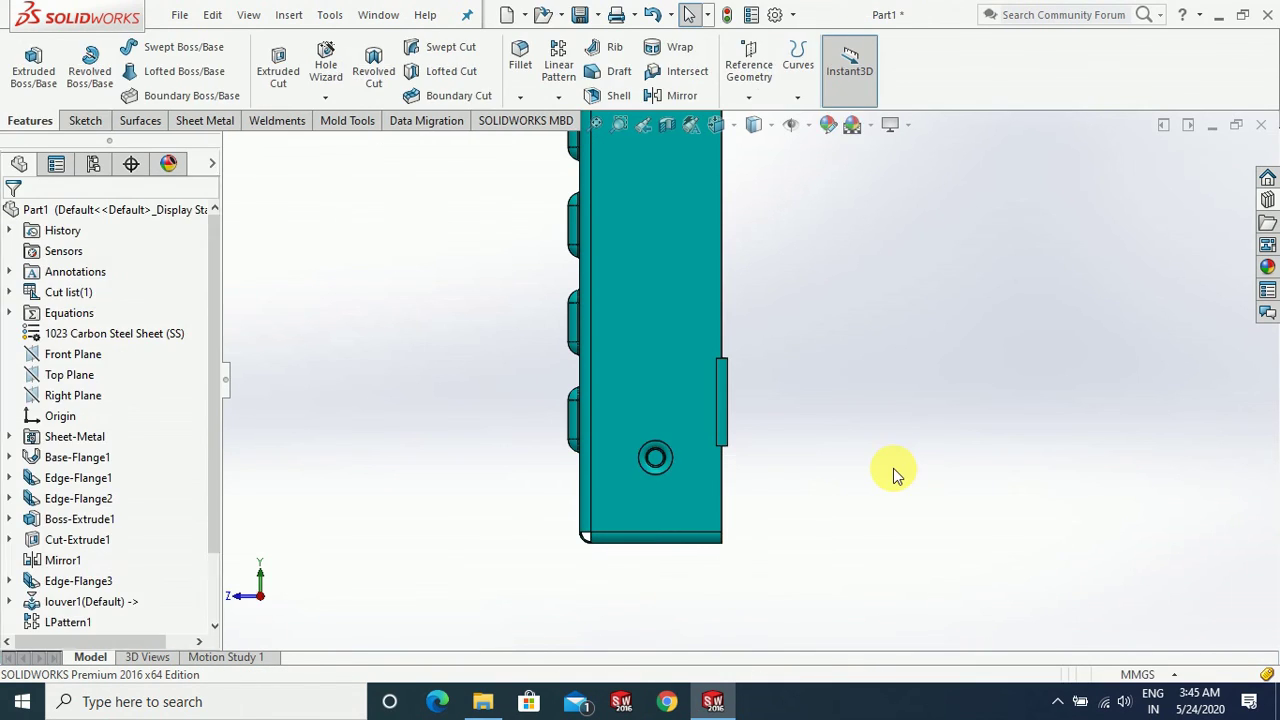
Step: Create the counter sink emboss and view the tray from an angled isometric view
key("z")
mouse_move(893, 470)
middle_mouse_down()
mouse_move(517, 483)
mouse_move(523, 389)
mouse_move(503, 494)
mouse_move(474, 456)
mouse_move(514, 443)
mouse_move(500, 429)
middle_mouse_up()
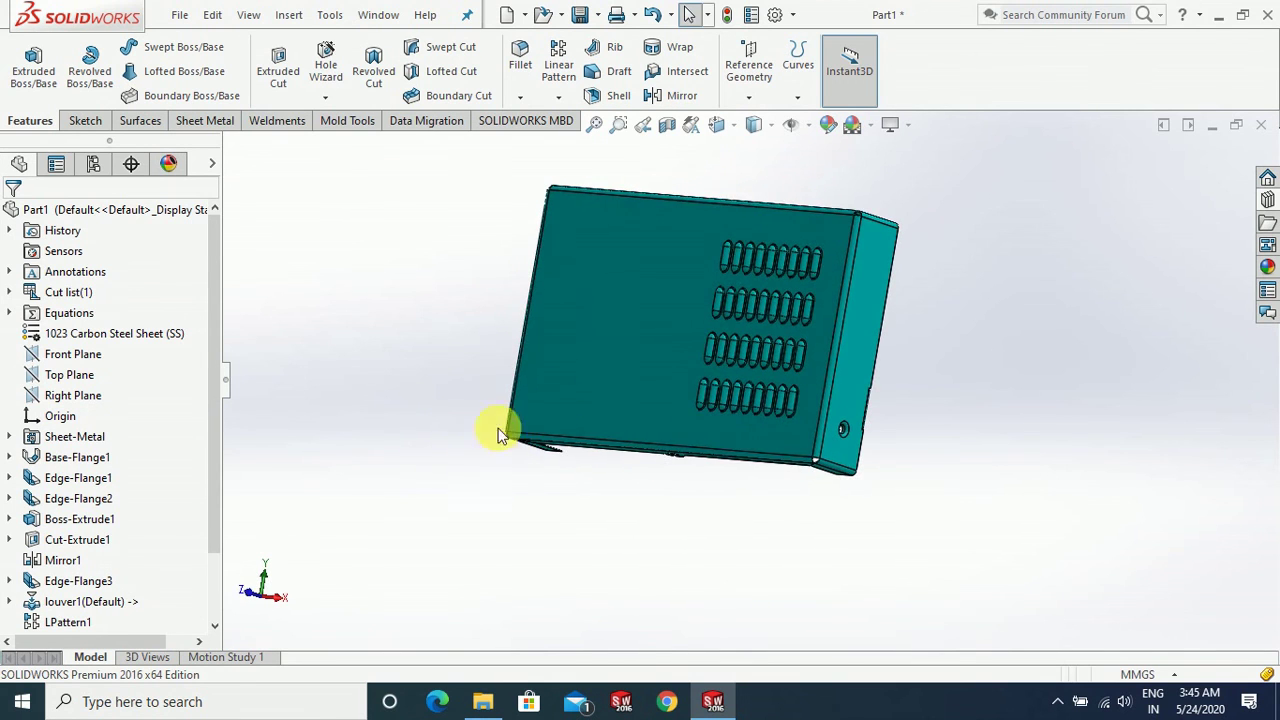
scroll(867, 198, "down", 2)
scroll(864, 194, "down", 2)
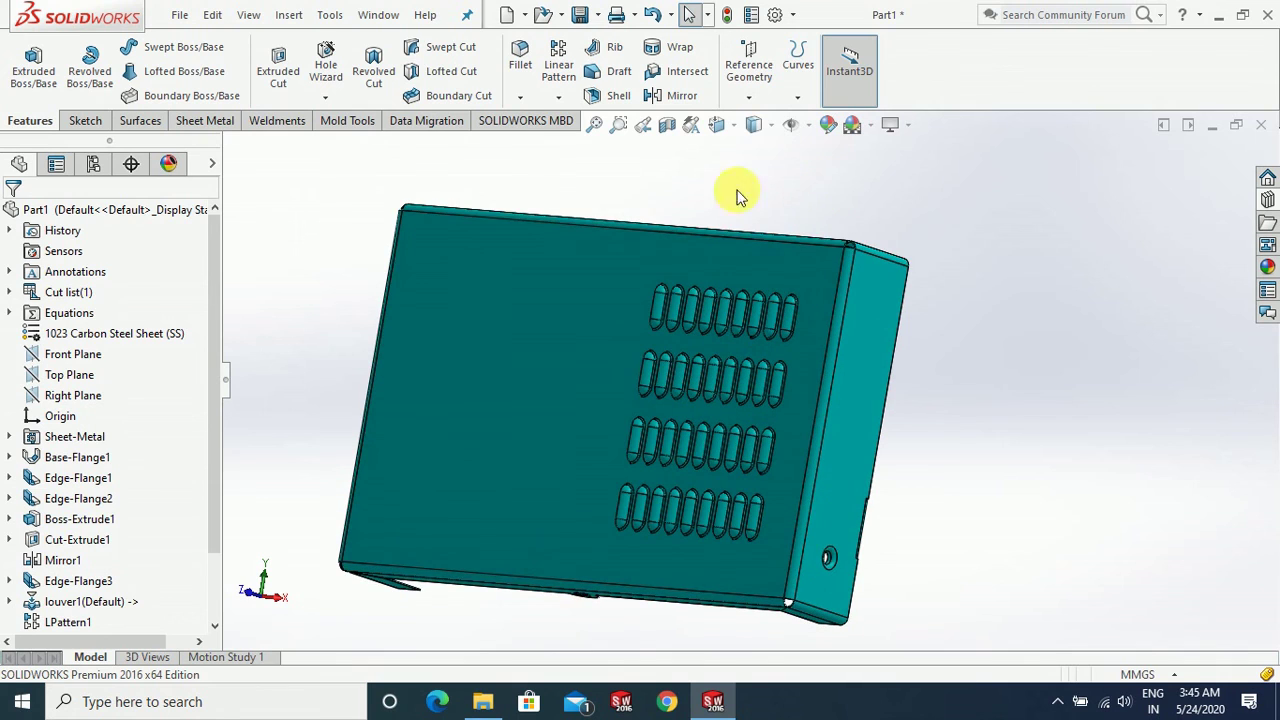
Step: Mirror counter sink emboss1 about the Top Plane for a second emboss on the flange
left_click(680, 95)
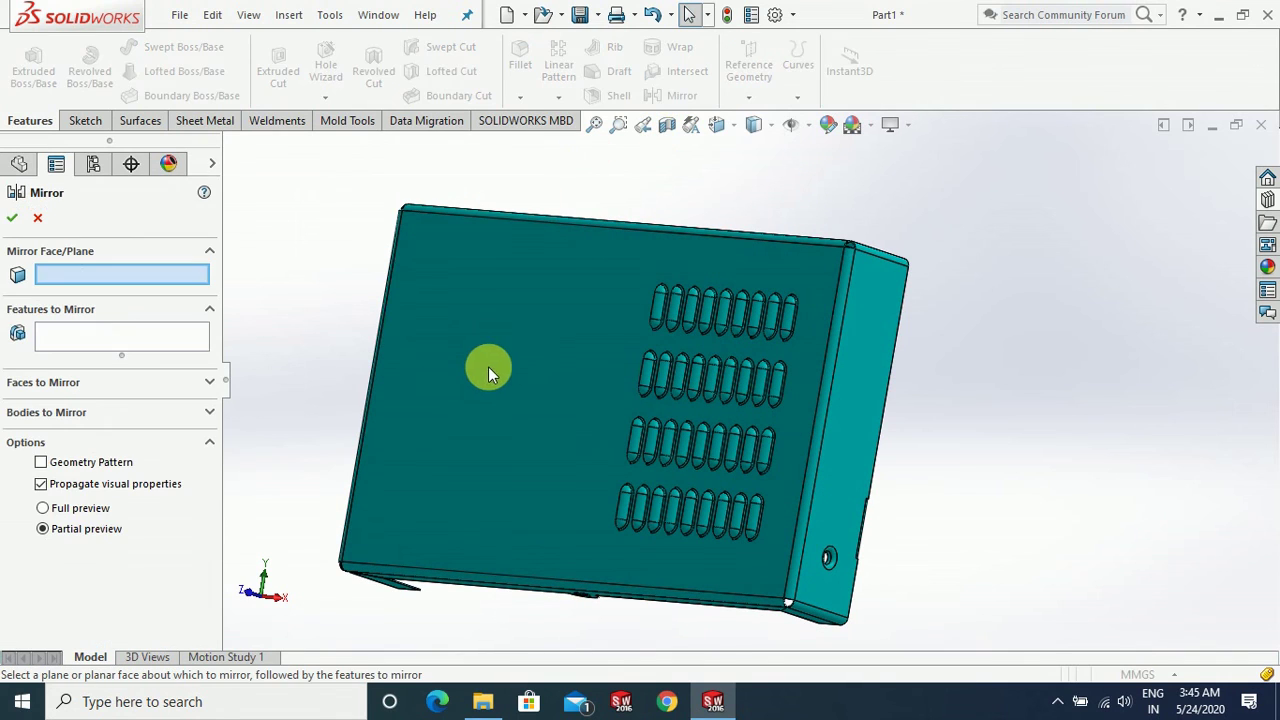
left_click(229, 145)
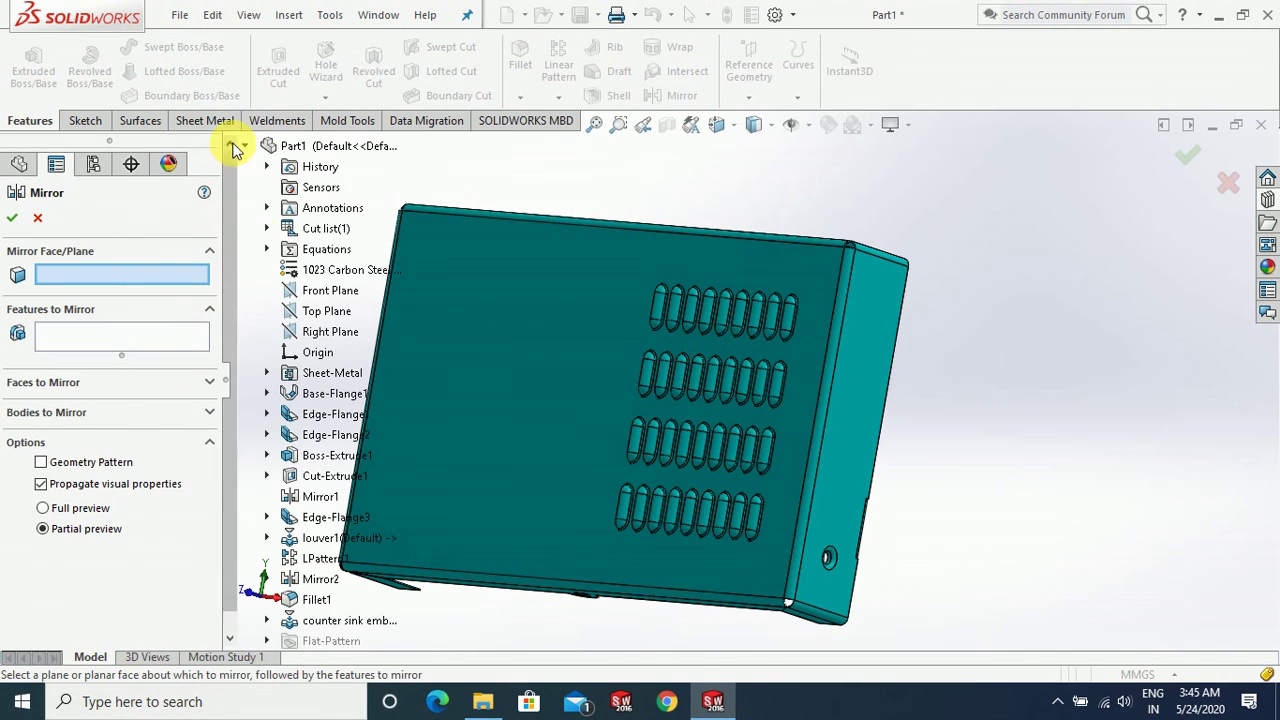
left_click(326, 311)
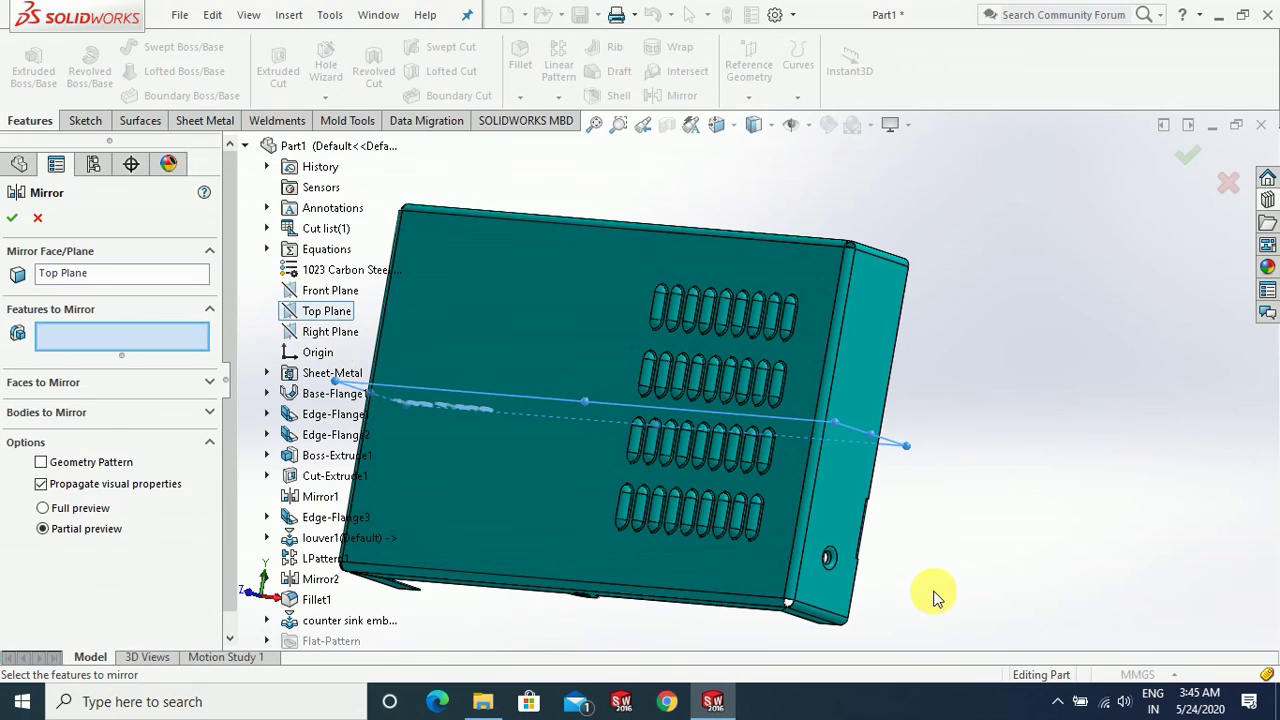
left_click(833, 565)
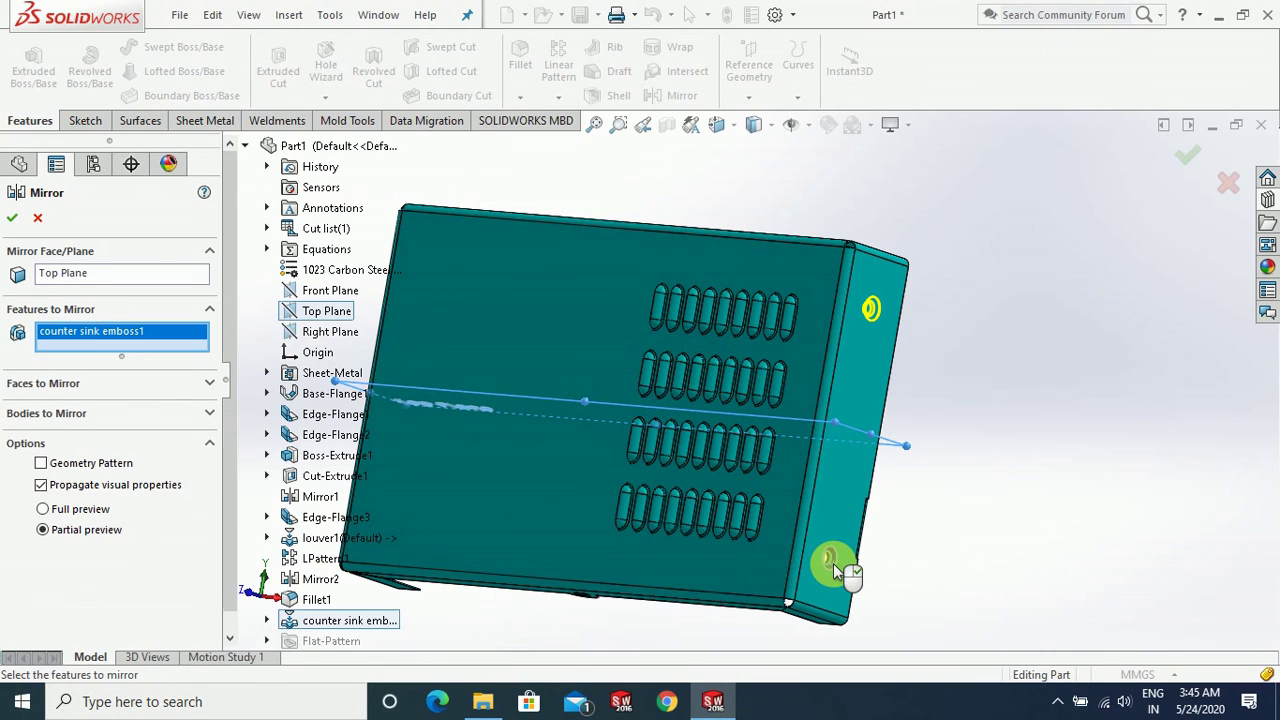
left_click(14, 218)
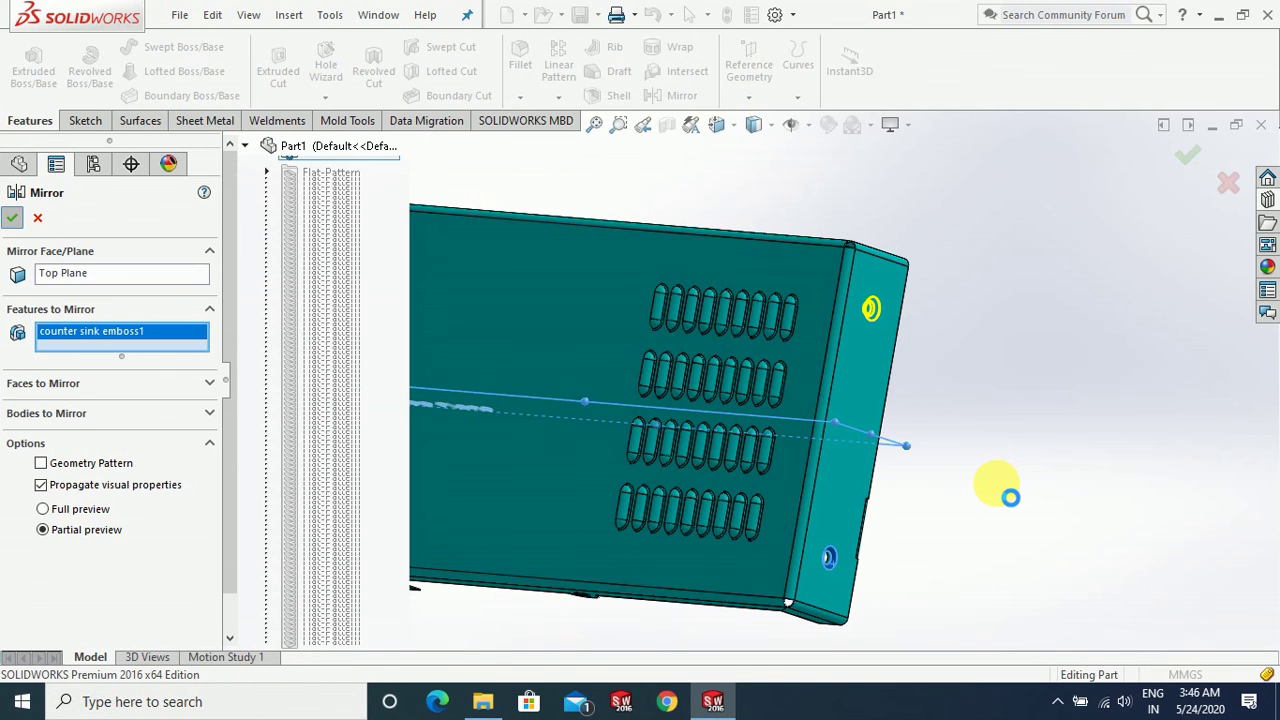
Step: Set up a mirror of the emboss pair (Mirror3) across the Right Plane
key("f")
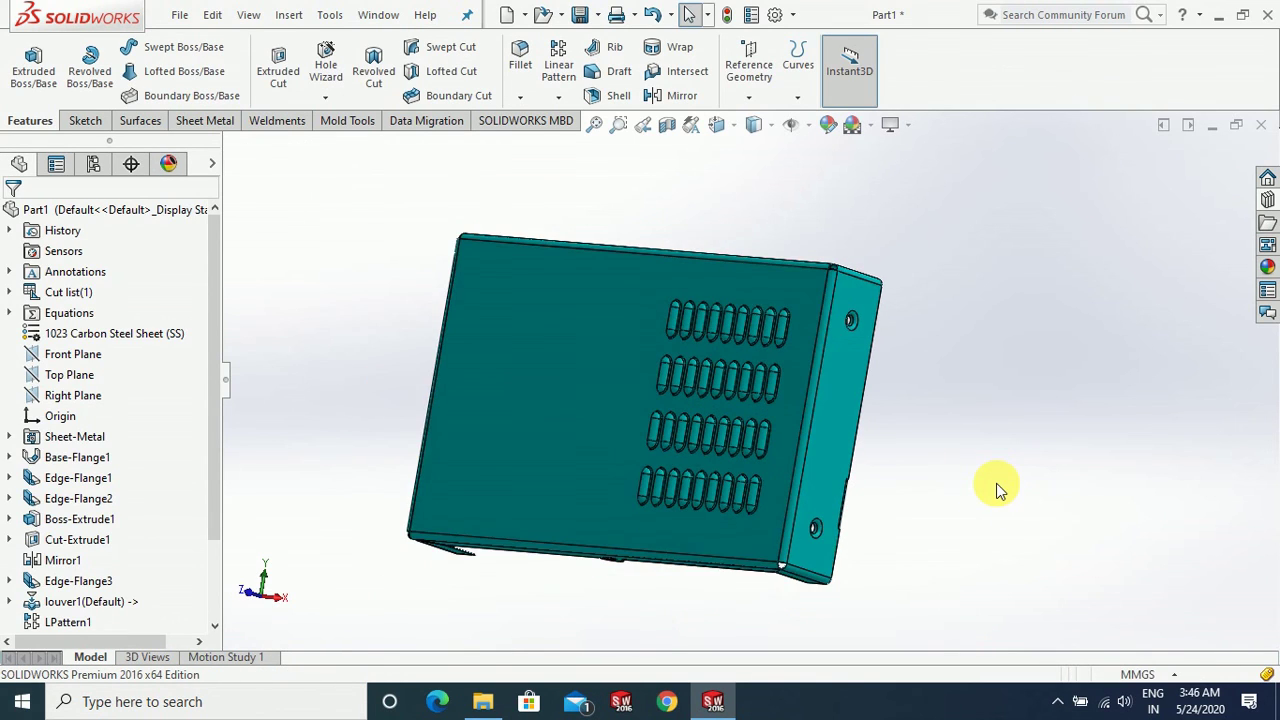
scroll(597, 433, "down", 2)
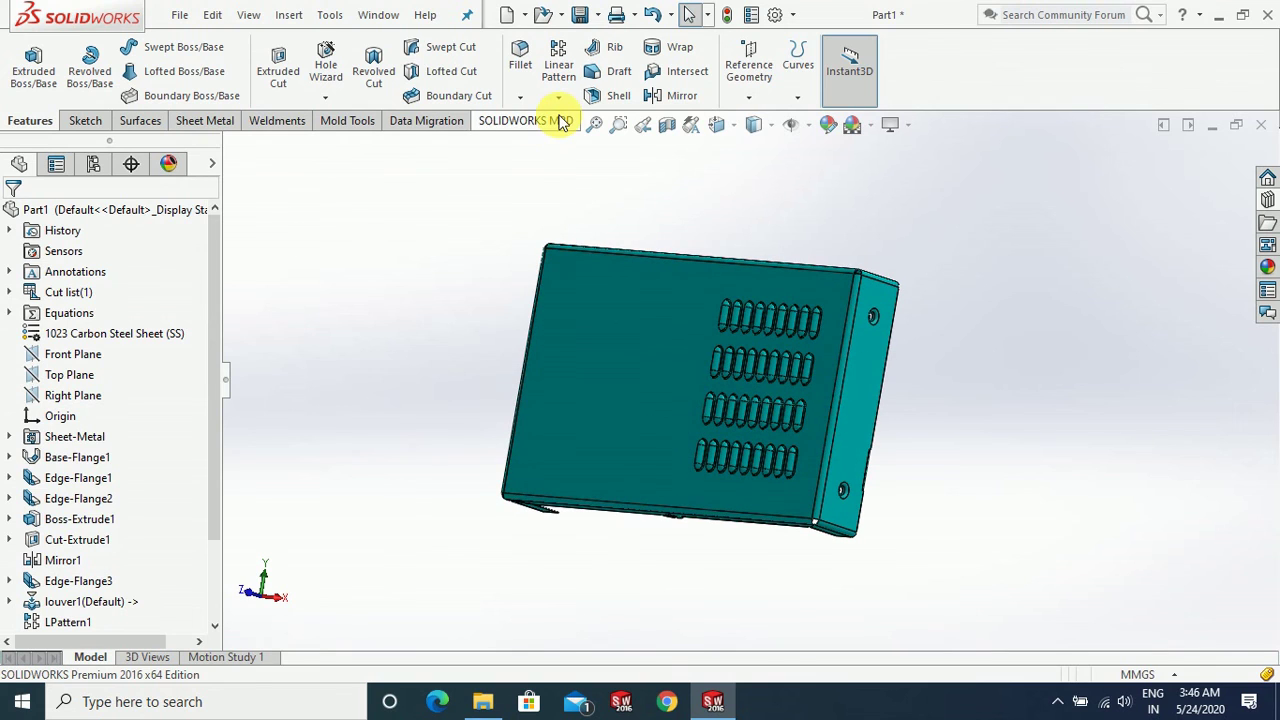
left_click(678, 95)
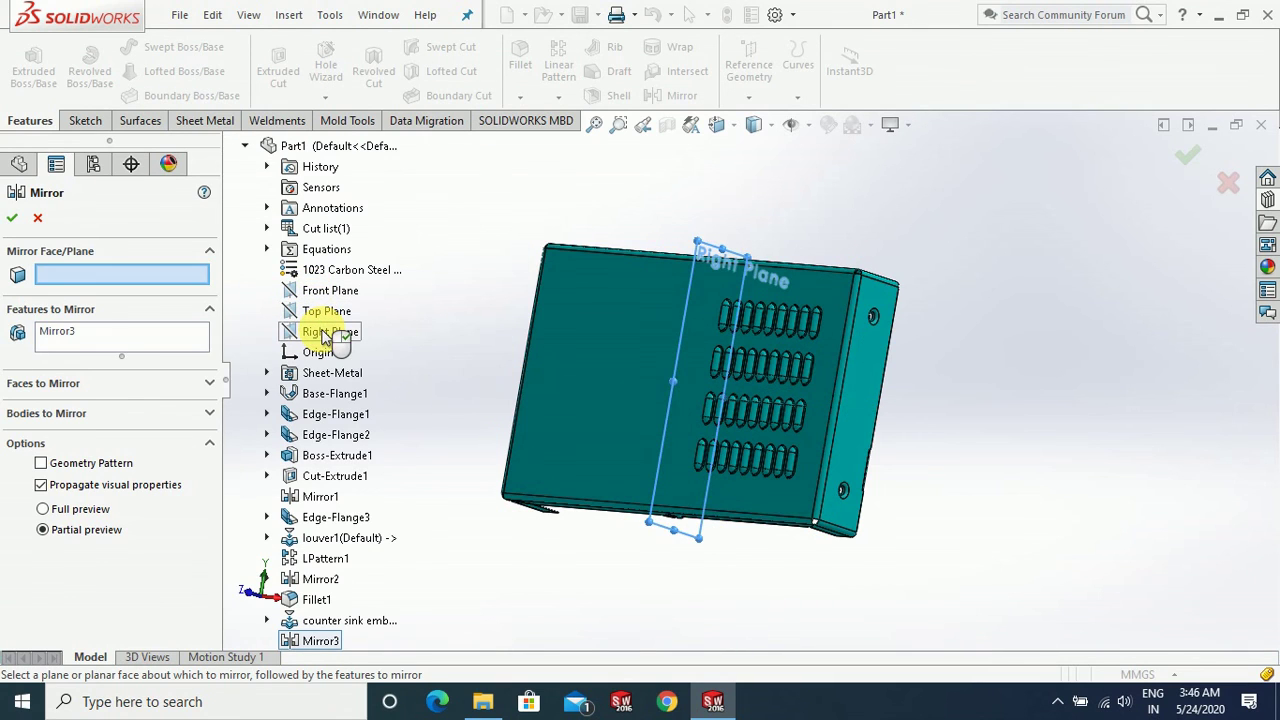
left_click(325, 335)
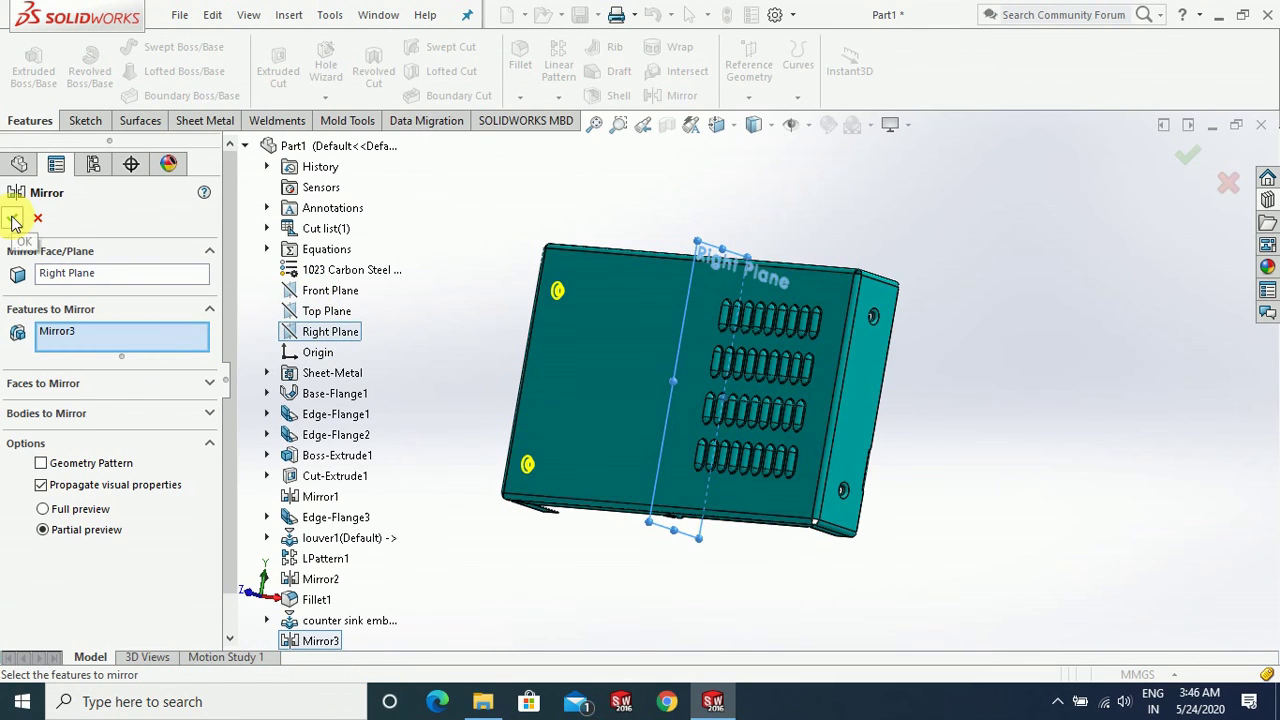